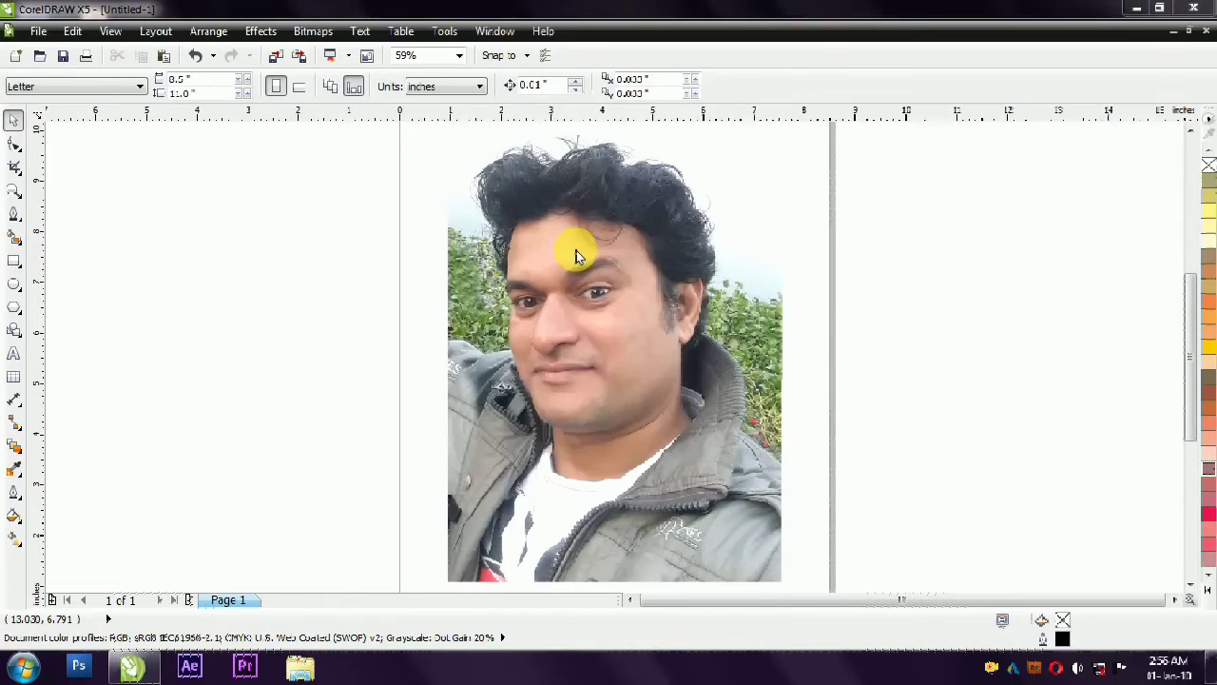
- Start a Bézier outline at the hair's upper-left edge and trace along the top of the hair to the central tuft
right_click(576, 249)
left_click(630, 281)
left_click(13, 211)
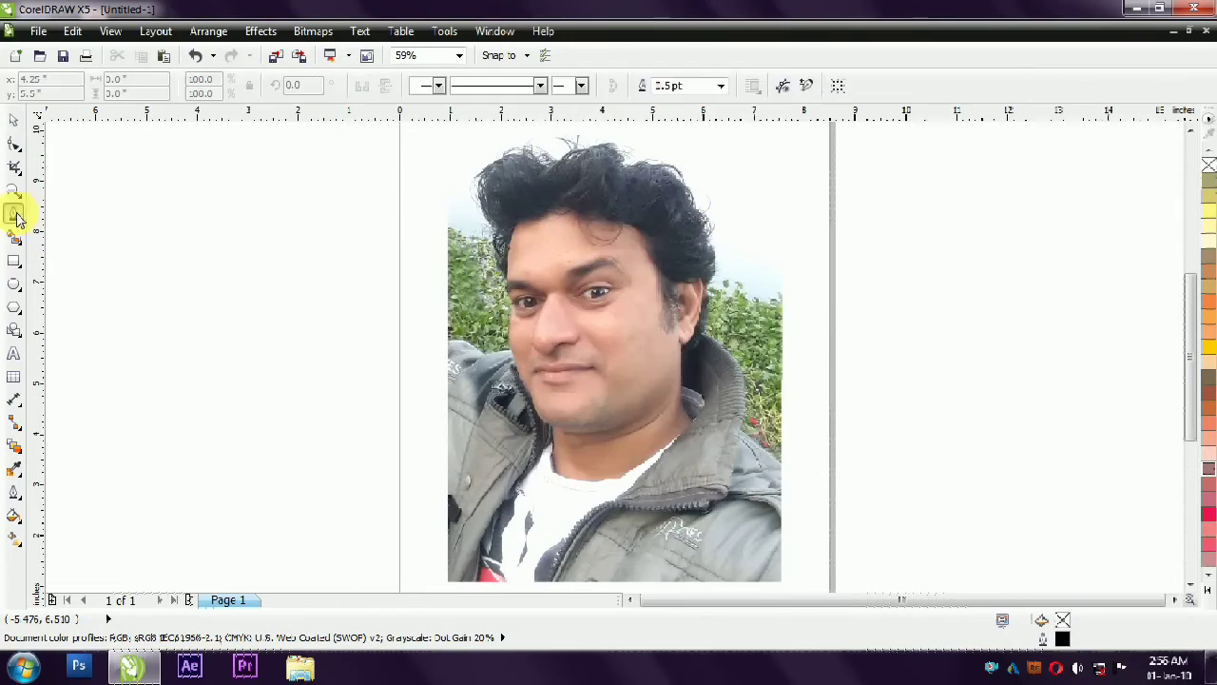
left_click(66, 298)
scroll(488, 218, "up", 3)
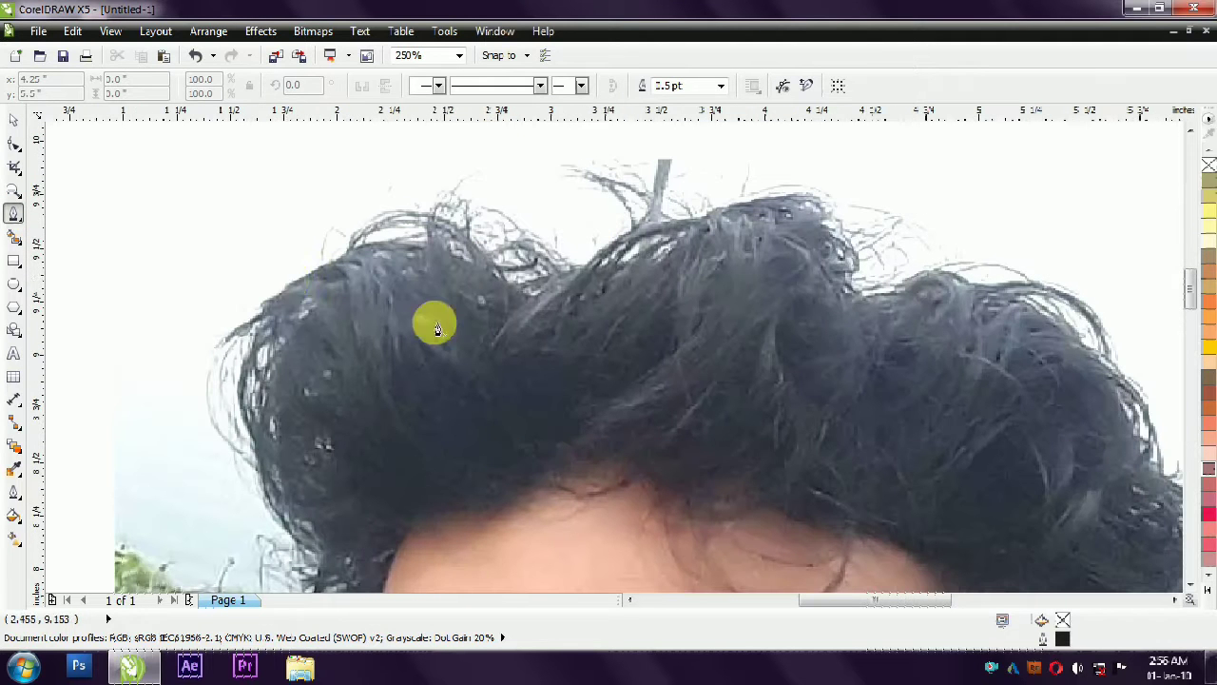
left_click_drag(398, 239, 499, 282)
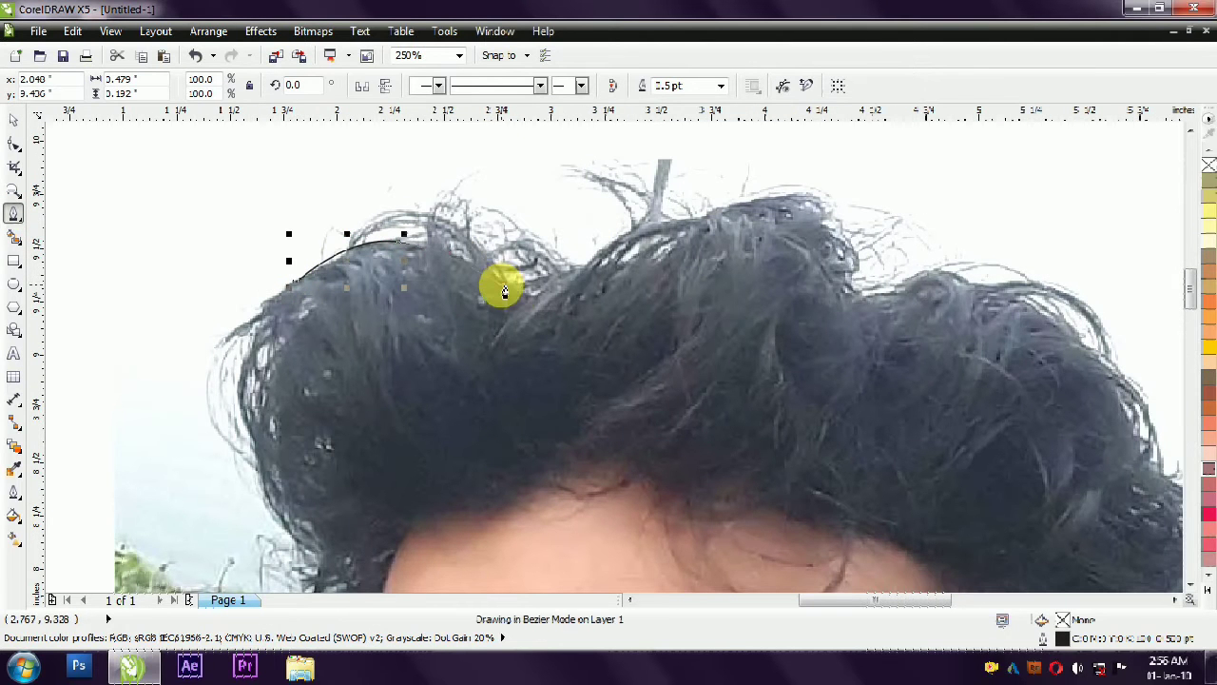
left_click(519, 313)
left_click_drag(552, 307, 713, 221)
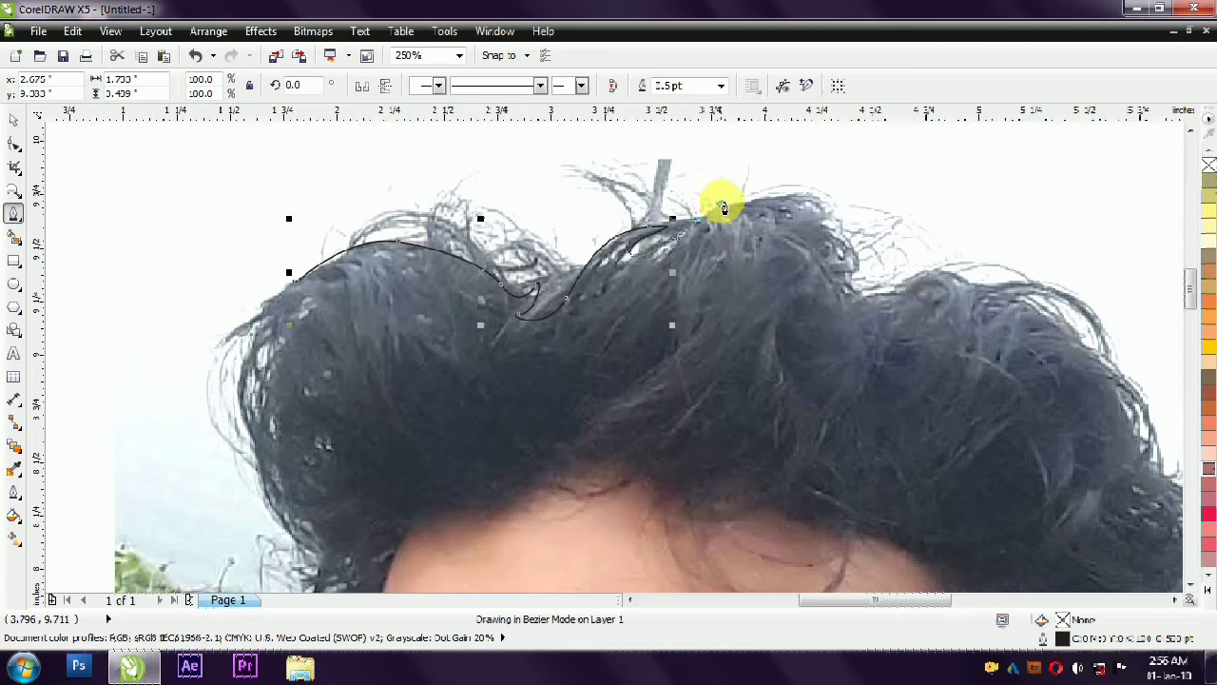
- Continue the hair outline over the central tuft and along the crown to the photo's right side
mouse_move(823, 253)
left_mouse_down()
mouse_move(780, 247)
mouse_move(836, 241)
mouse_move(861, 267)
mouse_move(854, 302)
left_mouse_up()
left_click_drag(970, 286, 1068, 299)
left_click_drag(1113, 358, 1120, 407)
scroll(998, 419, "down", 1)
scroll(999, 419, "right", 3)
left_click_drag(951, 407, 941, 492)
right_click(896, 294)
left_click(930, 350)
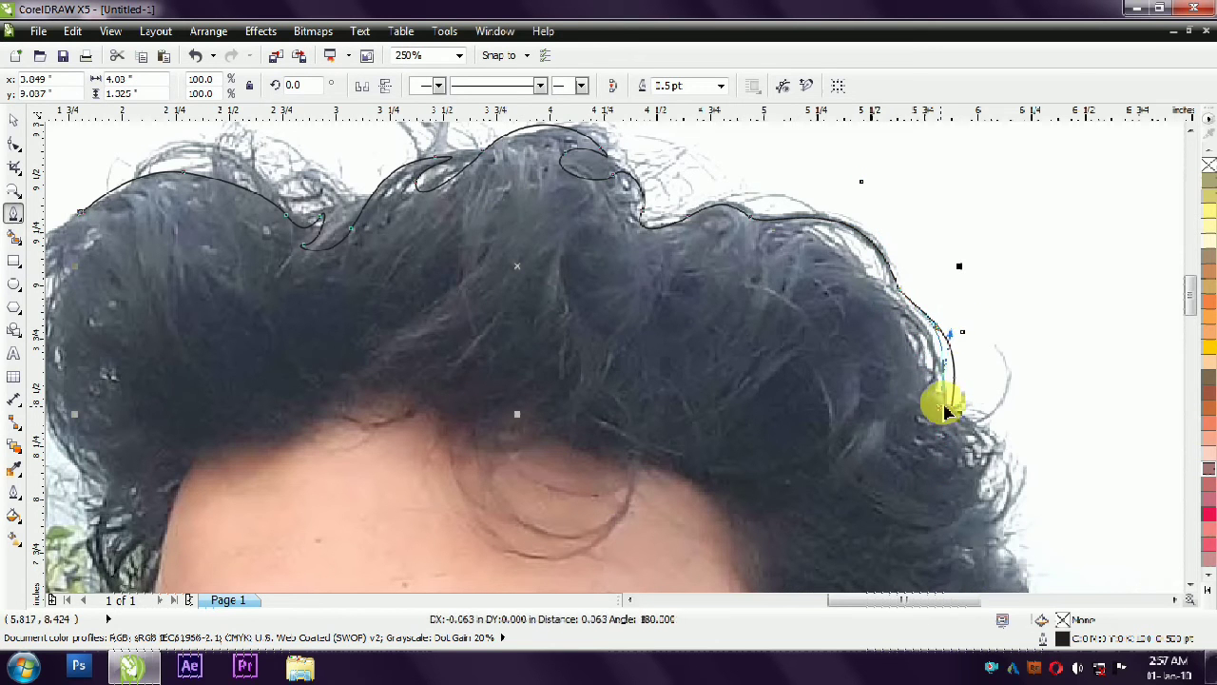
- Trace the outer edge of the curls down the photo's right side with small notches, ending at the ear
scroll(843, 373, "down", 2)
scroll(842, 373, "up", 2)
left_click(896, 393)
right_click(847, 286)
left_click(873, 389)
scroll(864, 316, "down", 1)
scroll(865, 319, "up", 1)
left_click_drag(835, 358, 908, 333)
scroll(865, 323, "down", 1)
scroll(889, 400, "up", 1)
left_click(863, 332)
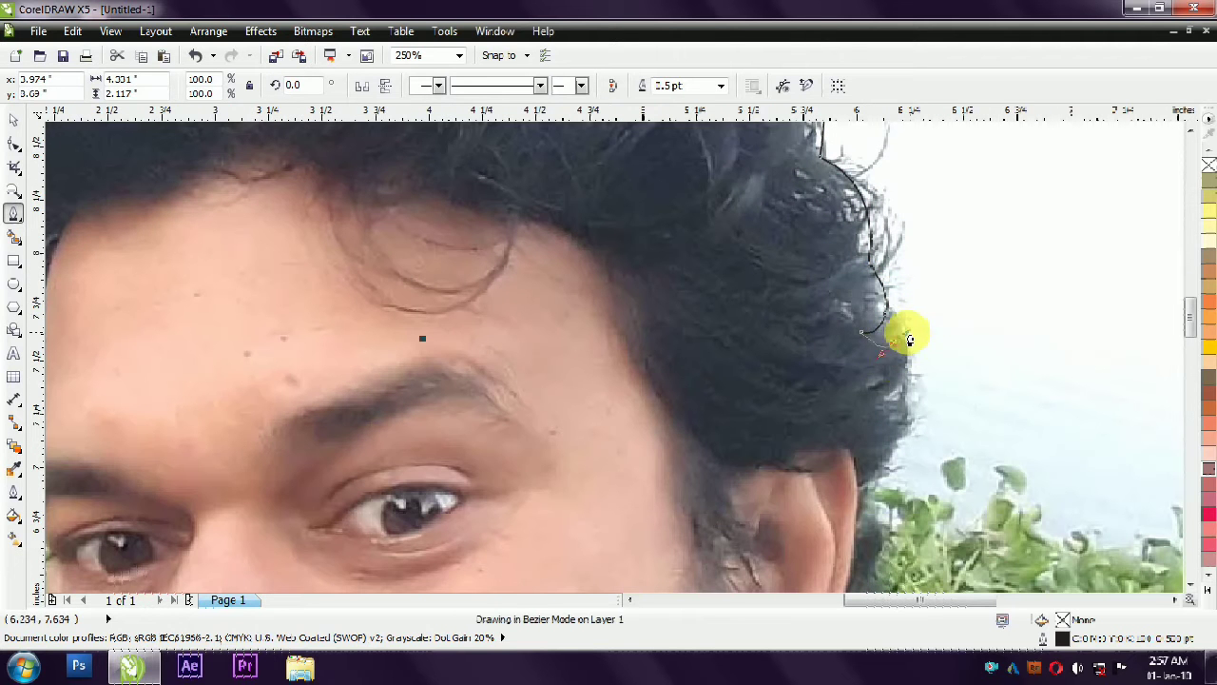
left_click_drag(894, 396, 873, 406)
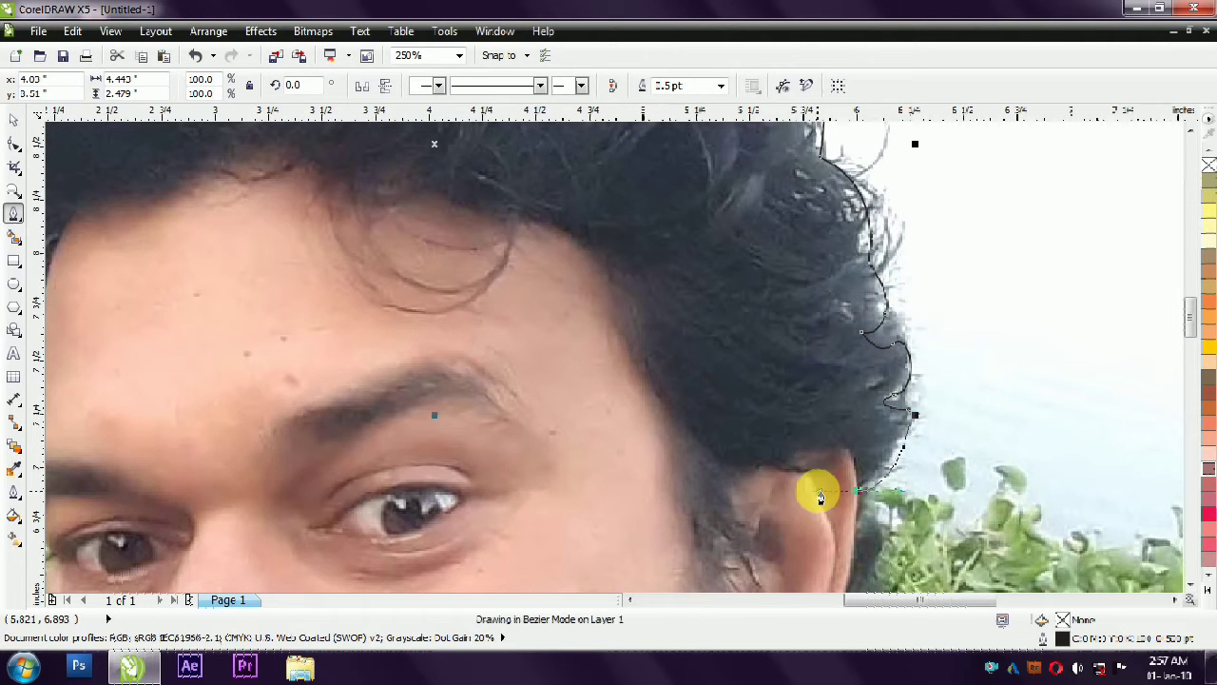
- Trace the outer edge of the hair behind the ear down to the jacket collar, shaping the curve at its nodes
scroll(827, 495, "down", 3)
scroll(859, 330, "up", 1)
right_click(840, 336)
left_click(885, 441)
left_click_drag(806, 341, 877, 382)
scroll(851, 303, "down", 1)
scroll(854, 303, "up", 1)
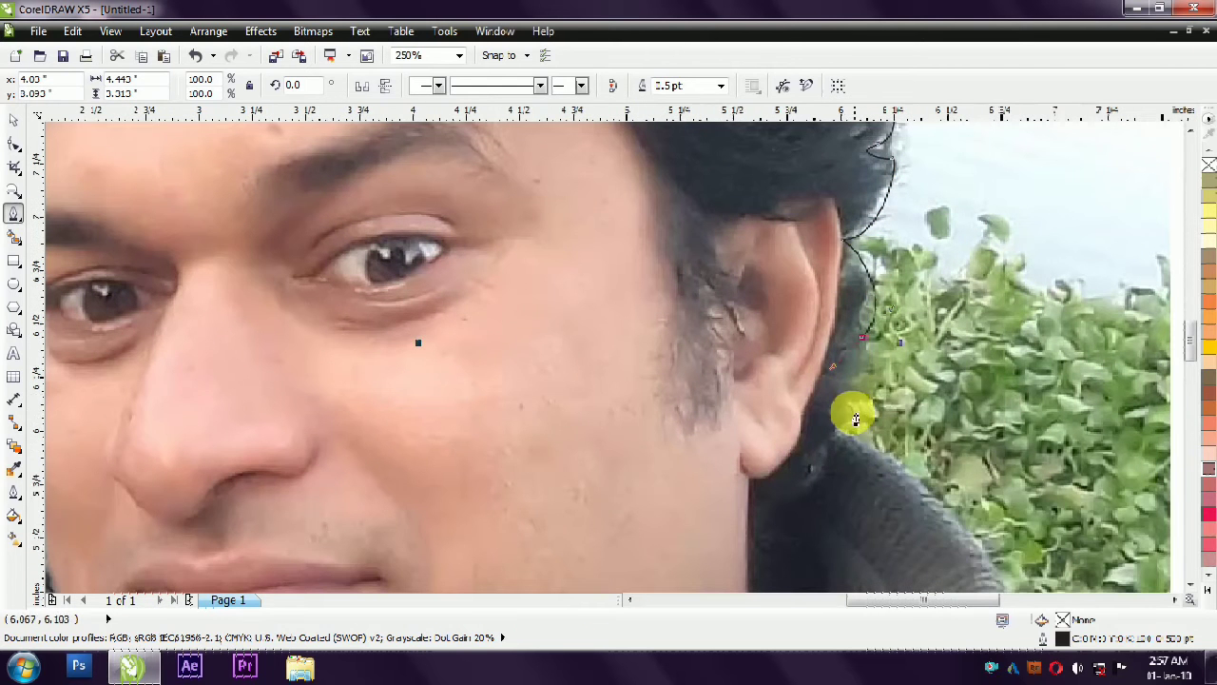
right_click(864, 342)
key("Escape")
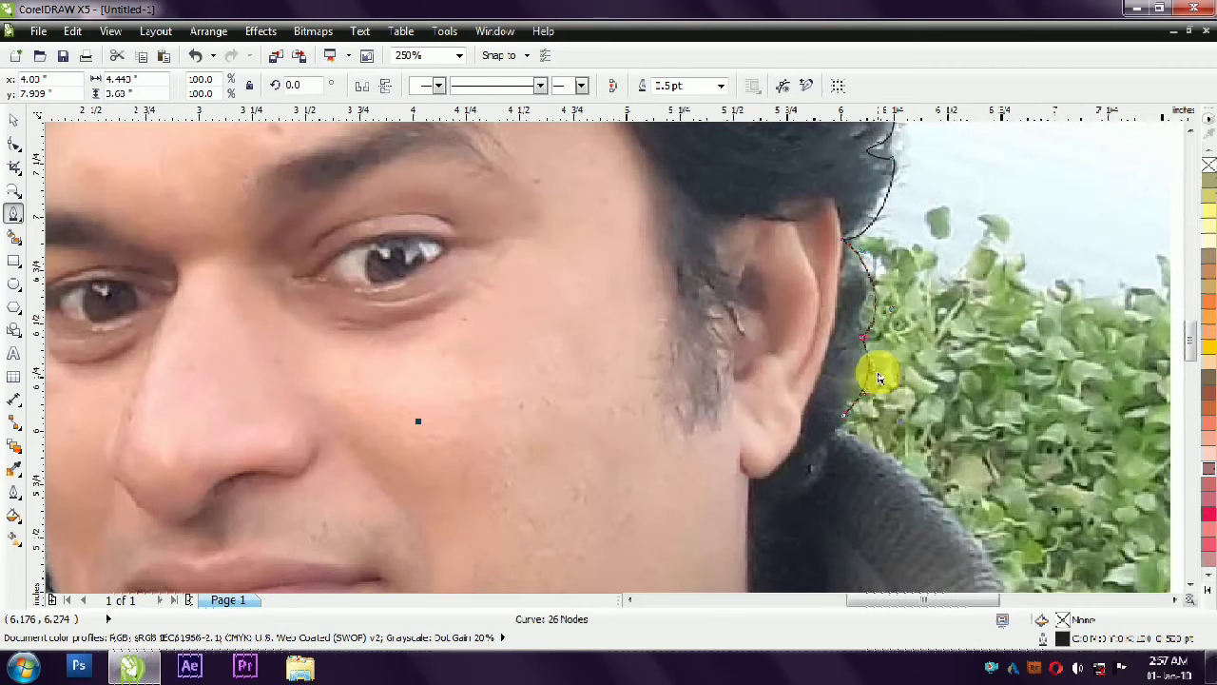
- Extend the hair outline under the back hair to the earlobe and adjust the node handle there
scroll(882, 381, "down", 1)
scroll(815, 443, "up", 1)
left_click_drag(798, 431, 761, 433)
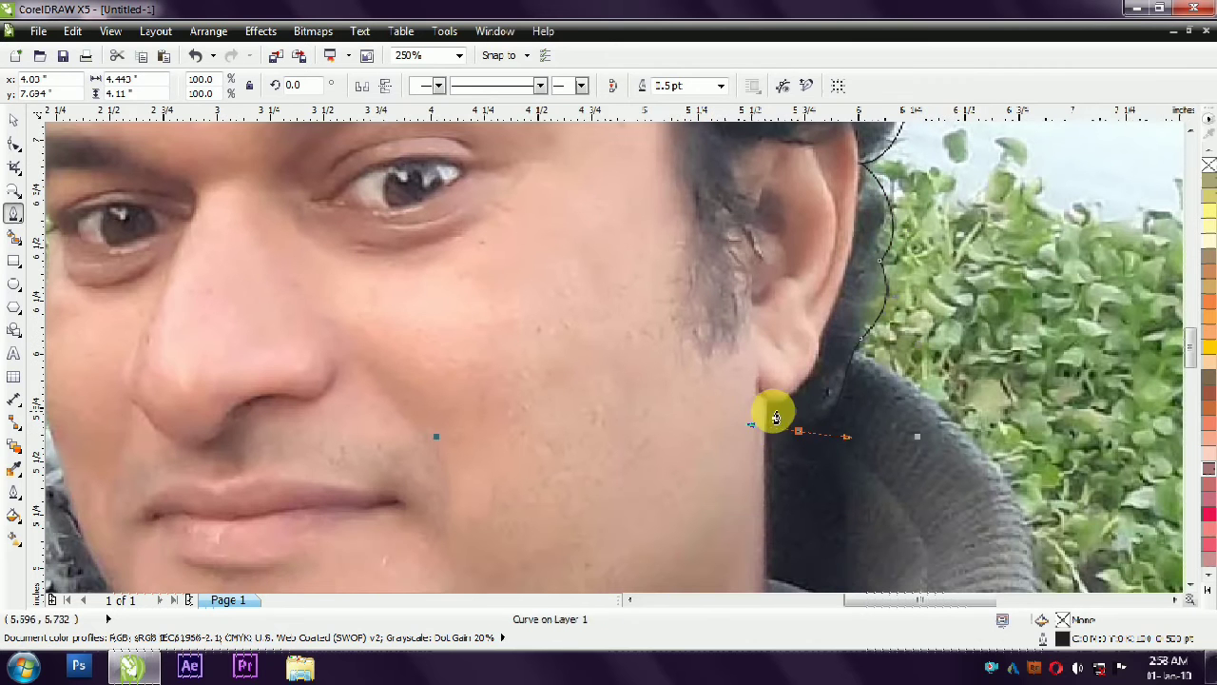
right_click(798, 431)
left_click(806, 397)
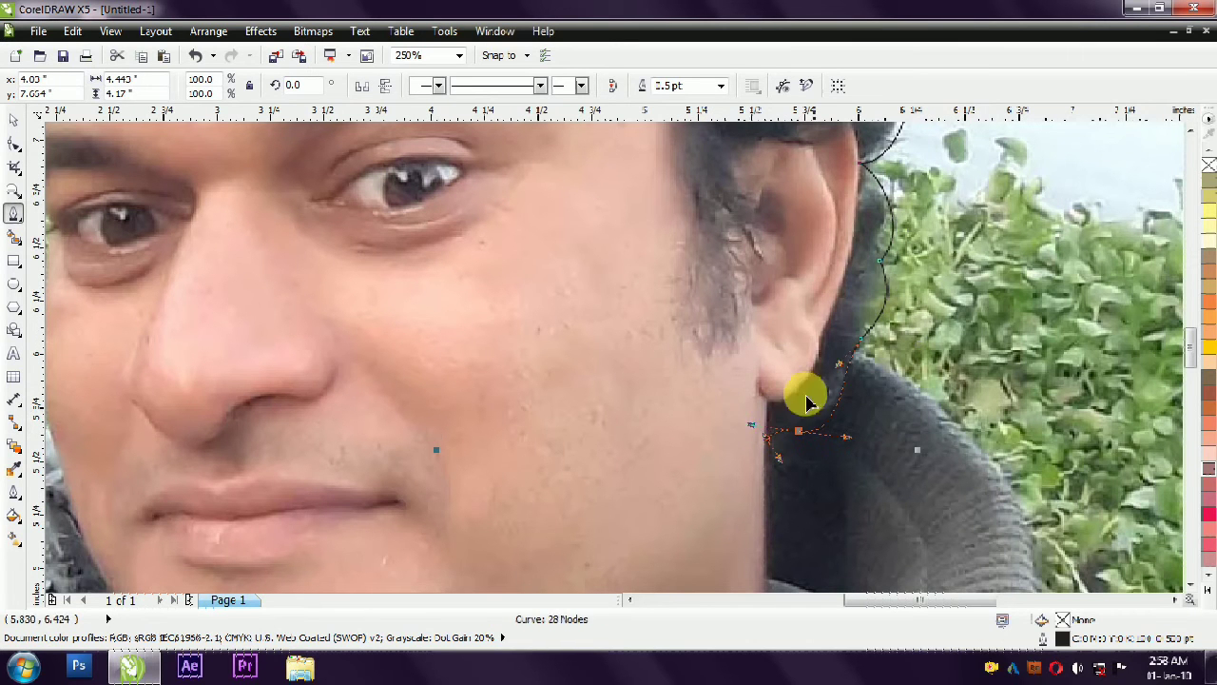
left_click_drag(752, 426, 795, 438)
left_click(774, 409)
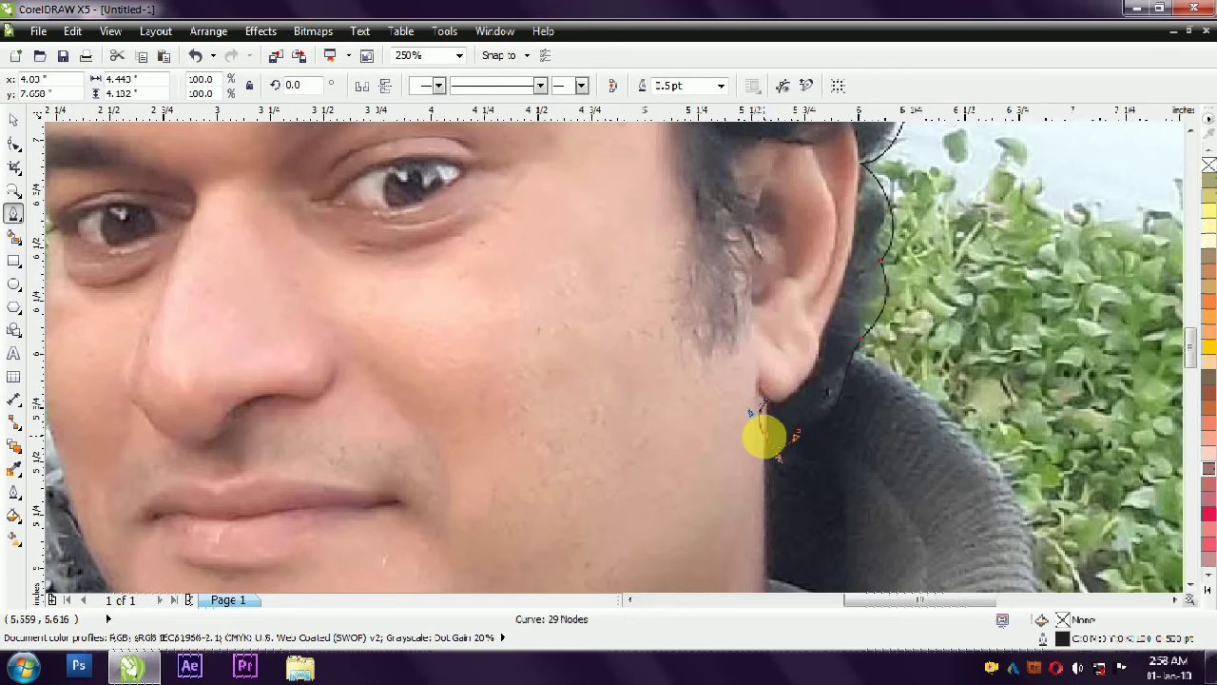
- Trace the hair outline around the earlobe and up the ear's rear edge to its top
right_click(766, 441)
left_click(802, 217)
left_click_drag(748, 413, 831, 285)
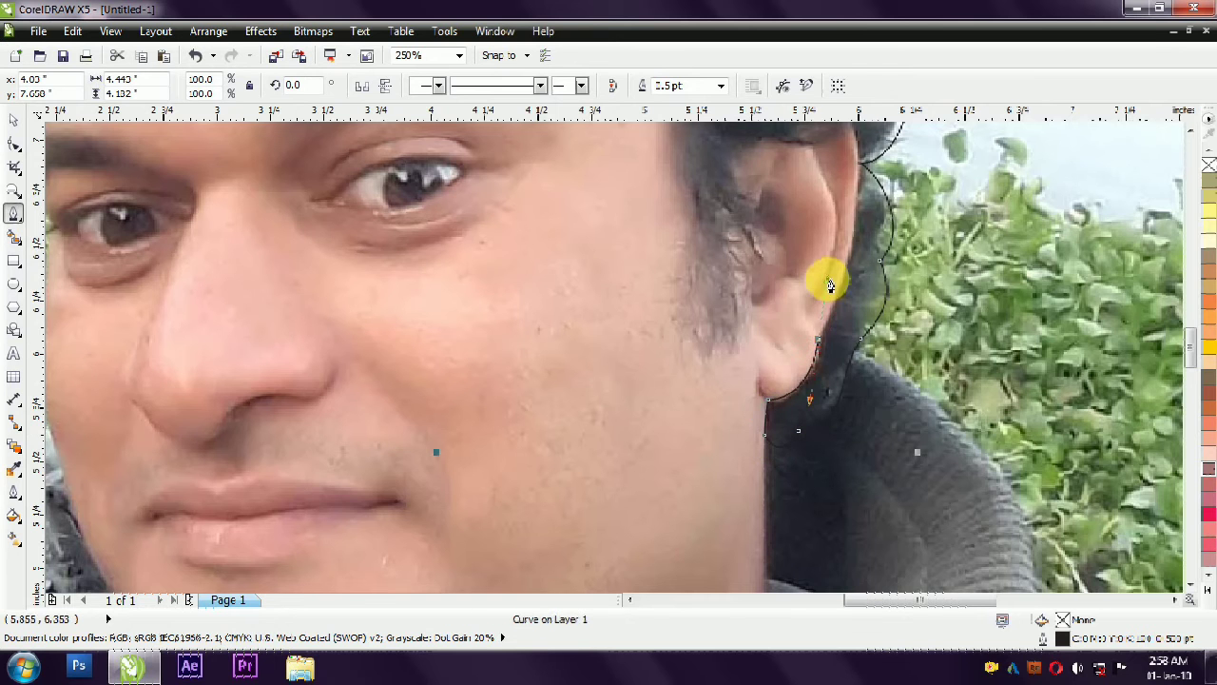
scroll(828, 283, "down", 3)
scroll(815, 279, "up", 3)
left_click_drag(824, 203, 807, 141)
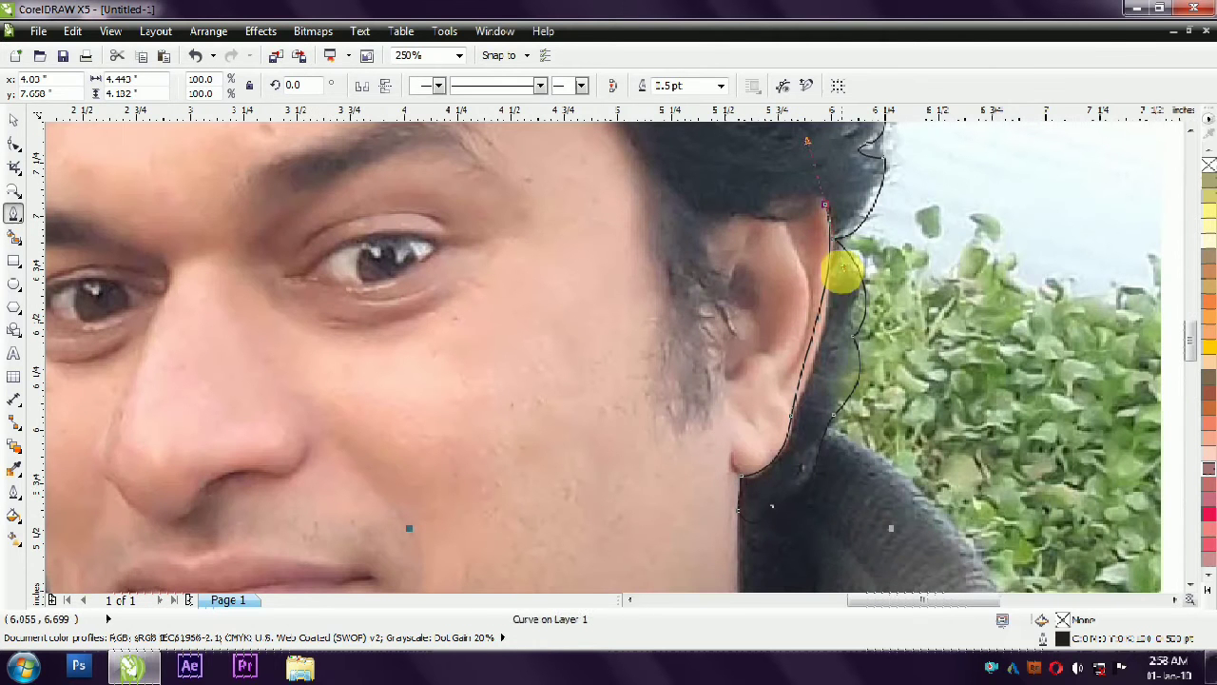
- Reshape the nodes and curves along the rear edge of the ear to follow its contour
right_click(824, 204)
left_click(865, 263)
right_click(820, 203)
left_click(864, 280)
left_click_drag(809, 306, 811, 377)
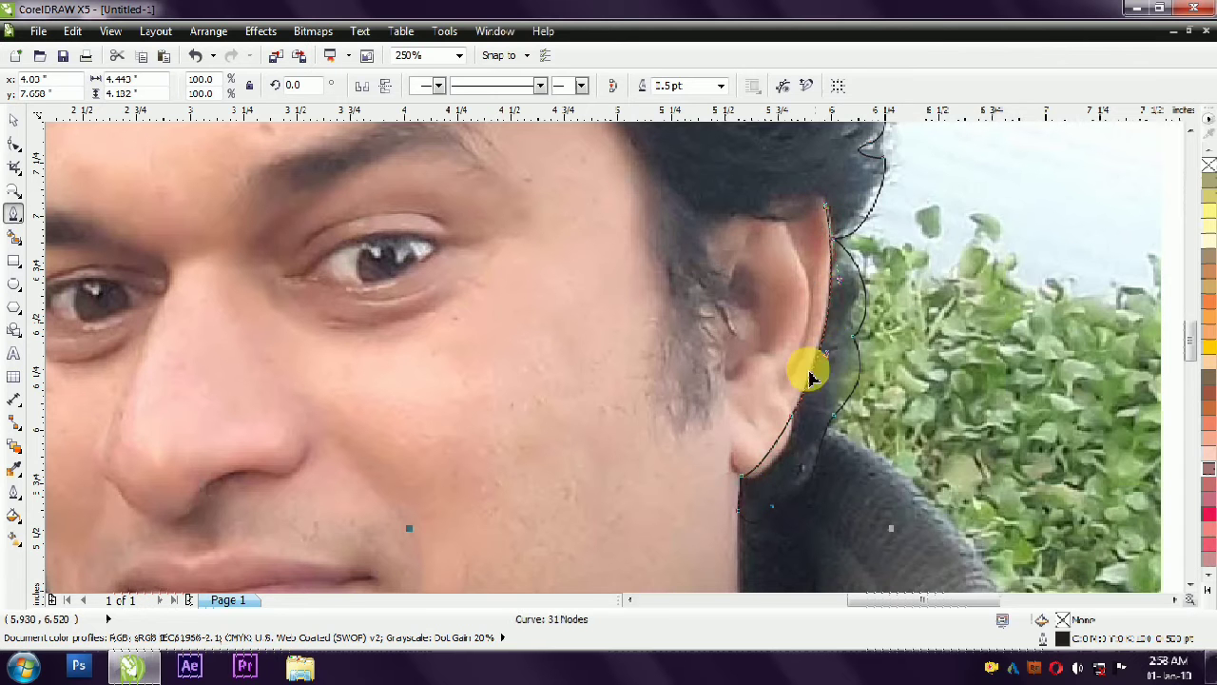
right_click(793, 419)
left_click(873, 229)
left_click_drag(760, 476, 778, 487)
- Trace the outline across the top of the ear and down its front edge beside the sideburn
scroll(778, 487, "down", 1)
scroll(778, 487, "up", 1)
left_click_drag(696, 411, 669, 398)
right_click(806, 401)
left_click(827, 211)
left_click_drag(791, 325, 766, 423)
scroll(764, 424, "down", 1)
scroll(709, 443, "up", 1)
left_click(684, 459)
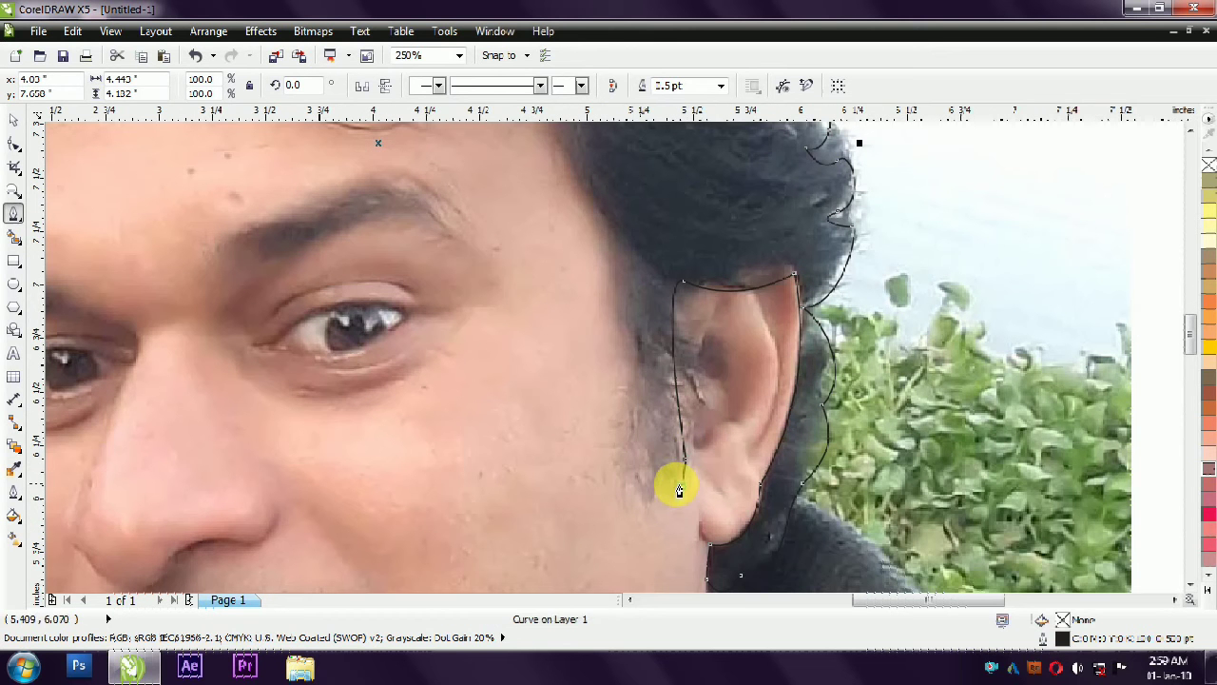
- Trace the sideburn's lower end and front edge up to the temple, adding a small pointed notch
left_click(615, 490)
left_click_drag(617, 237, 582, 162)
scroll(606, 219, "up", 1)
left_click_drag(594, 225, 588, 201)
left_click_drag(642, 264, 670, 275)
left_click_drag(616, 220, 598, 188)
scroll(632, 285, "down", 1)
scroll(600, 210, "up", 1)
- Trace the hairline from the temple across the forehead to its middle
left_click_drag(566, 235, 368, 144)
right_click(566, 235)
left_click(618, 338)
left_click_drag(472, 200, 477, 233)
scroll(608, 245, "down", 1)
scroll(500, 190, "up", 1)
left_click_drag(398, 219, 361, 186)
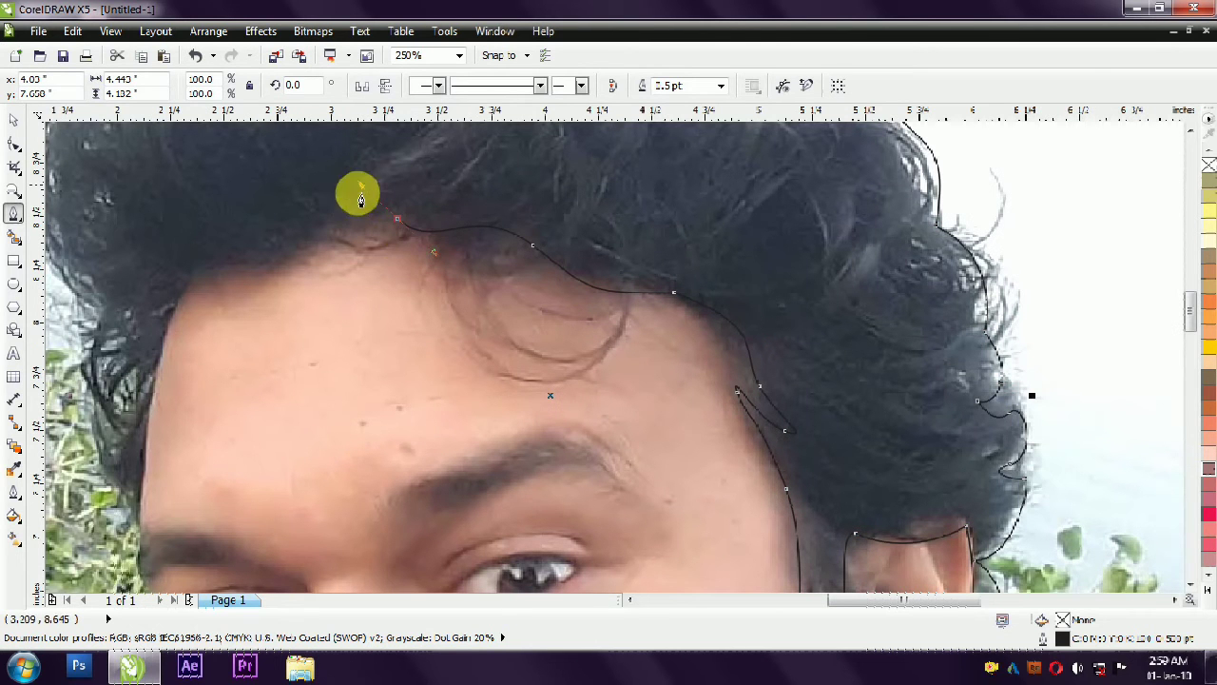
left_click_drag(314, 219, 312, 219)
- Reshape the mid-forehead node and continue the hairline toward the far corner of the forehead
right_click(397, 219)
left_click(448, 322)
left_click_drag(362, 187, 369, 242)
scroll(489, 243, "down", 1)
scroll(478, 249, "up", 1)
left_click_drag(313, 271, 231, 258)
- Trace the hairline down the photo's left side of the forehead and reshape the node at the forehead corner
scroll(307, 270, "down", 1)
scroll(304, 360, "up", 1)
left_click(283, 333)
left_click_drag(321, 183, 327, 190)
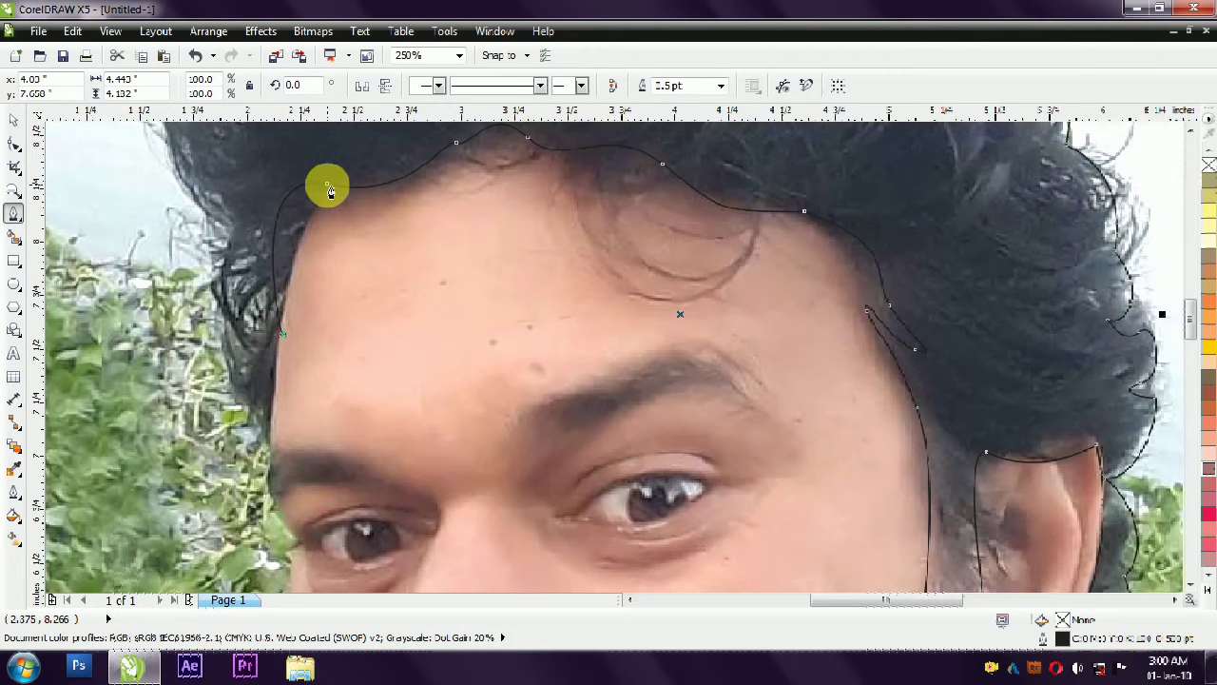
right_click(326, 184)
key("c")
left_click_drag(240, 166, 282, 261)
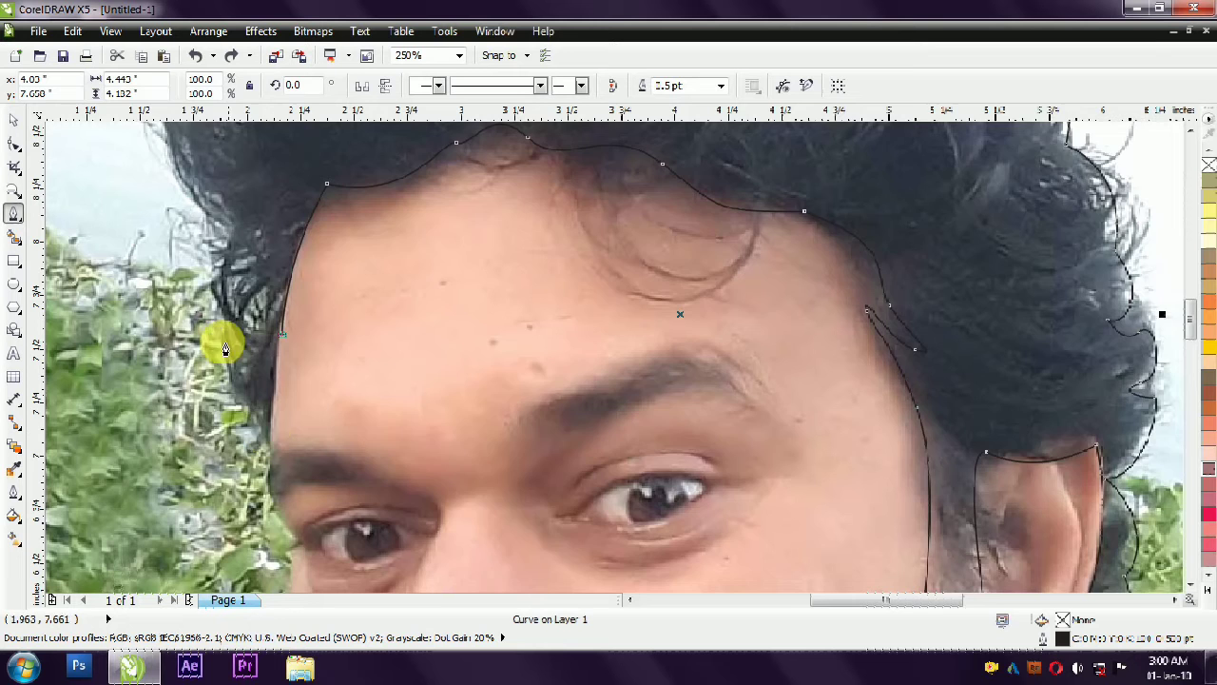
- Trace the loose strands beside the photo's left temple, shaping narrow notches up along the hair's outer edge
scroll(243, 346, "up", 1)
left_click_drag(320, 552, 241, 437)
left_click(233, 300)
scroll(285, 371, "down", 1)
scroll(253, 276, "up", 1)
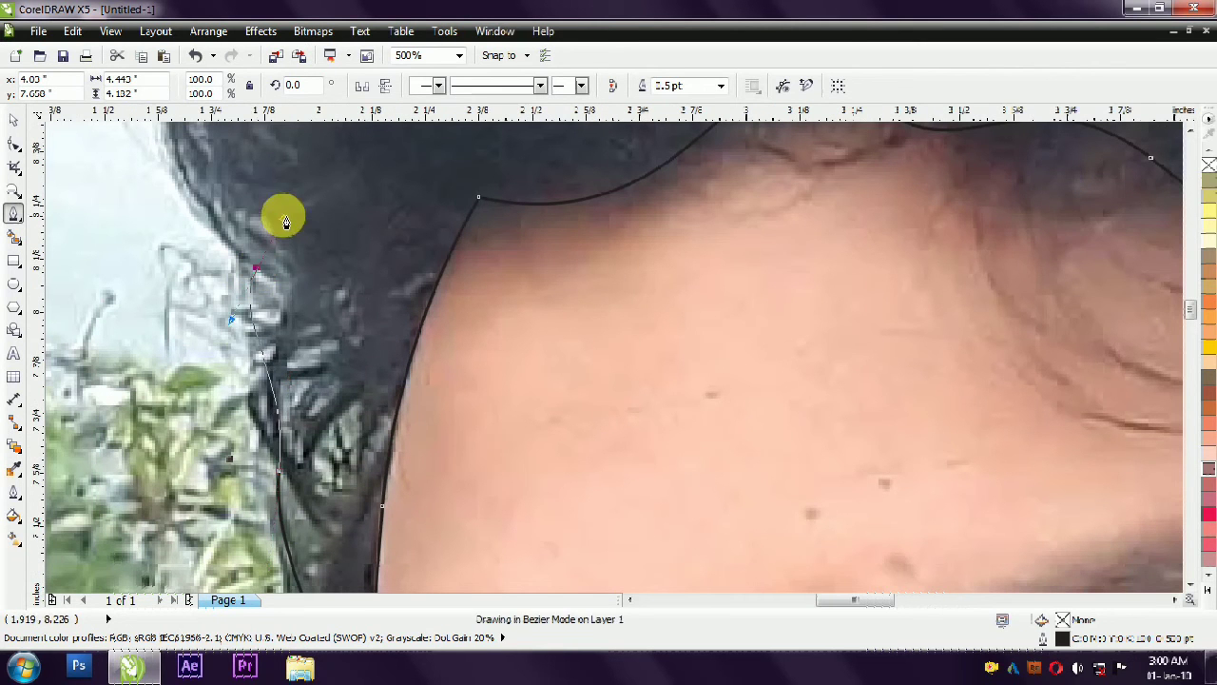
left_click_drag(296, 507, 319, 532)
left_click_drag(298, 427, 293, 361)
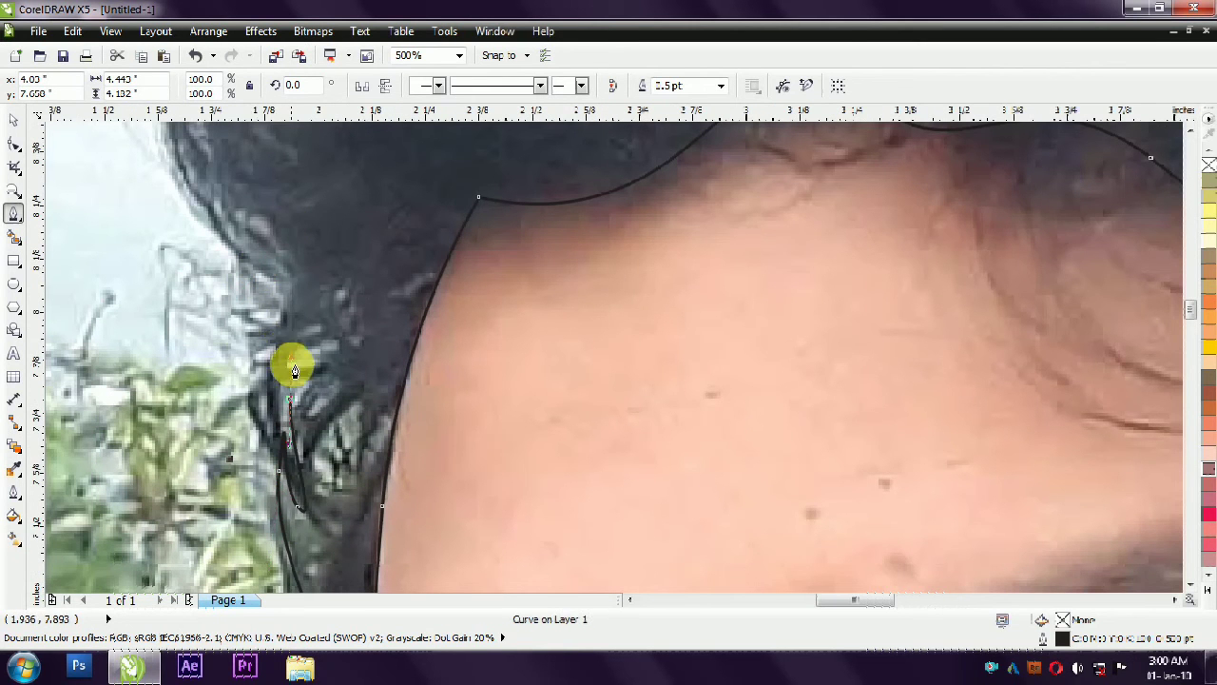
left_click_drag(275, 311, 283, 257)
left_click_drag(303, 357, 325, 371)
left_click_drag(288, 279, 283, 244)
left_click_drag(198, 202, 192, 167)
- Trace the remaining outer edge on the photo's left side, close the hair outline at its start and adjust the closing curve
scroll(297, 458, "down", 2)
scroll(278, 356, "up", 1)
left_click_drag(251, 276, 272, 233)
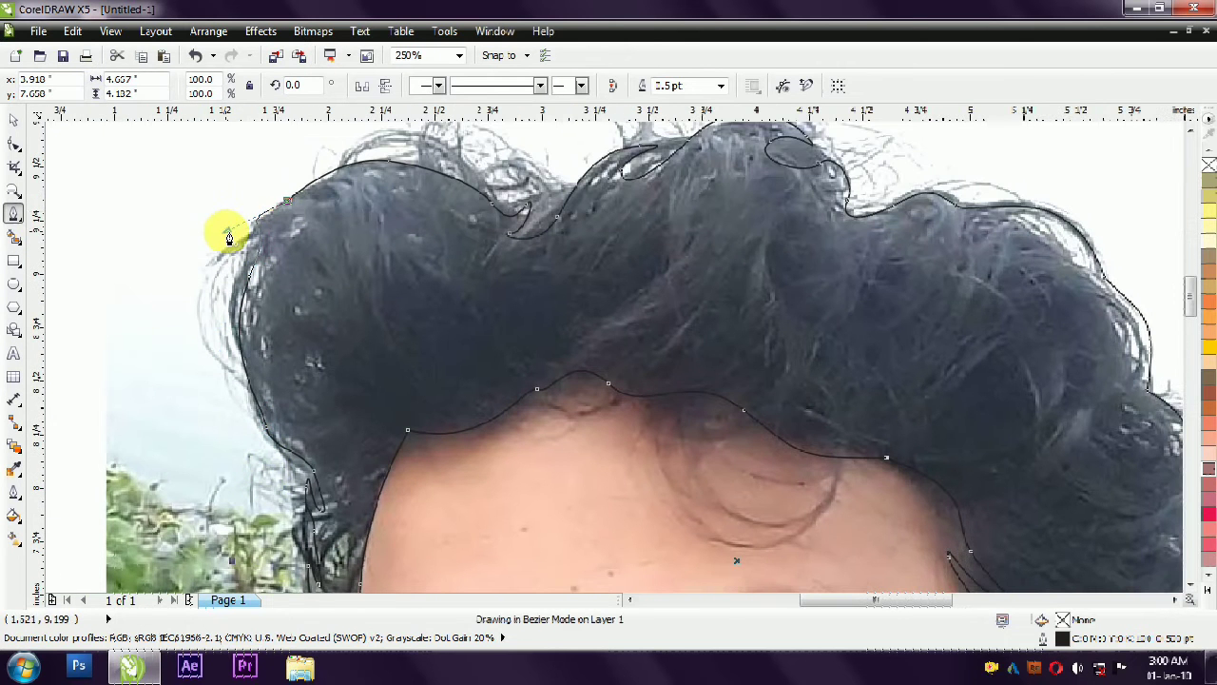
right_click(250, 274)
left_click(280, 389)
left_click_drag(284, 213, 234, 228)
scroll(220, 275, "up", 2)
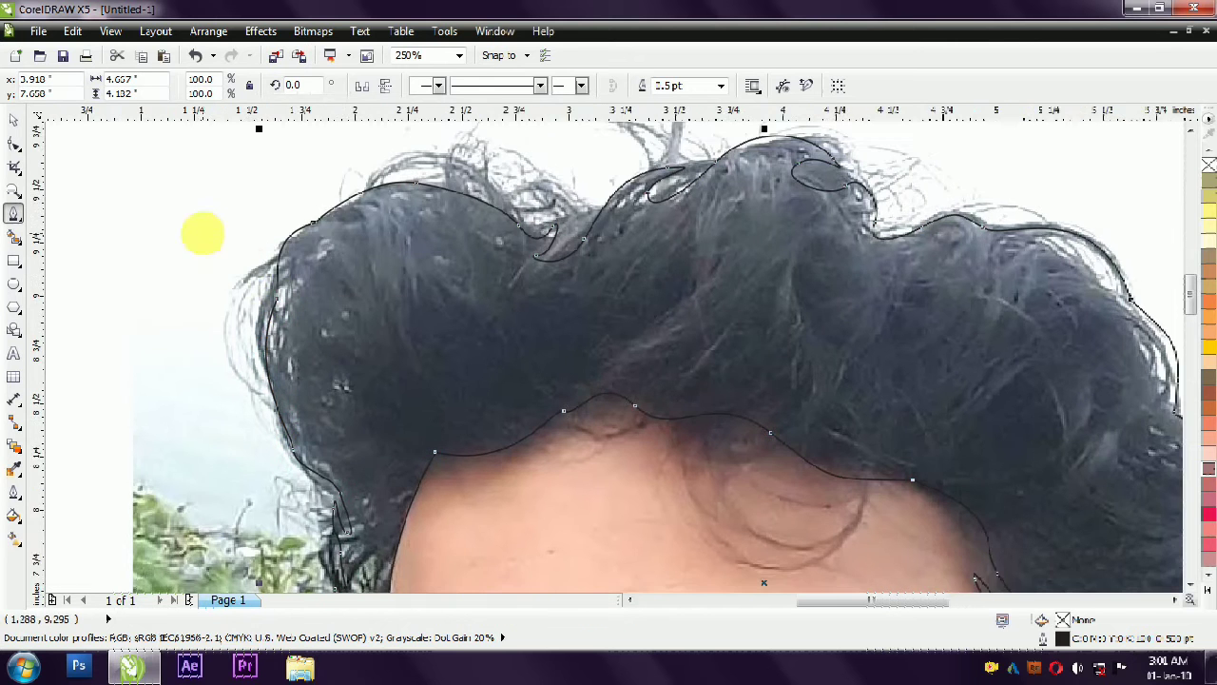
right_click(332, 326)
left_click(320, 262)
left_click_drag(333, 235, 318, 258)
scroll(280, 306, "down", 1)
- Fill the closed hair outline with black
left_click(13, 121)
scroll(768, 155, "down", 1)
left_click(1208, 589)
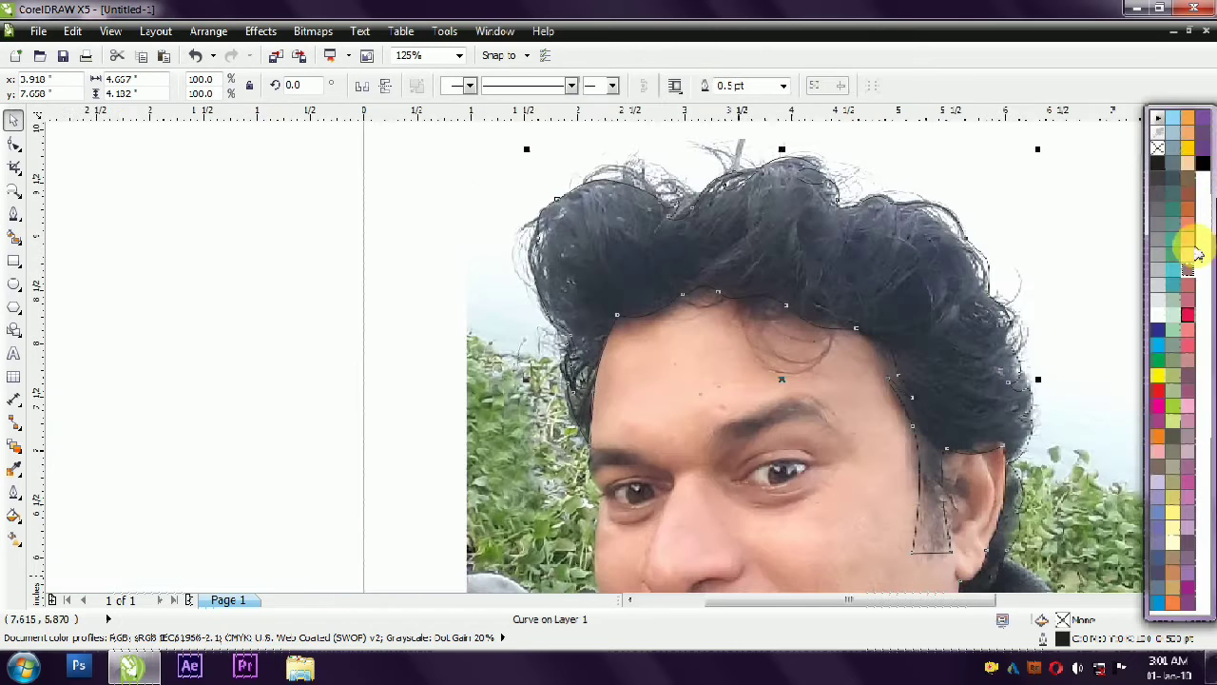
left_click(1201, 165)
- Try moving the black hair shape aside from the photo, and undo the move
left_click(237, 336)
scroll(236, 336, "down", 1)
left_click_drag(615, 293, 1067, 279)
left_click(913, 545)
key("ctrl+z")
- Draw a closed crescent-shaped curl about 1 in wide hanging from the hairline over the forehead
scroll(476, 288, "up", 1)
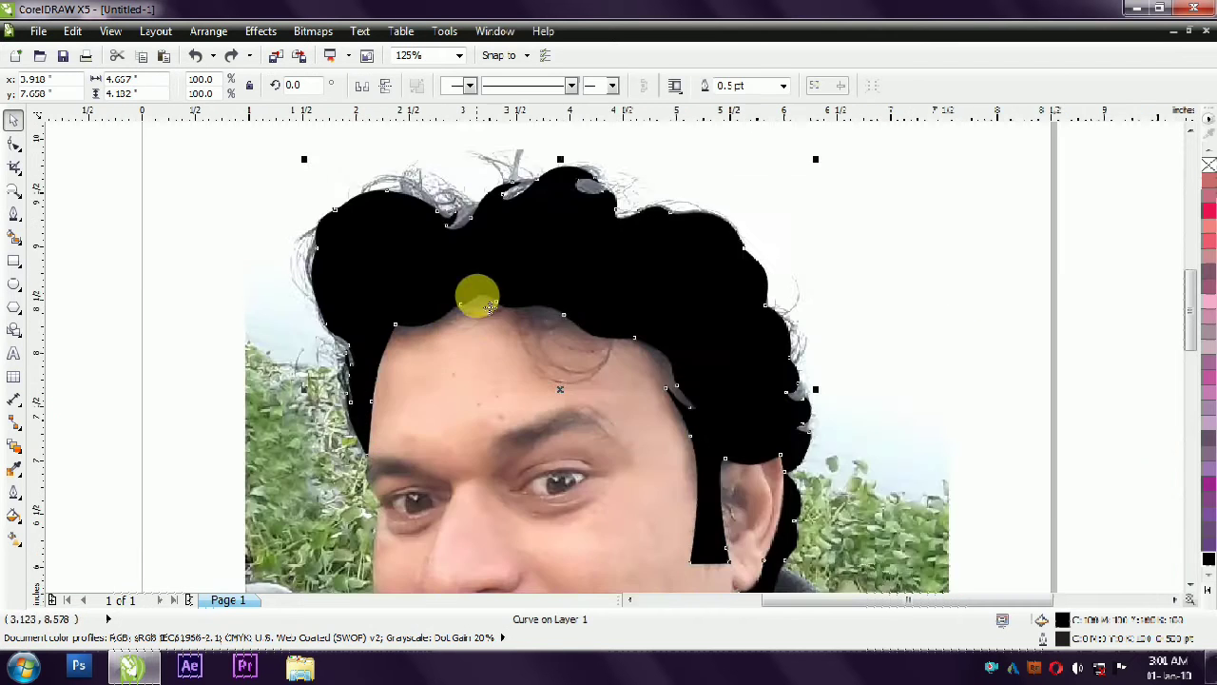
scroll(714, 336, "up", 1)
key("F5")
left_click(509, 273)
left_click_drag(590, 440, 682, 451)
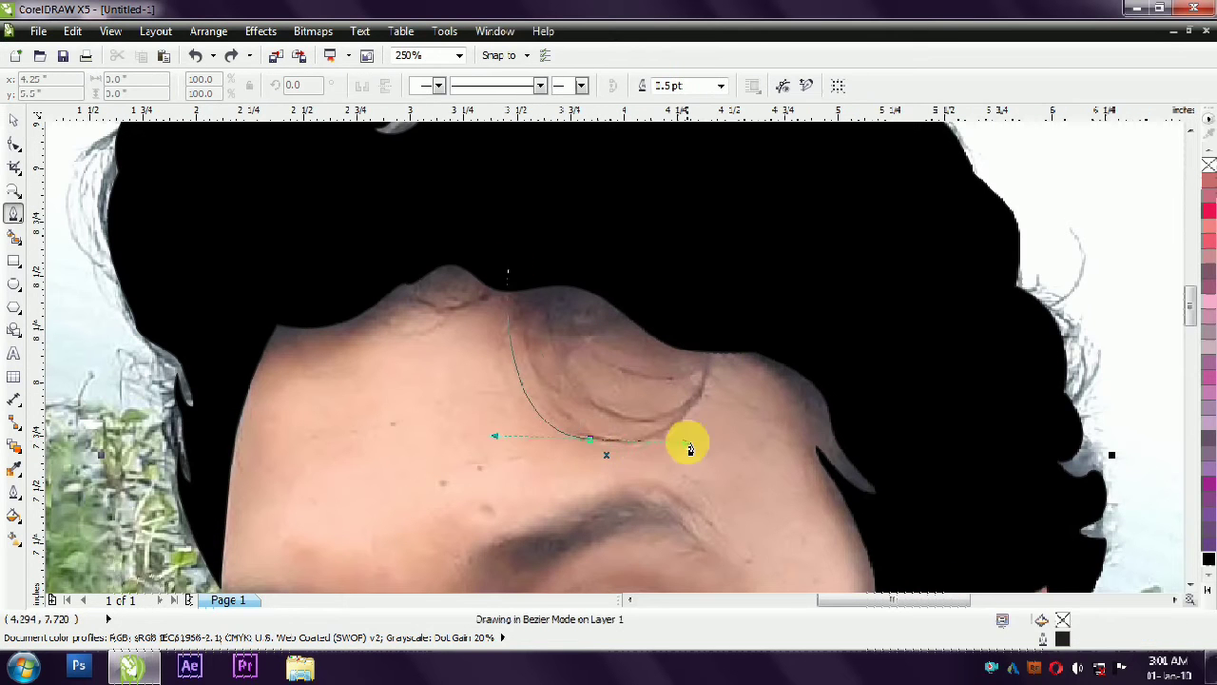
left_click(715, 351)
left_click_drag(652, 408, 613, 400)
left_click_drag(546, 274, 558, 127)
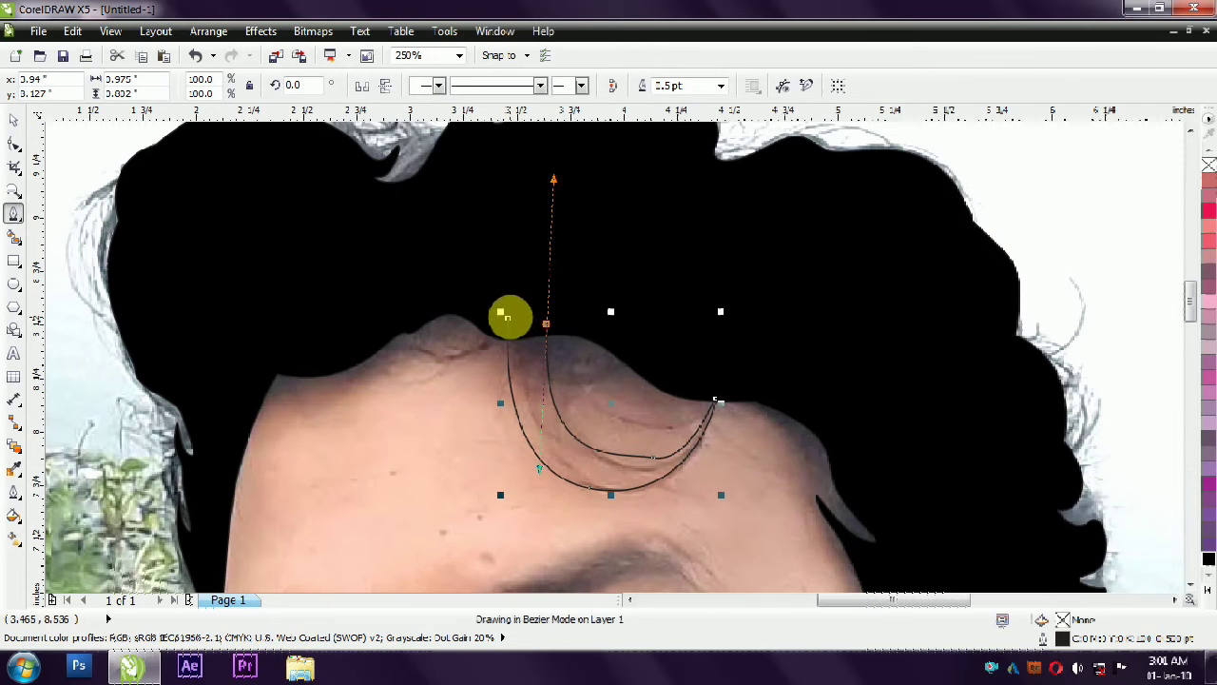
left_click(508, 318)
- Fill the forehead curl with black and deselect it
left_click(1210, 560)
left_click(12, 118)
left_click(398, 252)
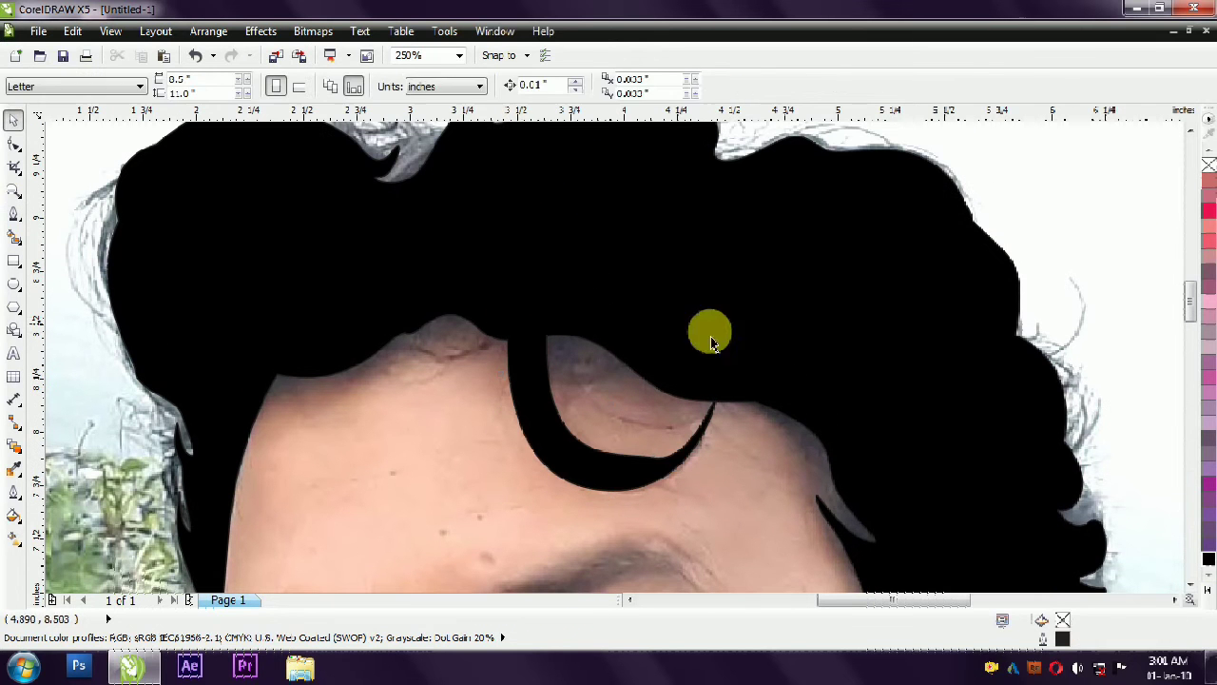
left_click(1132, 246)
- Select the hair and curl curve for node editing and delete the nodes around the curl's tip
scroll(604, 333, "down", 1)
scroll(603, 426, "up", 1)
scroll(625, 344, "up", 1)
left_click(639, 399)
left_click(13, 148)
left_click_drag(732, 349, 629, 412)
key("Delete")
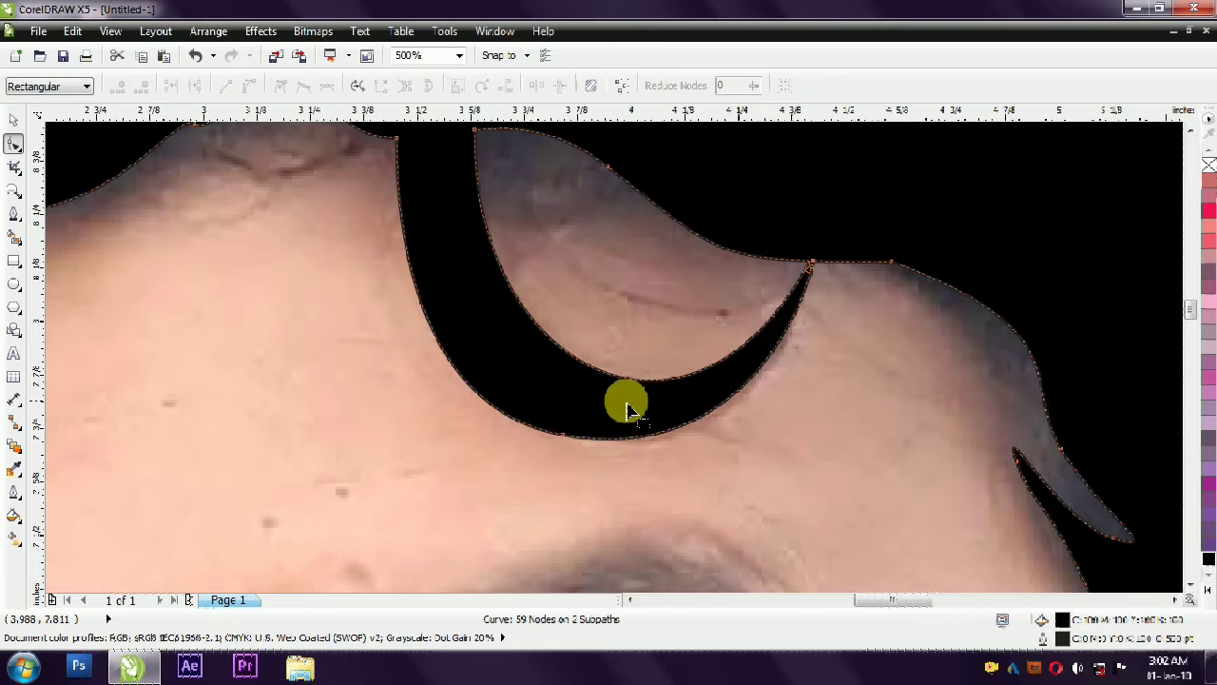
- Adjust the node where the forehead curl meets the hairline, and deselect the hair shape
scroll(624, 407, "down", 1)
left_click_drag(548, 267, 505, 273)
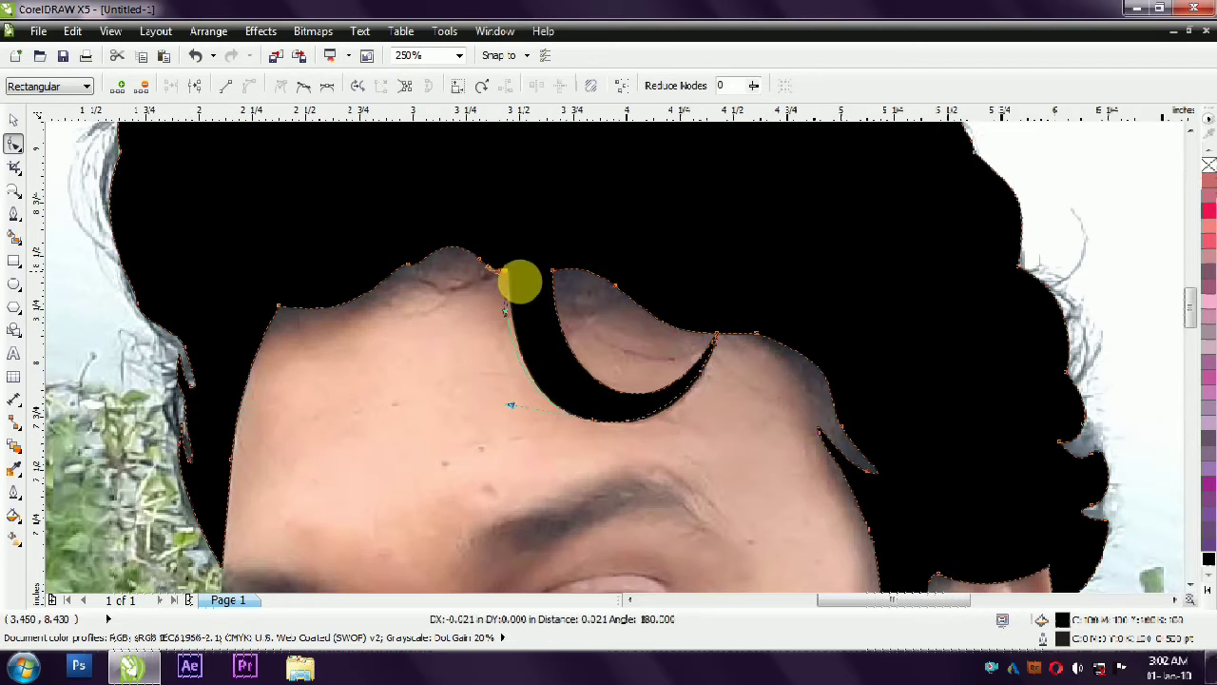
left_click(608, 338)
scroll(665, 362, "down", 1)
scroll(664, 363, "down", 1)
left_click(802, 329)
left_click(11, 122)
left_click(131, 222)
- Trace the first edges of a thin second curl inside the forehead curl, running from the hairline to a pointed tip
scroll(609, 376, "up", 2)
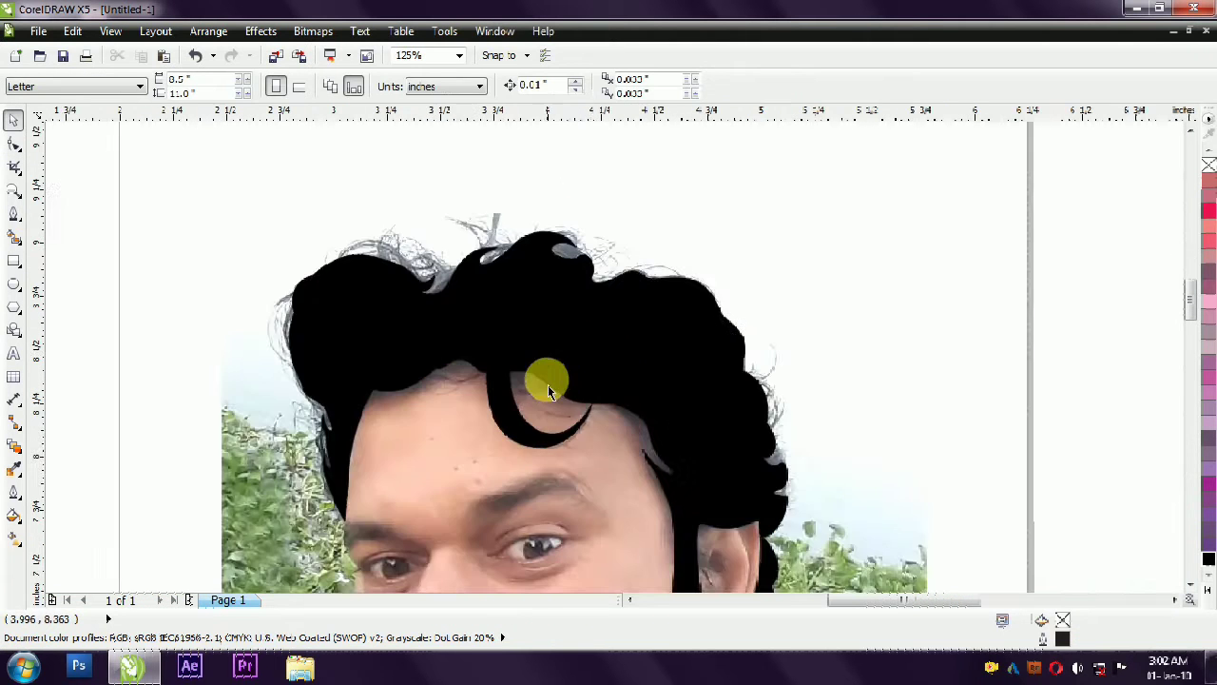
left_click(9, 215)
left_click_drag(508, 354, 515, 422)
mouse_move(582, 448)
left_mouse_down()
mouse_move(644, 429)
mouse_move(665, 456)
left_mouse_up()
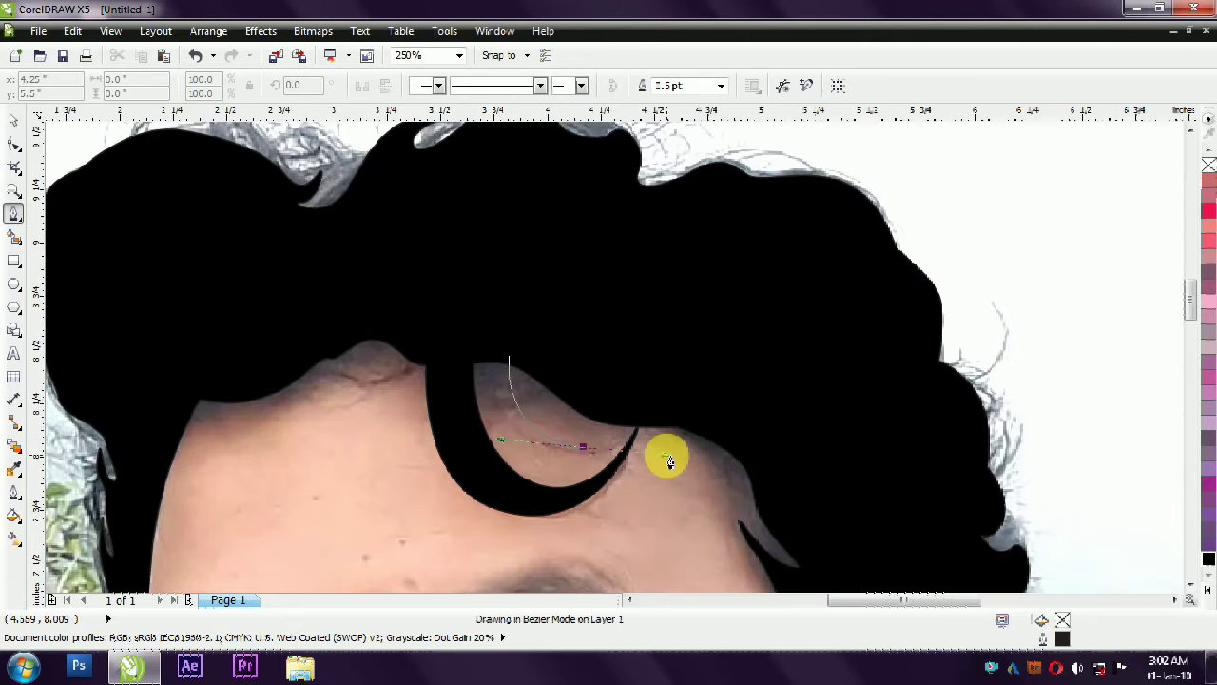
left_click_drag(493, 394, 467, 353)
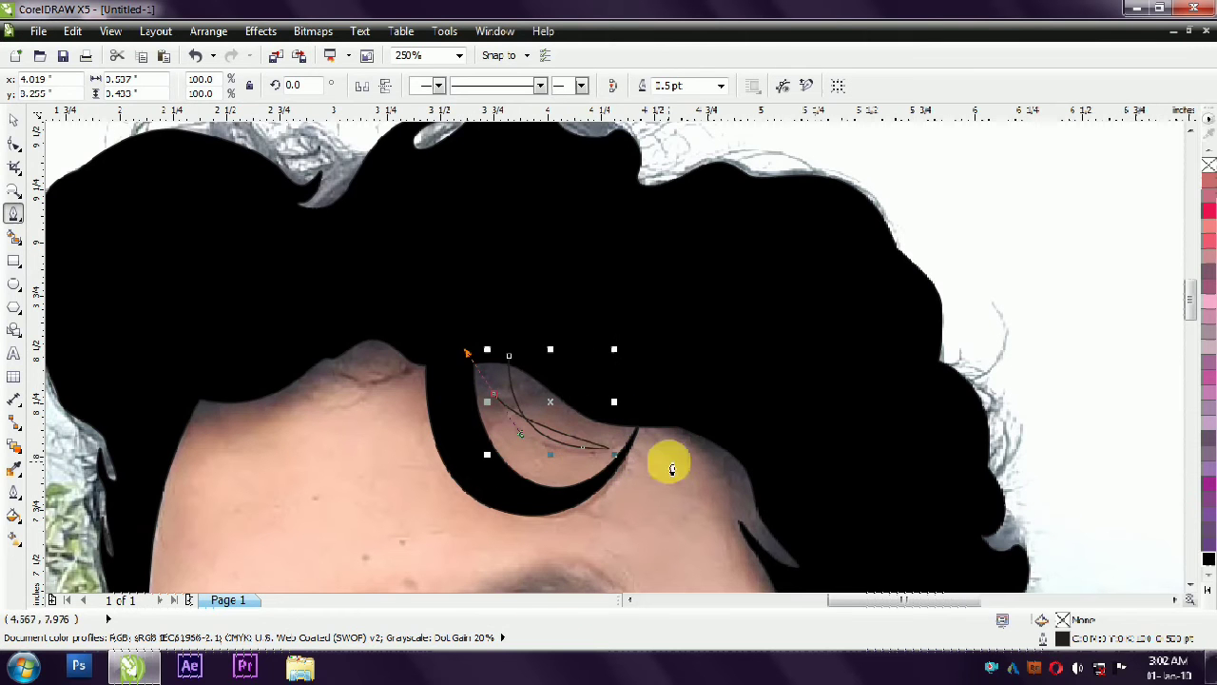
left_click(583, 448)
left_click_drag(666, 456, 546, 447)
right_click(583, 448)
- Trace the thin curl's remaining edge from its tip up into the hair and close the shape
left_click(633, 253)
left_click_drag(622, 449, 496, 401)
key("space")
key("space")
left_click_drag(482, 336, 481, 297)
key("space")
left_click(540, 312)
left_click(483, 323)
left_click(508, 355)
right_click(585, 299)
- Fill the thin curl with black, weld it to the hair shape, and deselect the result
left_click(11, 121)
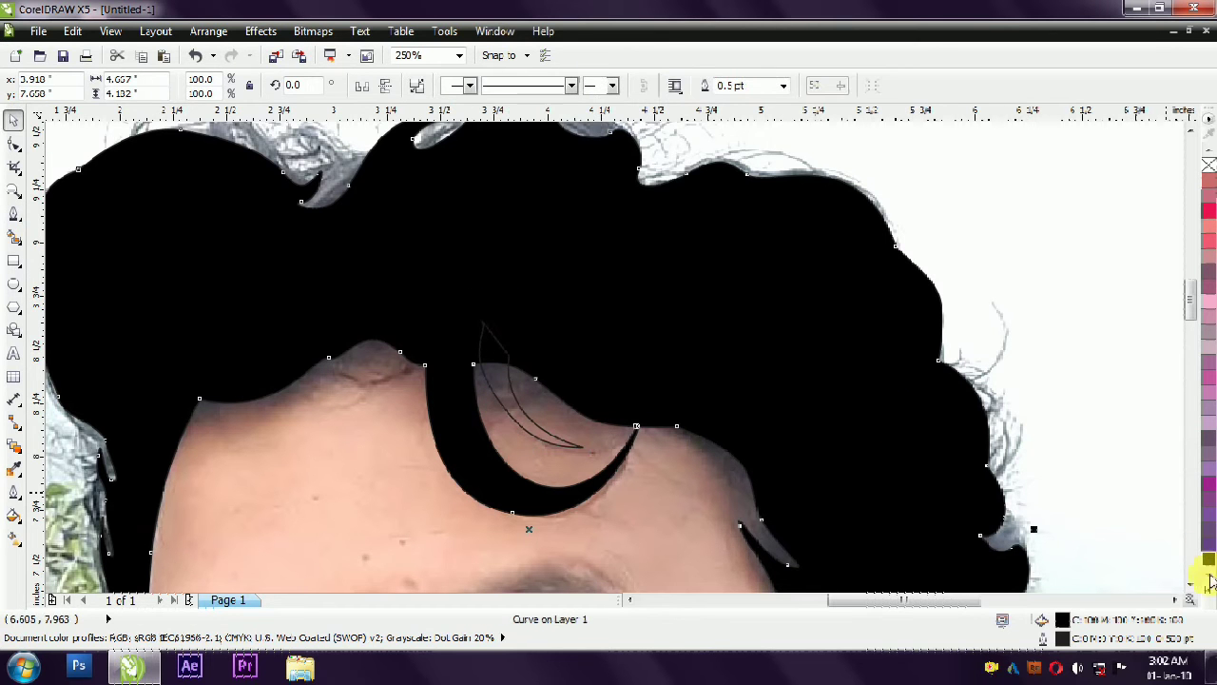
scroll(476, 321, "up", 3)
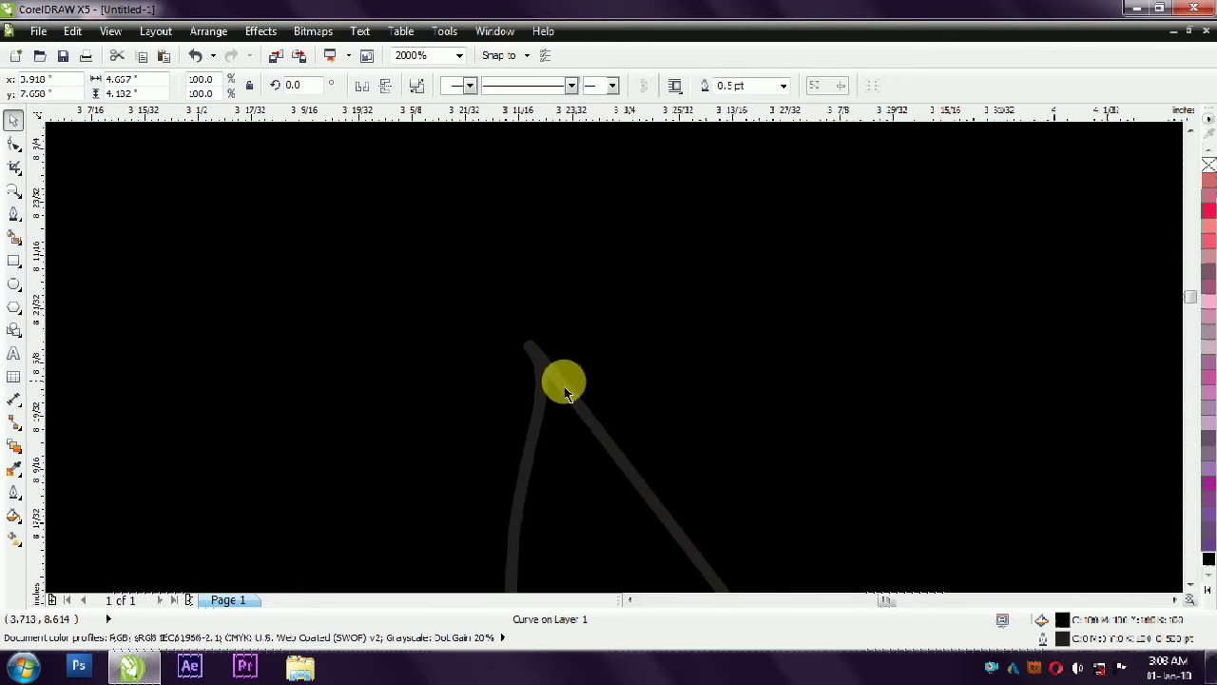
left_click(1208, 561)
scroll(514, 338, "down", 3)
left_click(766, 340, "shift")
left_click(500, 86)
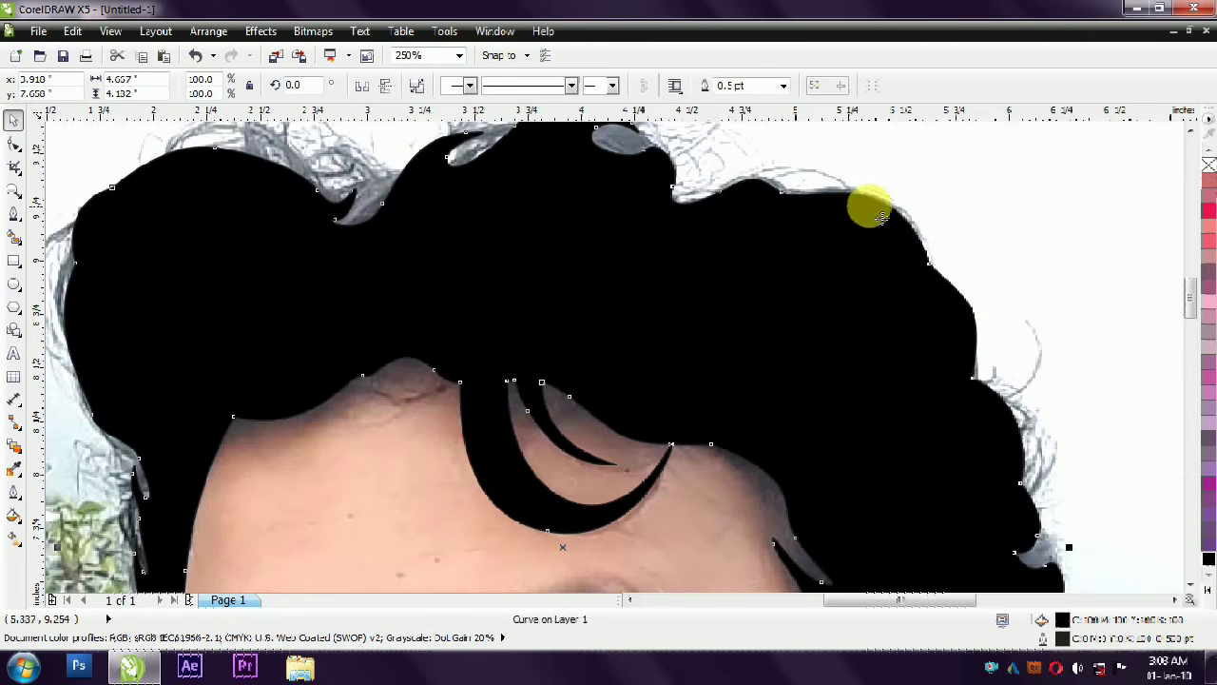
scroll(609, 270, "down", 1)
left_click(877, 332)
- Trace the left eyebrow in the photo as a closed Bézier shape about 0.8 in wide
scroll(808, 328, "down", 1)
scroll(614, 317, "up", 1)
scroll(666, 333, "down", 1)
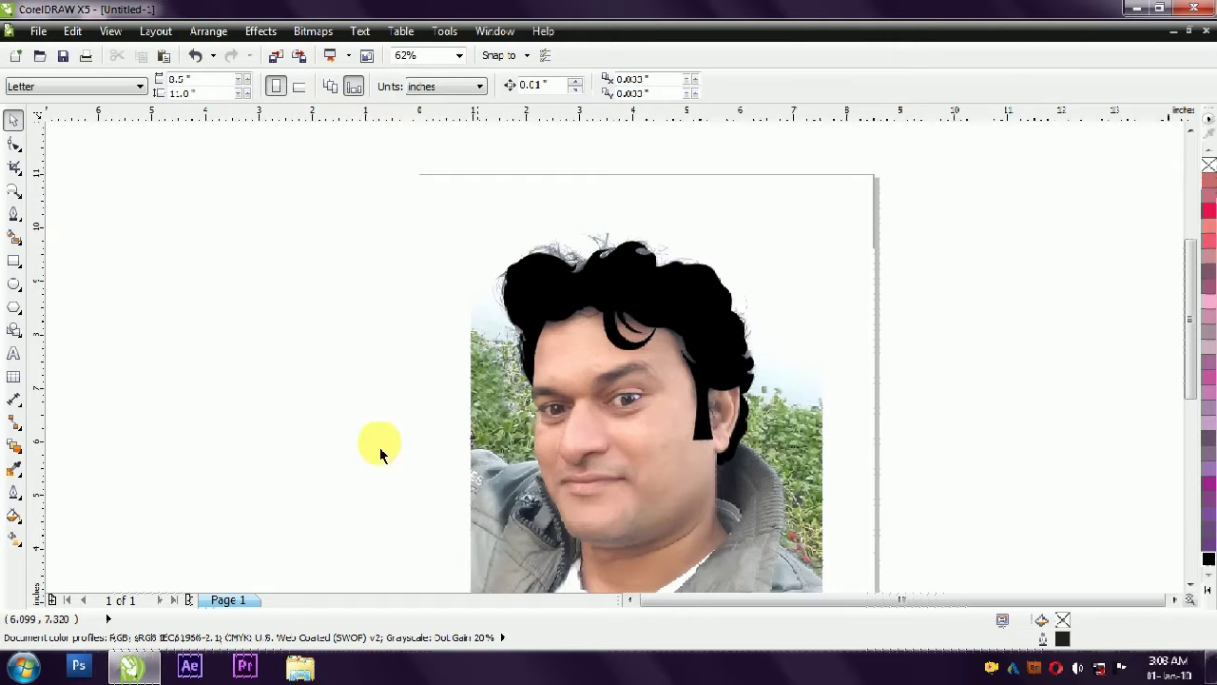
scroll(722, 399, "up", 1)
scroll(538, 438, "up", 1)
left_click(13, 214)
left_click_drag(561, 328, 608, 359)
left_click(611, 369)
left_click_drag(469, 346, 438, 367)
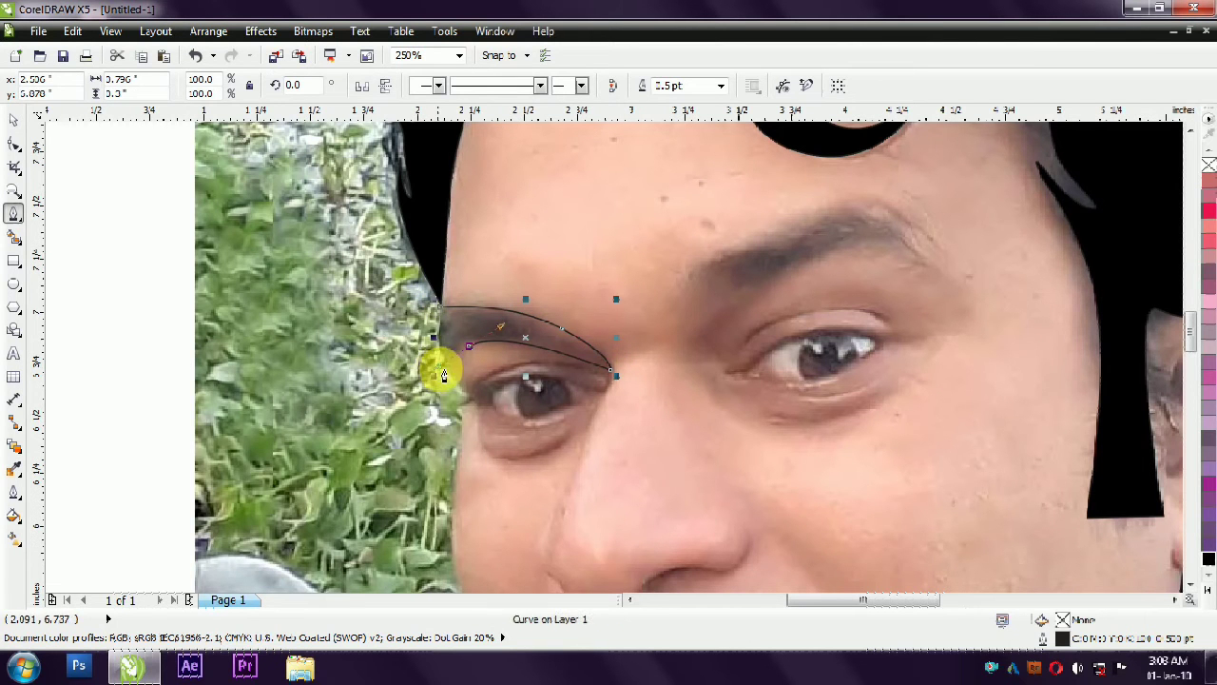
left_click(433, 347)
- Trace the right eyebrow as a closed Bézier shape about 1.22 in wide and 0.54 in high
left_click(675, 281)
left_click_drag(866, 202, 913, 207)
left_click_drag(945, 276, 863, 237)
left_click_drag(807, 268, 771, 286)
left_click(733, 293)
left_click_drag(684, 308, 677, 289)
left_click(679, 278)
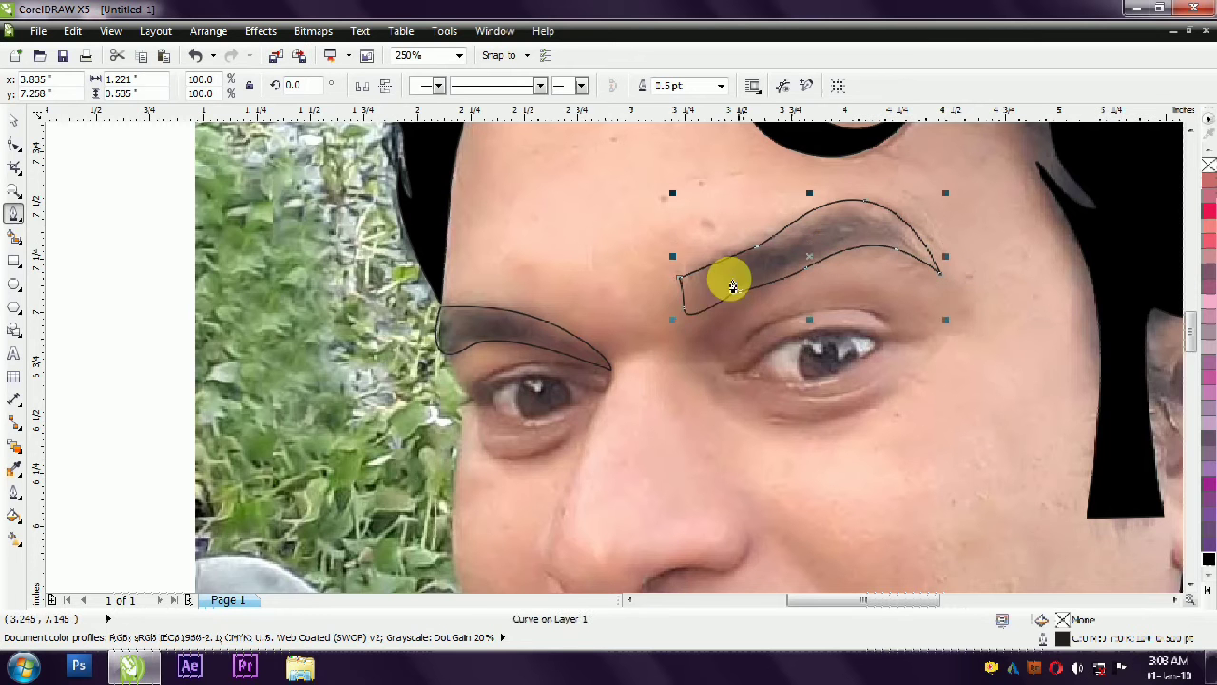
- Fill both eyebrow shapes with black and deselect them
scroll(653, 295, "down", 1)
scroll(689, 325, "up", 1)
scroll(599, 337, "down", 1)
scroll(571, 399, "down", 1)
scroll(589, 427, "up", 1)
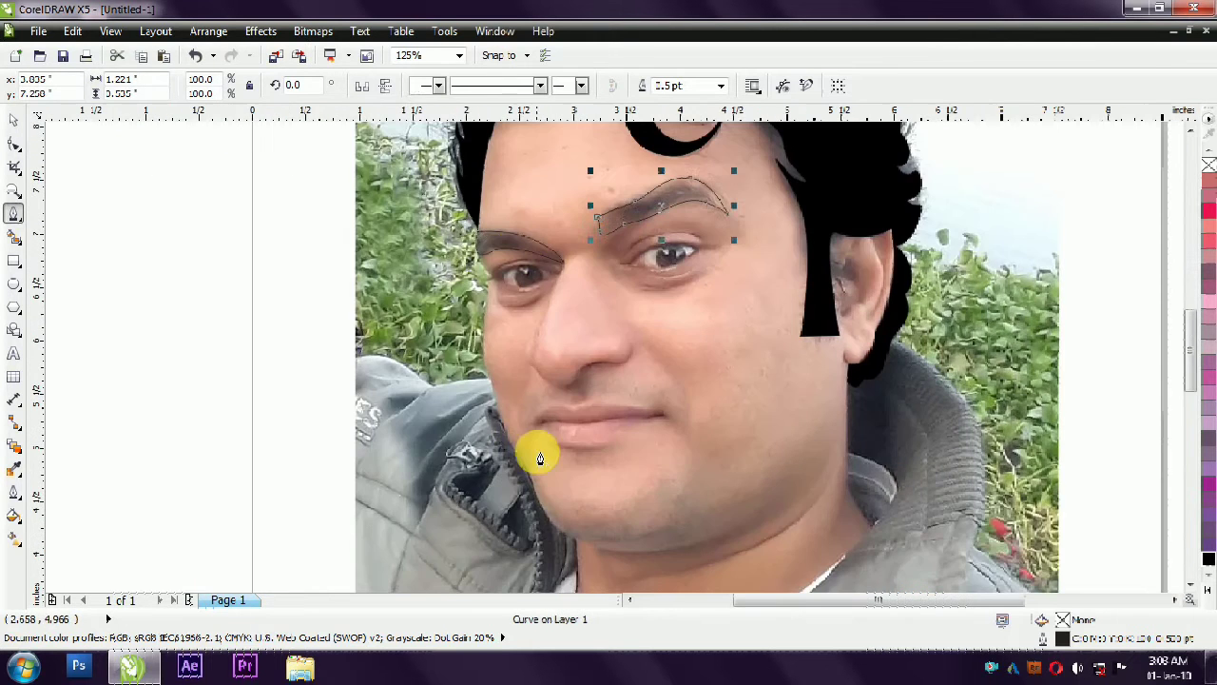
left_click(13, 119)
left_click(516, 244, "shift")
left_click(1208, 560)
left_click(246, 300)
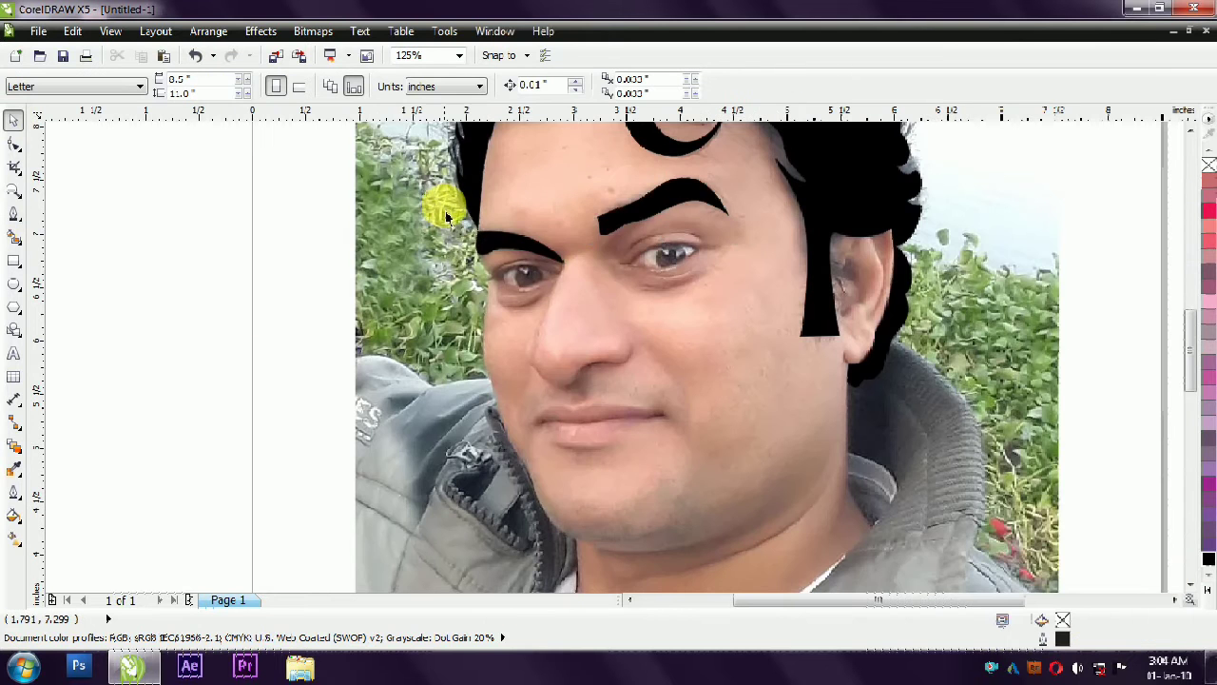
- Trace the nose's left side from the left eyebrow's inner end down around the nostril, about 1.16 in high
scroll(949, 369, "down", 1)
scroll(969, 303, "up", 1)
scroll(640, 289, "down", 1)
scroll(611, 353, "up", 1)
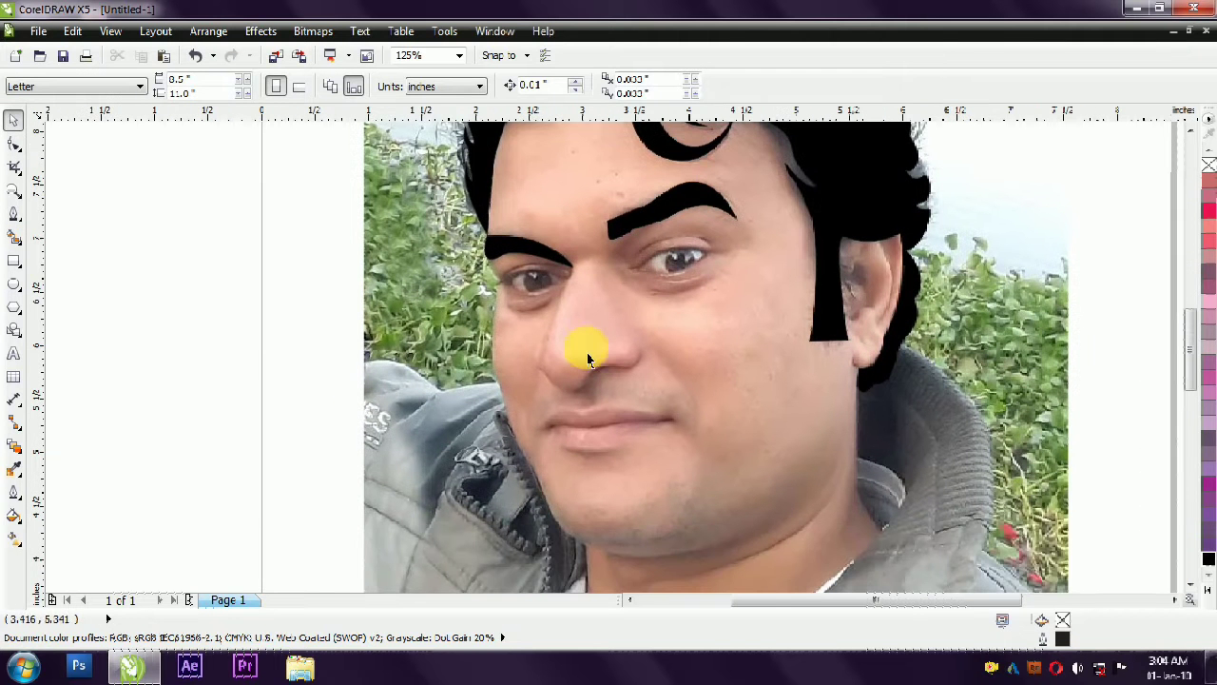
left_click(14, 214)
left_click(545, 354)
scroll(542, 355, "up", 1)
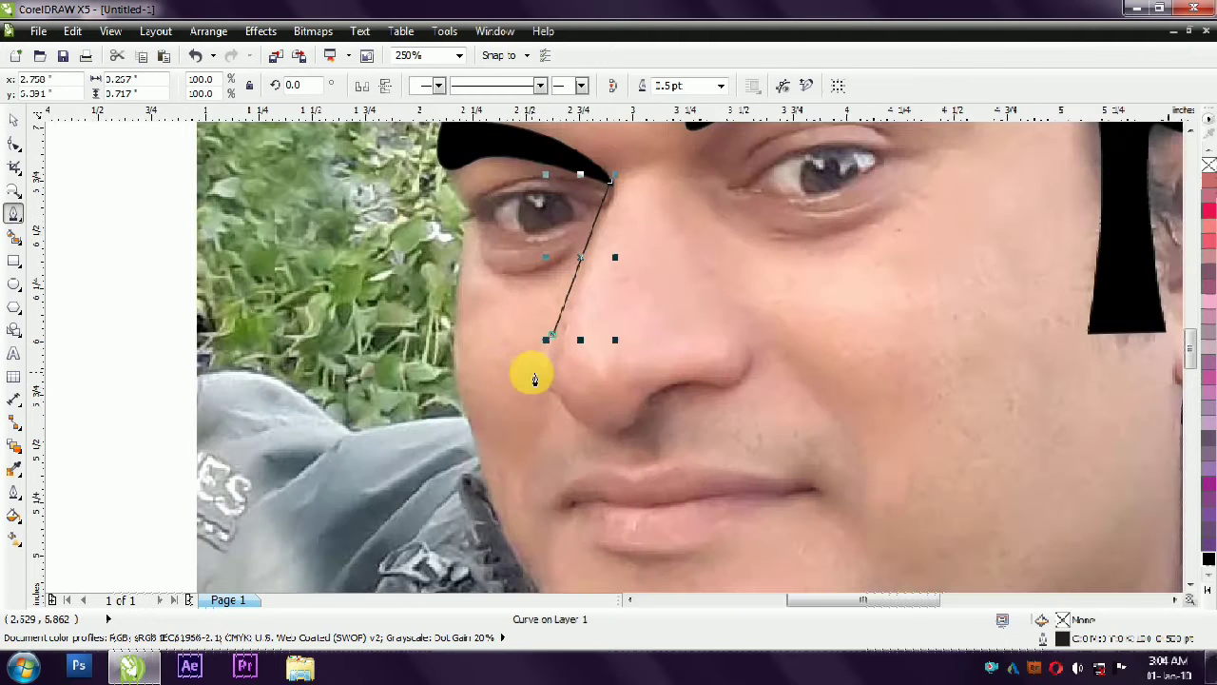
left_click_drag(554, 391, 585, 408)
left_click(607, 430)
right_click(555, 390)
key("u")
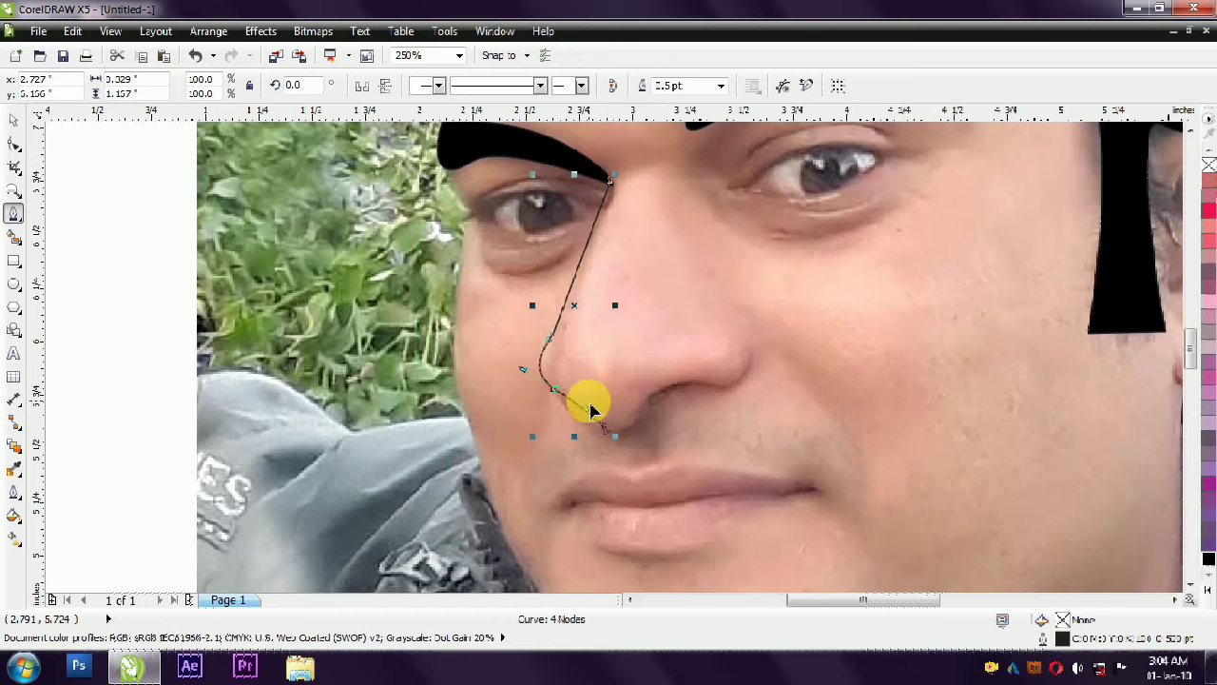
- Continue the nose curve around the tip and back up the bridge, close it at the eyebrow, and deselect it
left_click_drag(587, 408, 561, 432)
left_click_drag(647, 395, 657, 357)
left_click_drag(557, 391, 561, 390)
key("ctrl+z")
left_click_drag(645, 398, 591, 383)
left_click_drag(574, 330, 579, 302)
left_click(614, 198)
key("ctrl+z")
left_click(615, 199)
left_click(614, 182)
scroll(597, 288, "down", 1)
key("space")
left_click(565, 304)
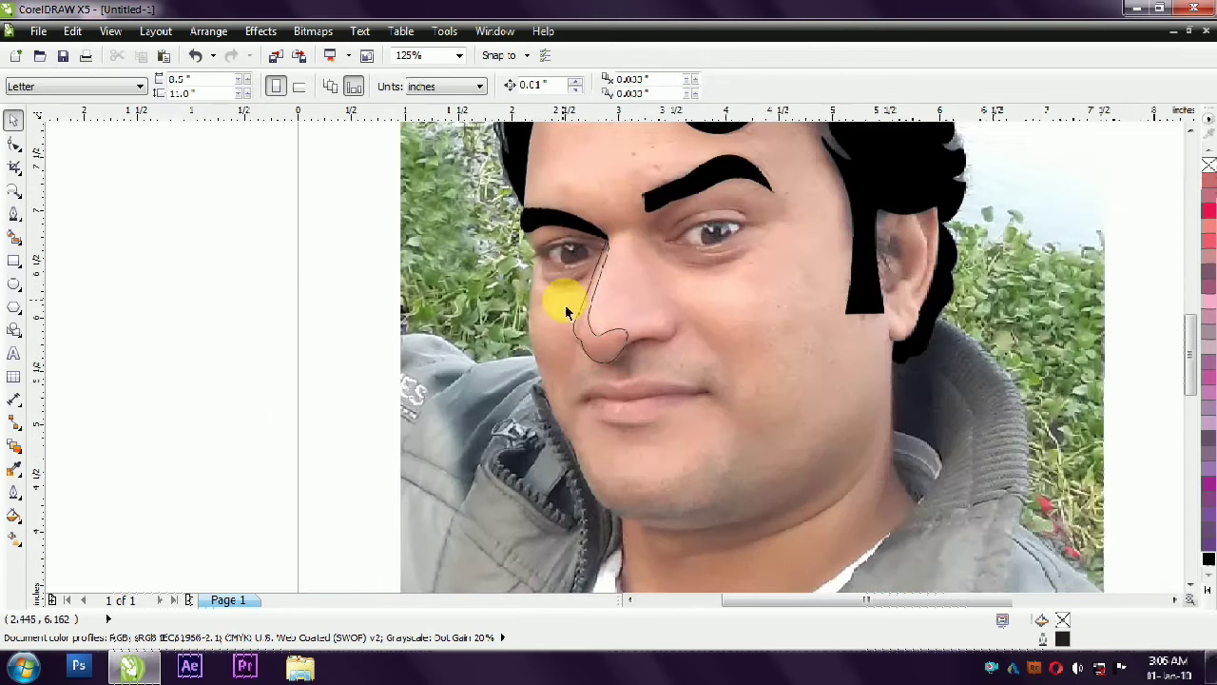
- Trace a curved shadow edge from the hairline down the forehead's left side to the left eyebrow
scroll(178, 387, "down", 1)
scroll(419, 293, "up", 1)
scroll(423, 393, "up", 1)
key("space")
scroll(421, 291, "down", 2)
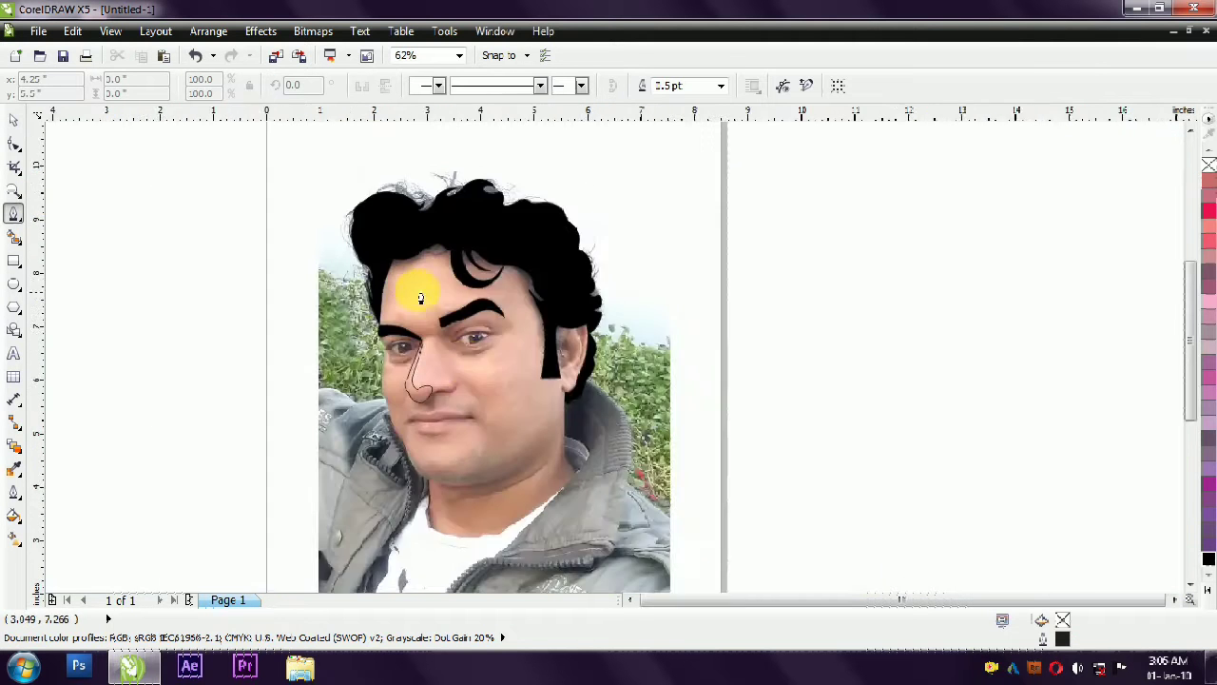
scroll(404, 306, "up", 1)
left_click_drag(416, 291, 415, 291)
left_click_drag(381, 292, 377, 302)
left_click_drag(374, 332, 377, 343)
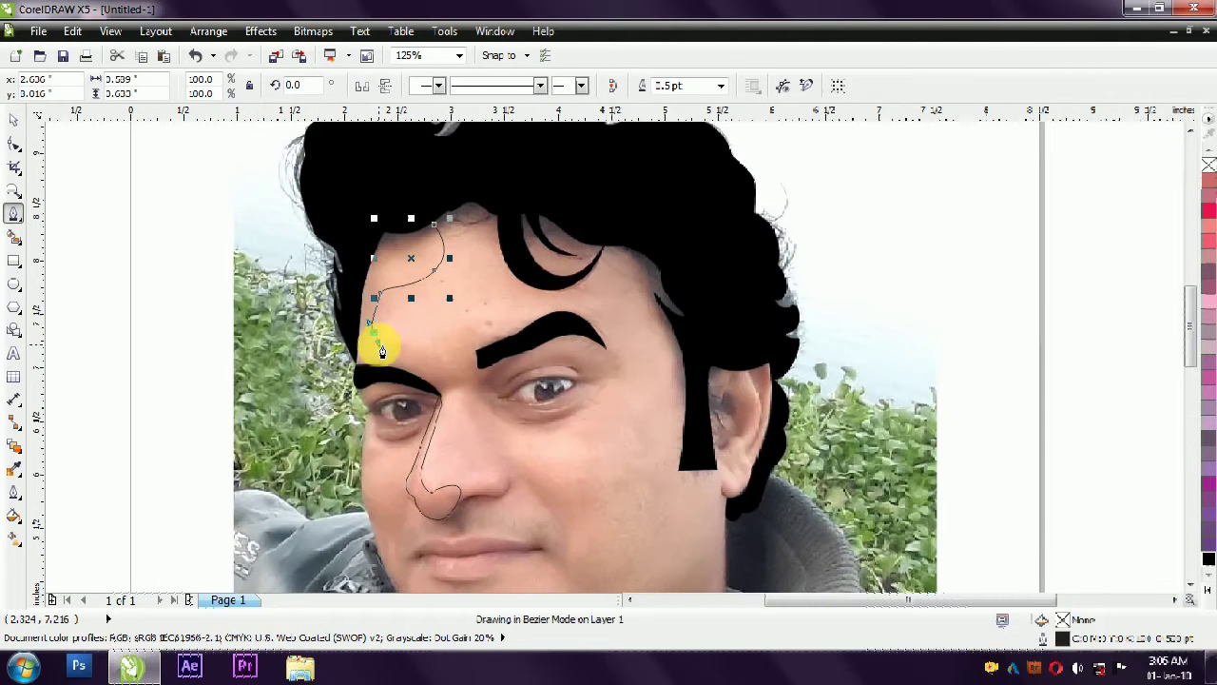
left_click(375, 368)
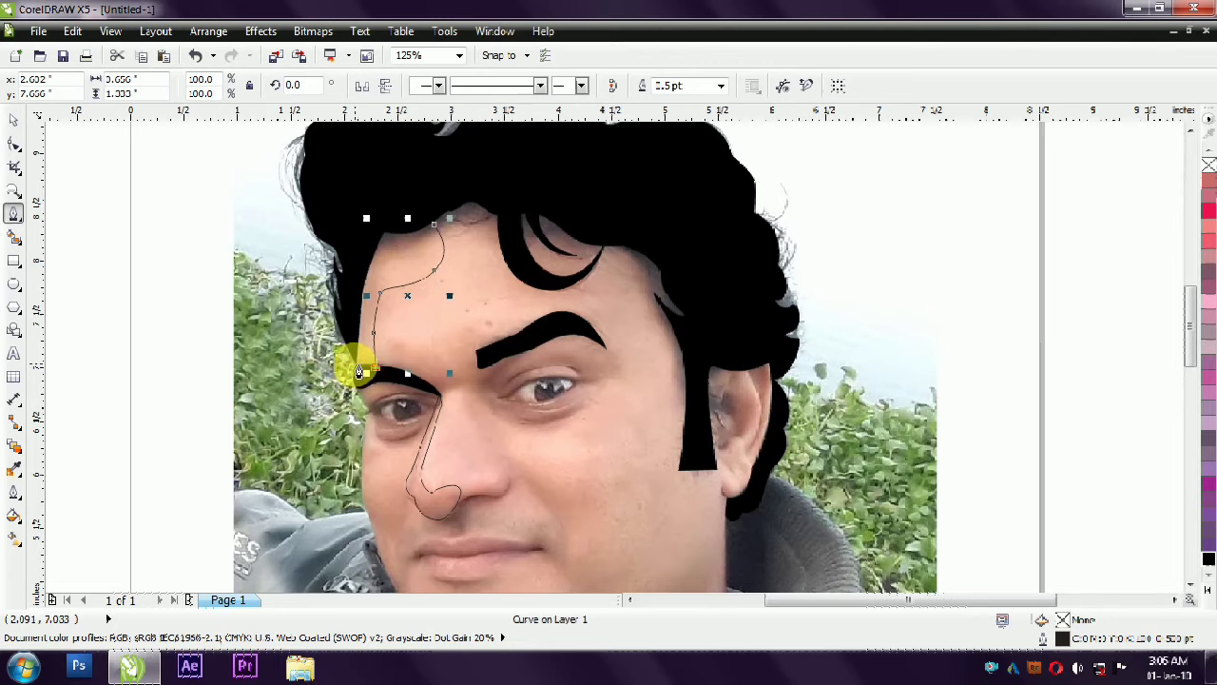
- Close the forehead shadow shape by routing its outer edge through the black hair back to its starting node
left_click(356, 363)
left_click(433, 224)
key("ctrl+z")
left_click(346, 306)
left_click(369, 210)
left_click(435, 226)
- Trace the face's left outline from beside the left eye down the cheek to the jaw
scroll(401, 266, "down", 1)
scroll(384, 422, "up", 1)
scroll(398, 242, "up", 1)
left_click(363, 310)
left_click(359, 450)
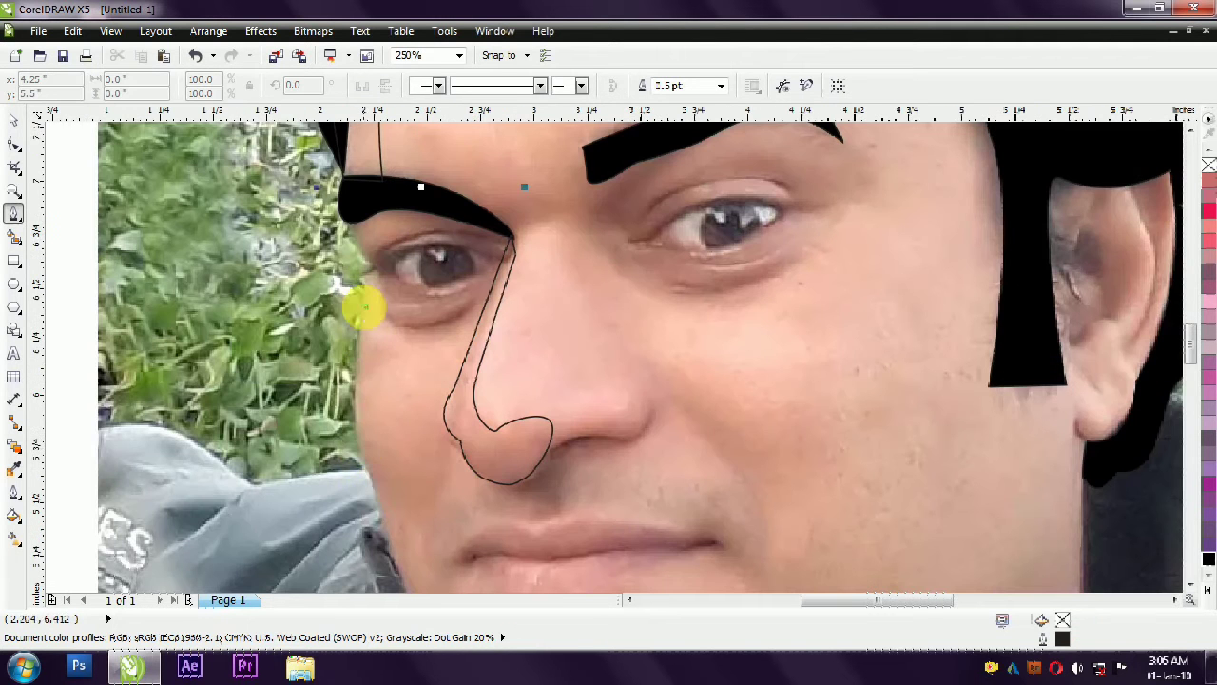
left_click(393, 549)
scroll(349, 362, "down", 1)
scroll(386, 503, "up", 1)
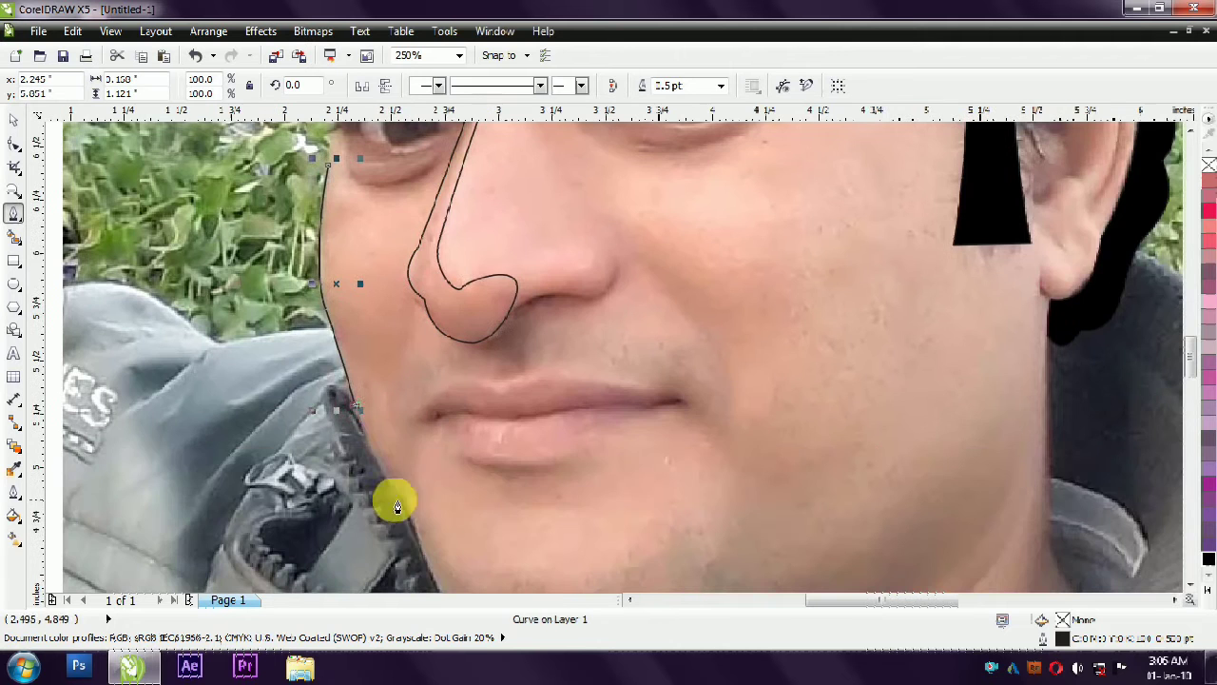
left_click(427, 531)
scroll(429, 550, "down", 1)
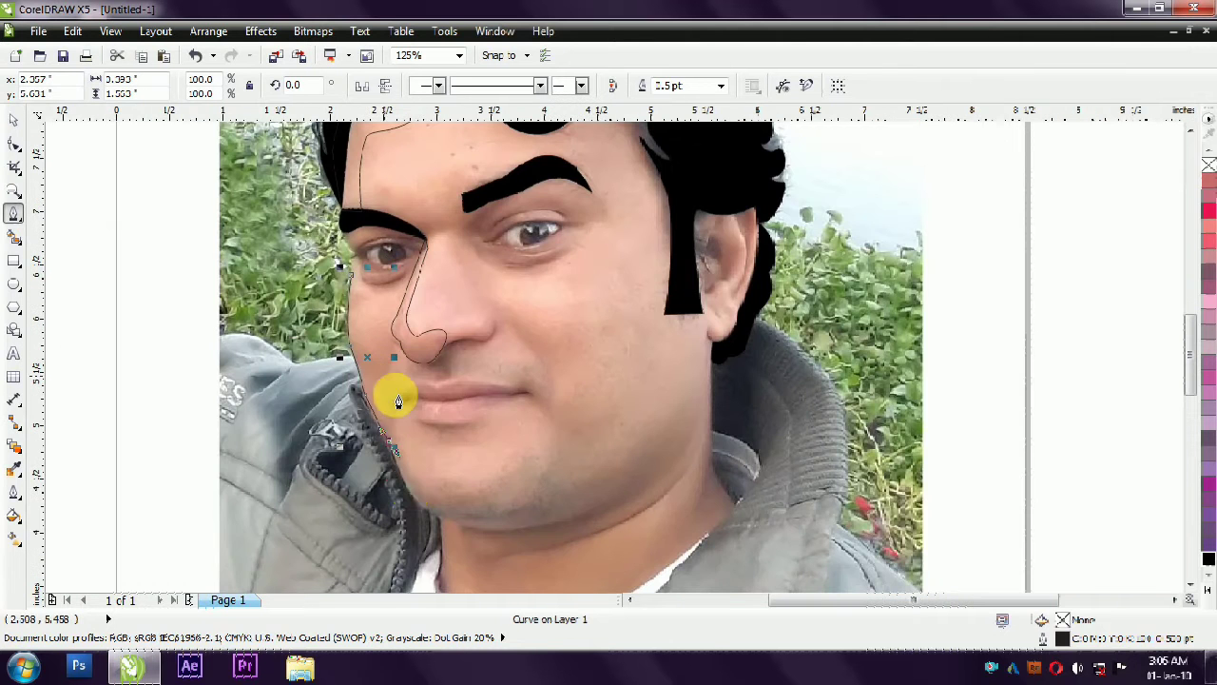
scroll(408, 429, "up", 1)
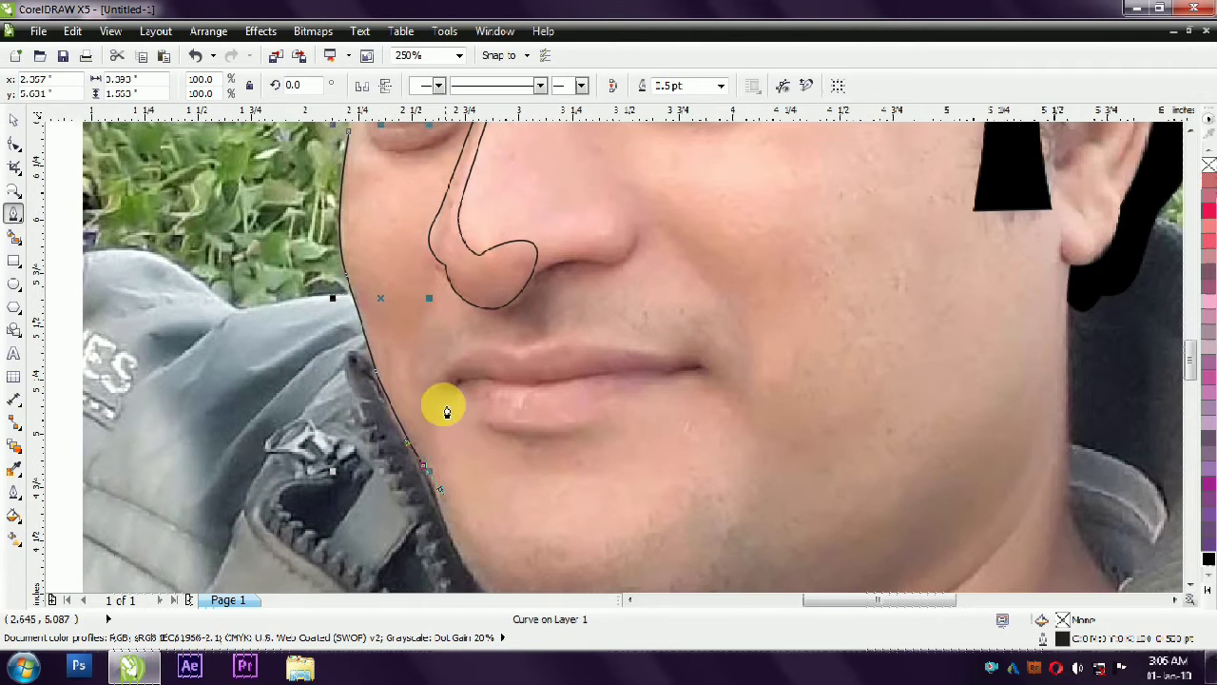
- Trace the cheek shadow's inner edge up beside the nose and close it under the left eye, about 0.48 by 1.54 in
left_click_drag(421, 320, 427, 279)
scroll(419, 238, "down", 1)
scroll(447, 246, "up", 1)
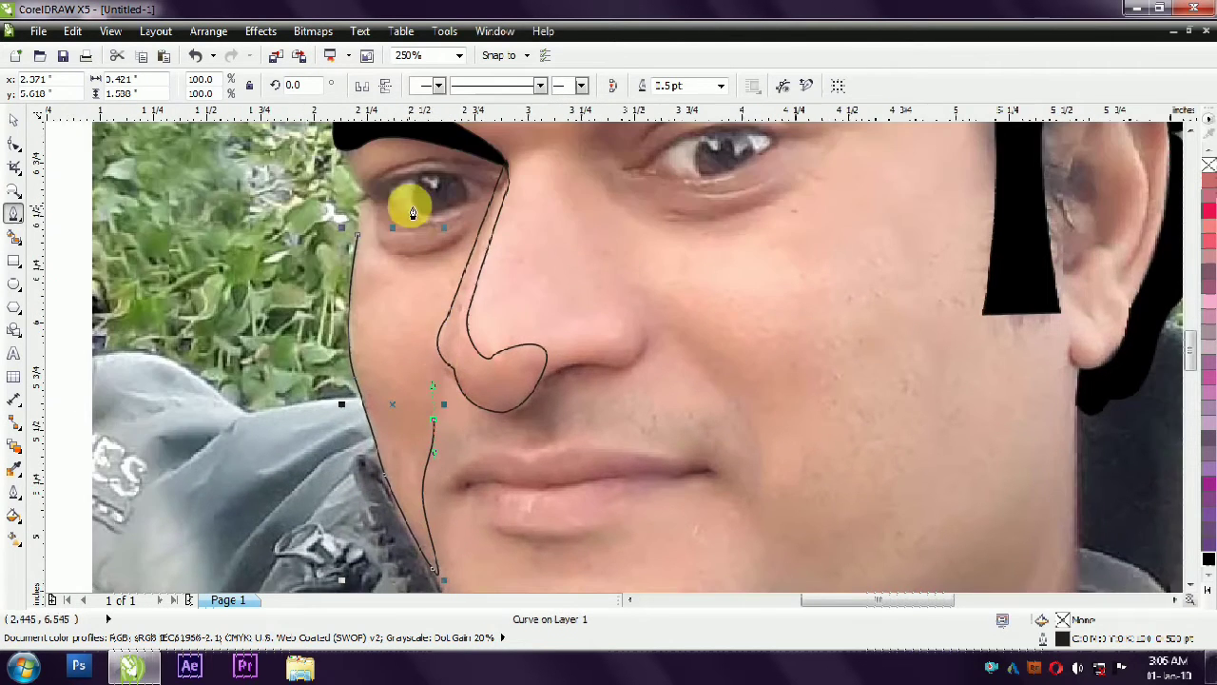
left_click_drag(428, 312, 441, 284)
left_click(449, 250)
left_click_drag(358, 235, 374, 302)
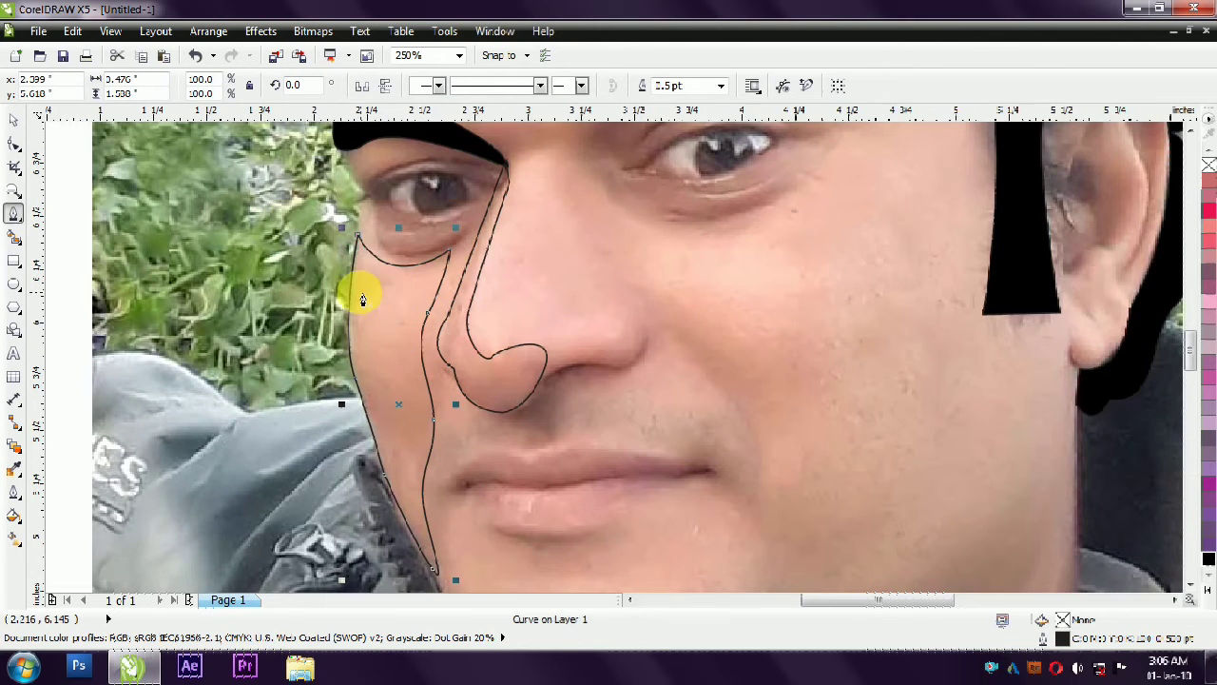
- Draw a closed crescent-shaped shadow along the chin and jawline, about 1.54 in wide and 0.69 in high
scroll(371, 285, "down", 2)
scroll(476, 353, "up", 1)
scroll(467, 345, "up", 1)
scroll(445, 343, "down", 1)
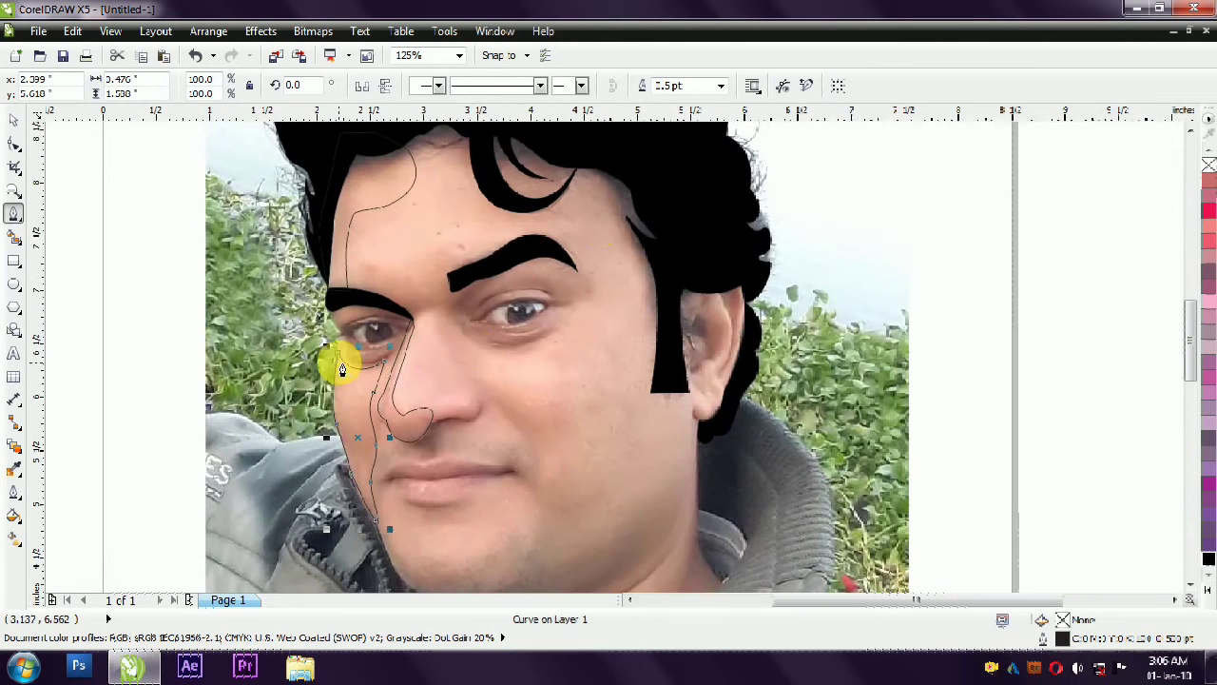
scroll(606, 254, "down", 3)
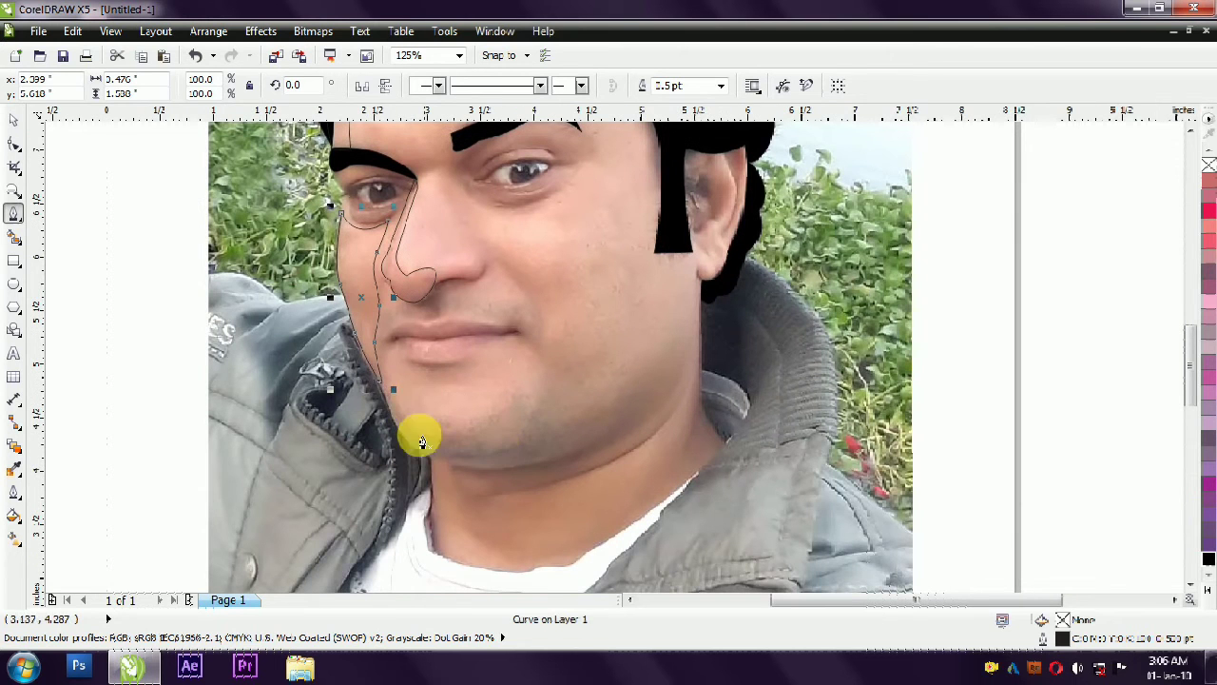
left_click(392, 388)
mouse_move(435, 456)
left_mouse_down()
mouse_move(480, 464)
mouse_move(534, 445)
left_mouse_up()
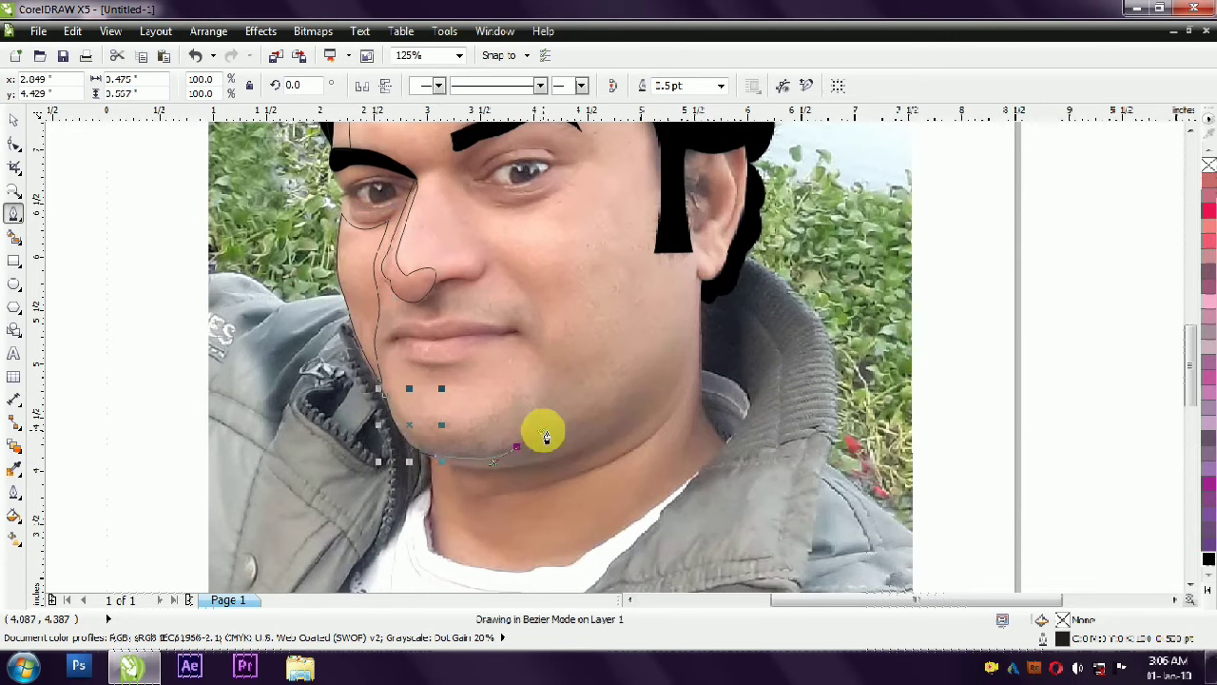
left_click(554, 378)
left_click_drag(462, 427, 389, 403)
- Draw a closed teardrop-shaped cheek area under the right eye, about 1.12 in wide and 0.85 in high
scroll(543, 386, "right", 4)
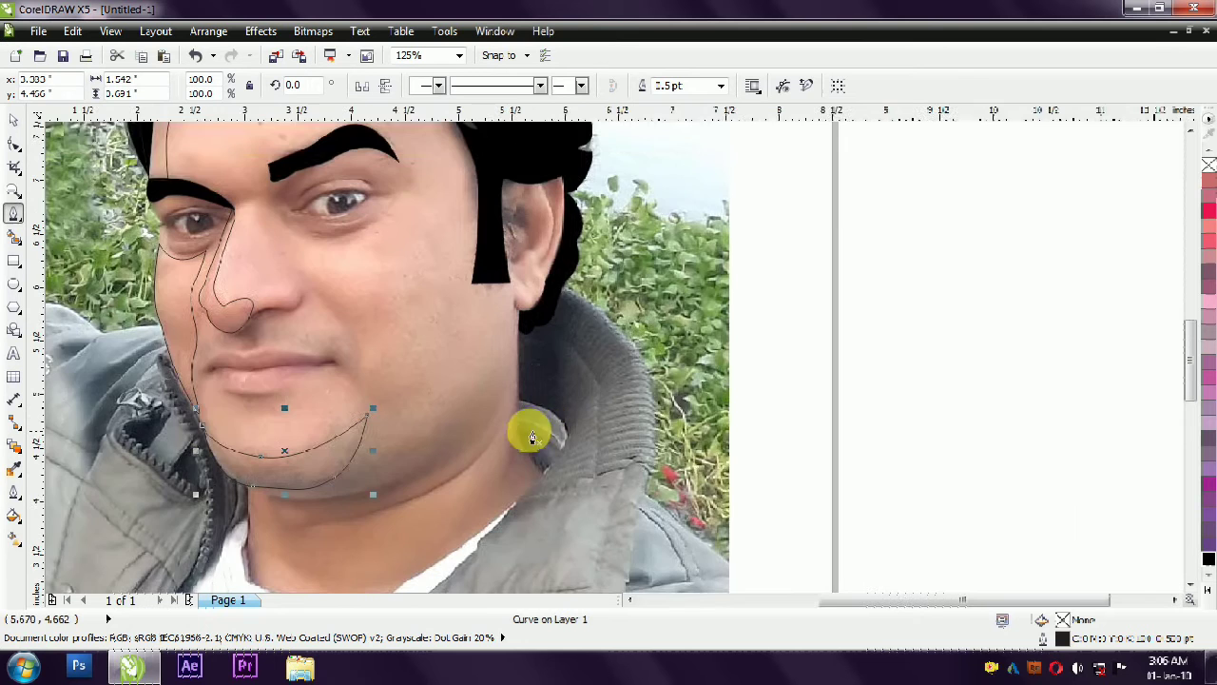
scroll(533, 438, "up", 1)
scroll(533, 437, "left", 1)
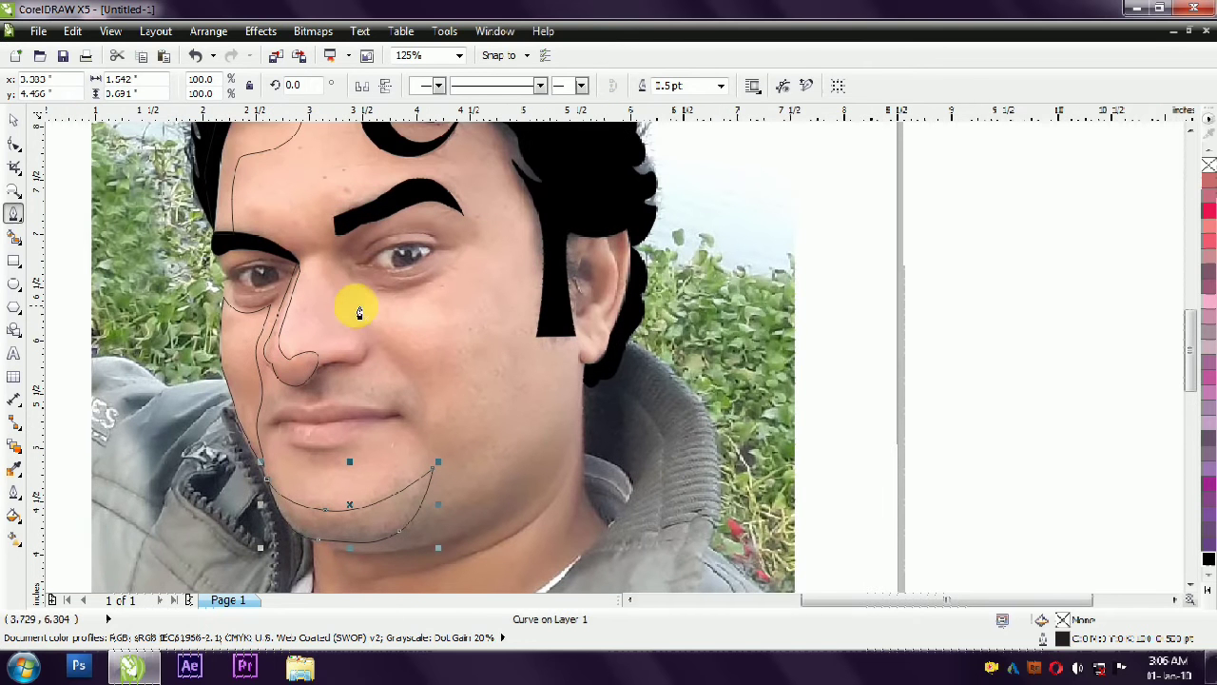
left_click(340, 268)
mouse_move(396, 297)
left_mouse_down()
mouse_move(453, 313)
mouse_move(443, 353)
mouse_move(383, 347)
left_mouse_up()
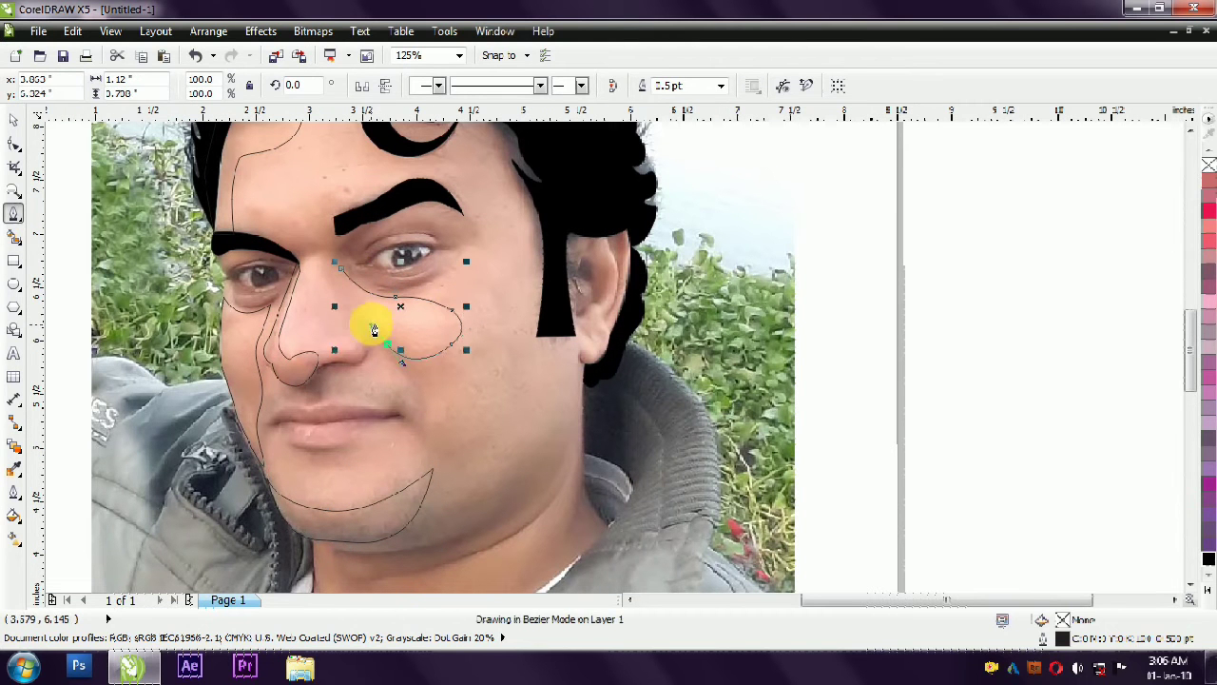
mouse_move(340, 267)
left_mouse_down()
mouse_move(332, 285)
mouse_move(352, 329)
left_mouse_up()
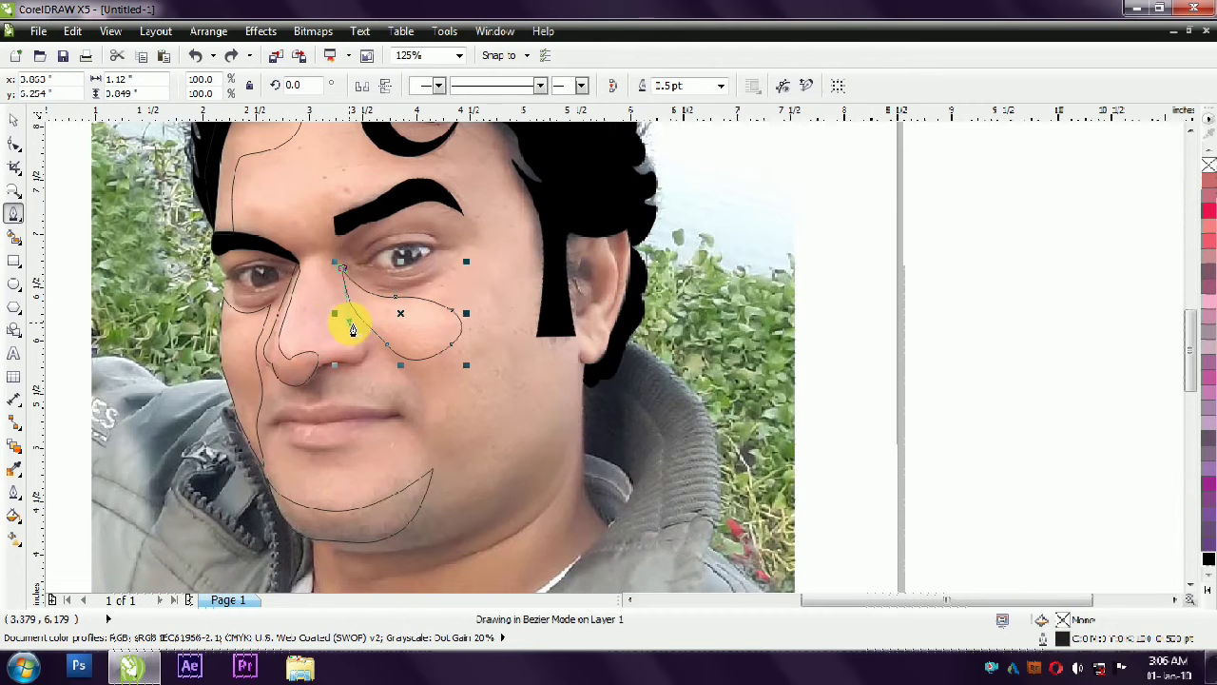
scroll(485, 320, "down", 1)
scroll(476, 250, "up", 1)
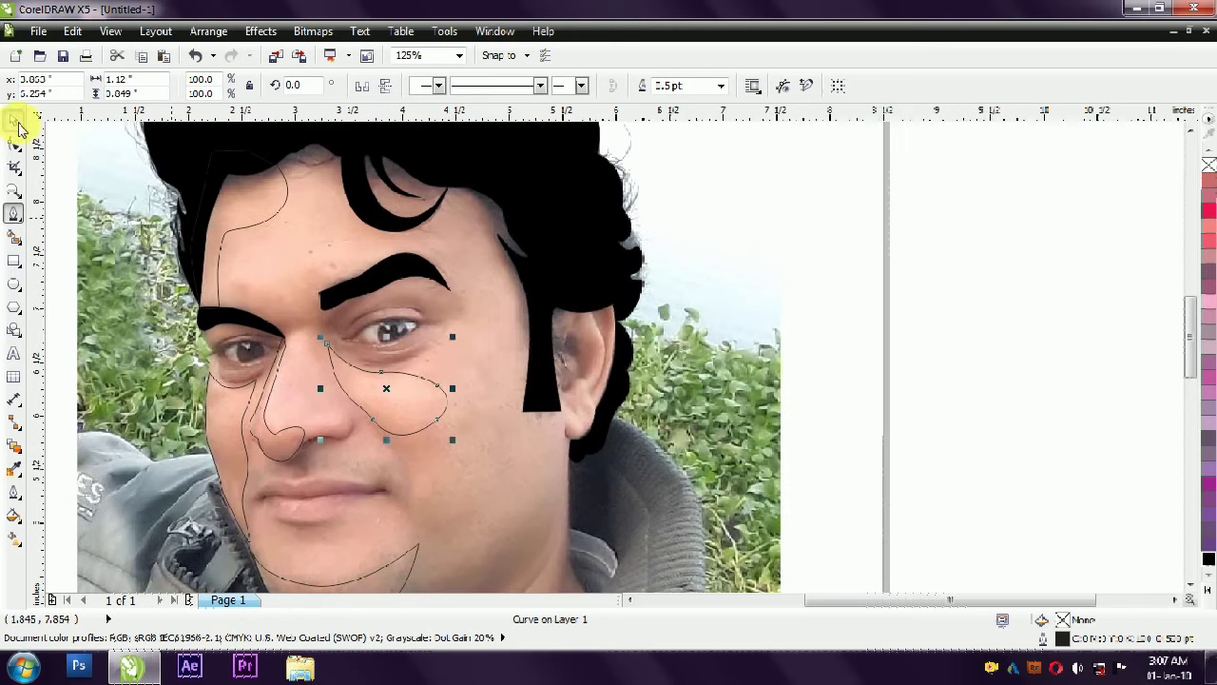
left_click(14, 121)
left_click(537, 390)
scroll(489, 362, "down", 1)
scroll(575, 393, "up", 1)
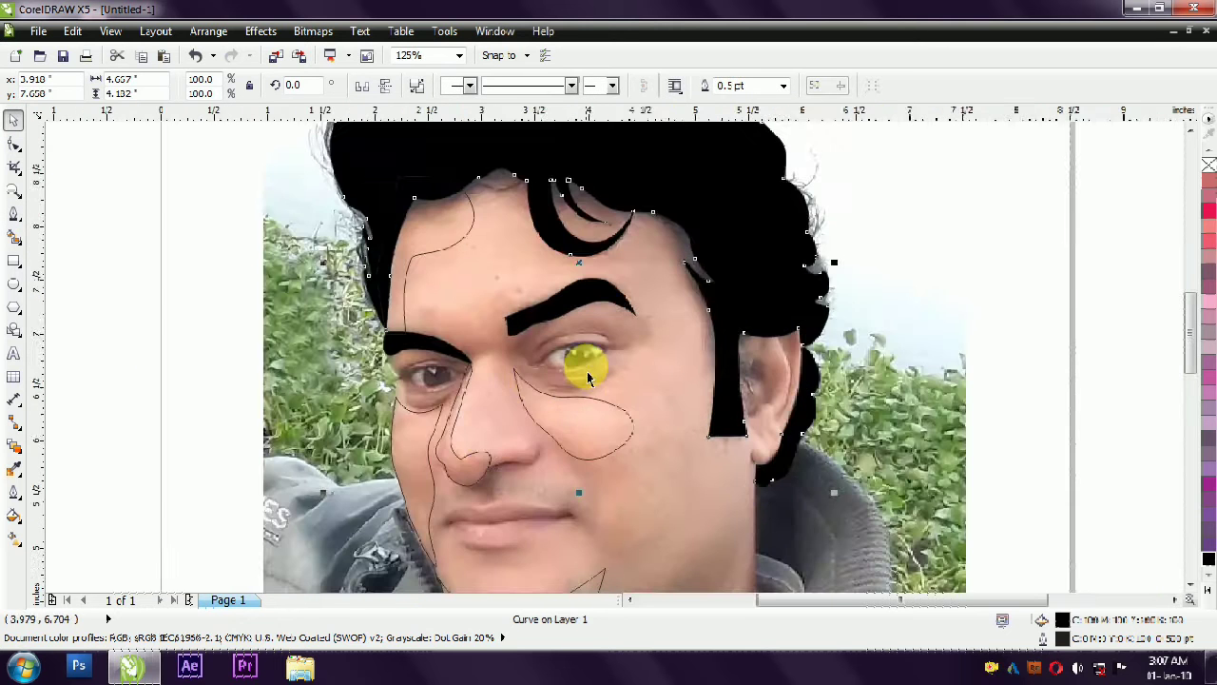
scroll(575, 393, "down", 1)
left_click(571, 285)
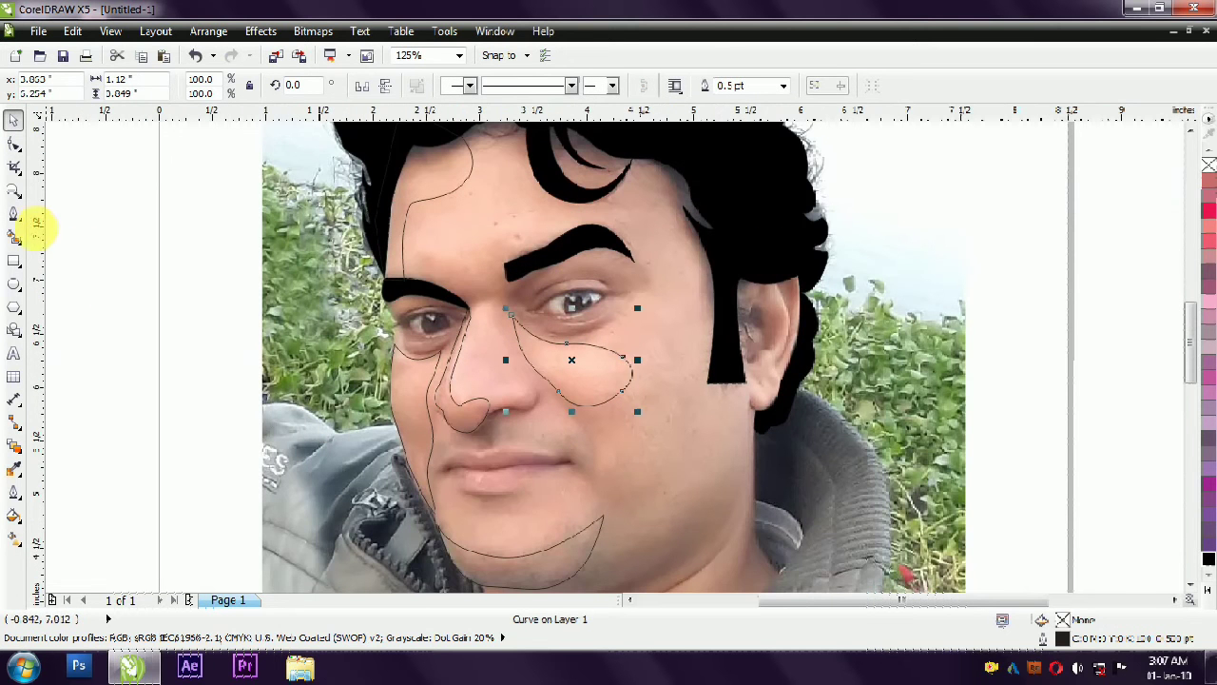
- Start a new face shadow curve beneath the right eyebrow, tracing around its outer end, back over the brow and up the forehead
left_click(14, 214)
left_click(587, 258)
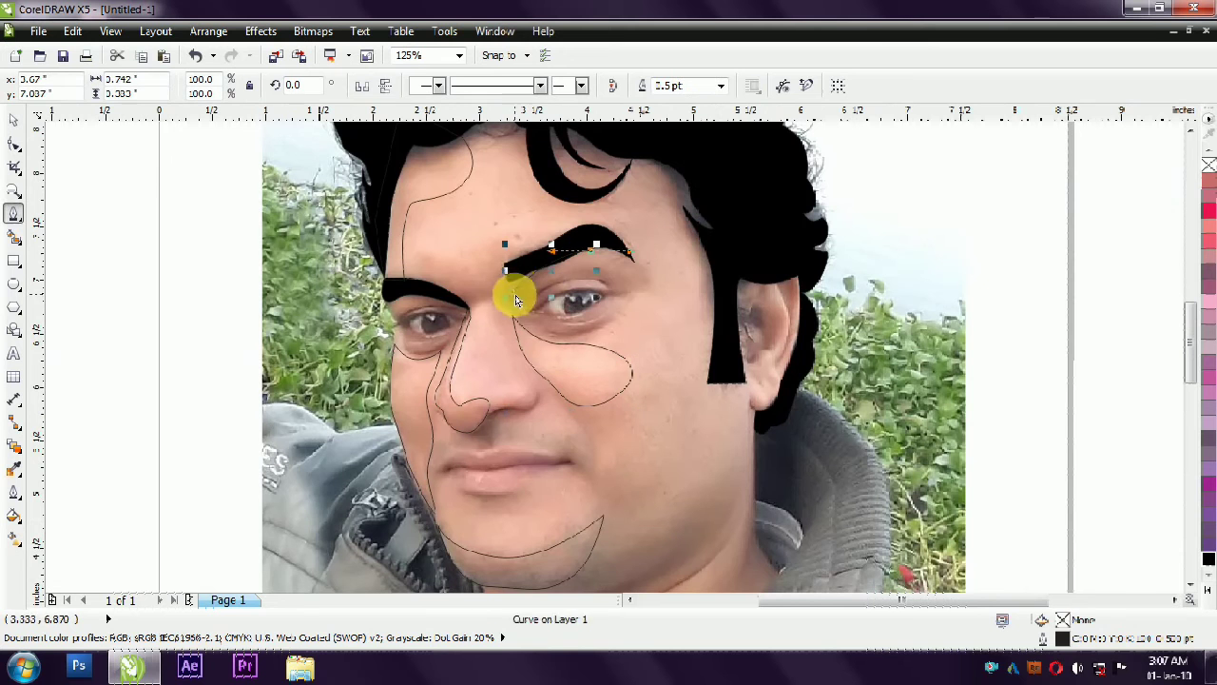
left_click(651, 276)
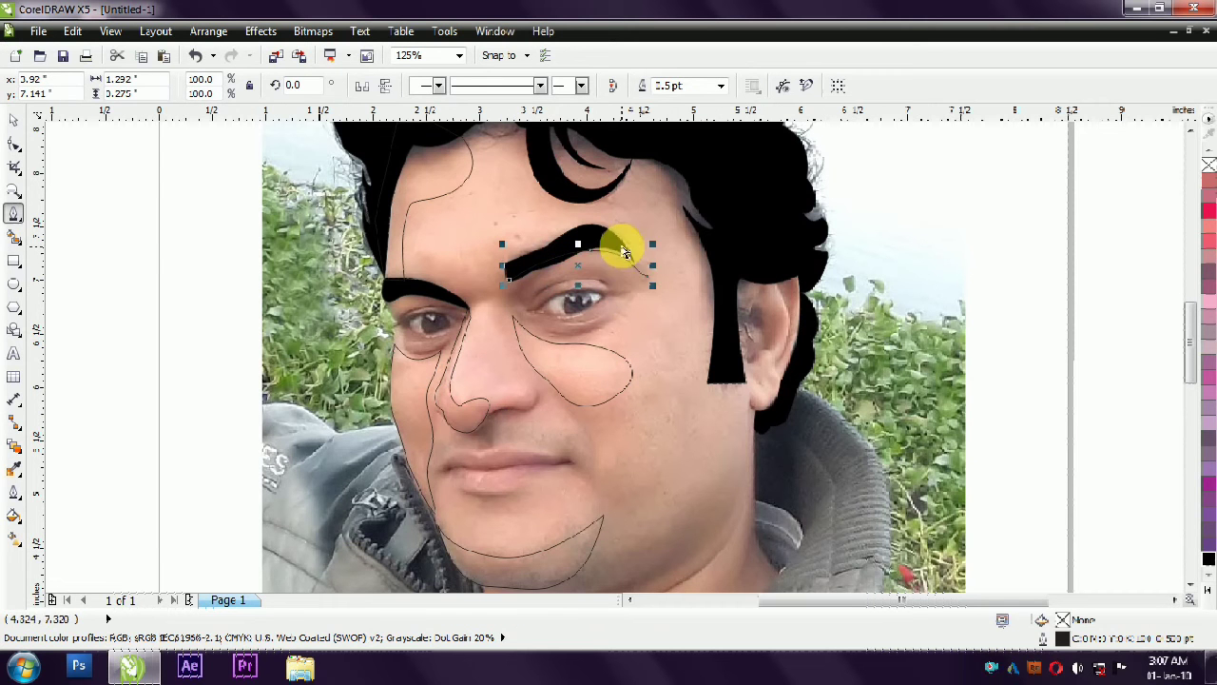
left_click_drag(638, 263, 591, 255)
left_click(661, 290)
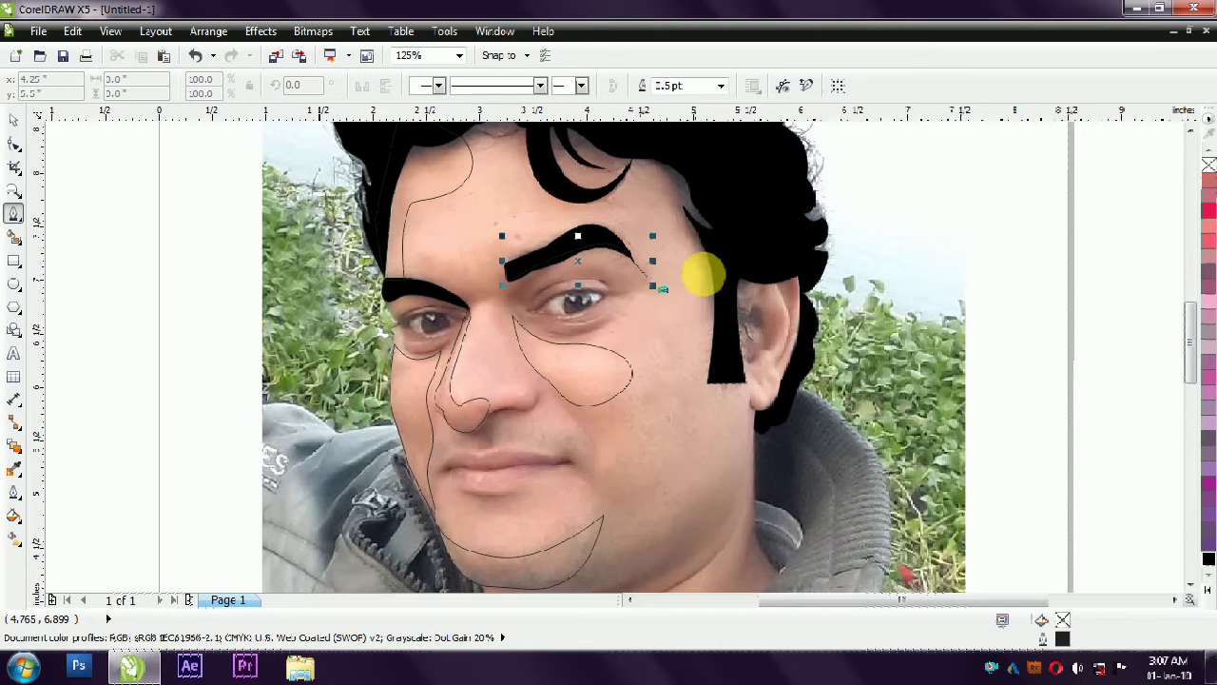
left_click(656, 283)
left_click_drag(631, 233, 624, 213)
left_click(520, 184)
left_click(508, 152)
left_click(514, 128)
- Extend the face shadow curve across the hair and down behind the right sideburn to beside the ear, spanning about 2.13 by 2.15 in
scroll(543, 224, "down", 1)
left_click(567, 159)
left_click(630, 191)
left_click(637, 221)
left_click(638, 274)
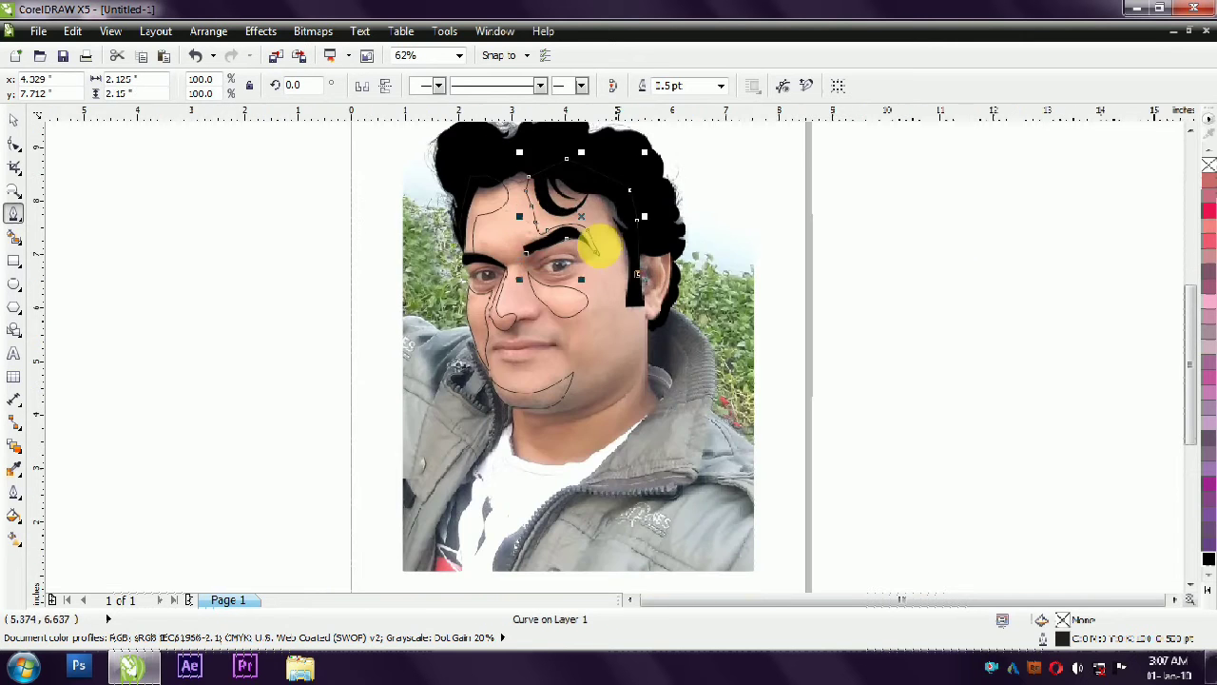
- Continue the face shadow curve from the sideburn down the right jawline and along the underside of the chin
scroll(598, 246, "up", 1)
left_click(683, 368)
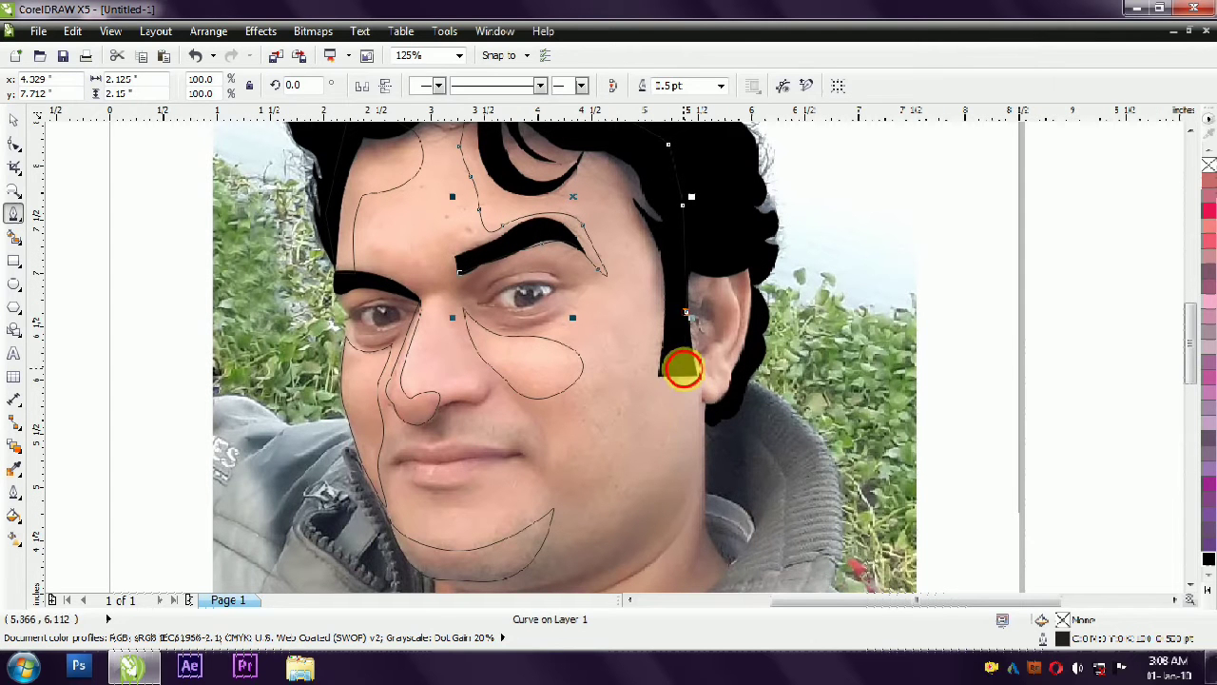
left_click_drag(661, 488, 663, 493)
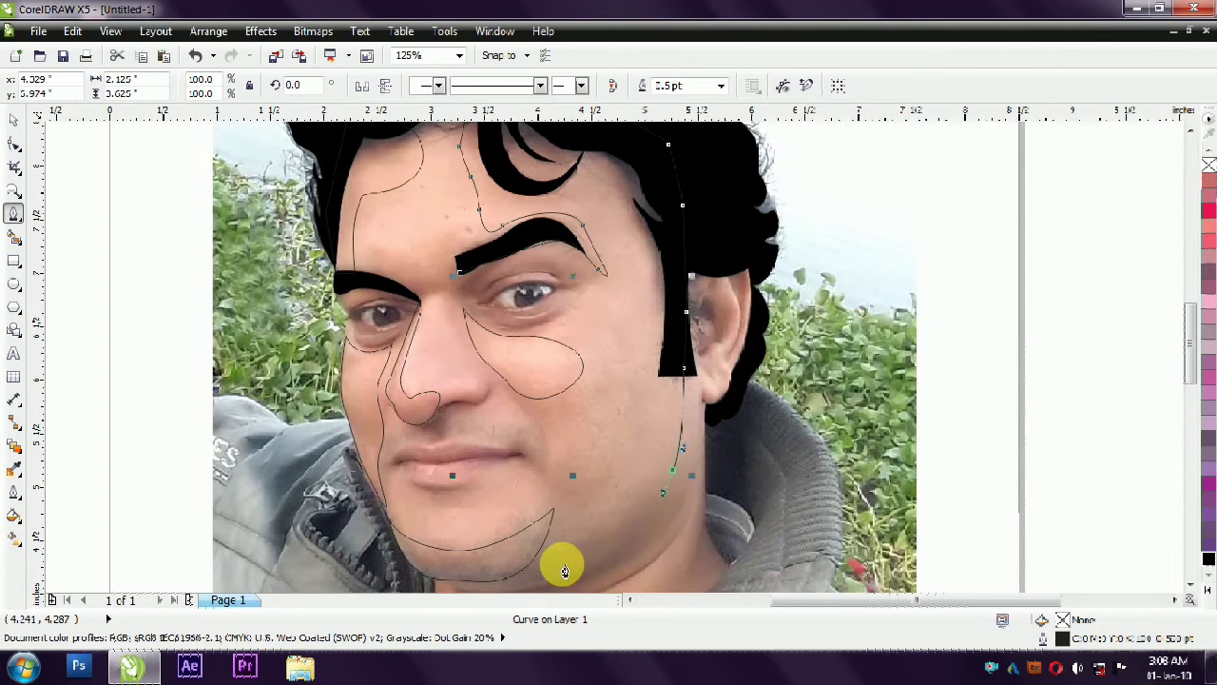
scroll(552, 576, "down", 1)
scroll(584, 489, "up", 1)
left_click_drag(733, 381, 723, 403)
left_click_drag(636, 483, 583, 504)
left_click(549, 503)
left_click(517, 503)
left_click(501, 493)
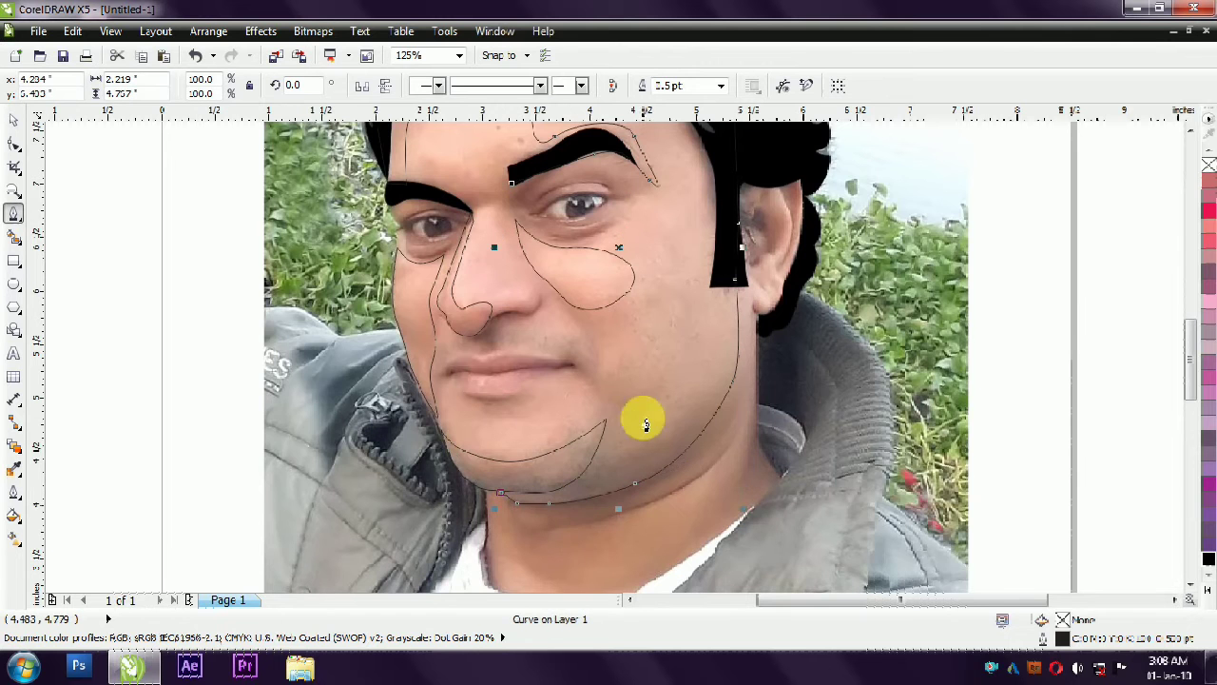
- Trace the shadow's inner edge up the right cheek, around beneath the eye, and close it at the eyebrow, about 2.22 by 4.76 in
scroll(633, 400, "up", 1)
left_click(615, 443)
left_click_drag(664, 274, 663, 251)
scroll(656, 242, "up", 3)
scroll(644, 305, "up", 2)
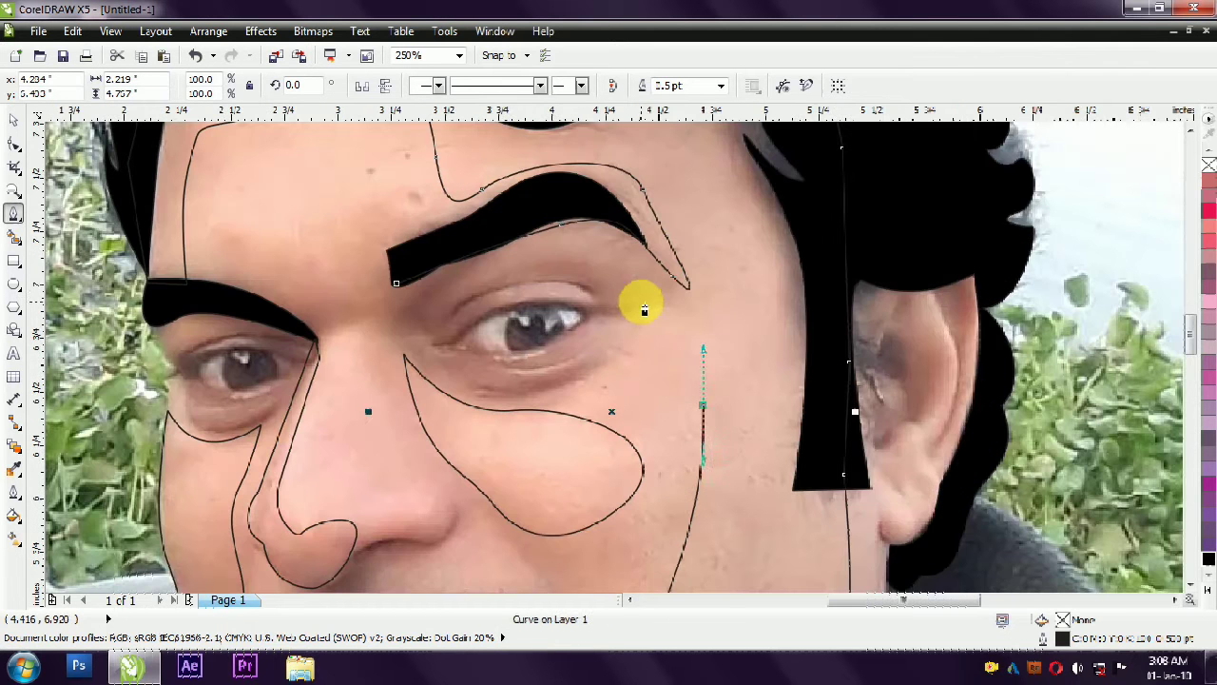
left_click_drag(682, 343, 666, 343)
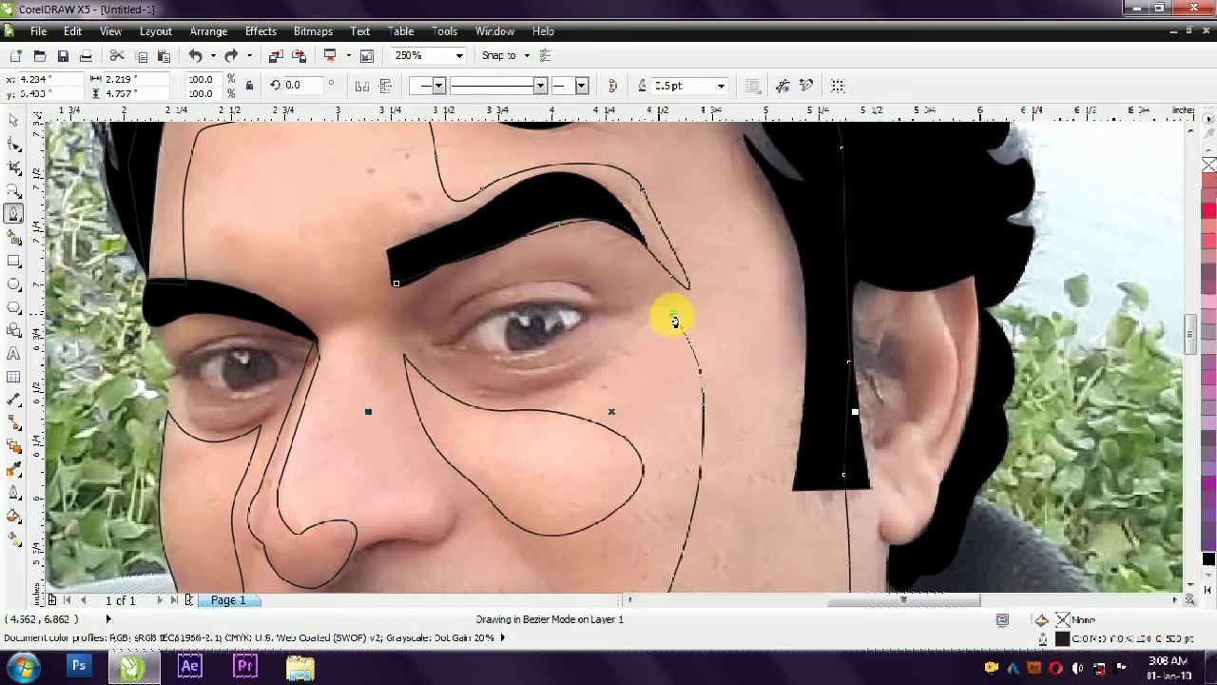
left_click_drag(533, 398, 496, 403)
left_click_drag(397, 284, 398, 284)
- Draw a thin closed shadow along the underside of the nose, about 0.48 in wide and 0.23 in high
scroll(424, 354, "down", 2)
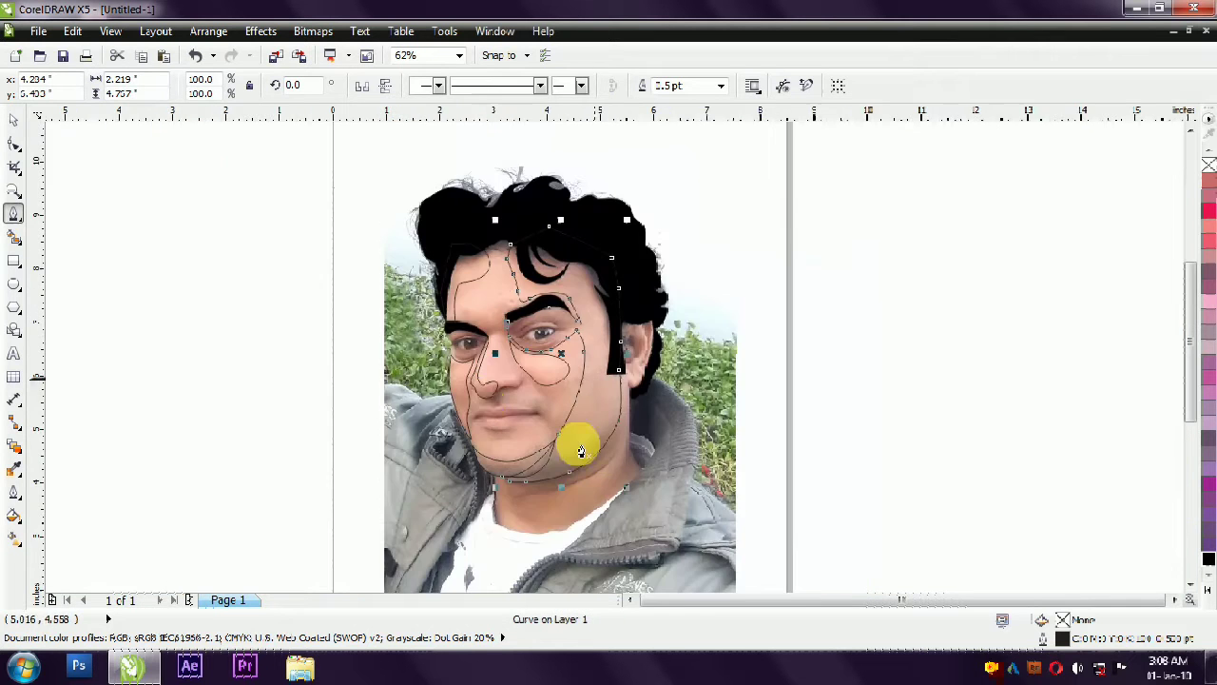
scroll(483, 397, "up", 1)
scroll(504, 382, "up", 1)
left_click(602, 351)
left_click_drag(514, 398, 590, 381)
left_click(615, 339)
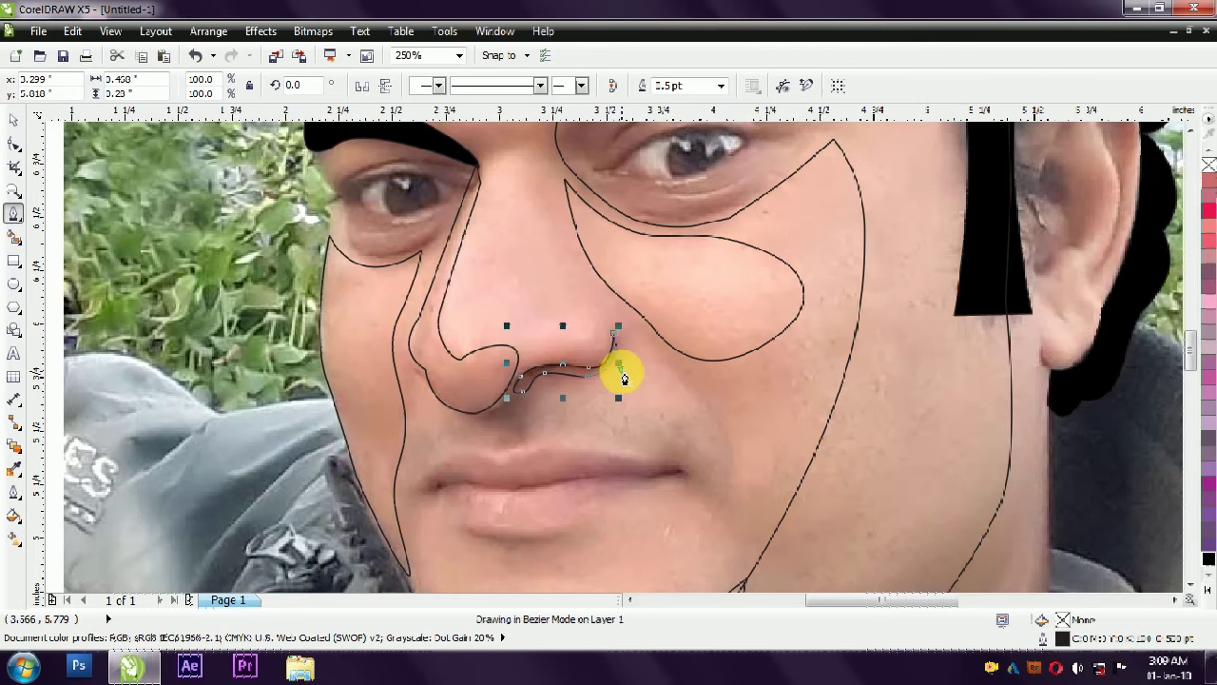
scroll(587, 376, "up", 1)
left_click(462, 404)
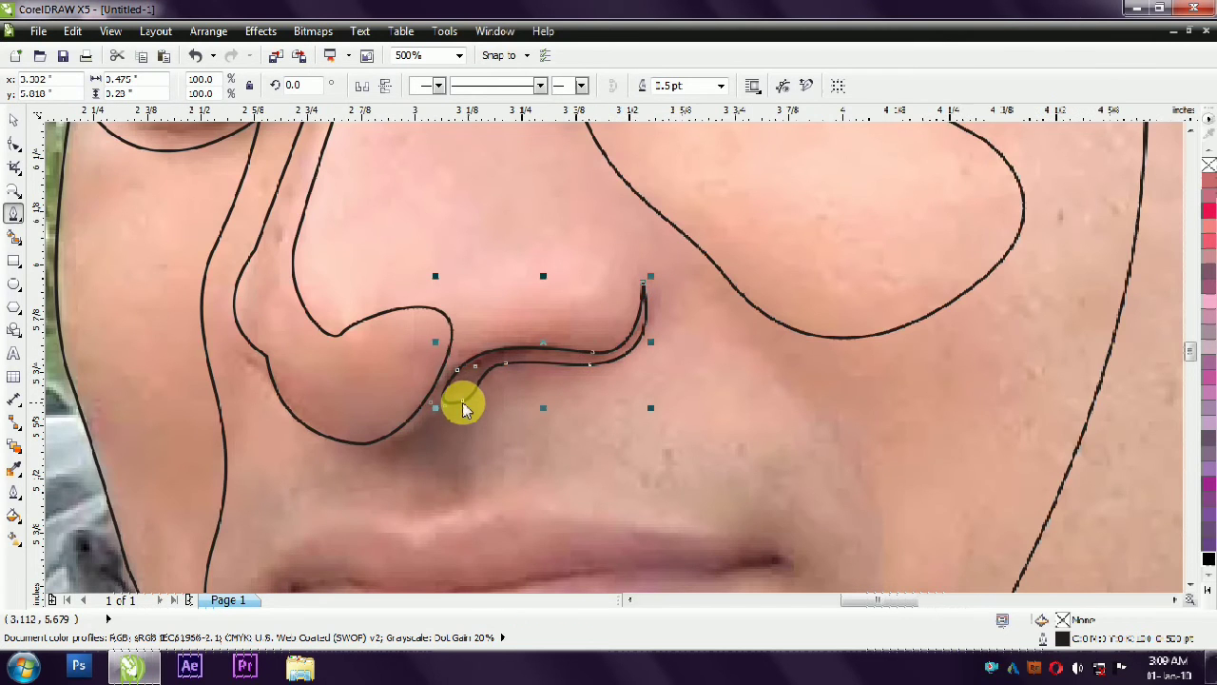
- Reshape the rounded lower-left end of the shadow under the nose by repositioning its nodes
scroll(462, 403, "up", 1)
left_click_drag(464, 407, 433, 400)
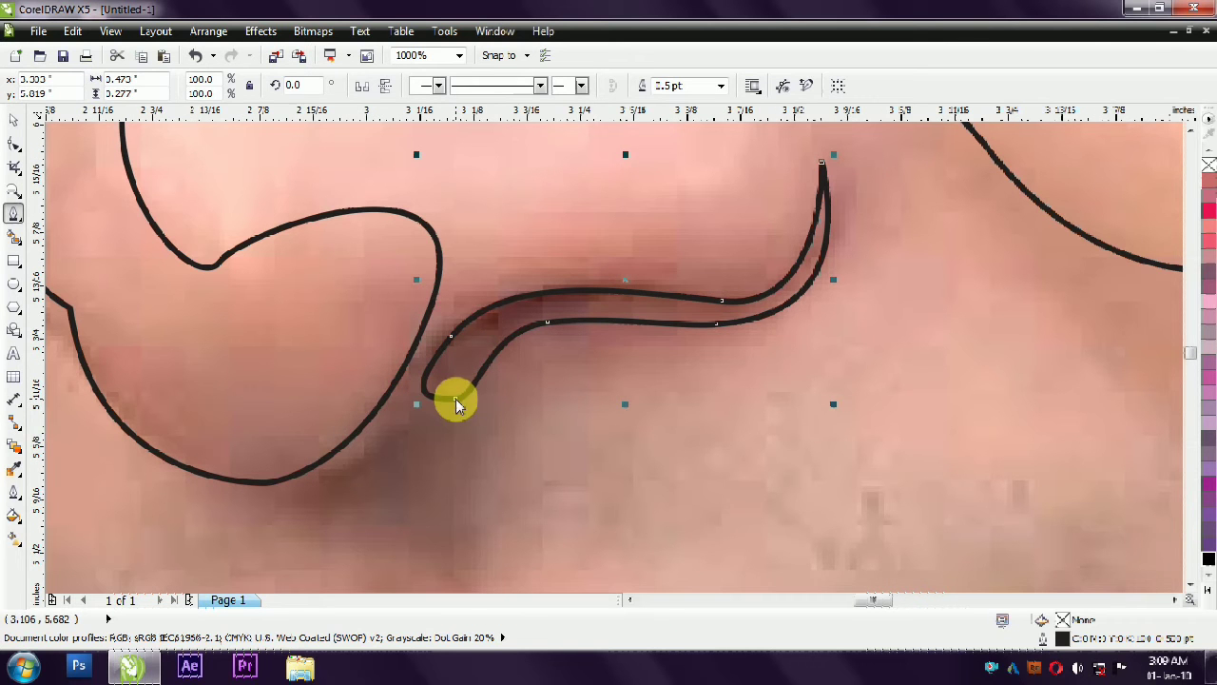
key("ctrl+z")
right_click(456, 399)
left_click(517, 209)
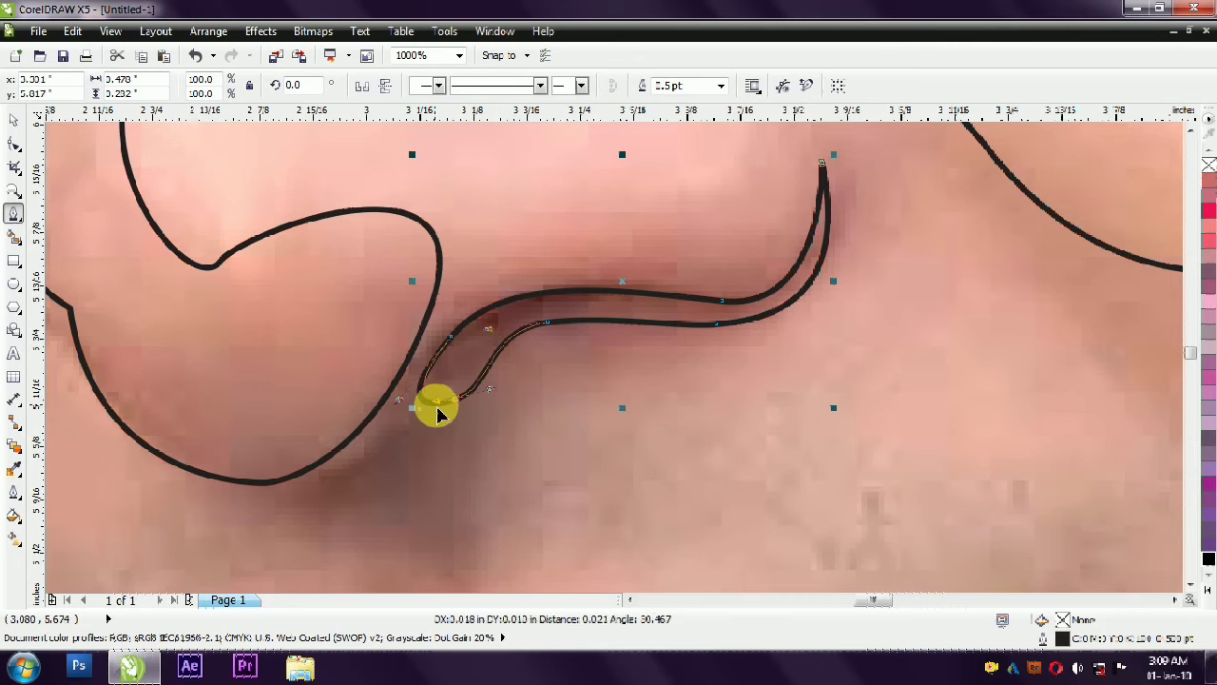
left_click_drag(438, 407, 442, 404)
left_click(21, 119)
- Trace the upper edge of the upper lip from the left mouth corner over the cupid's bow to the right corner
scroll(578, 412, "down", 5)
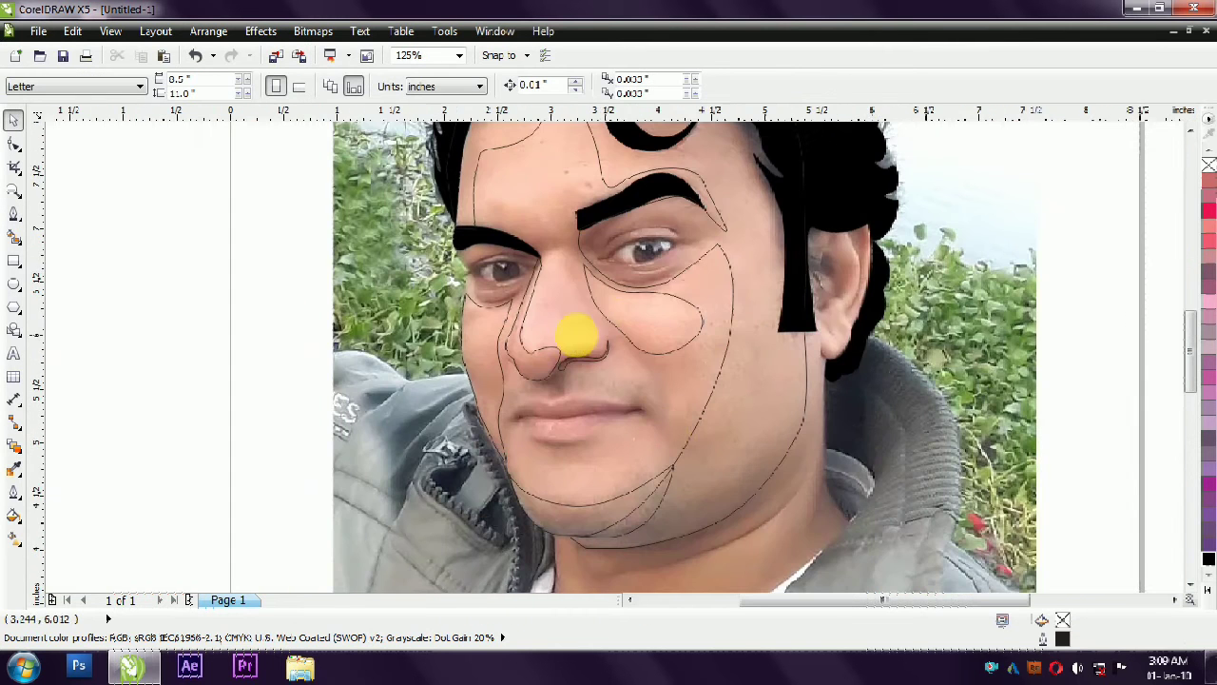
scroll(666, 429, "up", 1)
scroll(581, 383, "down", 1)
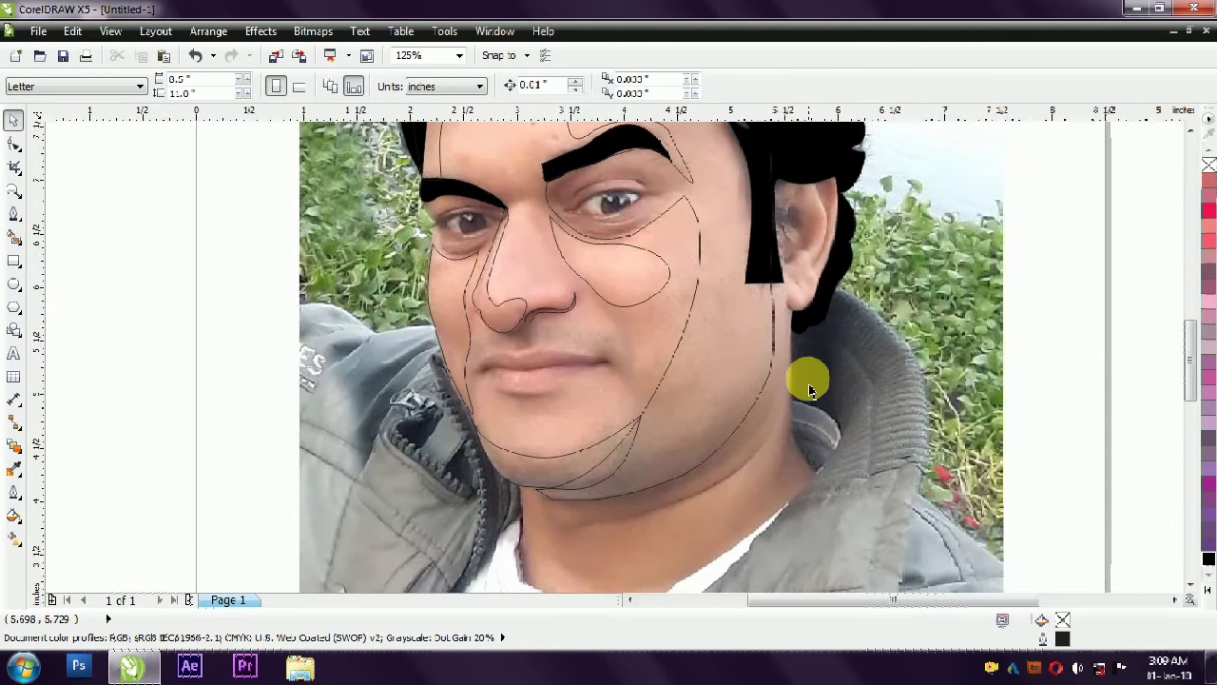
left_click_drag(785, 208, 708, 312)
left_click(14, 215)
scroll(533, 402, "down", 1)
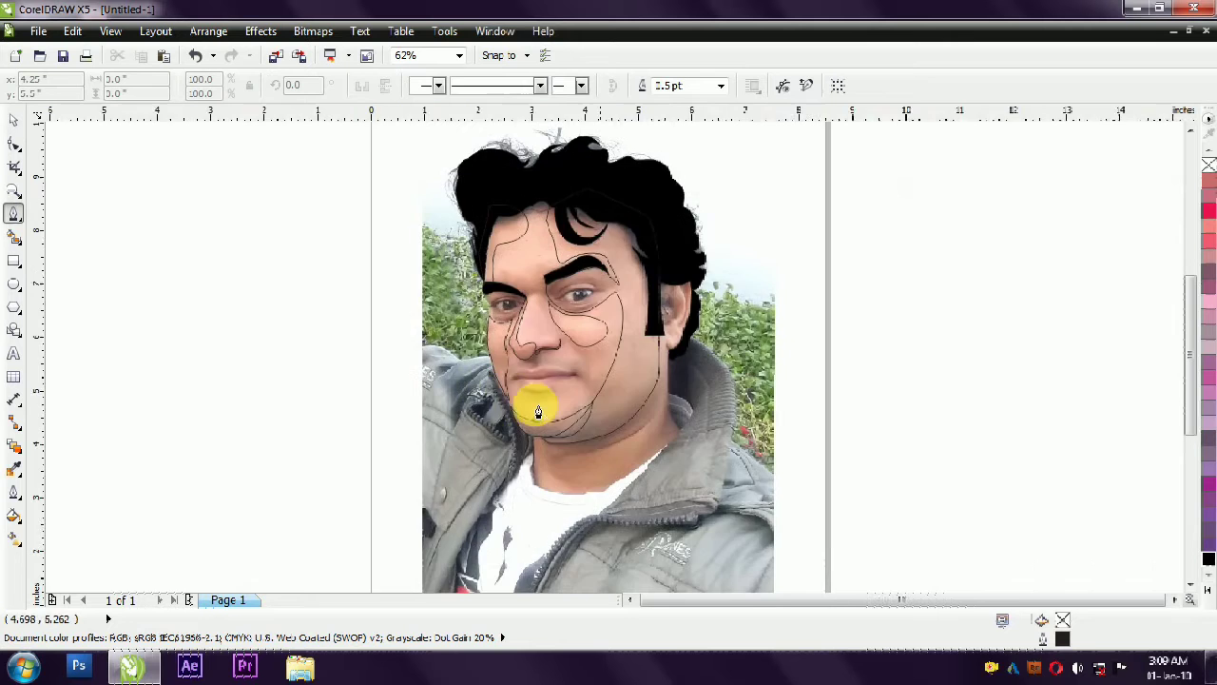
scroll(515, 356, "up", 2)
left_click_drag(558, 307, 678, 304)
left_click(594, 314)
left_click(710, 315)
left_click(782, 326)
- Trace the mouth line back to the left corner to complete the upper lip shape, about 1.27 in wide and 0.24 in high
left_click(693, 332)
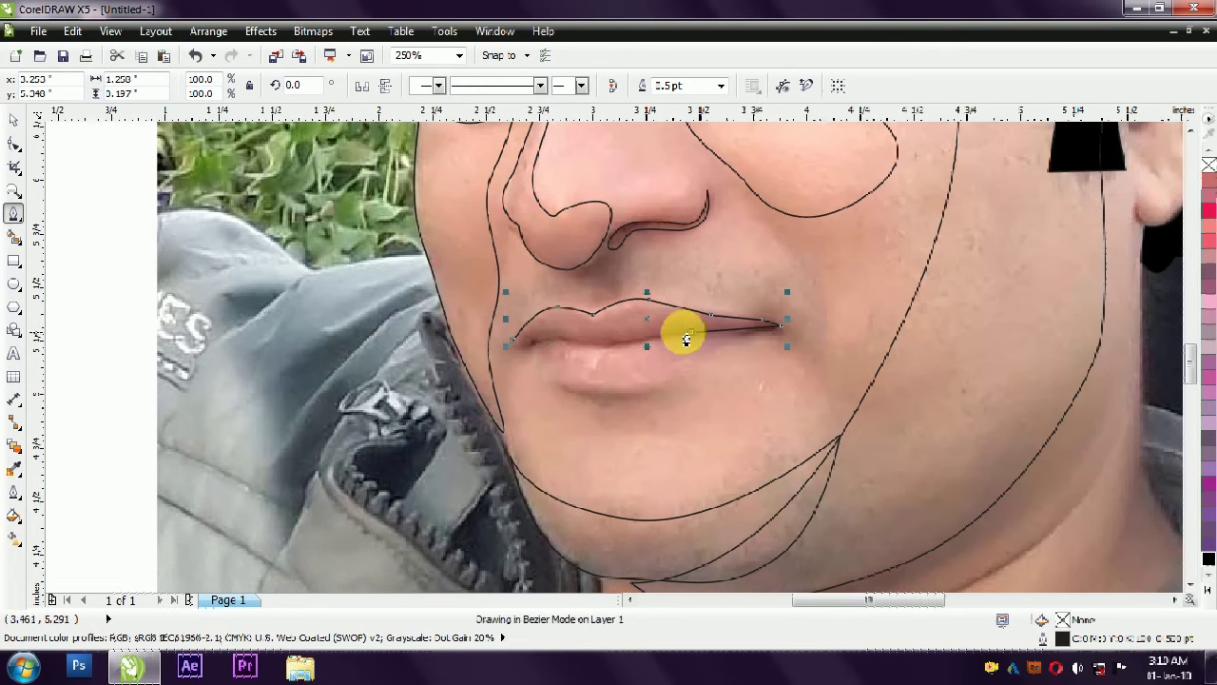
left_click_drag(611, 345, 592, 346)
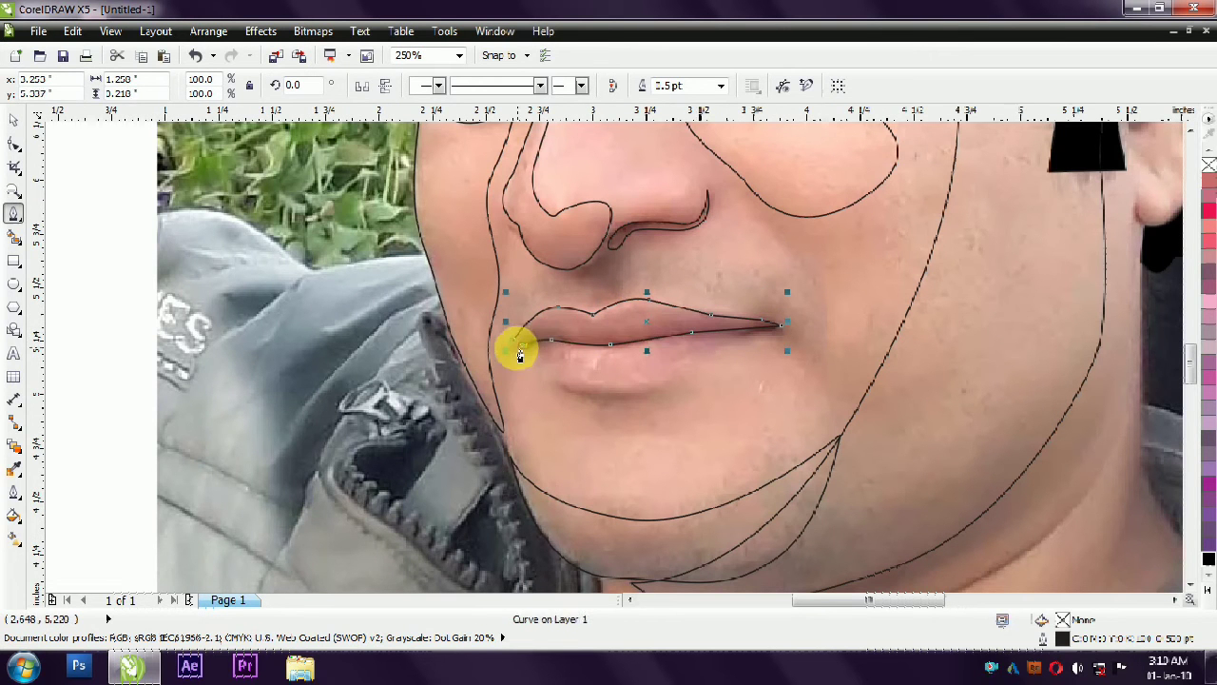
scroll(513, 351, "up", 3)
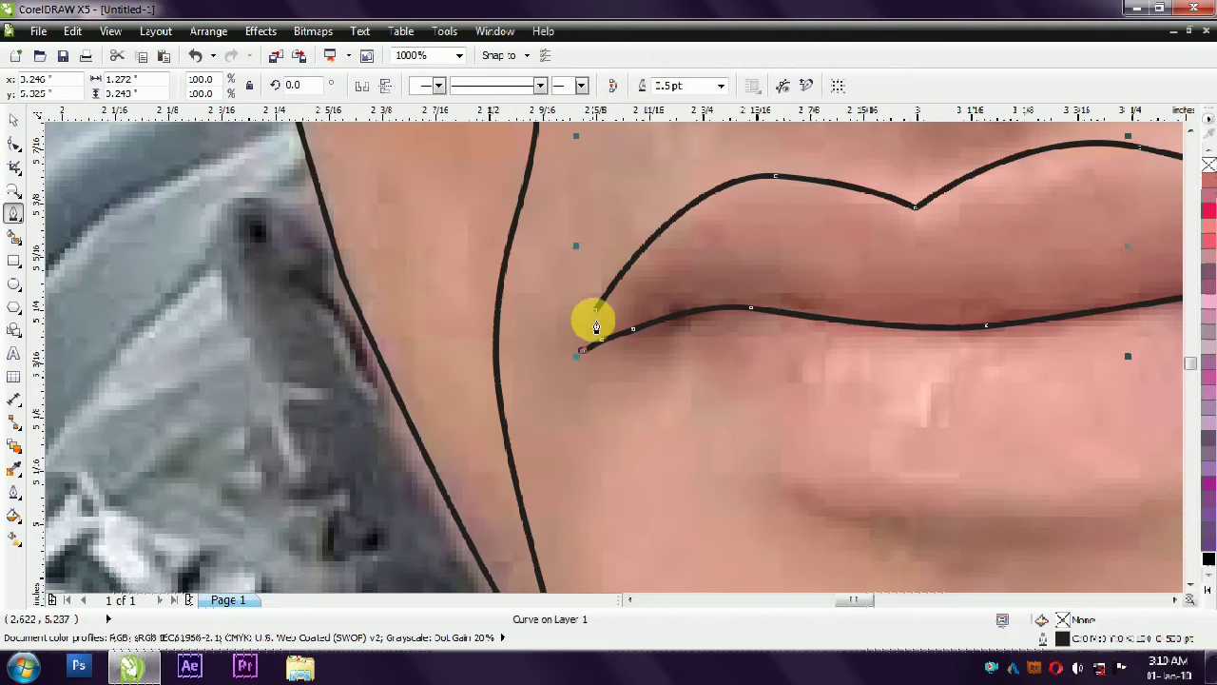
scroll(590, 320, "down", 3)
- Trace the bottom edge of the lower lip from the right mouth corner around to the left corner
scroll(530, 411, "up", 2)
left_click(946, 290)
left_click_drag(750, 374, 707, 416)
left_click_drag(596, 422, 571, 424)
left_click(501, 409)
left_click_drag(463, 364, 453, 352)
left_click(440, 345)
left_click(417, 334)
- Close the lower lip shape by tracing its upper edge along the mouth line back to the right corner
left_click(481, 310)
left_click(554, 308)
left_click(630, 304)
left_click(793, 288)
left_click(829, 283)
left_click(890, 284)
left_click(926, 289)
left_click(921, 306)
scroll(454, 335, "down", 1)
left_click(13, 120)
- Review the traced hair, eye, nose and mouth outlines across the whole portrait
scroll(643, 429, "down", 2)
scroll(610, 299, "up", 1)
scroll(726, 425, "down", 1)
left_click(960, 288)
scroll(677, 372, "up", 1)
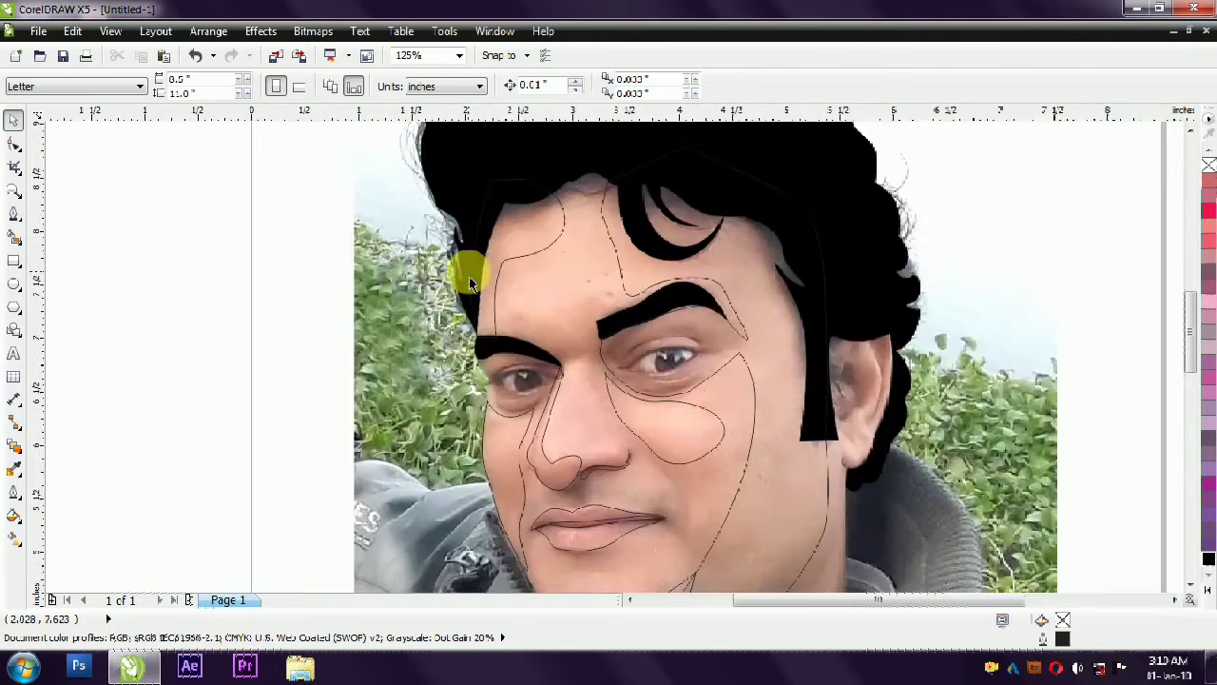
scroll(422, 231, "down", 1)
scroll(530, 363, "up", 1)
scroll(528, 419, "down", 1)
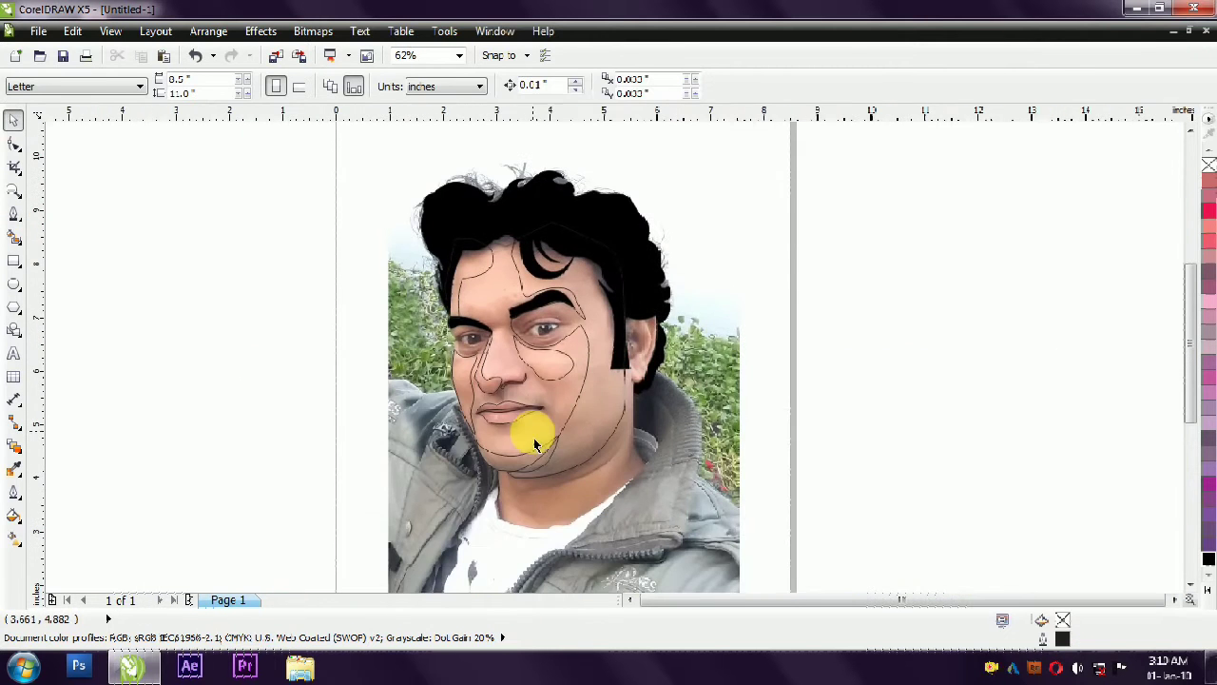
- Start the overall face outline at the right ear, tracing its outer edge past the earlobe and down to the neck, about 2.15 in tall
left_click(13, 214)
scroll(422, 342, "up", 1)
scroll(566, 287, "down", 1)
scroll(734, 305, "up", 1)
left_click(727, 270)
left_click(728, 319)
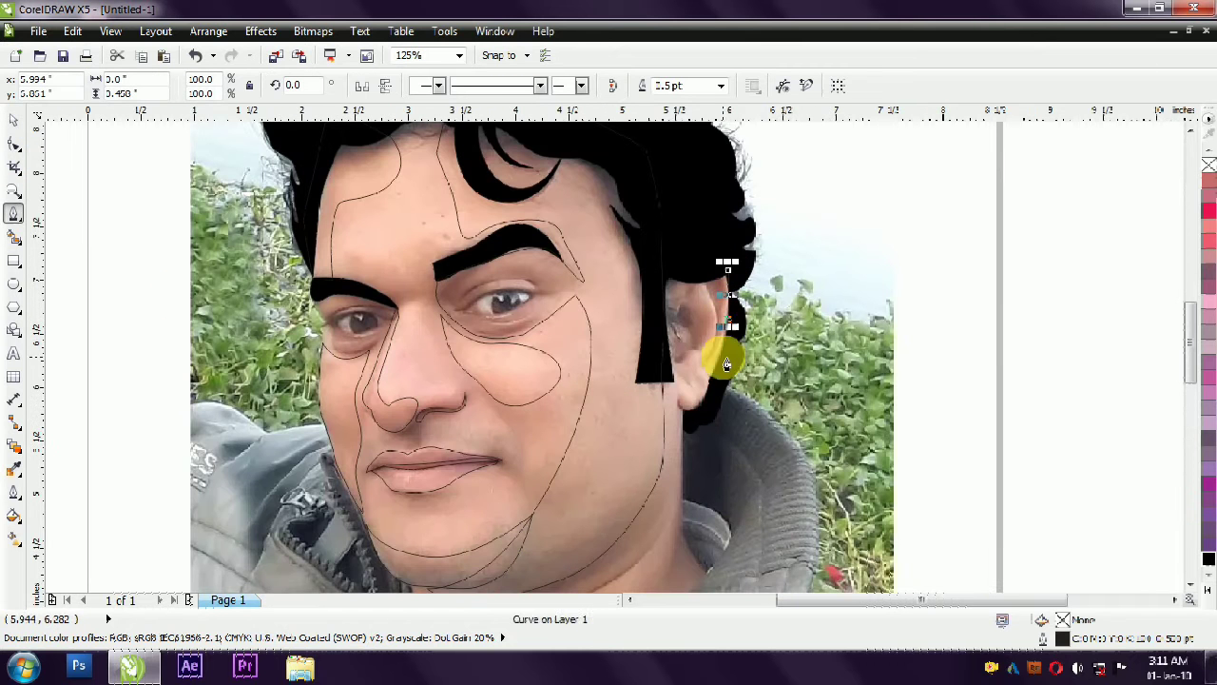
left_click(705, 378)
scroll(707, 399, "up", 1)
right_click(710, 346)
left_click(738, 447)
left_click_drag(688, 364, 711, 377)
scroll(650, 411, "down", 3)
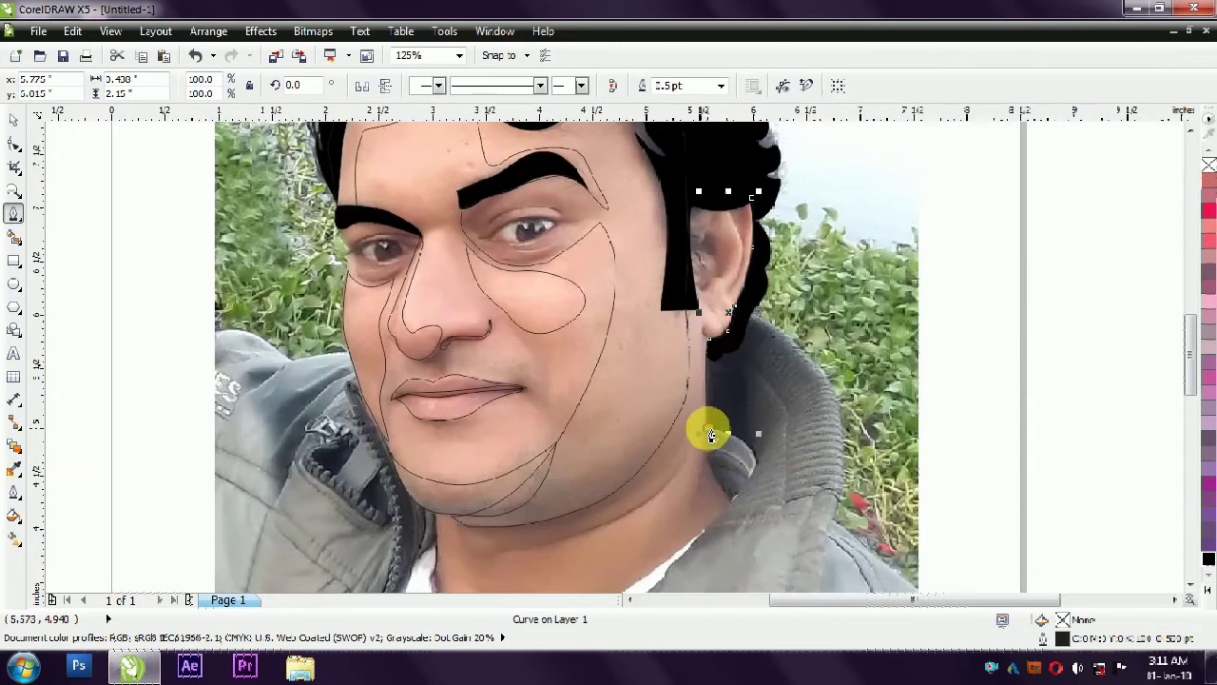
- Continue the face outline down the right side of the neck and along the jacket collar to the shirt
scroll(745, 326, "down", 2)
scroll(695, 350, "up", 2)
scroll(734, 347, "down", 2)
scroll(742, 312, "up", 2)
scroll(734, 409, "down", 2)
scroll(729, 433, "up", 2)
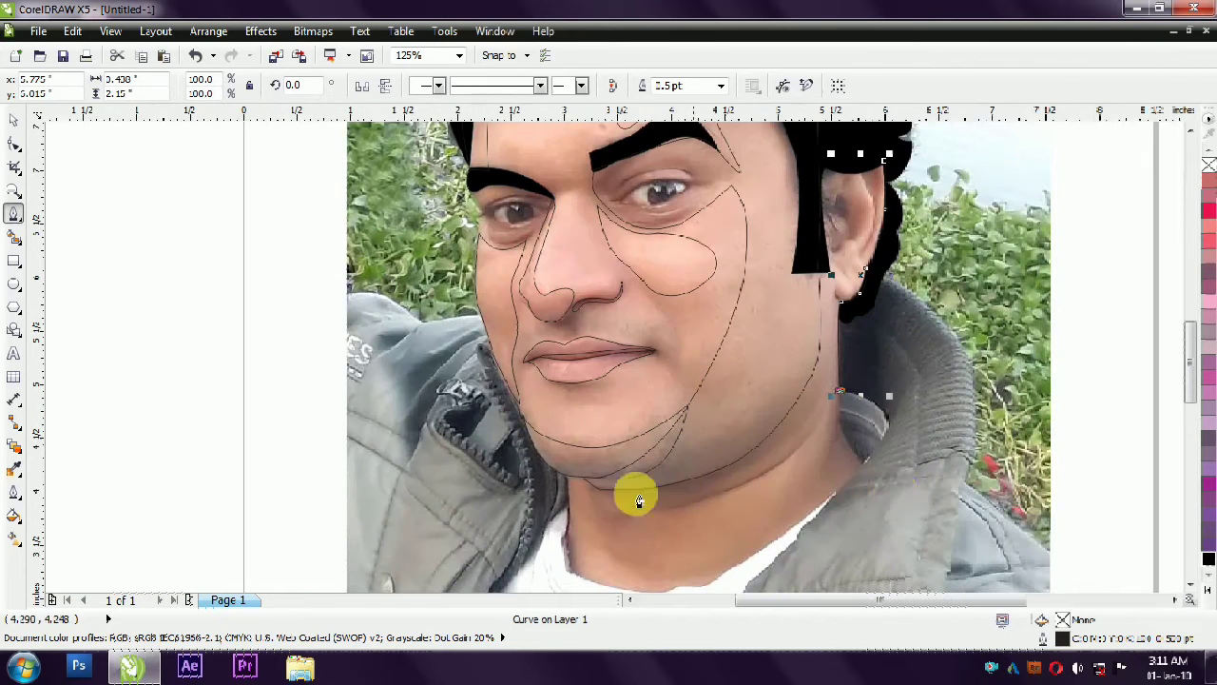
left_click_drag(863, 465, 828, 519)
left_click(728, 571)
right_click(863, 466)
left_click(918, 273)
- Extend the face outline along the round shirt neckline and up the left side of the neck
scroll(755, 315, "down", 1)
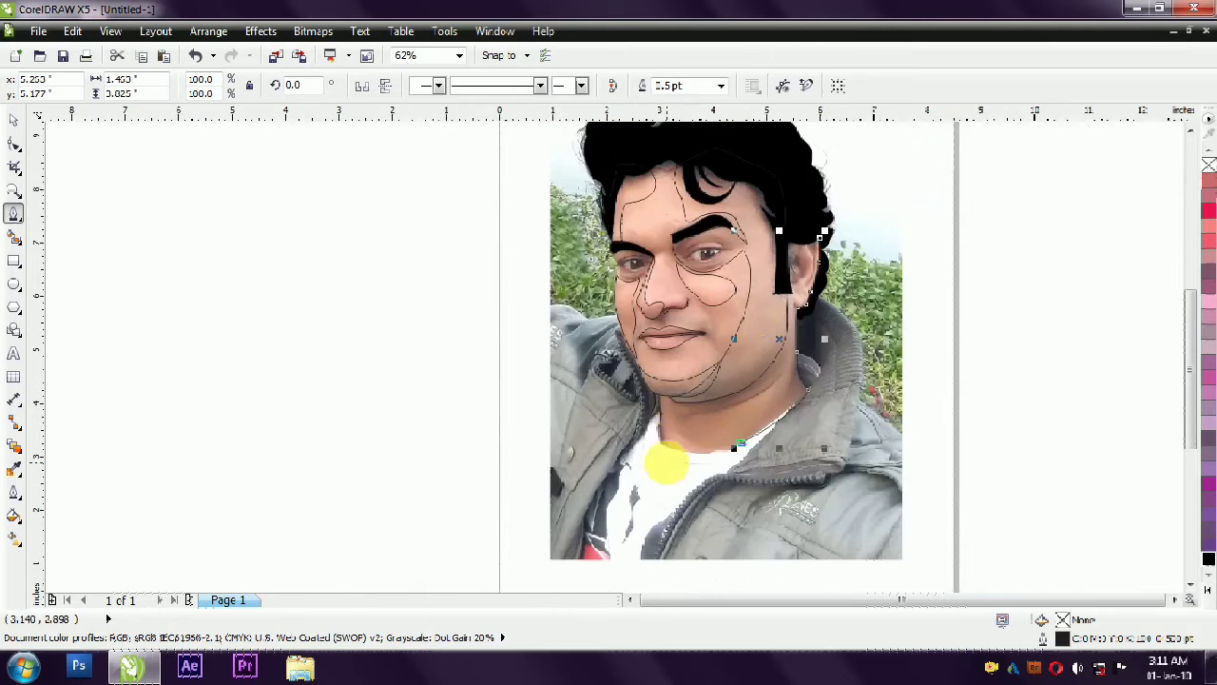
scroll(665, 464, "up", 1)
right_click(663, 437)
left_click(701, 244)
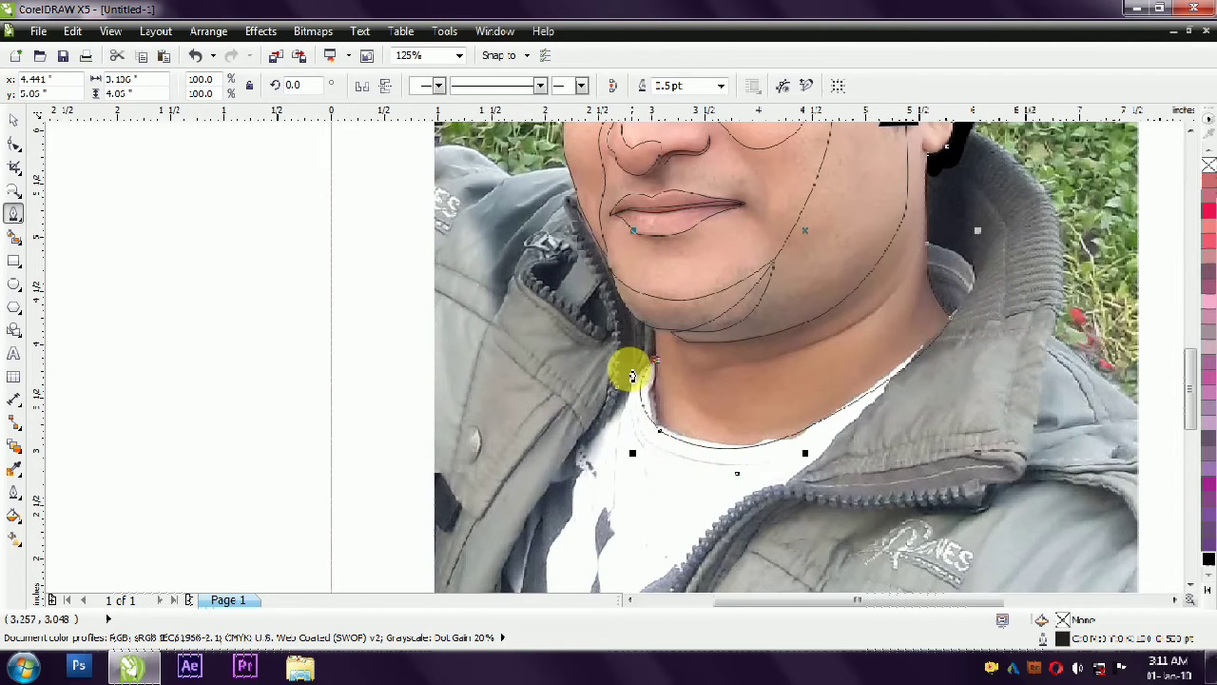
- Continue the face outline up the left cheek, past the outer corner of the left eye, to the left eyebrow
scroll(631, 367, "up", 1)
scroll(627, 371, "down", 3)
scroll(626, 367, "up", 2)
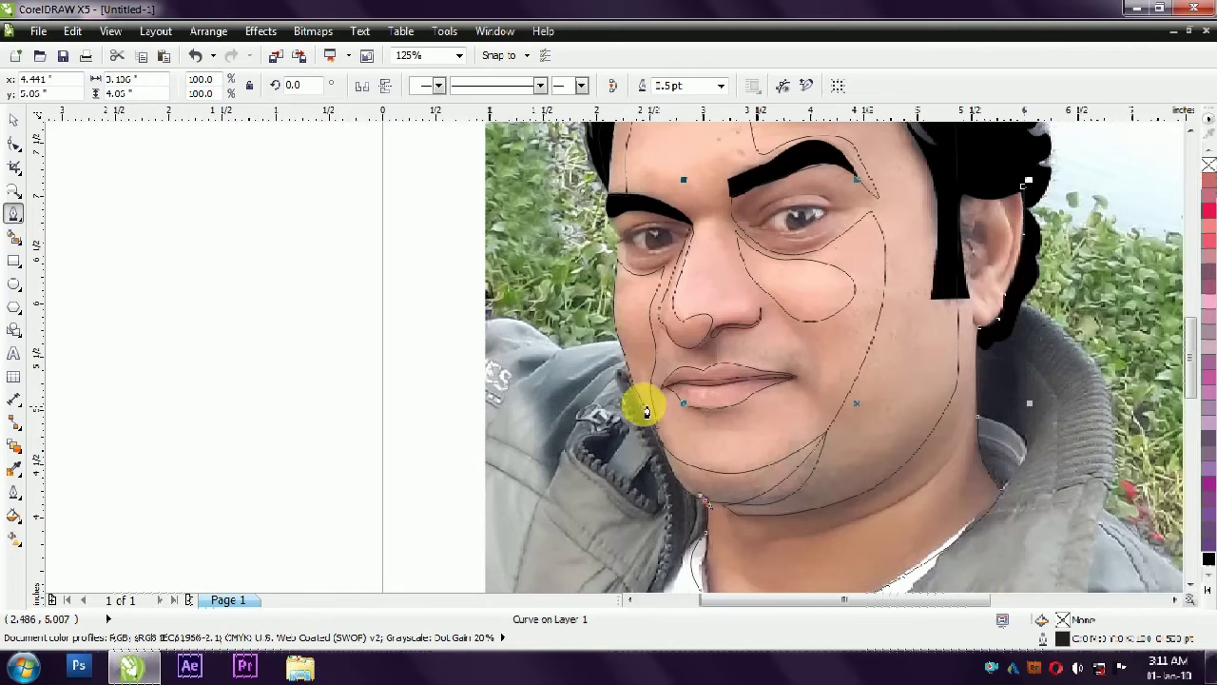
scroll(618, 324, "up", 1)
left_click(612, 284)
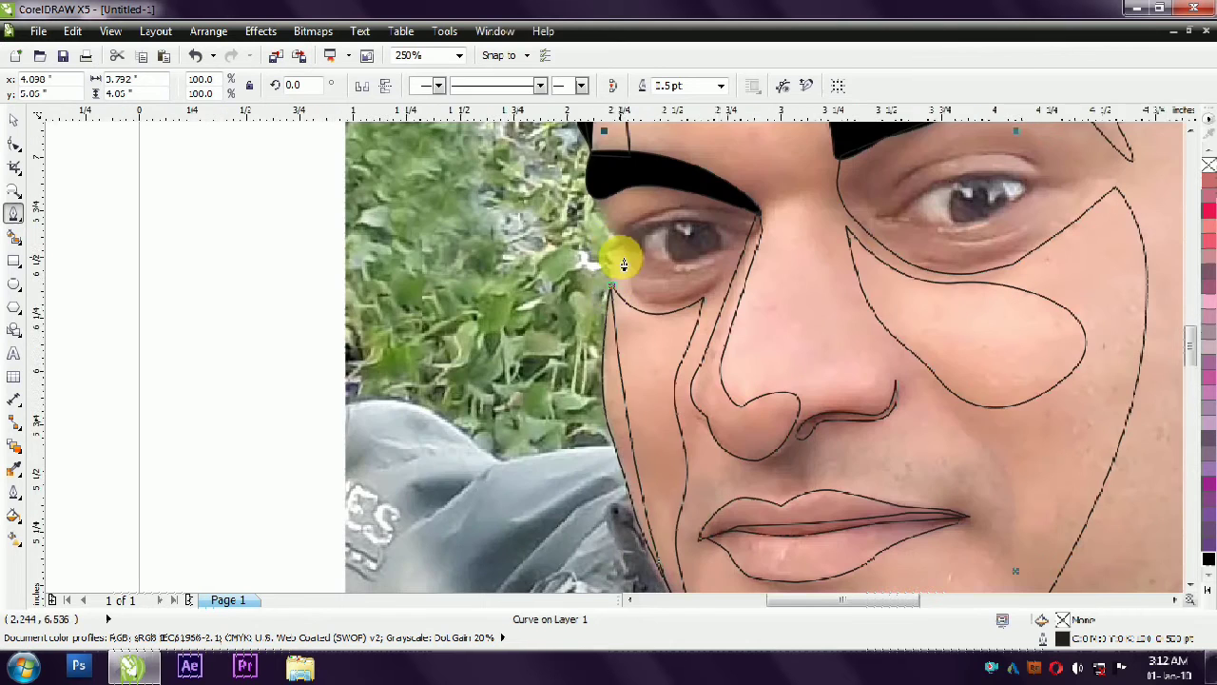
scroll(615, 258, "up", 2)
scroll(616, 258, "down", 2)
scroll(618, 263, "up", 1)
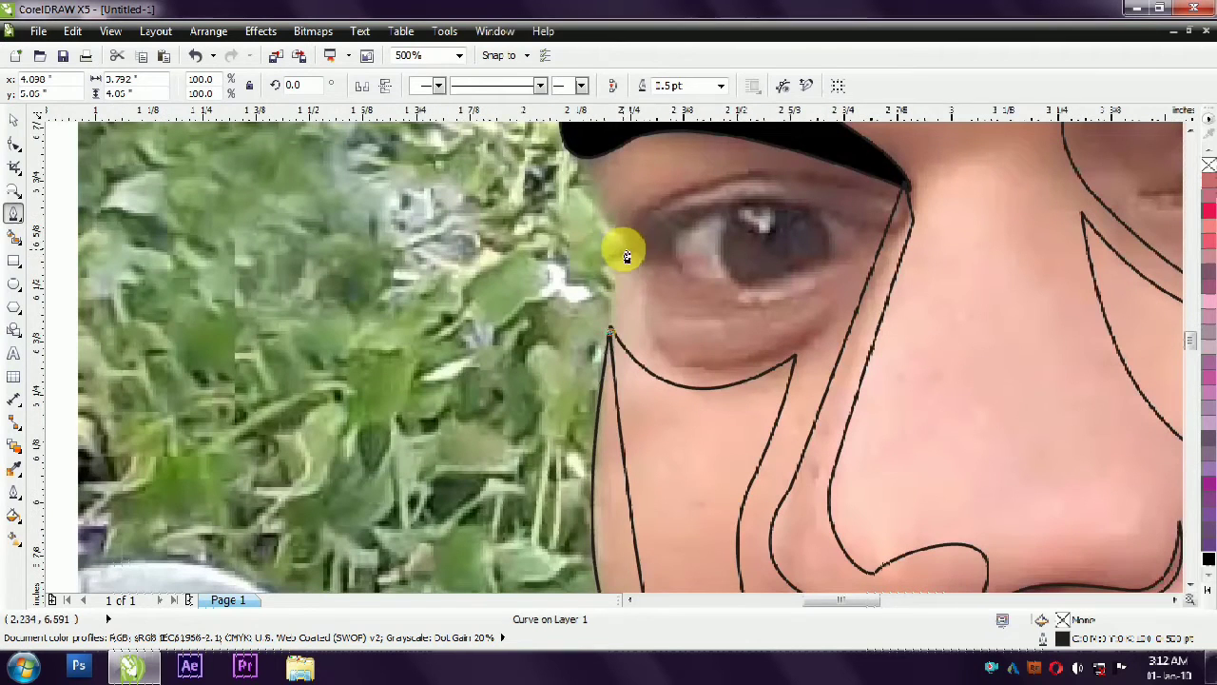
left_click(618, 237)
left_click(582, 145)
- Close the overall face outline through the hair back to the right ear, making it about 3.95 by 5.96 in
scroll(585, 249, "down", 3)
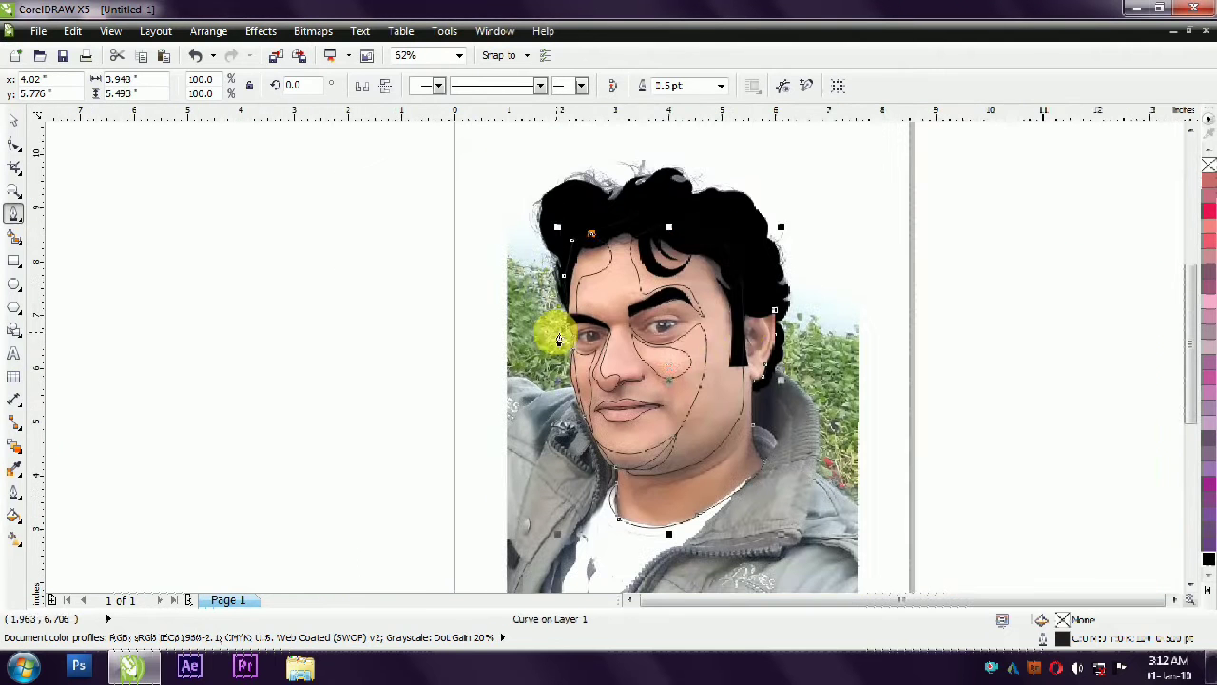
left_click(645, 209)
left_click(717, 231)
left_click(746, 285)
left_click(775, 310)
- Fill the closed face and neck shape with light yellow
left_click(13, 120)
left_click(1211, 597)
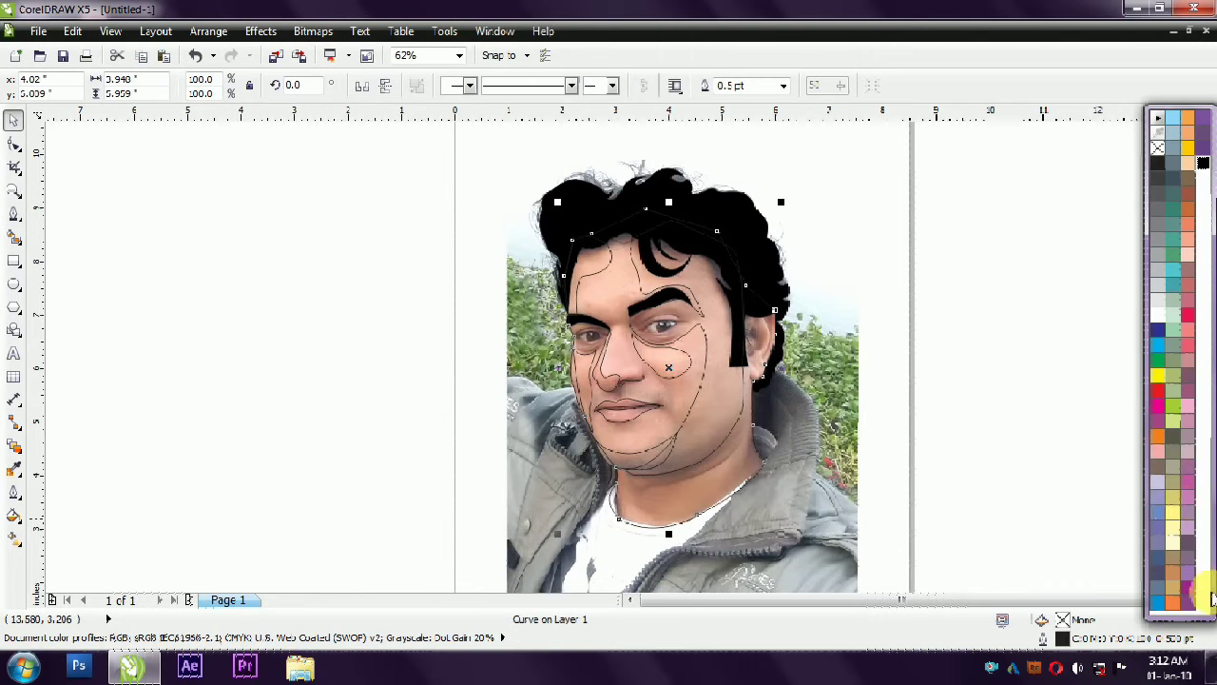
left_click(1174, 500)
- Bring the hair, then the eyebrows and all traced facial outlines, in front of the yellow face shape
left_click(737, 228)
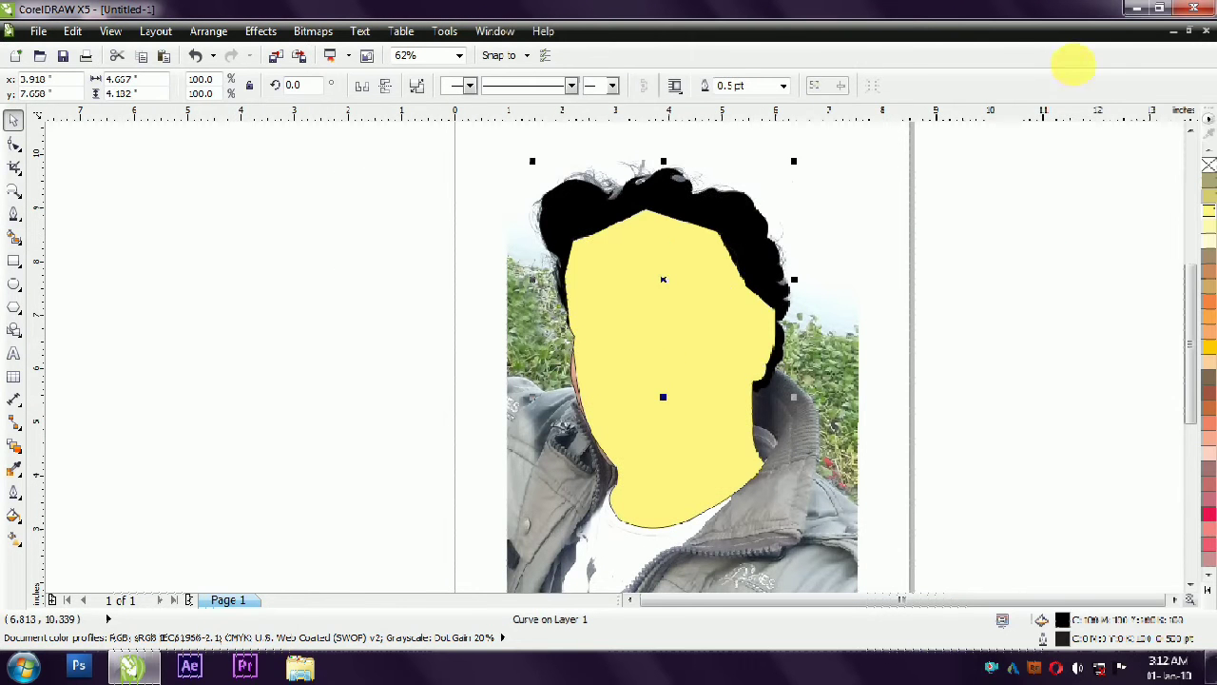
key("shift+Page_Up")
left_click(974, 214)
left_click(737, 456)
left_click(923, 265)
left_click_drag(974, 219, 478, 527)
key("shift+Page_Up")
left_click(953, 368)
- Fill the left forehead shadow area with brown and bring the hair back in front of it
left_click(637, 512)
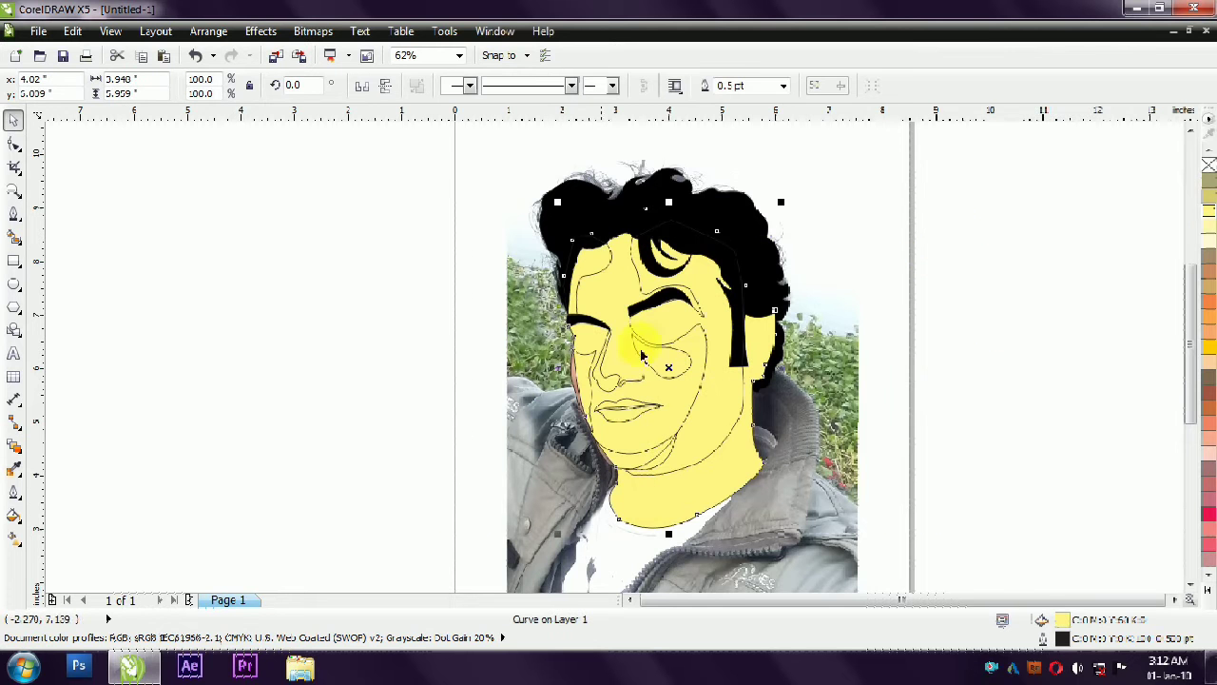
left_click(1208, 598)
left_click(1179, 563)
left_click(497, 168)
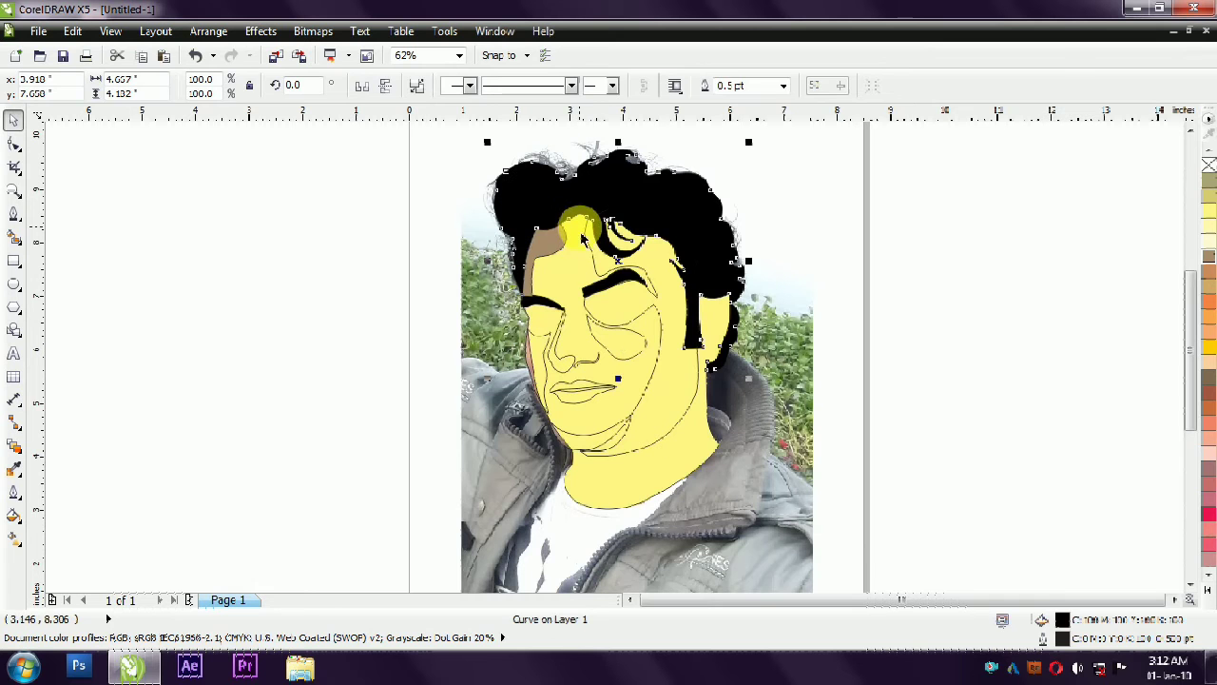
- Fill the left cheek and jaw shadow and the large right face shadow with brown
left_click(922, 256)
left_click(536, 365)
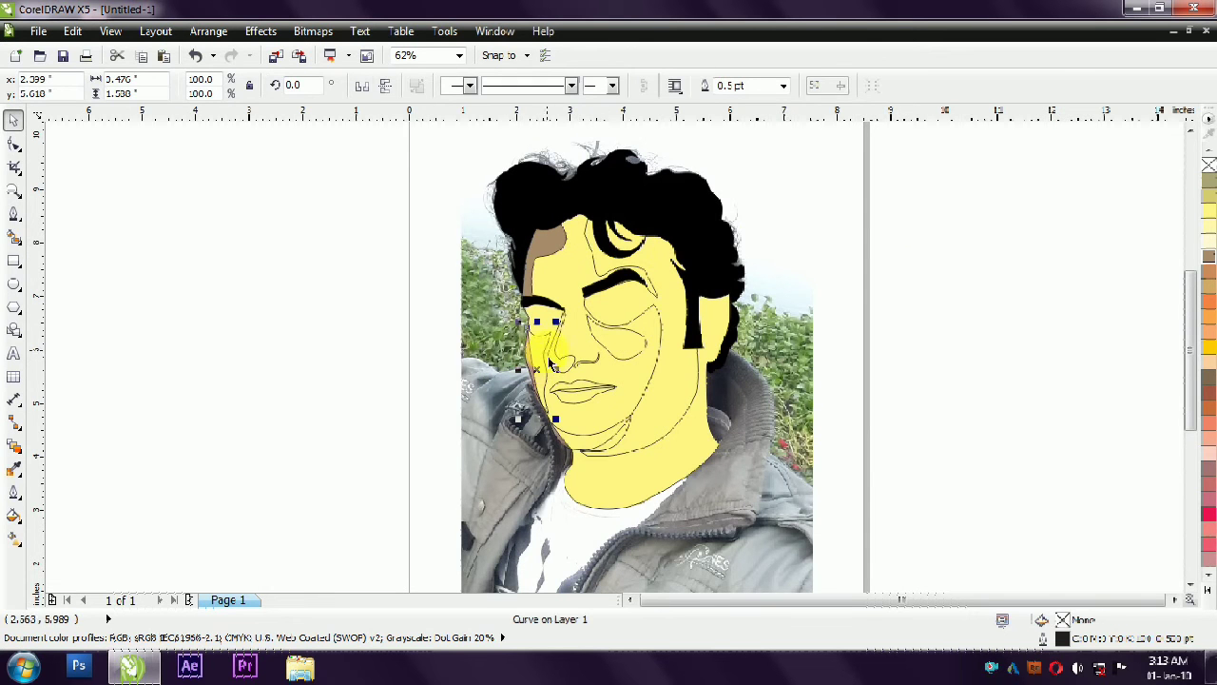
left_click(865, 403)
left_click(586, 452)
left_click(1207, 265)
left_click(941, 426)
left_click(679, 420)
left_click(1208, 261)
- Fill the teardrop-shaped highlight under the right eye with pale cream
left_click(903, 380)
left_click(641, 355)
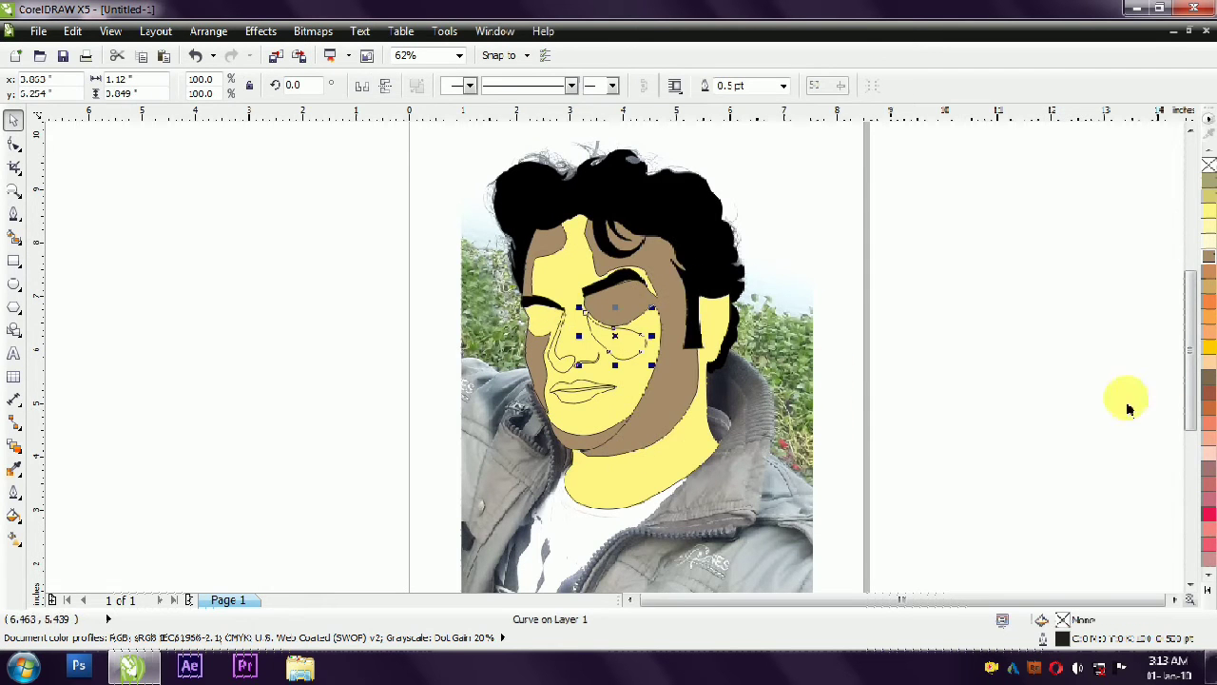
left_click(1210, 241)
- Fill the nose, right face, left forehead and left cheek shadows with khaki, C0 M0 Y60 K20
left_click(904, 352)
left_click(566, 371)
left_click(1208, 196)
left_click(1122, 266)
left_click(656, 391)
key("ctrl+r")
left_click(553, 248)
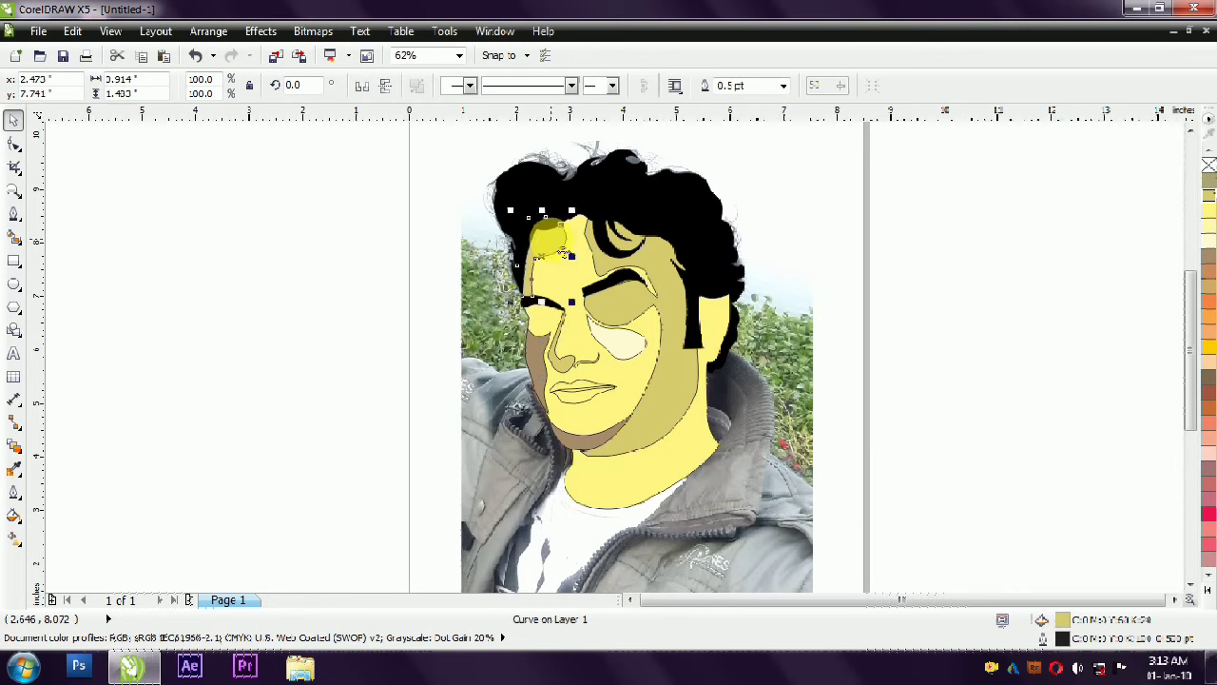
- Fill the highlight under the right eye with pale yellow and remove the outlines from the traced facial shapes
left_click(850, 356)
left_click(623, 344)
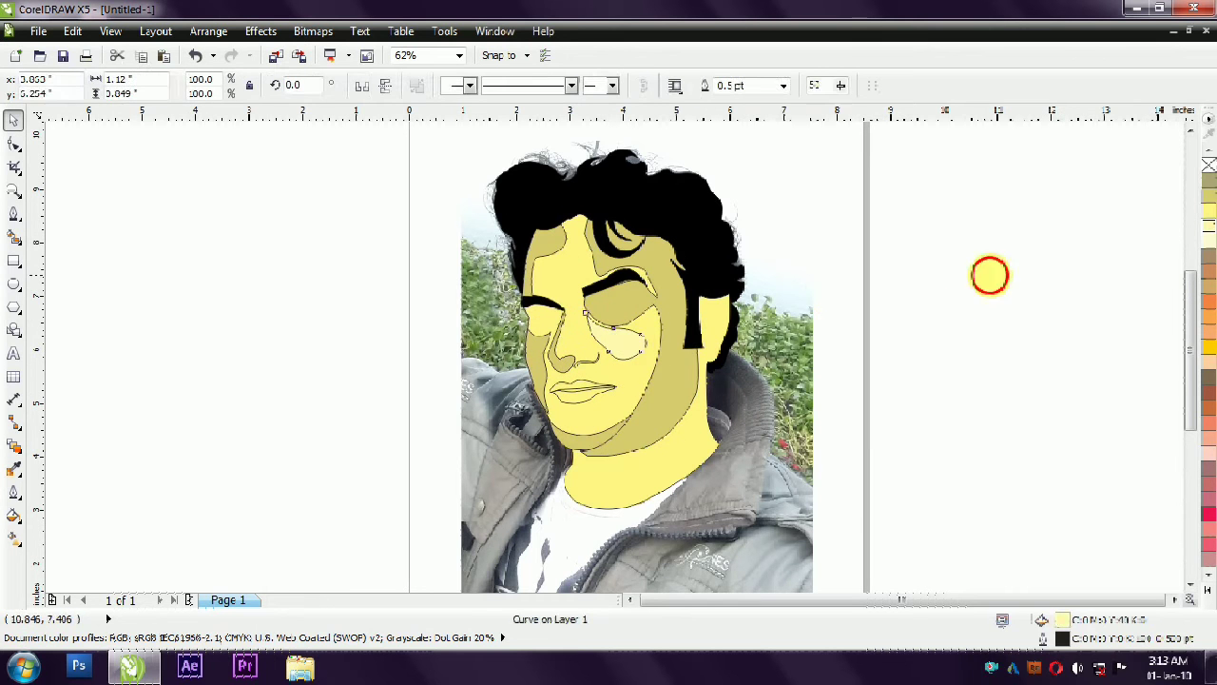
left_click(989, 275)
left_click_drag(986, 192, 402, 501)
right_click(1208, 166)
left_click(1011, 277)
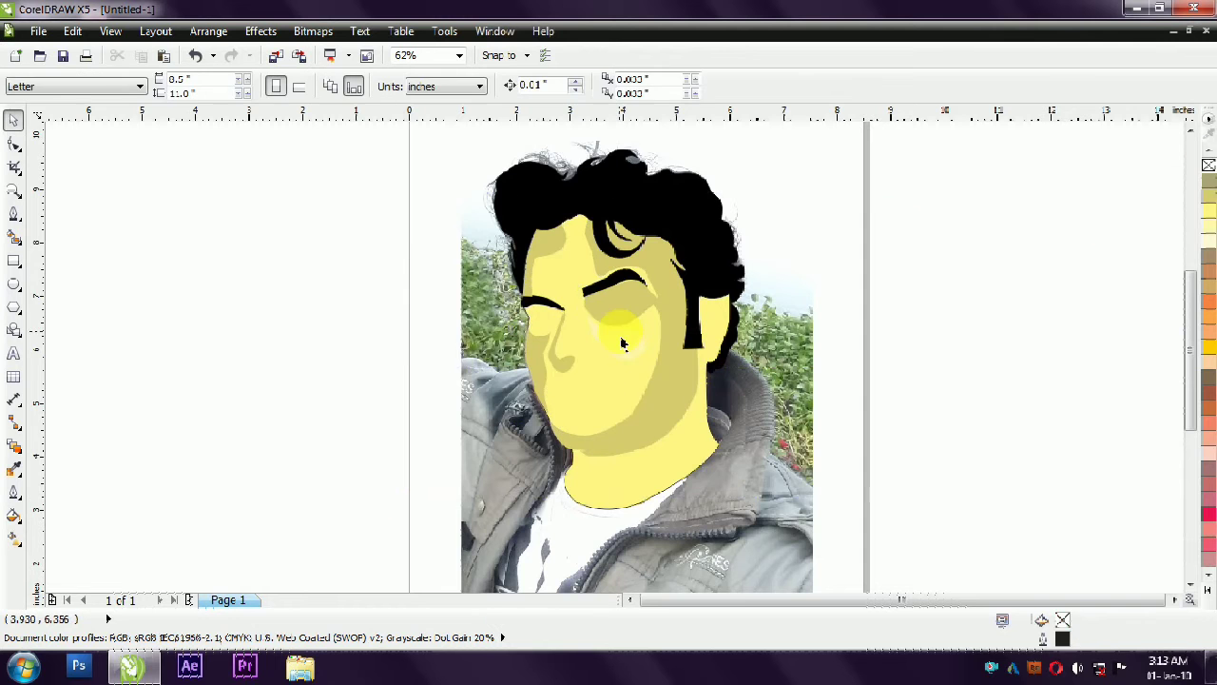
- Change the fill of the highlight under the right eye to white
scroll(621, 338, "up", 1)
left_click(621, 340)
left_click(1208, 592)
left_click(1160, 315)
left_click(1063, 318)
- Remove the outline from the light-yellow face and neck shape
scroll(906, 286, "down", 1)
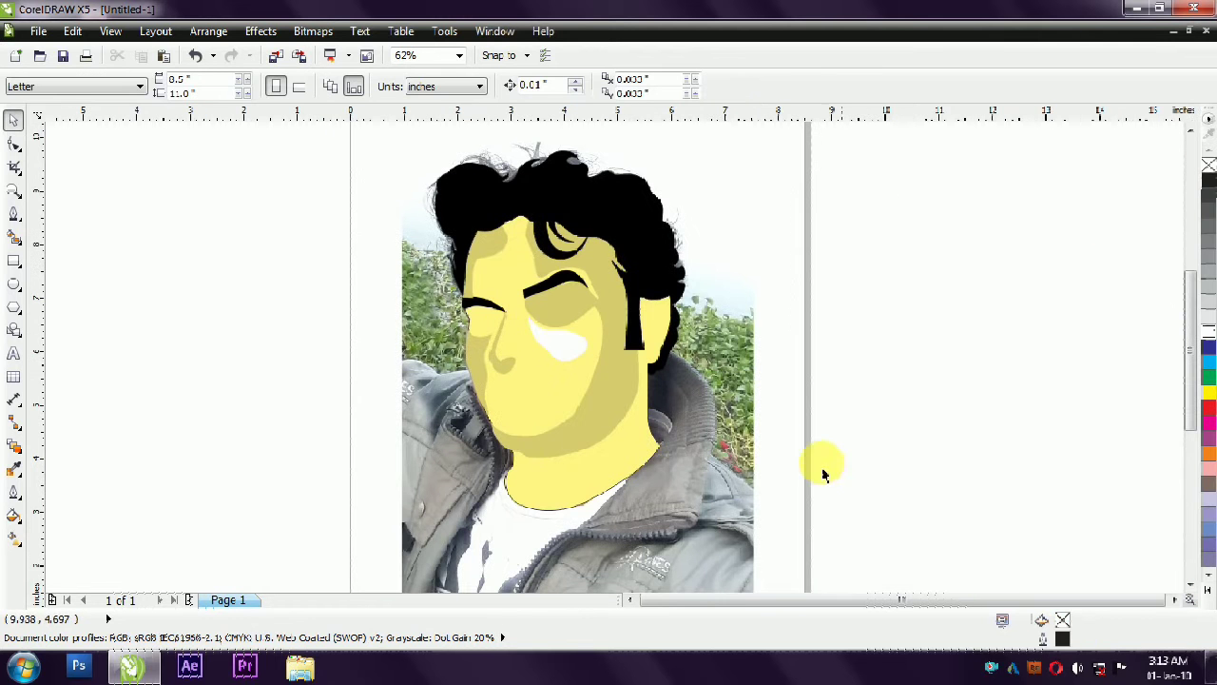
left_click(557, 483)
right_click(1209, 165)
left_click(984, 295)
- Fill the nostril shape and the upper lip with the same khaki as the face shadows
scroll(447, 437, "up", 1)
scroll(677, 355, "down", 1)
scroll(636, 327, "up", 1)
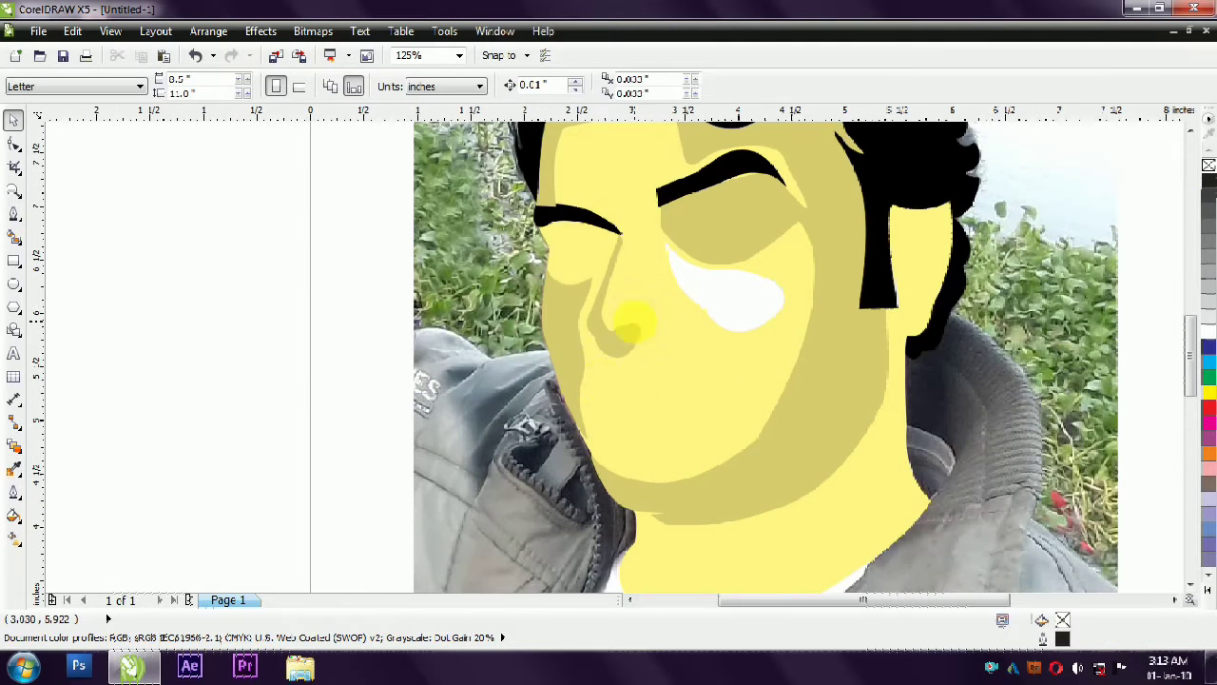
left_click_drag(1100, 281, 601, 387)
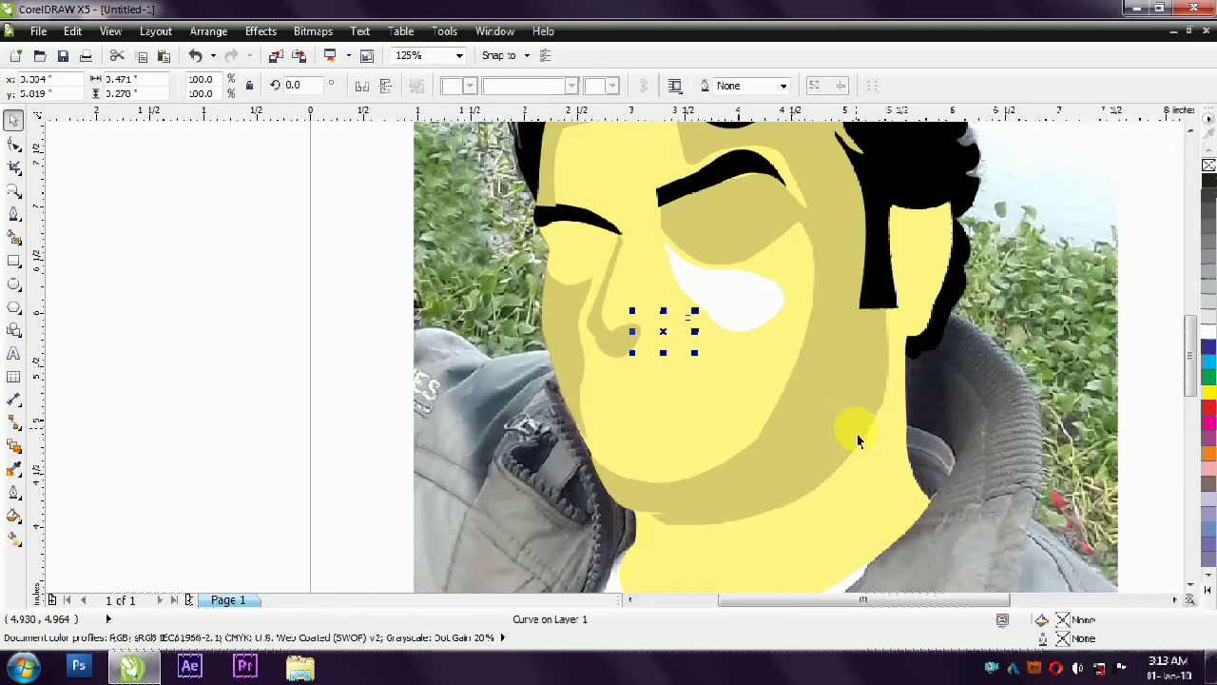
double_click(1043, 619)
left_click(713, 475)
left_click_drag(1113, 267, 574, 418)
left_click_drag(278, 325, 795, 411)
left_click_drag(266, 326, 825, 469)
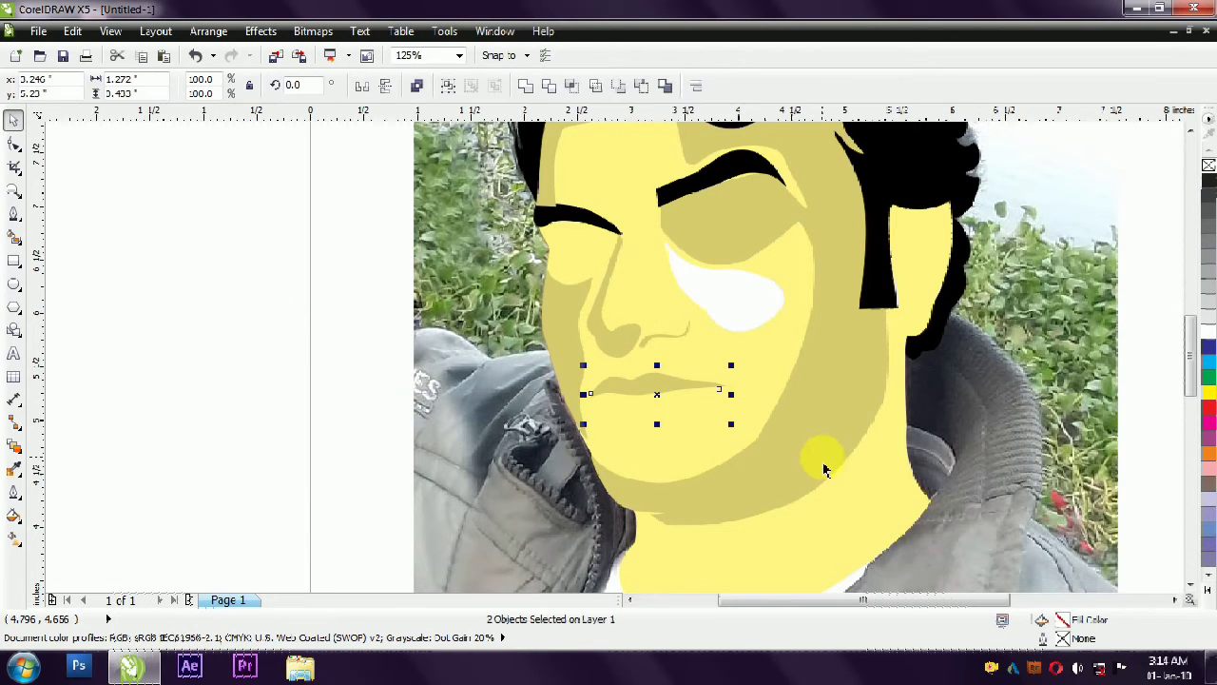
- Fill the lower lip with the same khaki as the upper lip
left_click(530, 403)
left_click(631, 417)
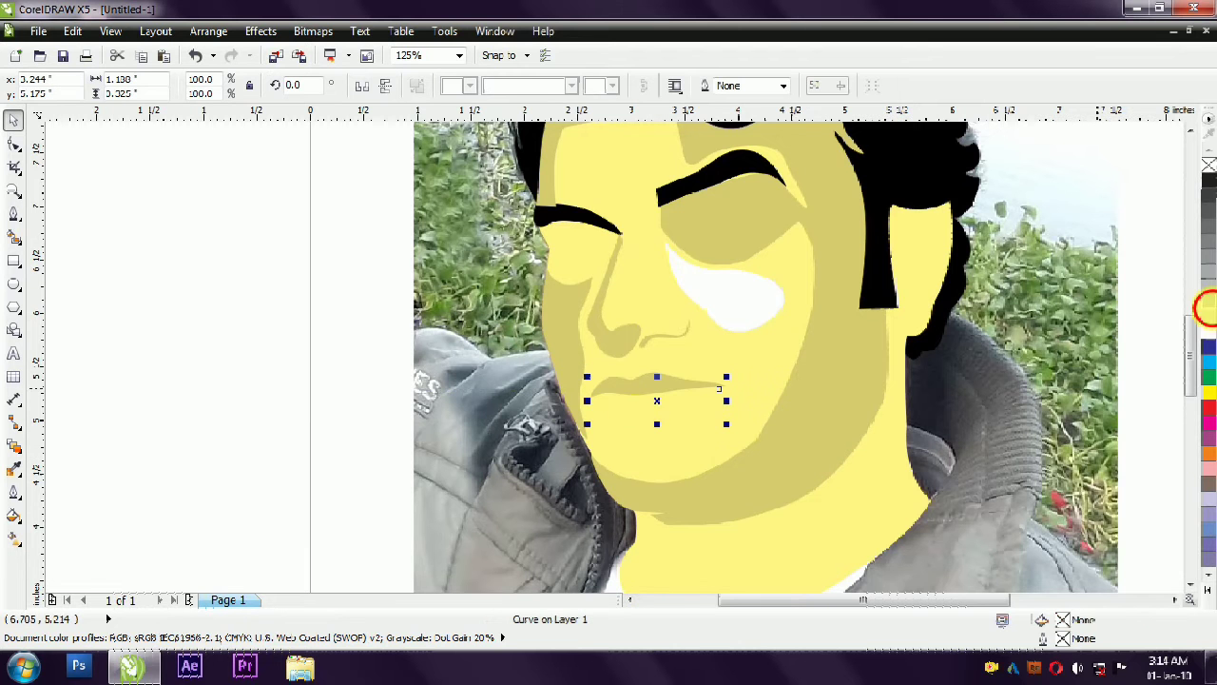
left_click(1208, 303)
left_click(1209, 272)
left_click(813, 436)
left_click_drag(655, 411, 653, 408)
left_click(279, 466)
- Apply a uniform transparency of 50 to the light-yellow face shape so the photo shows through
scroll(279, 466, "down", 1)
scroll(378, 263, "up", 1)
scroll(379, 262, "down", 1)
left_click(929, 440)
left_click(460, 326)
left_click(14, 444)
left_click(82, 562)
left_click(72, 87)
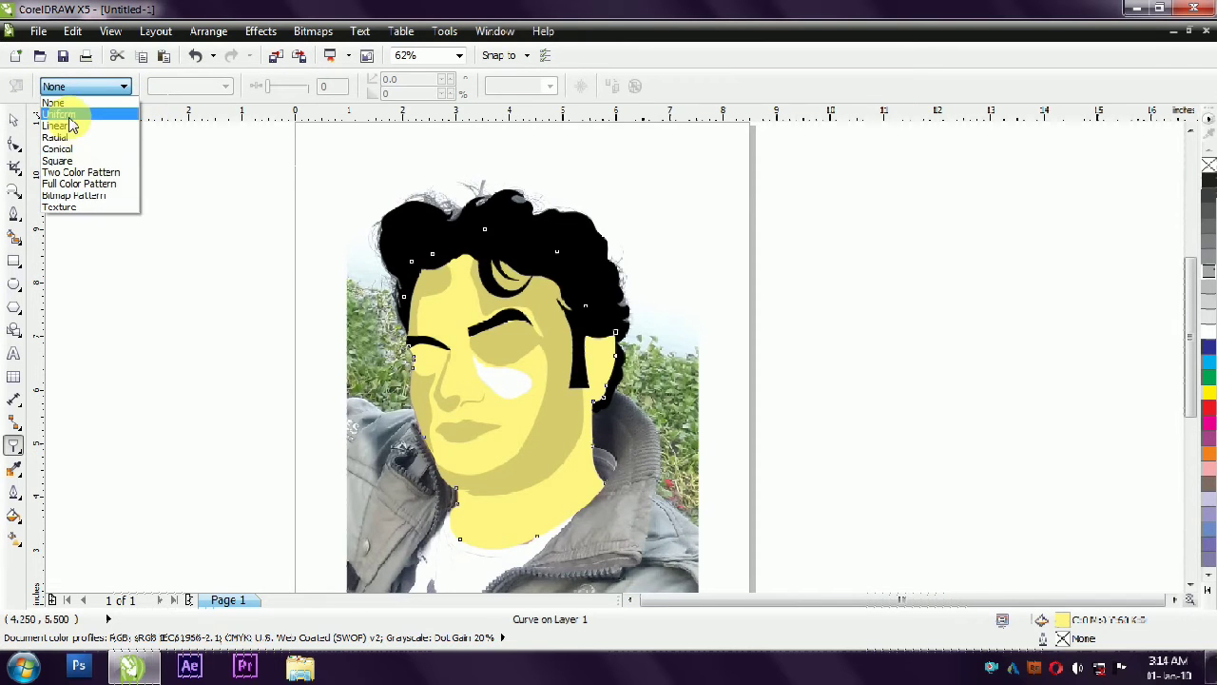
left_click(59, 114)
scroll(363, 376, "up", 1)
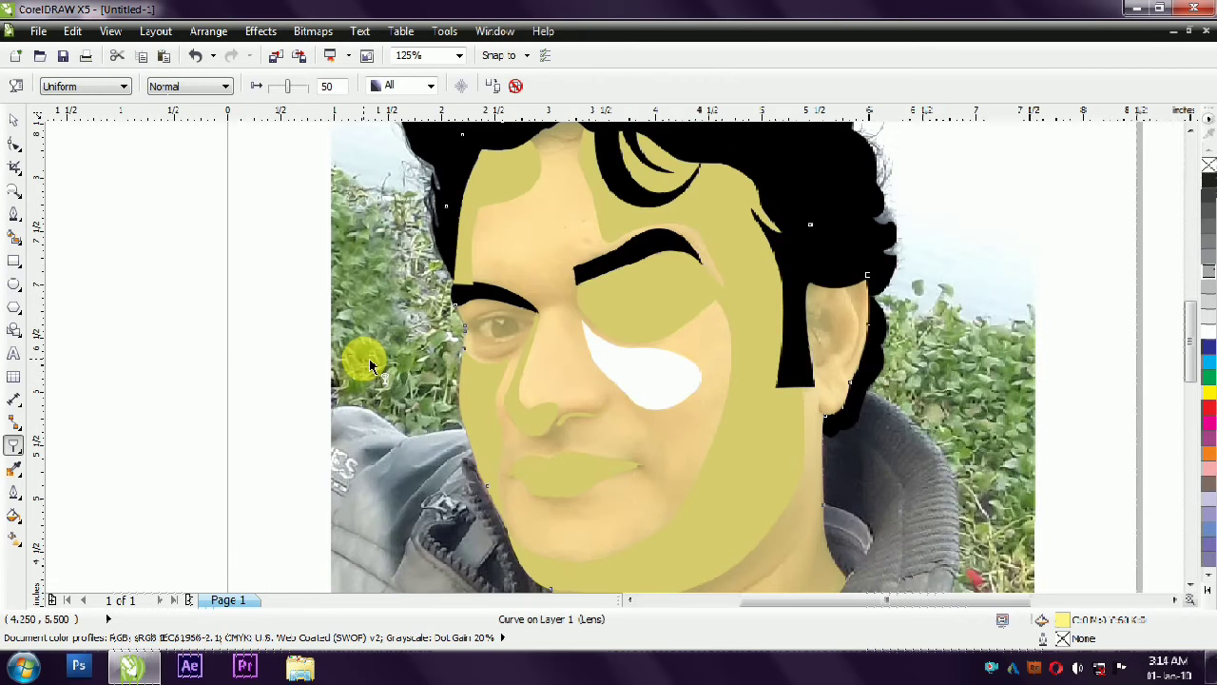
- Trace a closed Bézier outline about 0.82 by 0.63 in around the left eye socket, running under the eyebrow
left_click(14, 213)
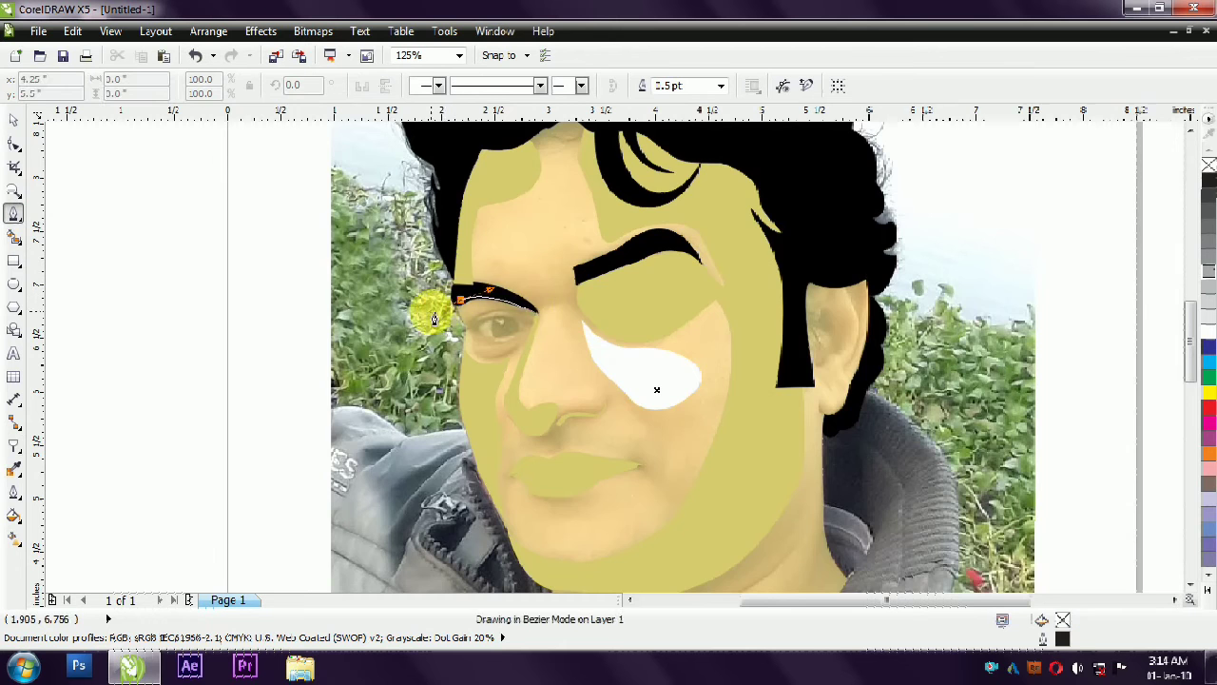
scroll(433, 318, "up", 2)
left_click_drag(501, 363, 535, 391)
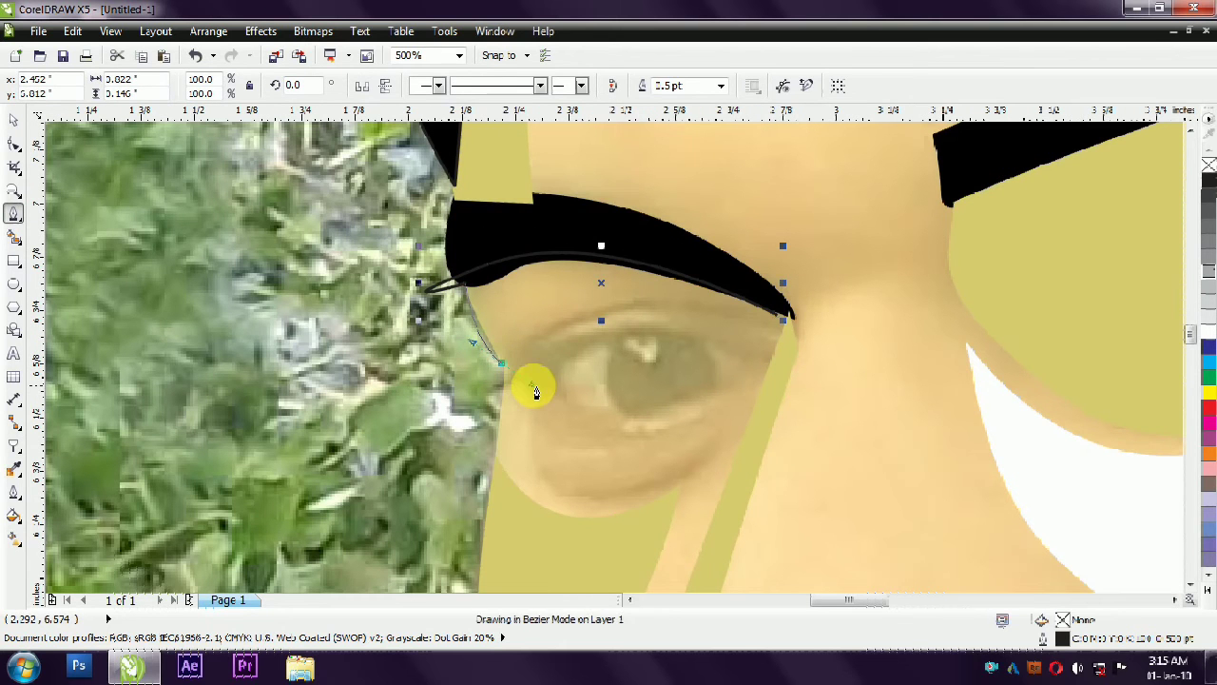
left_click_drag(496, 464, 494, 475)
right_click(505, 362)
left_click(534, 171)
left_click_drag(532, 384, 502, 391)
left_click_drag(596, 523, 663, 516)
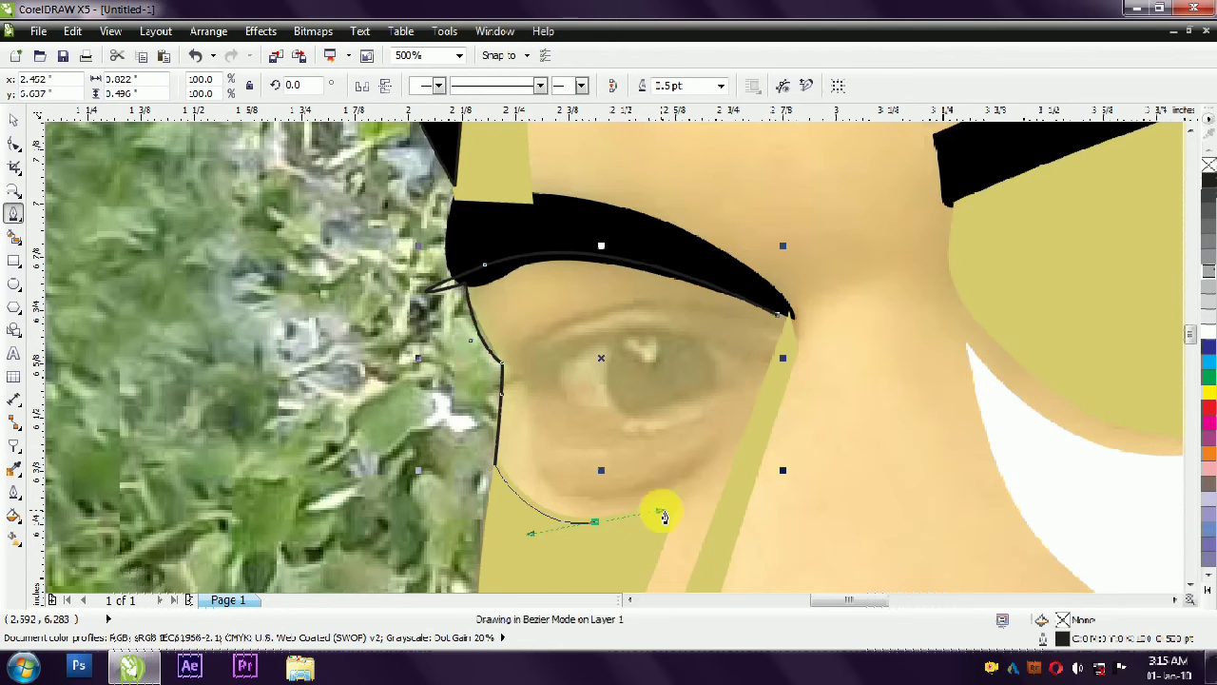
left_click(777, 315)
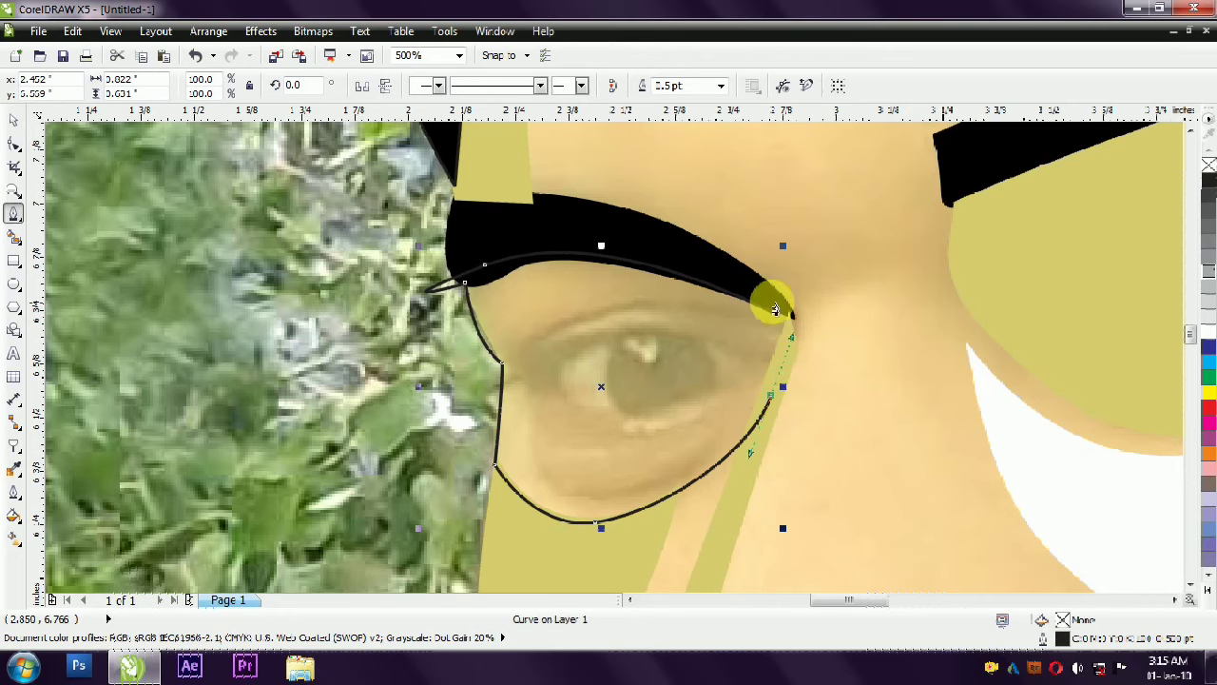
scroll(538, 253, "up", 1)
left_click(775, 316)
- Reshape the upper corners and top edge of the left eye outline so they tuck under the eyebrow
left_click_drag(1010, 376, 1010, 362)
right_click(386, 312)
left_click(426, 419)
left_click_drag(182, 366, 210, 340)
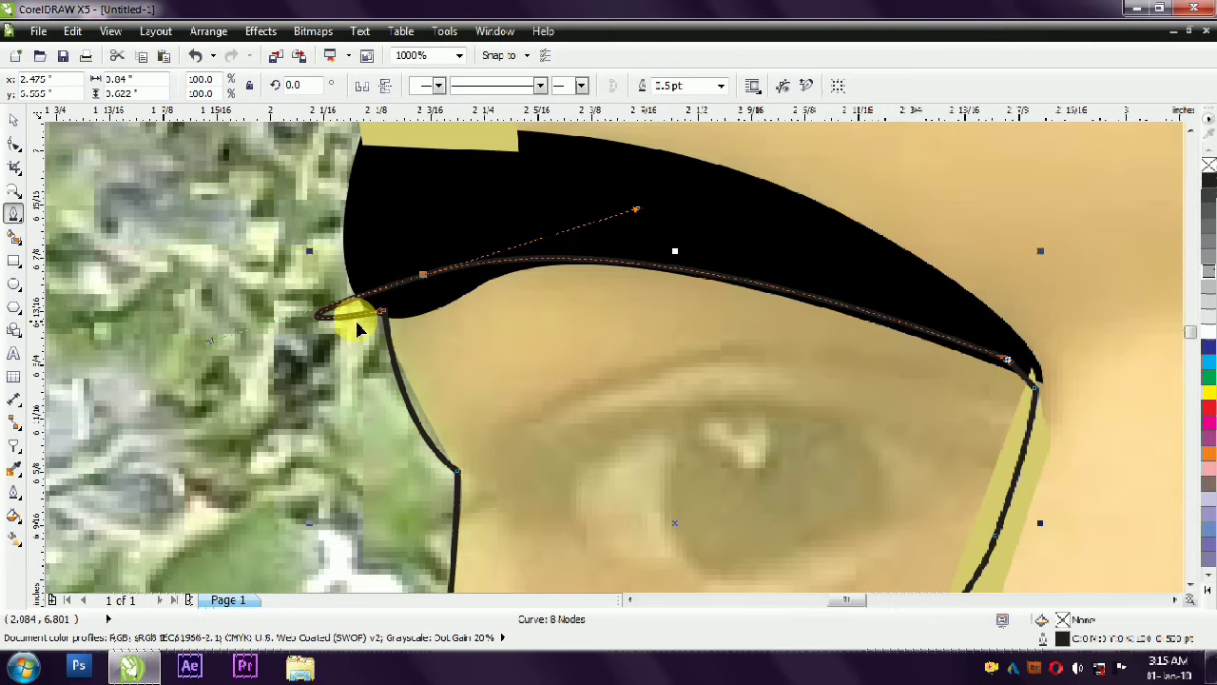
scroll(366, 323, "up", 2)
left_click_drag(434, 299, 390, 290)
scroll(423, 276, "down", 1)
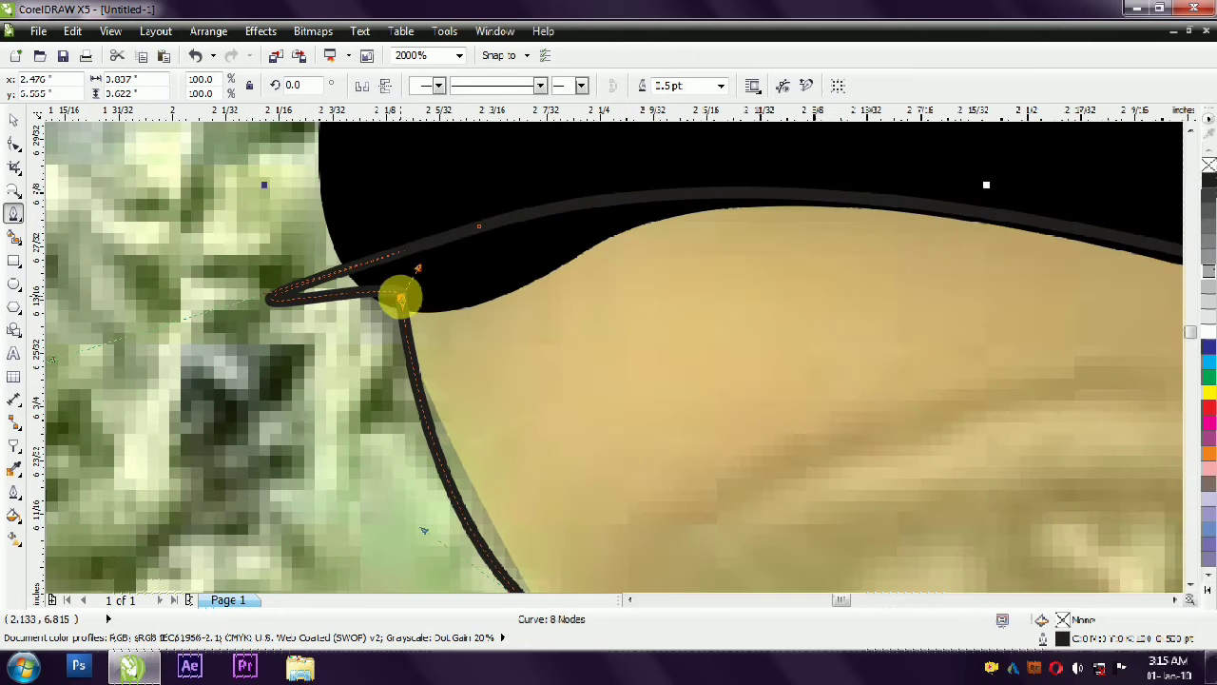
left_click_drag(53, 360, 237, 289)
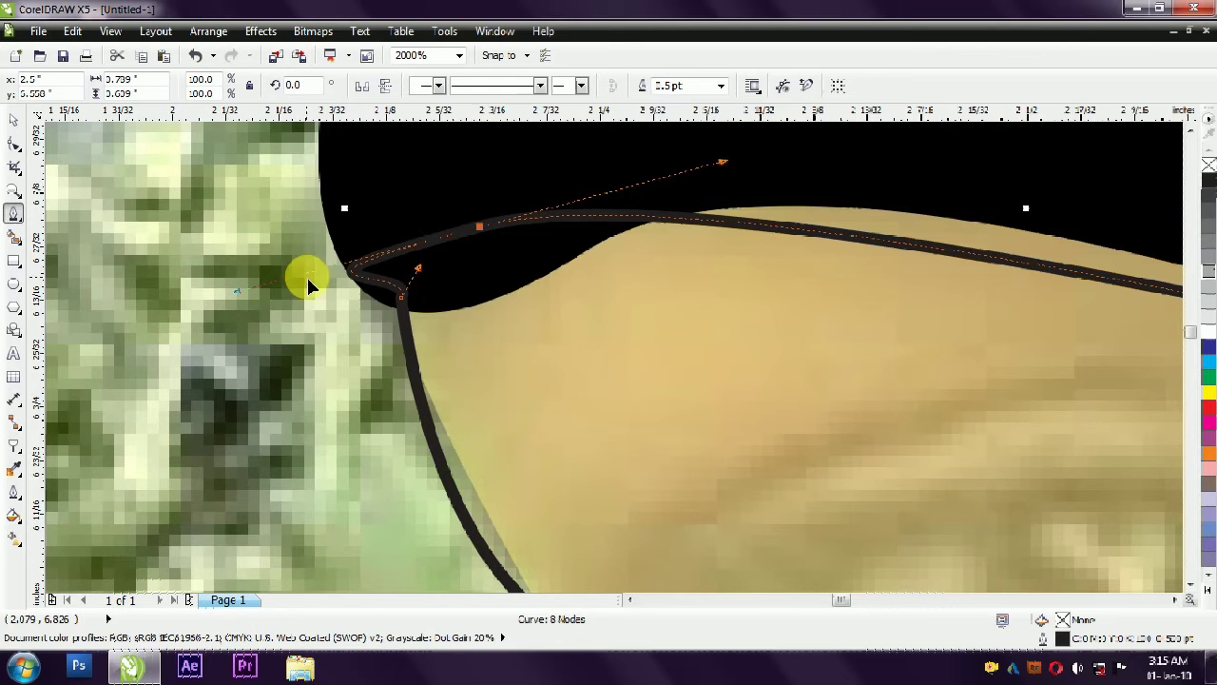
scroll(485, 266, "down", 1)
left_click_drag(462, 267, 502, 241)
- Fill the left eye shape with the khaki of the face shadows and remove its outline
scroll(504, 245, "down", 1)
left_click(12, 120)
scroll(71, 274, "down", 2)
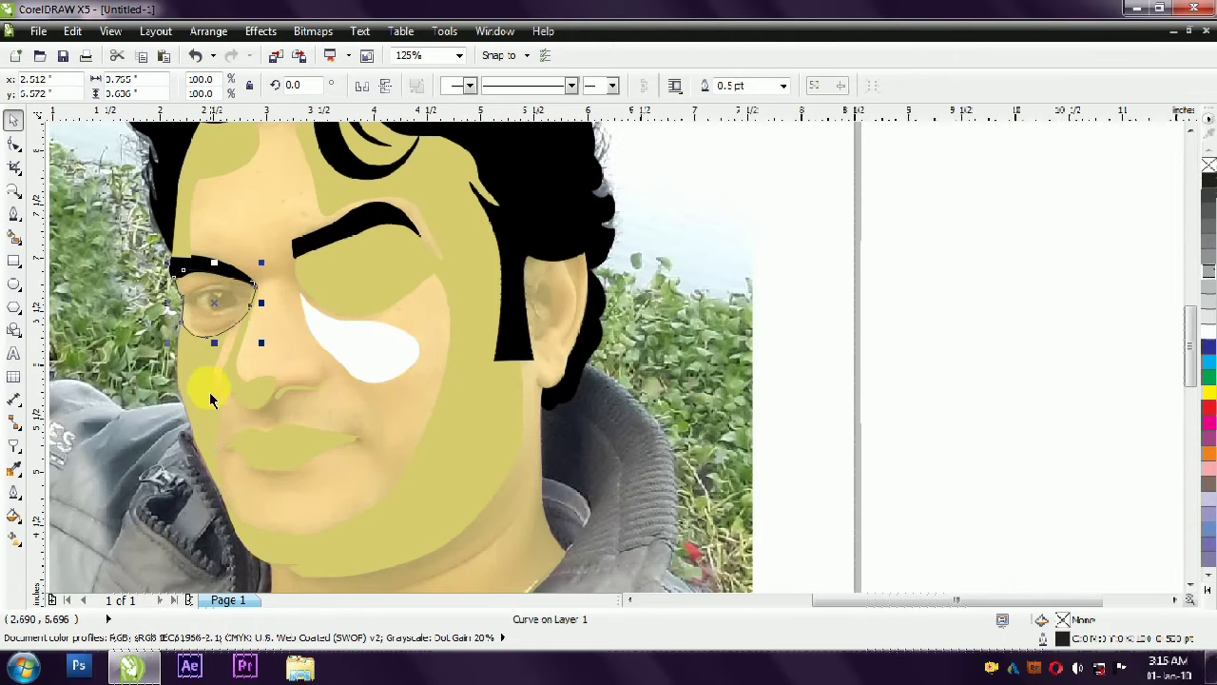
right_click(1209, 167)
left_click(1080, 356)
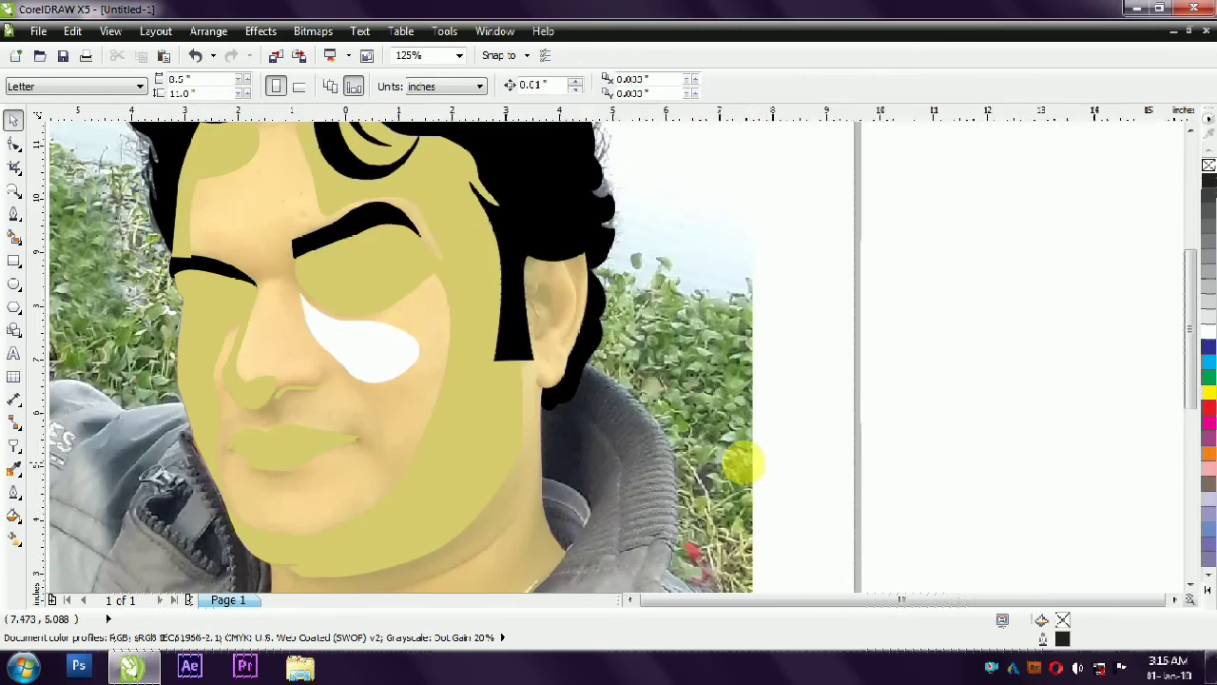
scroll(747, 465, "down", 1)
scroll(571, 479, "up", 1)
left_click(567, 364)
left_click(655, 447)
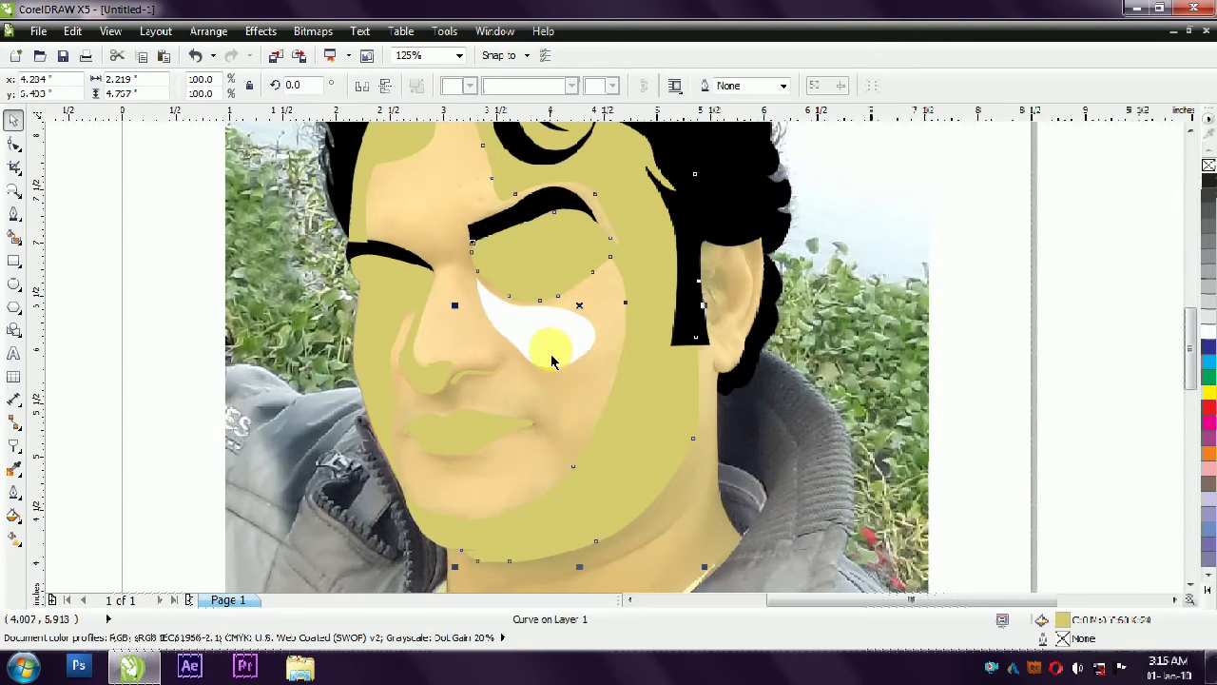
left_click(788, 380)
scroll(669, 304, "down", 1)
scroll(554, 293, "up", 1)
- Round off the inner end of the right eyebrow by moving and deleting its corner nodes
left_click(594, 239)
scroll(559, 239, "up", 3)
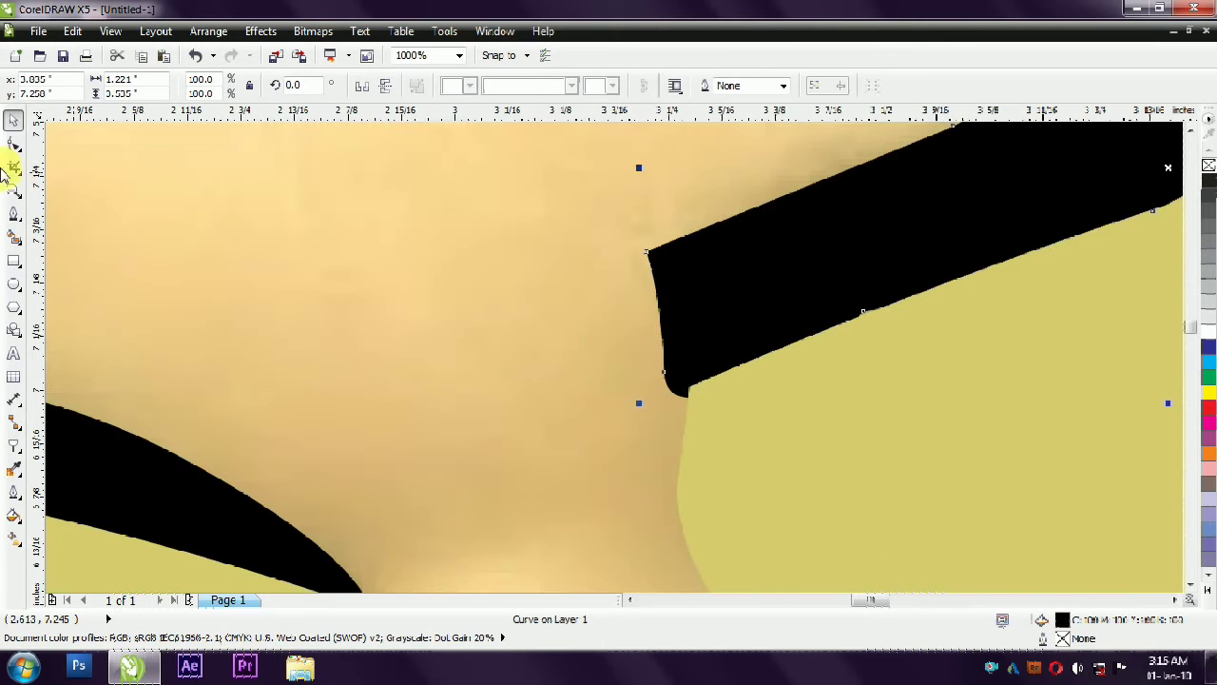
left_click(13, 143)
left_click_drag(660, 292, 666, 258)
key("Delete")
scroll(671, 258, "down", 2)
- Reposition another node on the right eyebrow to refine its curve
left_click(16, 123)
left_click(850, 190)
scroll(808, 310, "up", 1)
left_click(13, 143)
left_click(778, 258)
left_click_drag(778, 259, 788, 244)
left_click(13, 119)
left_click(815, 171)
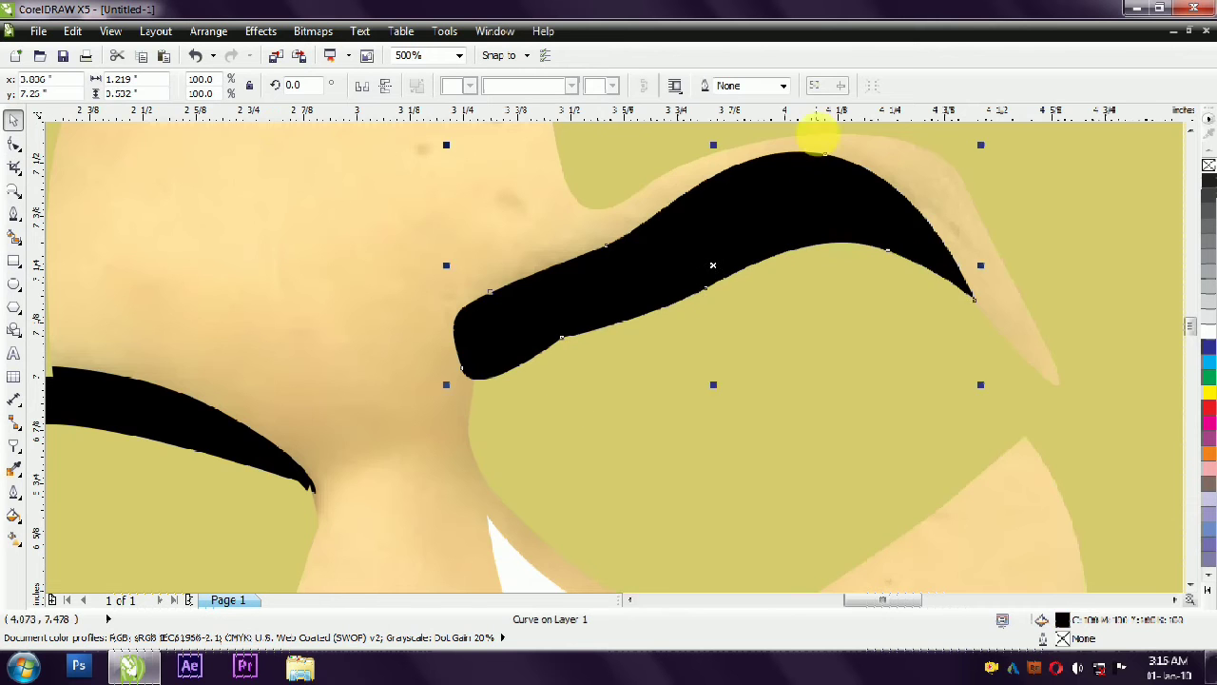
- Combine the left eye and left cheek shadows into one shape and give it and the right face shadow a uniform transparency of 89
scroll(820, 422, "down", 3)
scroll(367, 522, "up", 1)
left_click(519, 350)
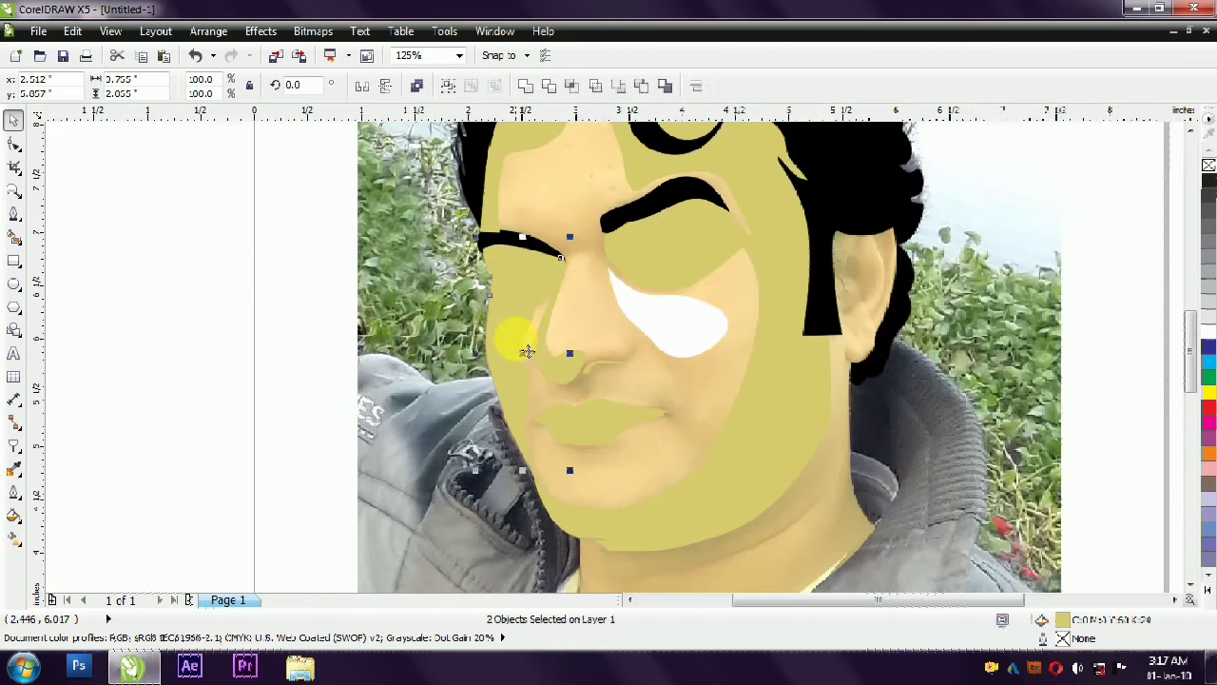
left_click(550, 302, "shift")
left_click(13, 445)
left_click(84, 85)
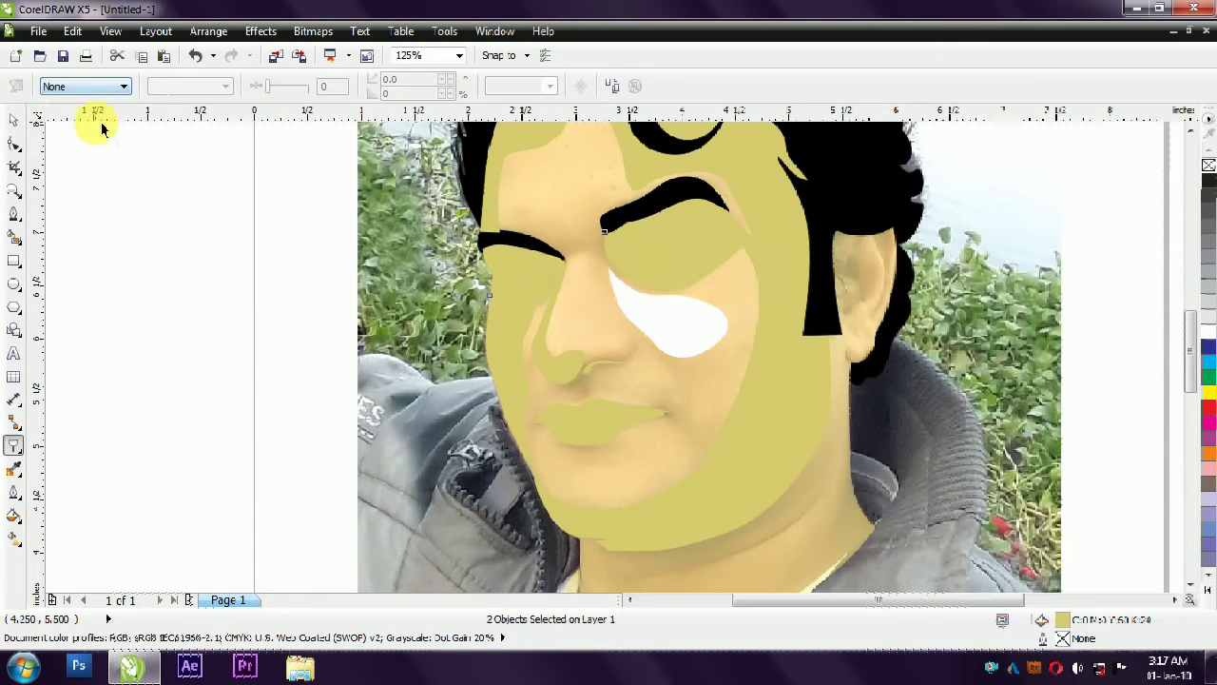
left_click(86, 112)
scroll(416, 223, "up", 2)
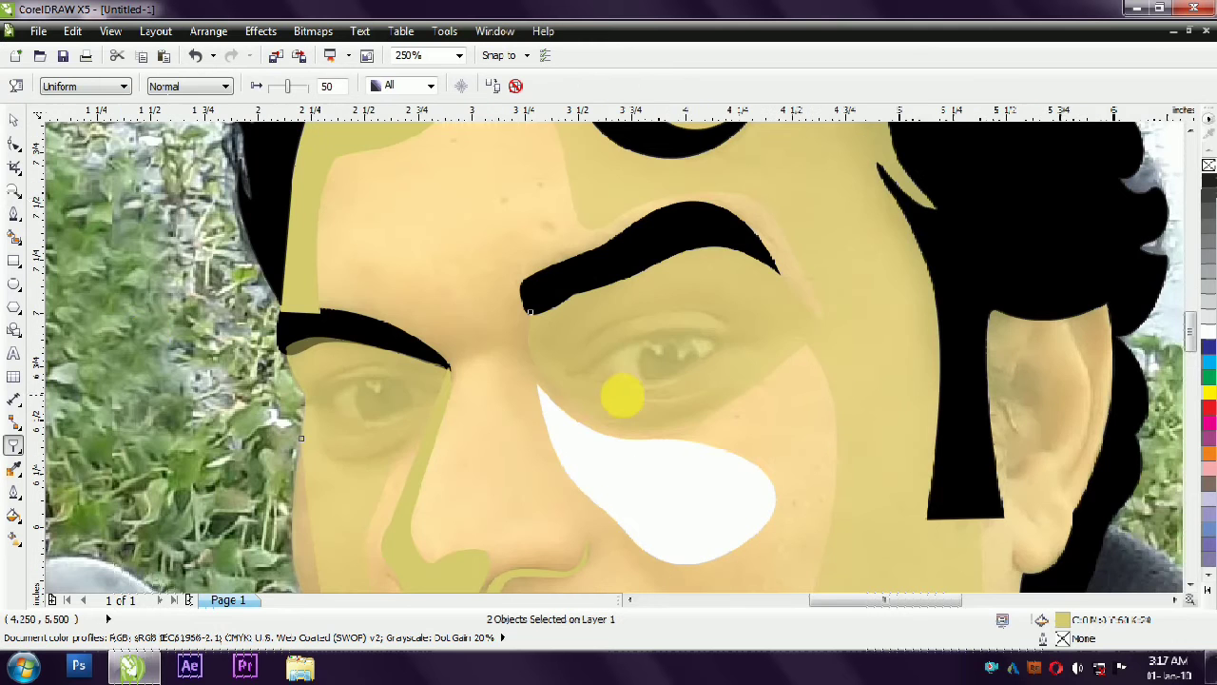
left_click_drag(285, 87, 305, 88)
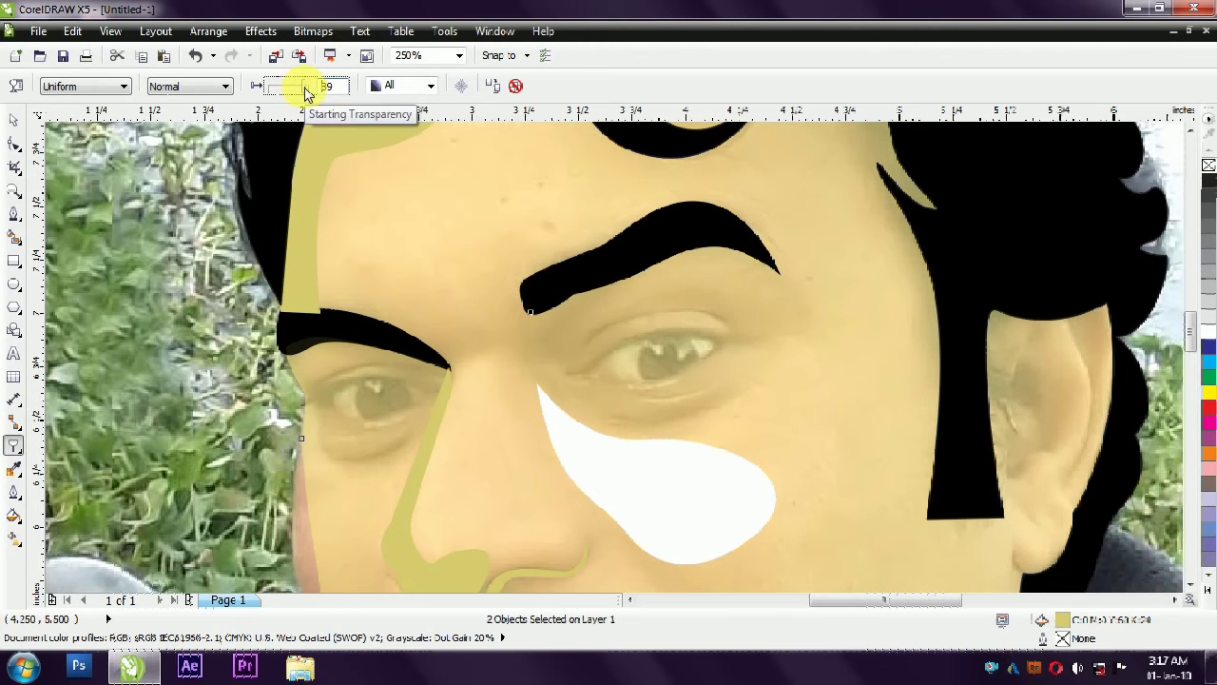
key("space")
key("Escape")
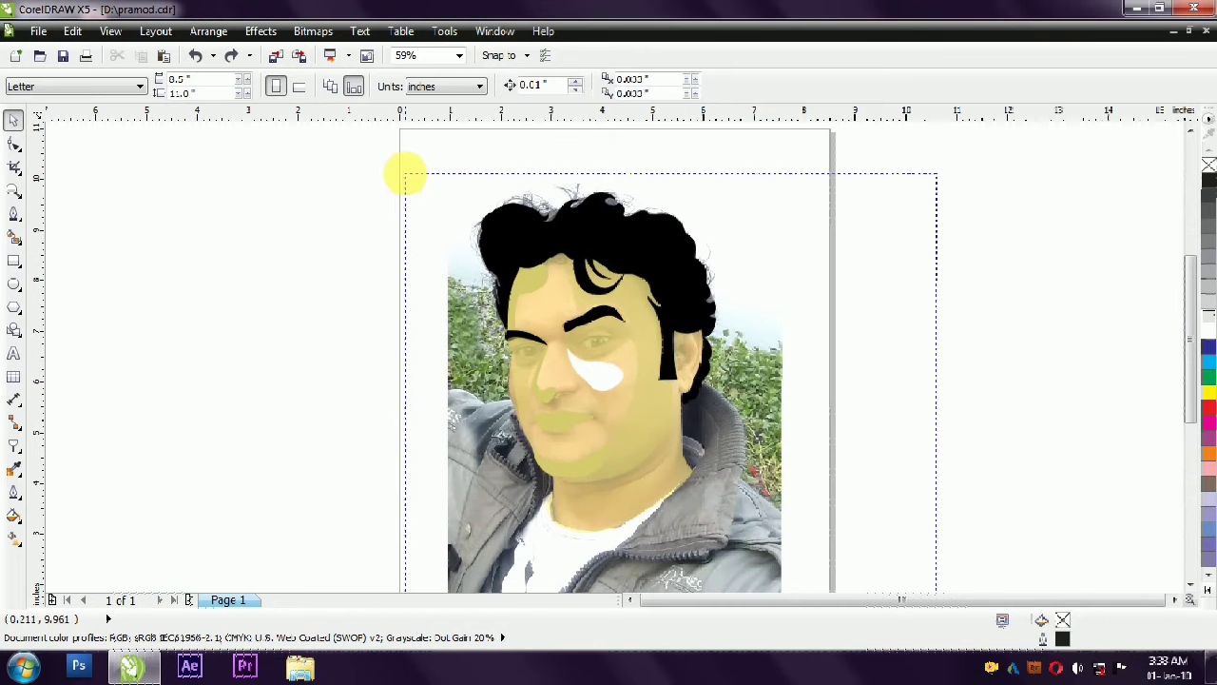
- Remove the transparency from all the traced shapes and move them off the photo to its right
left_click_drag(405, 174, 404, 174)
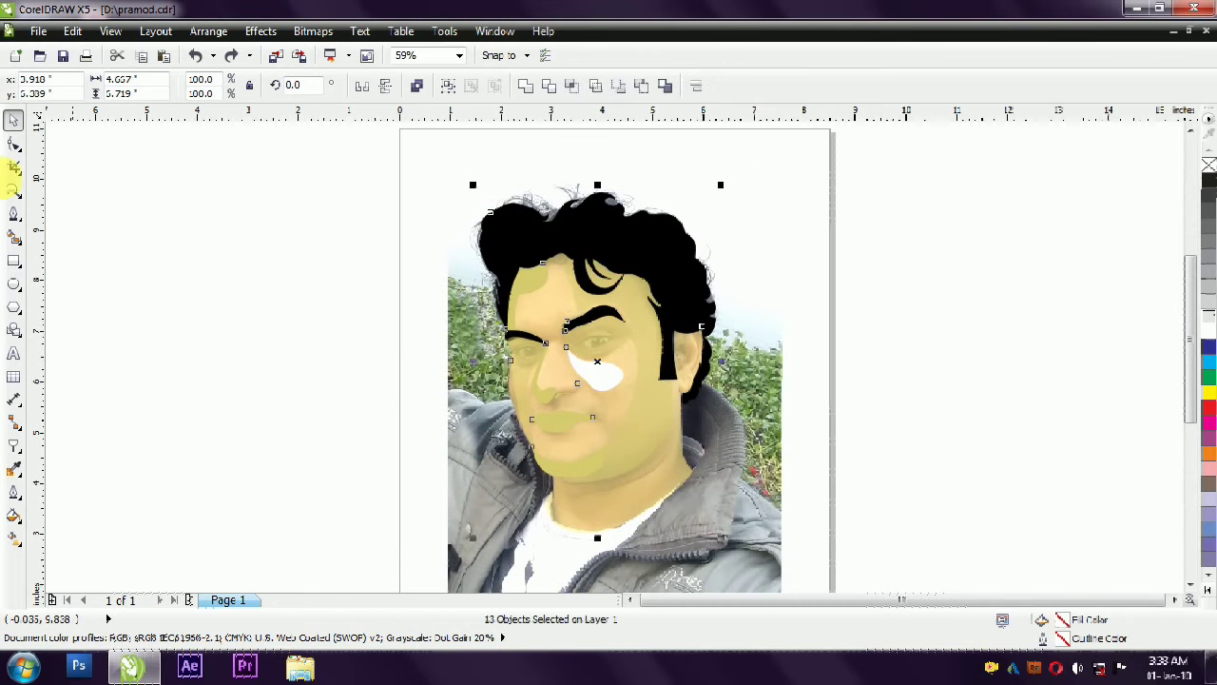
left_click(15, 443)
left_click(114, 85)
left_click(54, 101)
key("space")
left_click_drag(608, 324, 897, 344)
left_click(894, 333)
- Draw a circle about 0.24 in across over the iris of the left eye
scroll(598, 348, "up", 4)
left_click(15, 214)
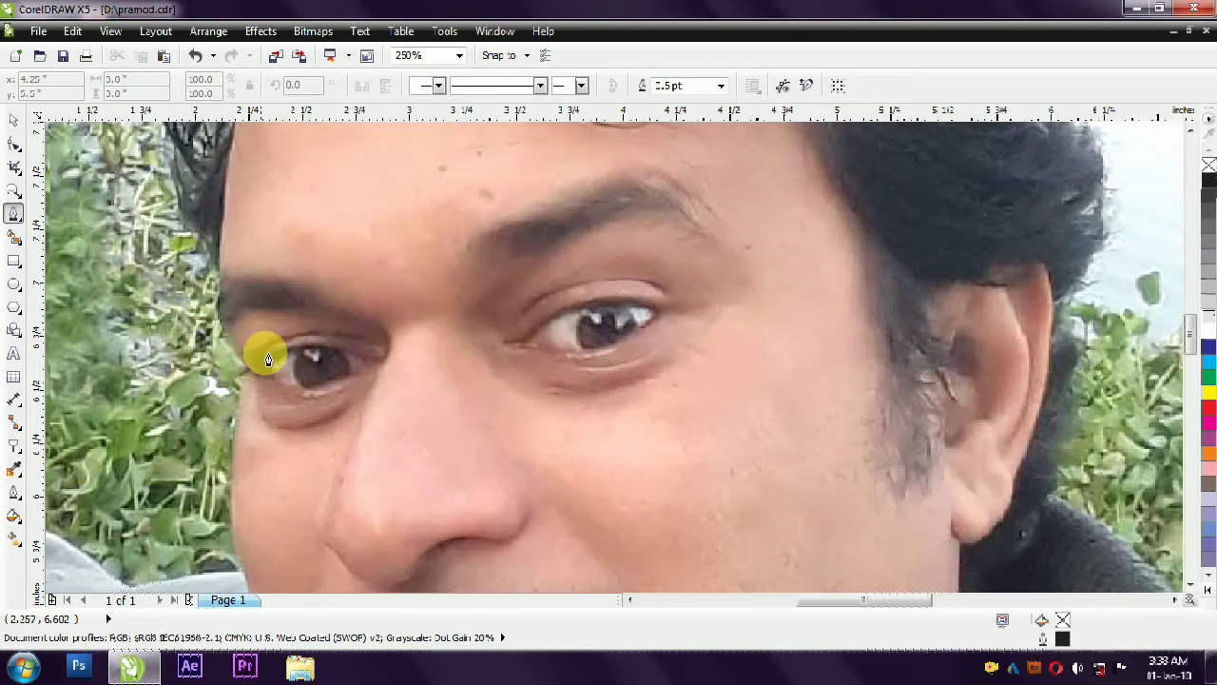
left_click(14, 283)
left_click_drag(299, 350, 354, 404)
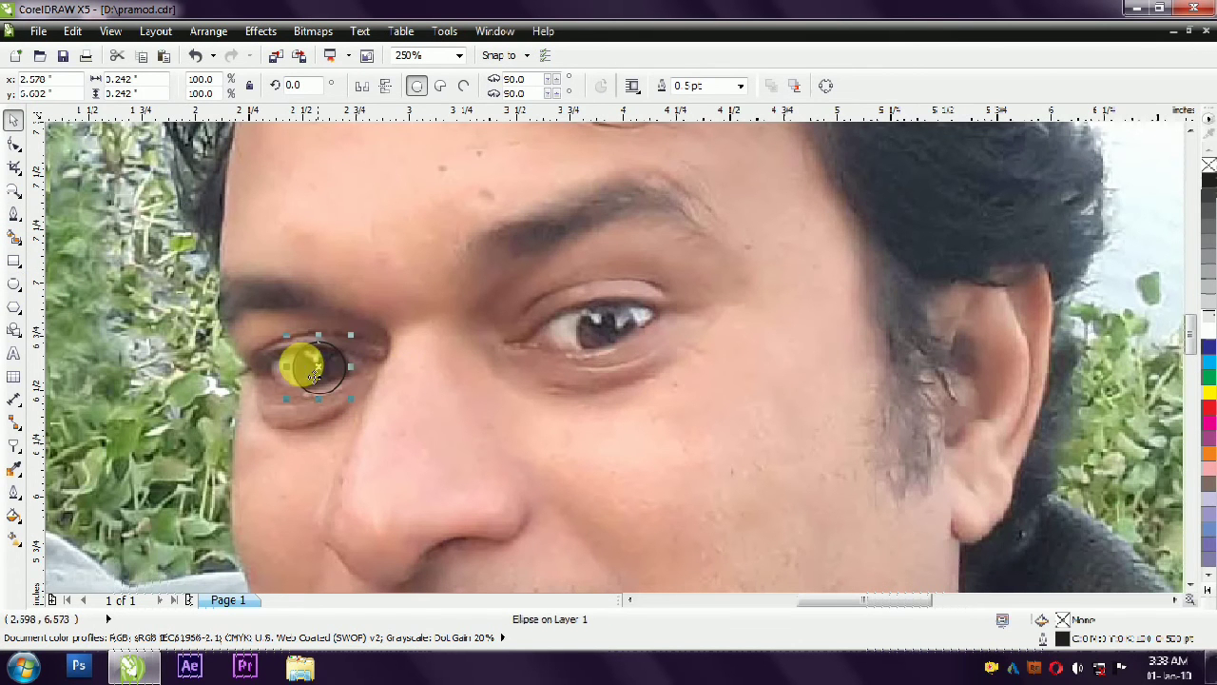
- Draw a Bézier curve along the lower edge of the left eye's upper lid and make its outer-corner node a cusp
scroll(299, 353, "up", 2)
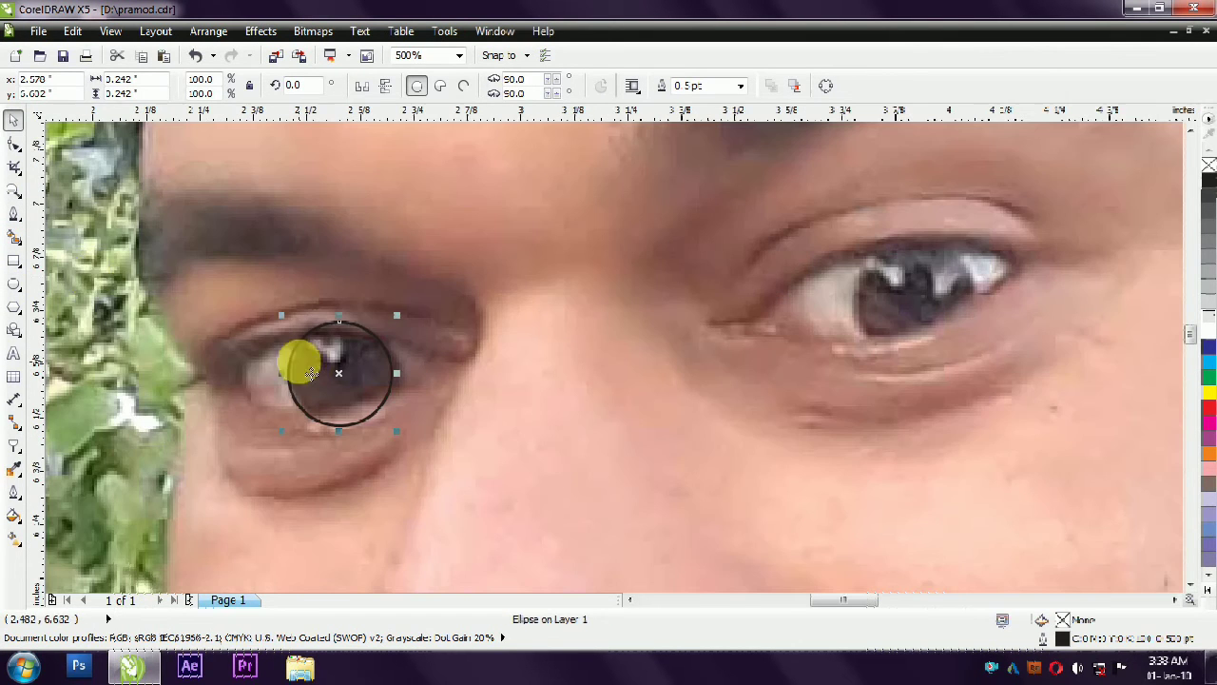
left_click(14, 214)
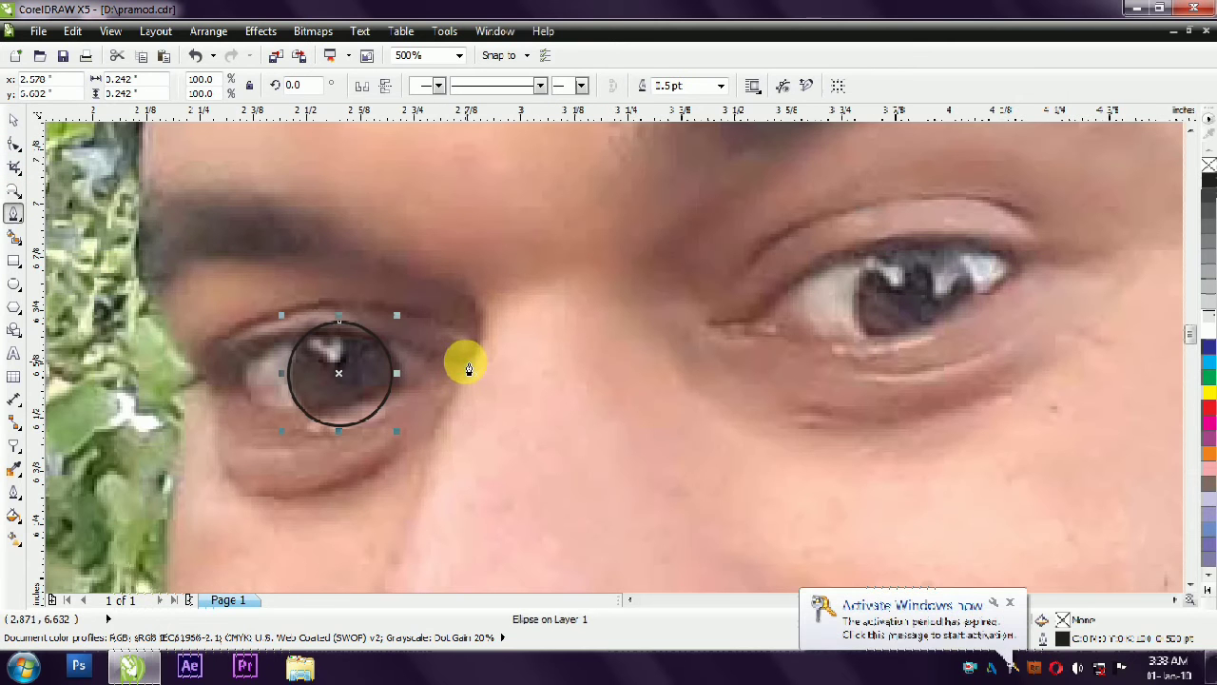
left_click(467, 362)
left_click_drag(239, 353, 116, 407)
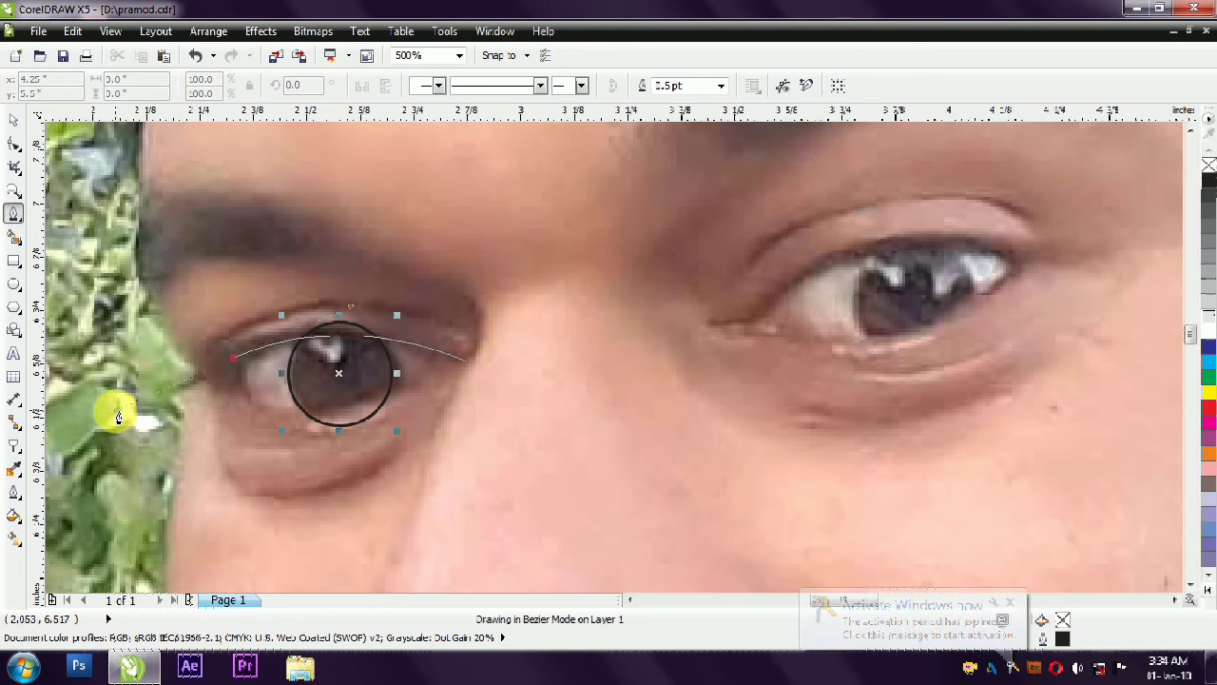
double_click(251, 364)
right_click(230, 358)
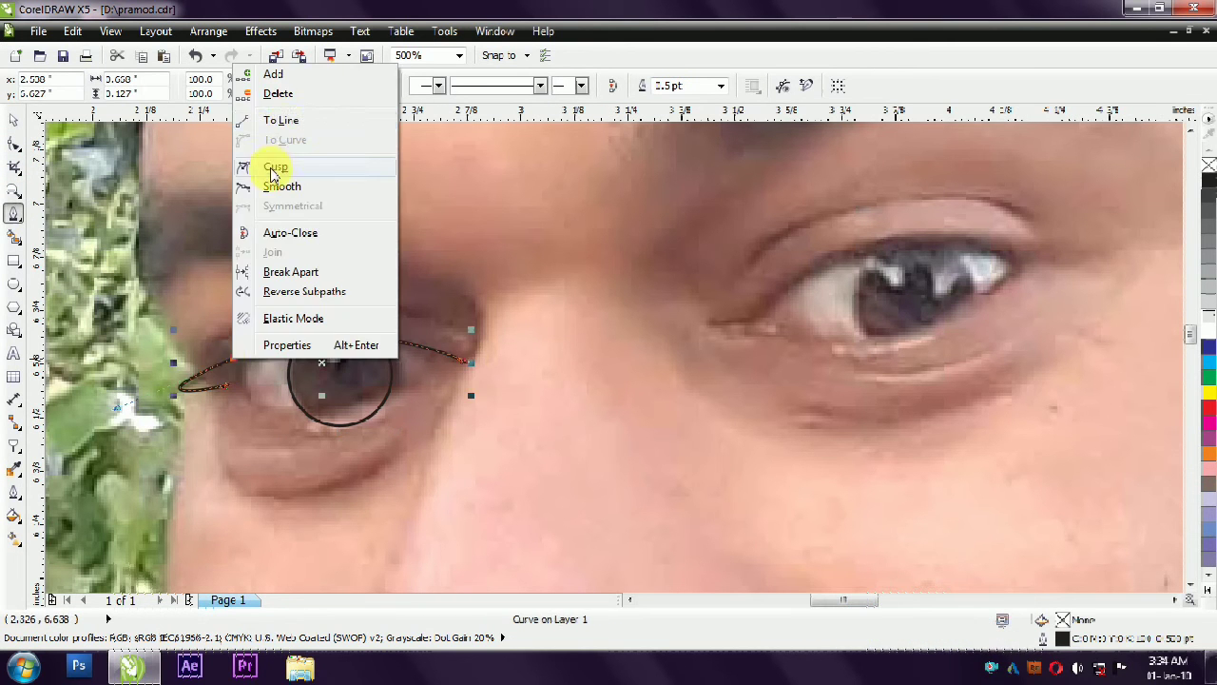
left_click(272, 164)
- Follow the upper lid's fold to the inner corner and close its outline, about 0.63 in wide and 0.13 in high
left_click_drag(117, 409, 268, 304)
left_click_drag(364, 308, 391, 312)
left_click(450, 326)
left_click(458, 332)
left_click_drag(475, 337, 476, 346)
mouse_move(466, 361)
left_mouse_down()
mouse_move(448, 363)
mouse_move(480, 366)
left_mouse_up()
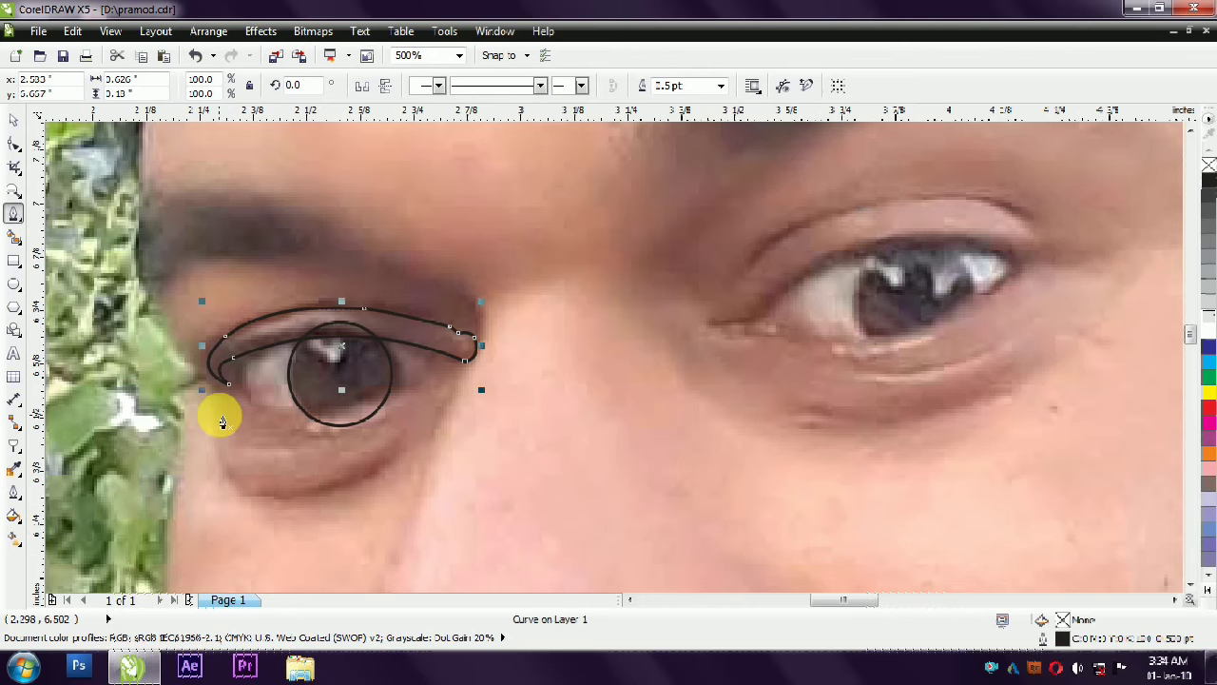
- Trace the lower lid and the bag under the left eye, redoing the last node near the outer corner
left_click(236, 391)
left_click_drag(321, 405, 395, 393)
left_click(443, 383)
left_click_drag(372, 468, 312, 504)
left_click_drag(217, 449, 197, 400)
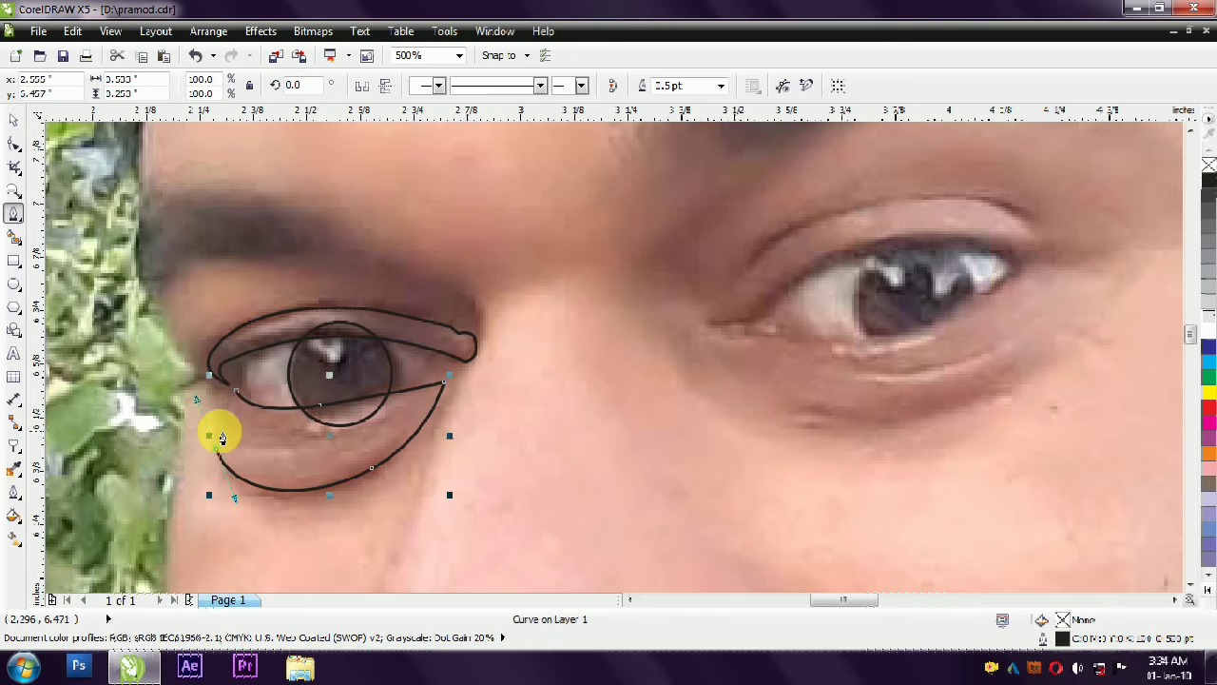
key("ctrl+z")
left_click(218, 390)
- Close the under-eye shape, make its outer-corner node a cusp and adjust the curve there, about 0.54 in wide overall
scroll(216, 391, "up", 1)
left_click(215, 508)
left_click(221, 395)
left_click_drag(221, 394, 269, 399)
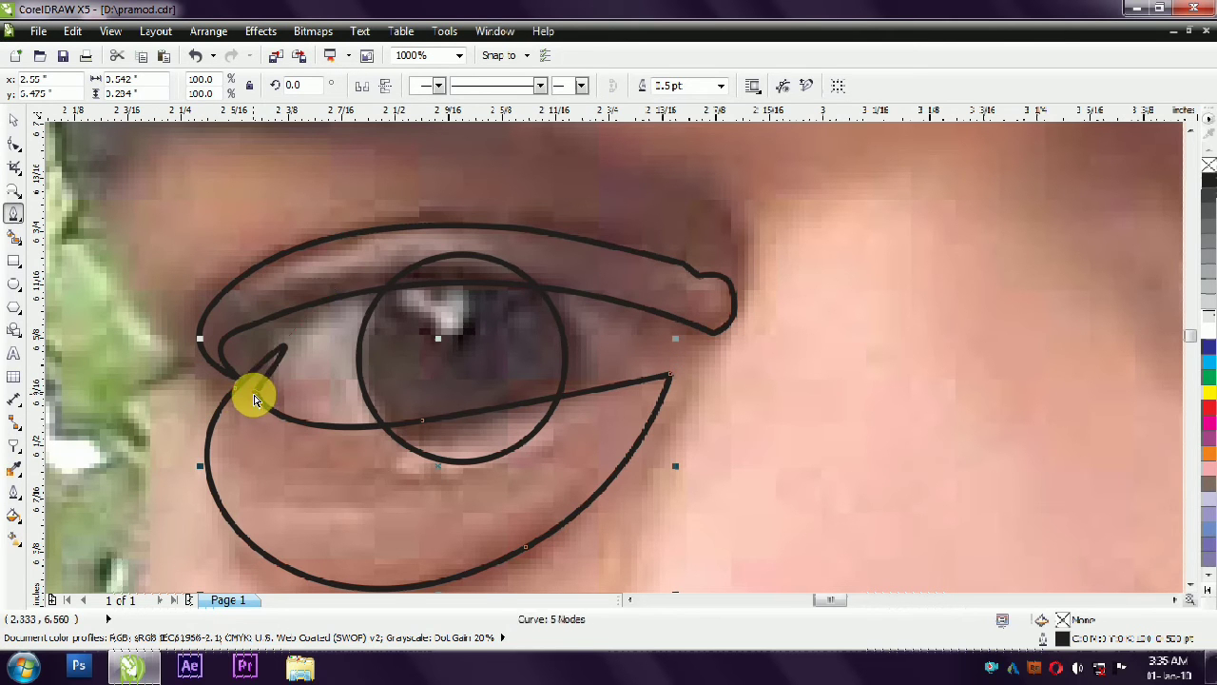
right_click(253, 393)
left_click(297, 220)
left_click_drag(329, 296, 251, 382)
scroll(283, 349, "down", 1)
key("space")
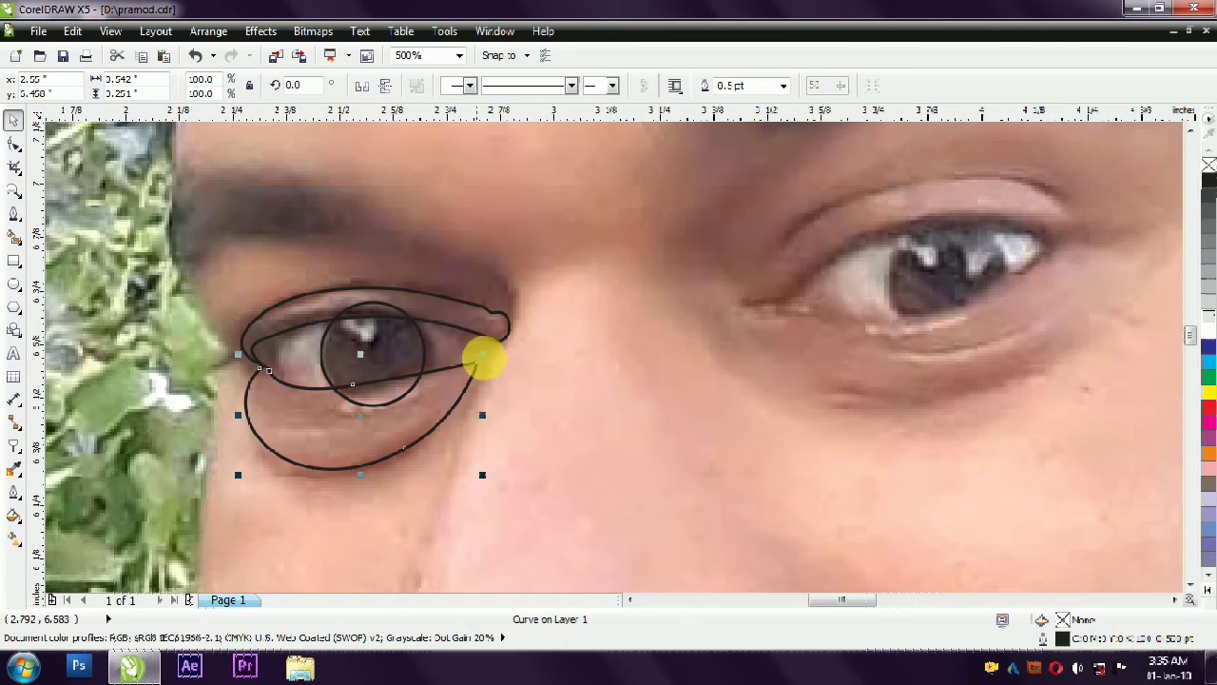
- Refine the lower edge of the upper lid shape by adjusting its curve handles at the outer and inner corners
scroll(471, 345, "up", 1)
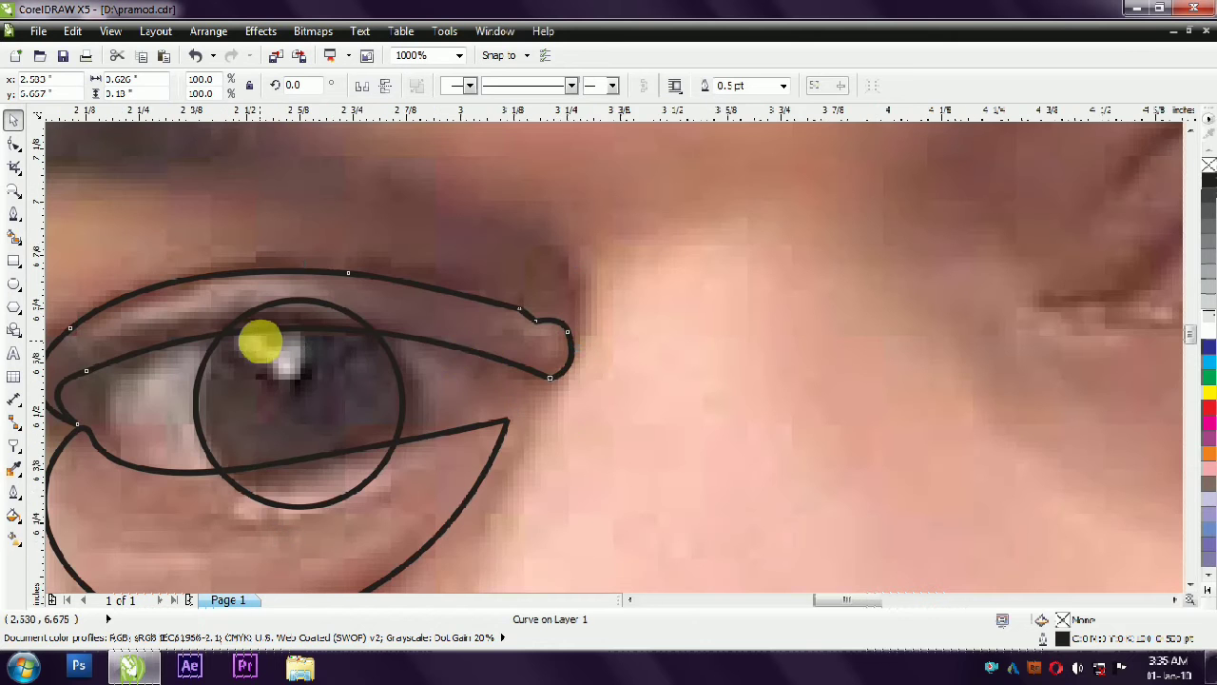
scroll(136, 279, "up", 1)
key("space")
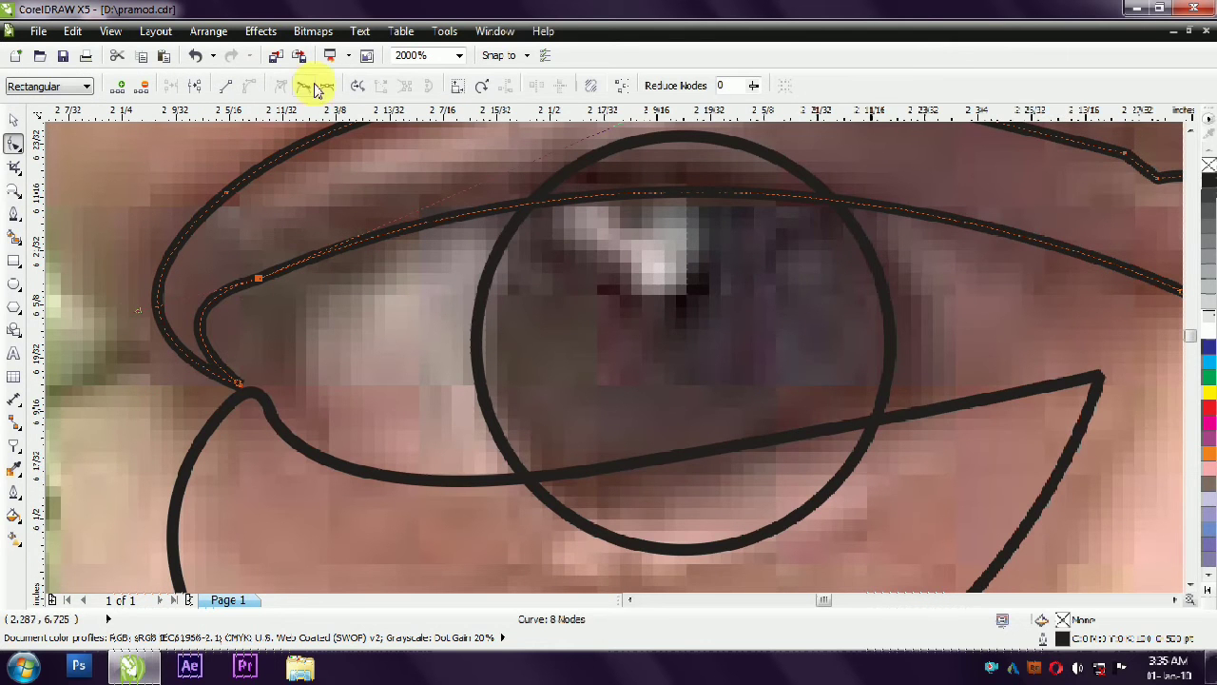
left_click_drag(142, 319, 184, 320)
scroll(190, 351, "down", 2)
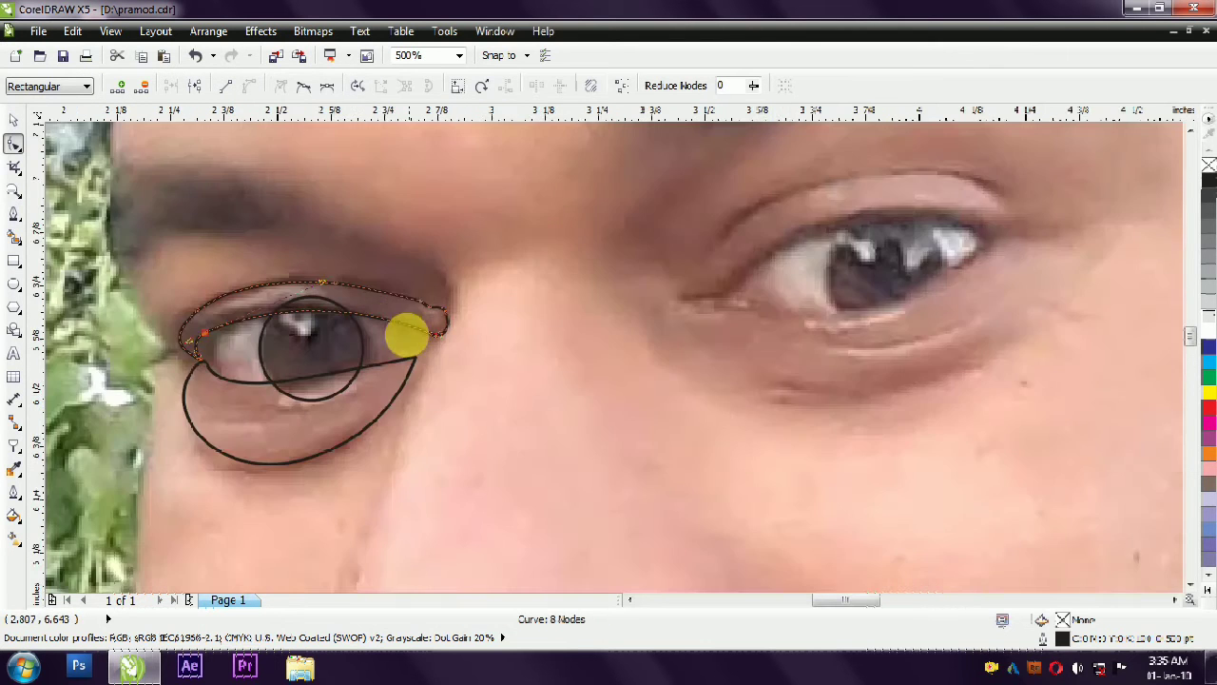
scroll(390, 330, "up", 1)
left_click_drag(482, 344, 419, 340)
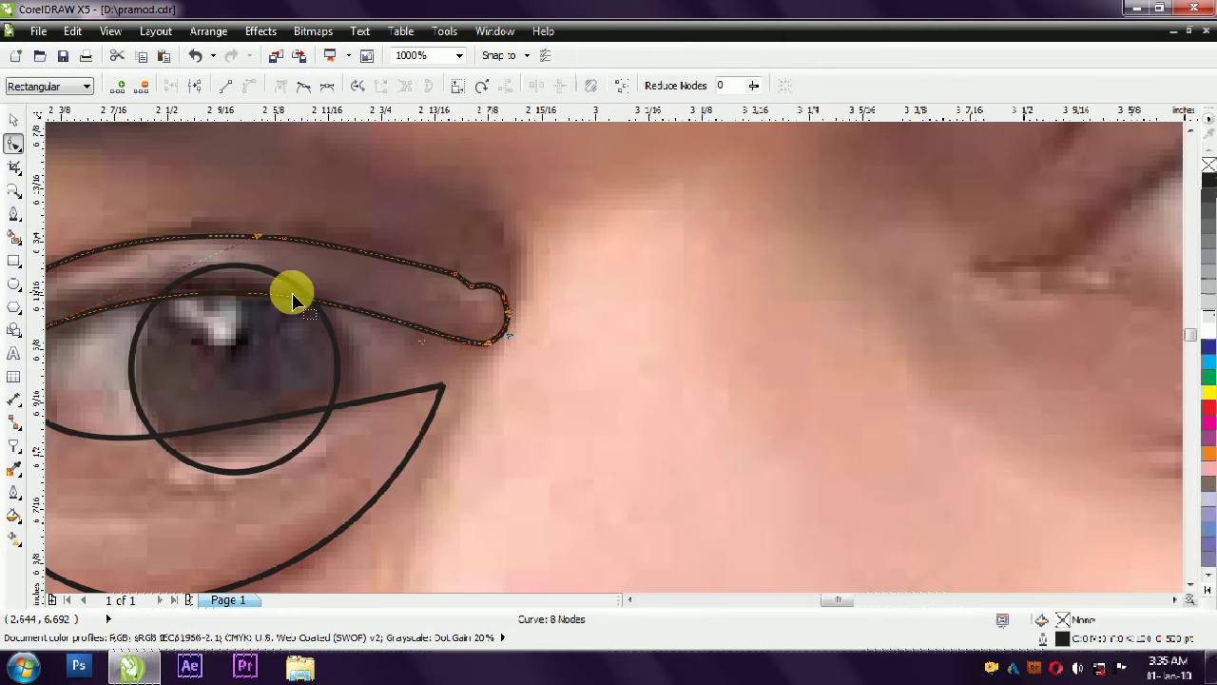
scroll(306, 329, "down", 1)
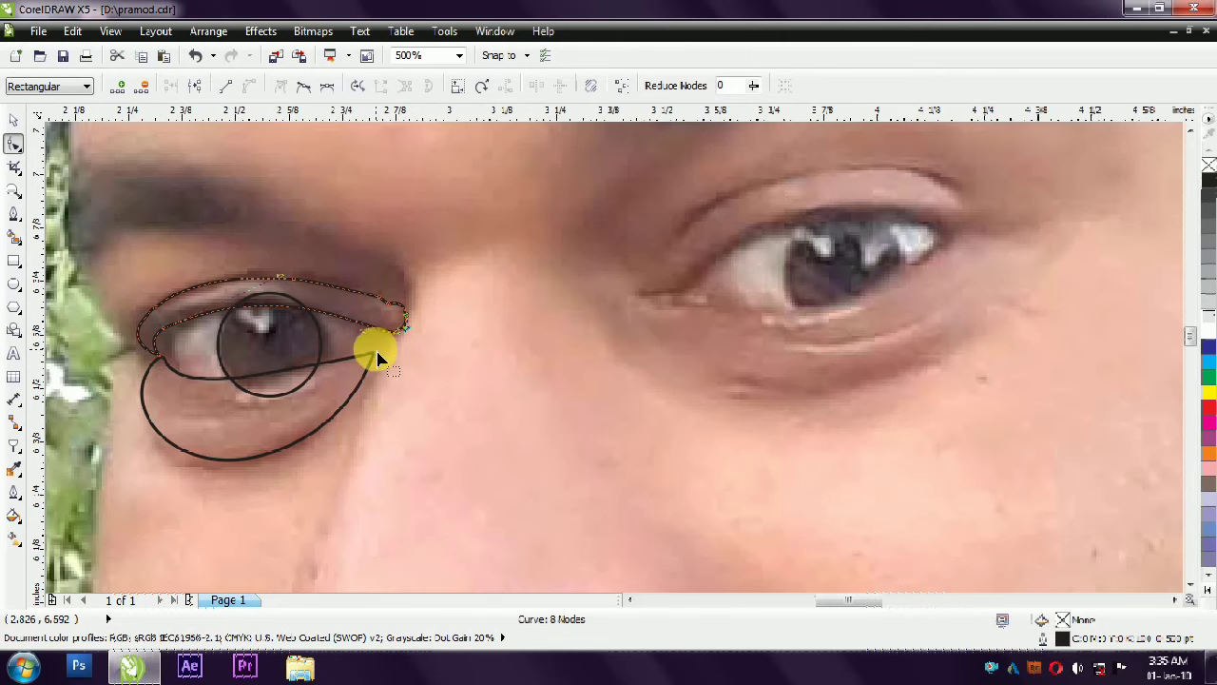
- Trace a thin crescent inside the bag under the left eye, about 0.34 in wide and 0.11 in high
left_click(13, 215)
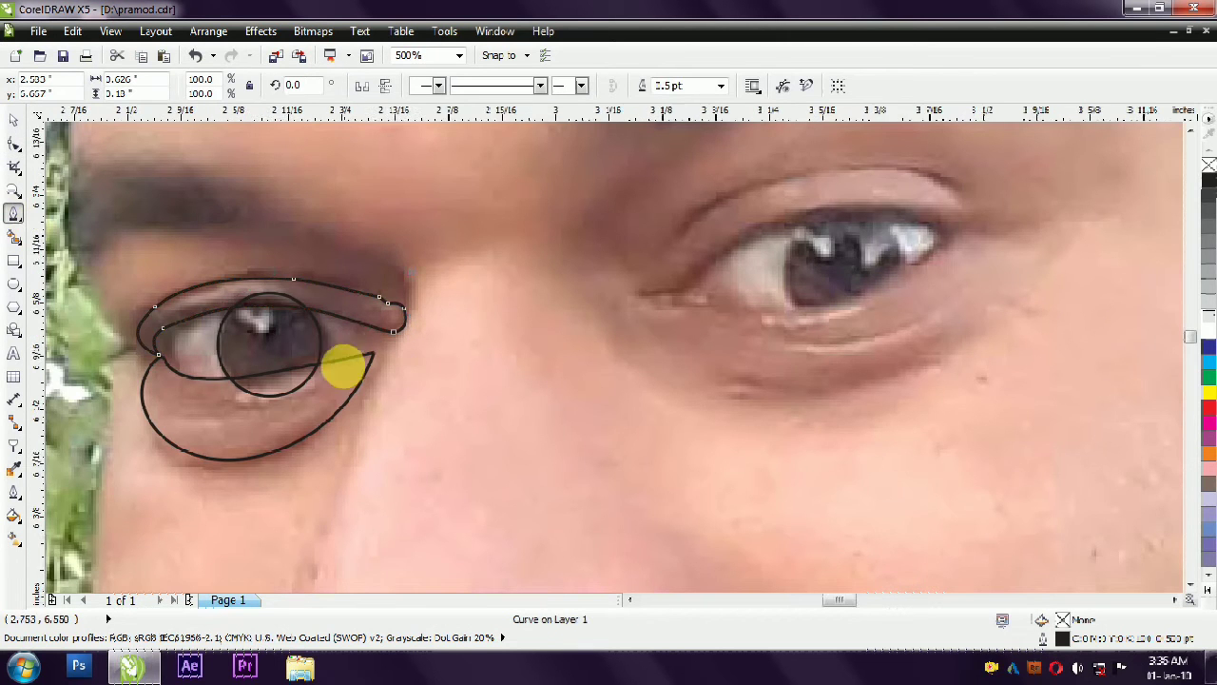
scroll(346, 370, "down", 1)
scroll(261, 377, "up", 1)
scroll(256, 412, "down", 1)
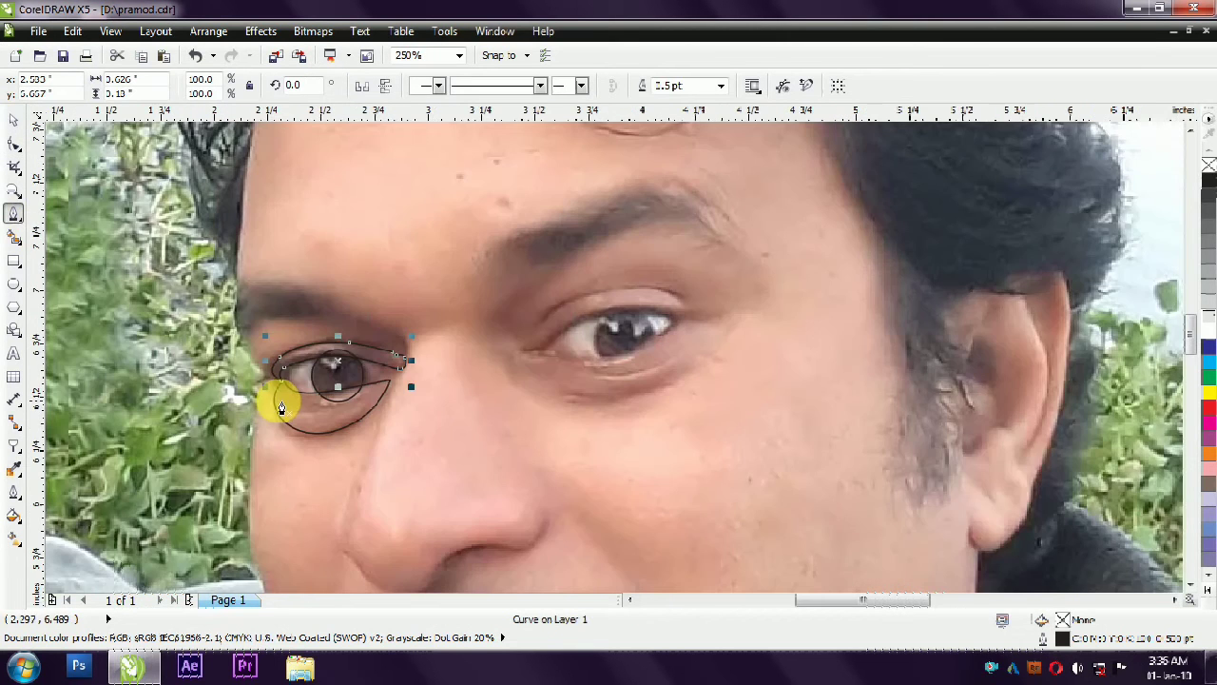
left_click(312, 422)
double_click(289, 427)
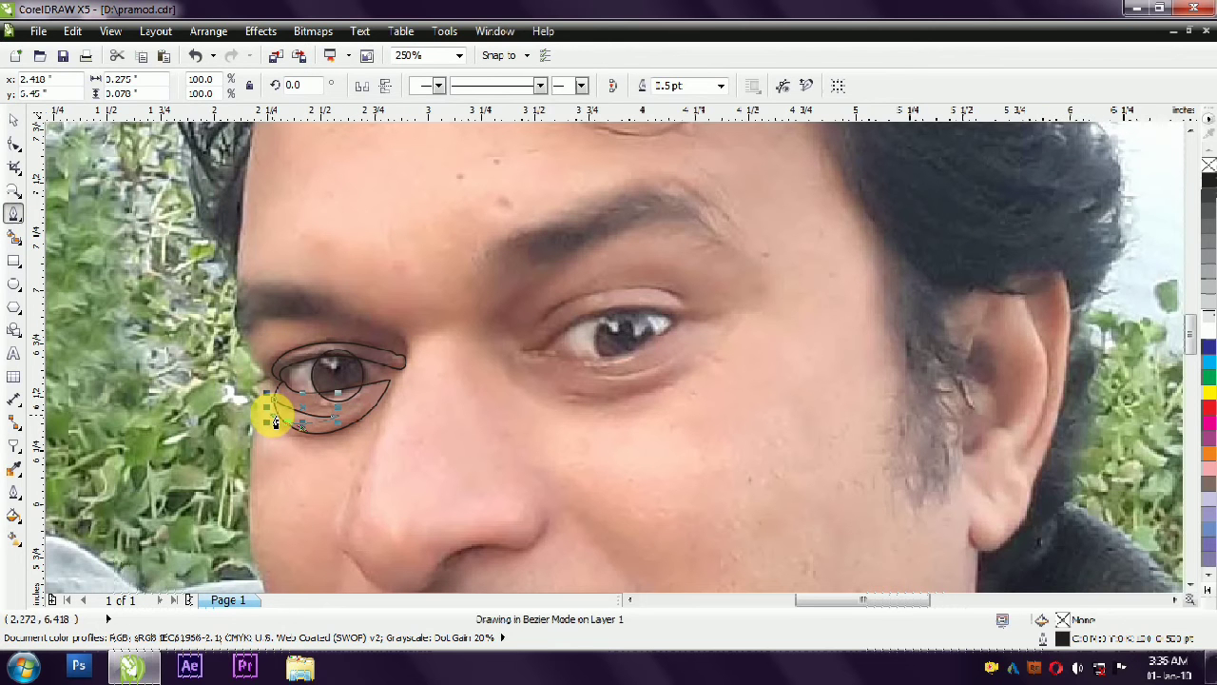
key("space")
- Try to move the left eye's shapes off the photo onto the traced face
scroll(304, 377, "down", 1)
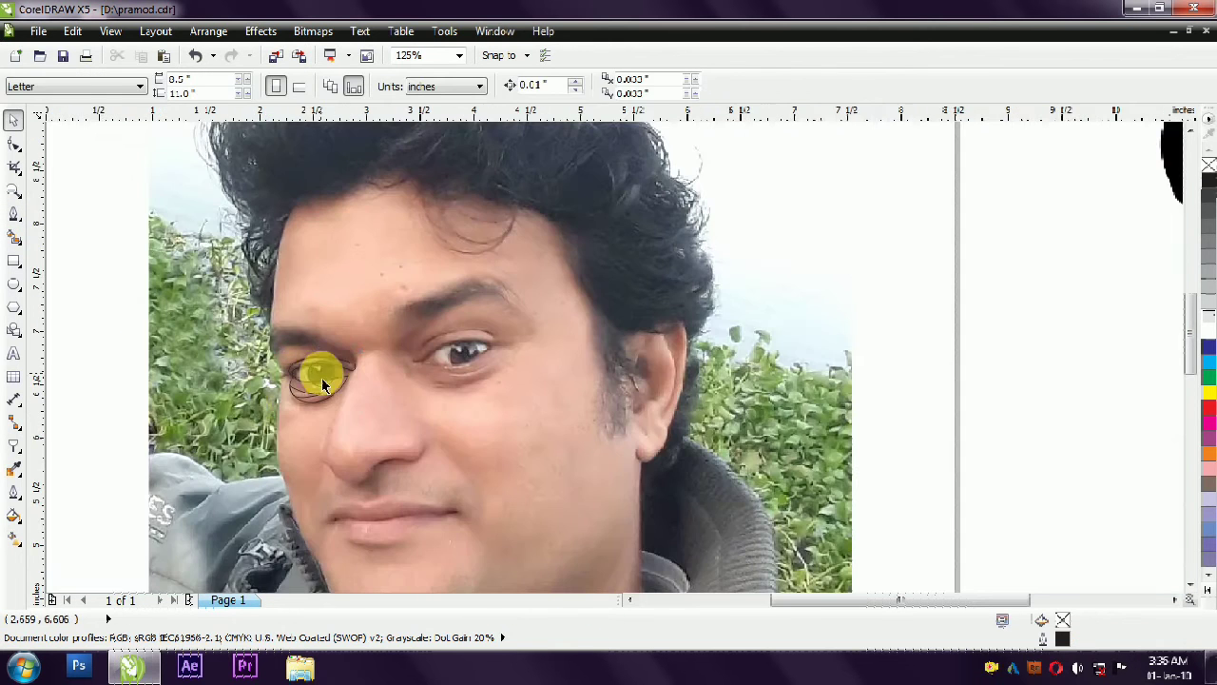
left_click_drag(365, 422, 366, 422)
scroll(290, 395, "up", 1)
scroll(309, 354, "down", 2)
left_click_drag(315, 352, 787, 352)
scroll(786, 351, "up", 1)
scroll(704, 325, "down", 1)
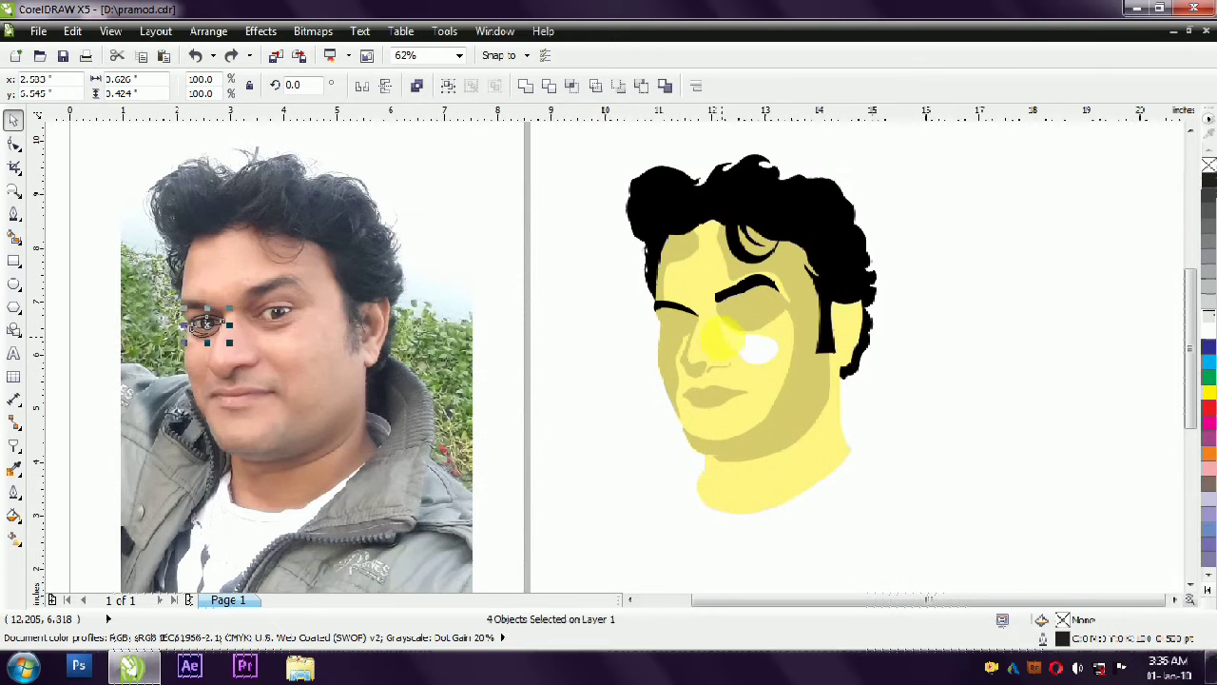
left_click(464, 224)
scroll(300, 287, "down", 1)
scroll(160, 244, "up", 1)
scroll(317, 348, "down", 1)
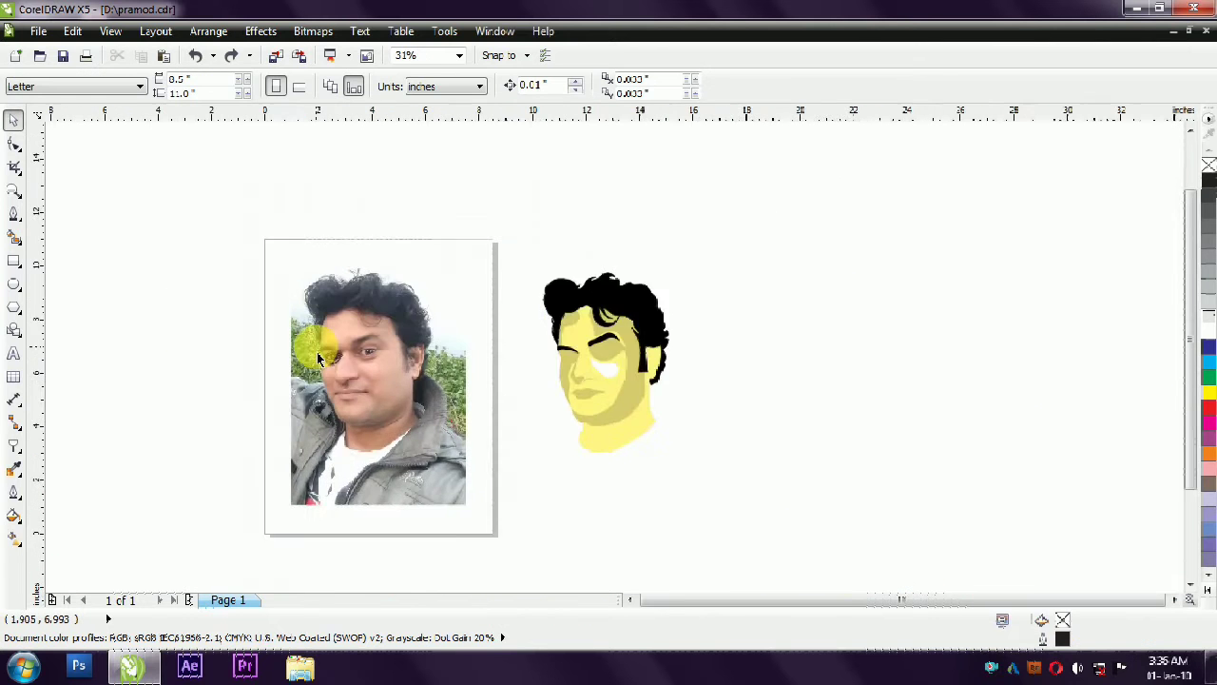
- Fill the left eye's upper lid and under-eye shapes with the face shadow's colour darkened with black, and the iris with black
scroll(317, 348, "up", 1)
left_click(787, 398)
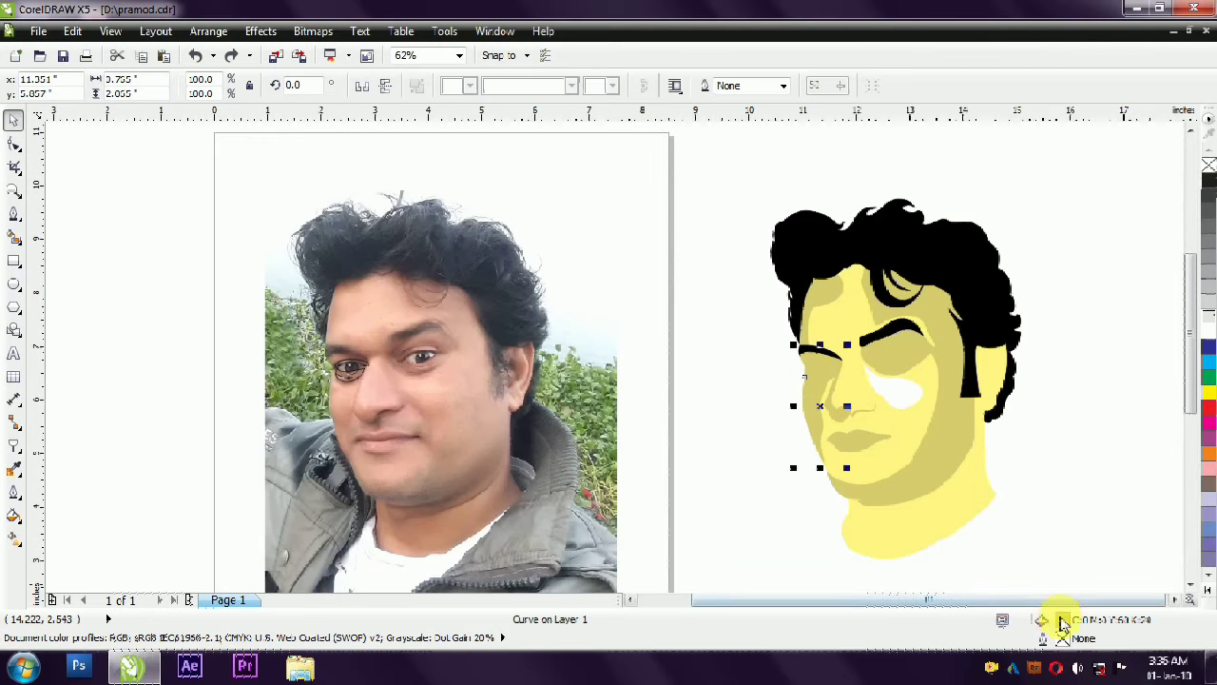
left_click(348, 371)
scroll(343, 375, "up", 2)
left_click(1209, 591)
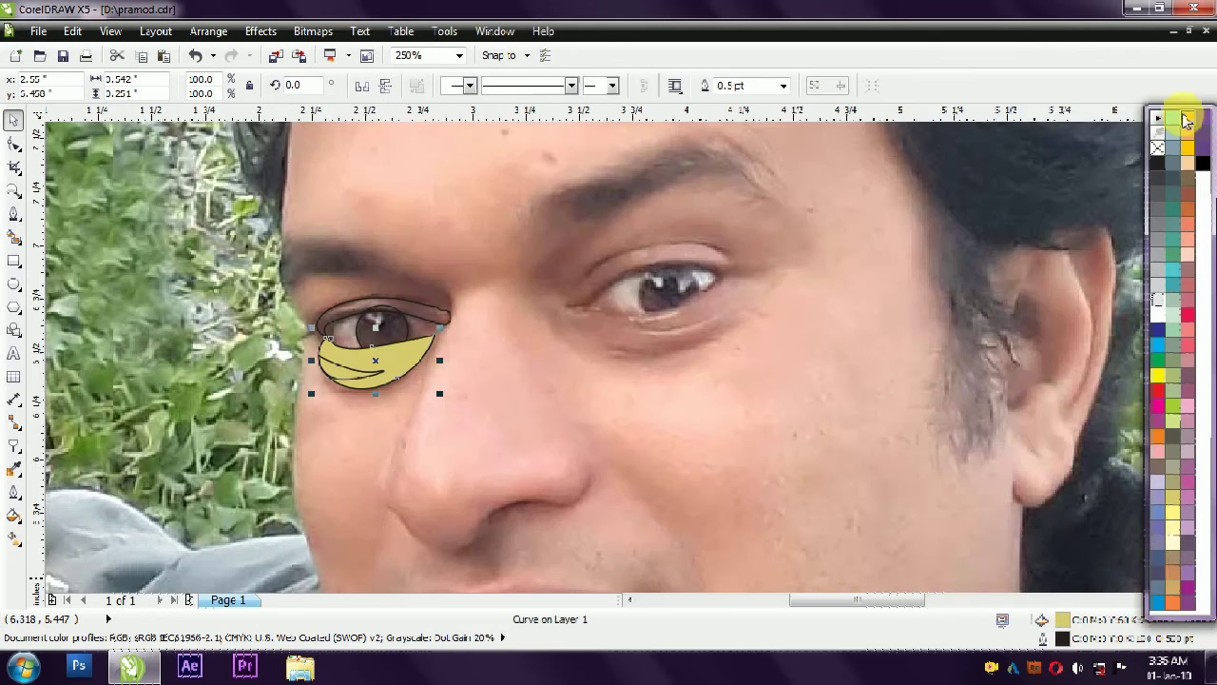
left_click(1203, 163, "ctrl")
left_click(1203, 164, "ctrl")
left_click(403, 303)
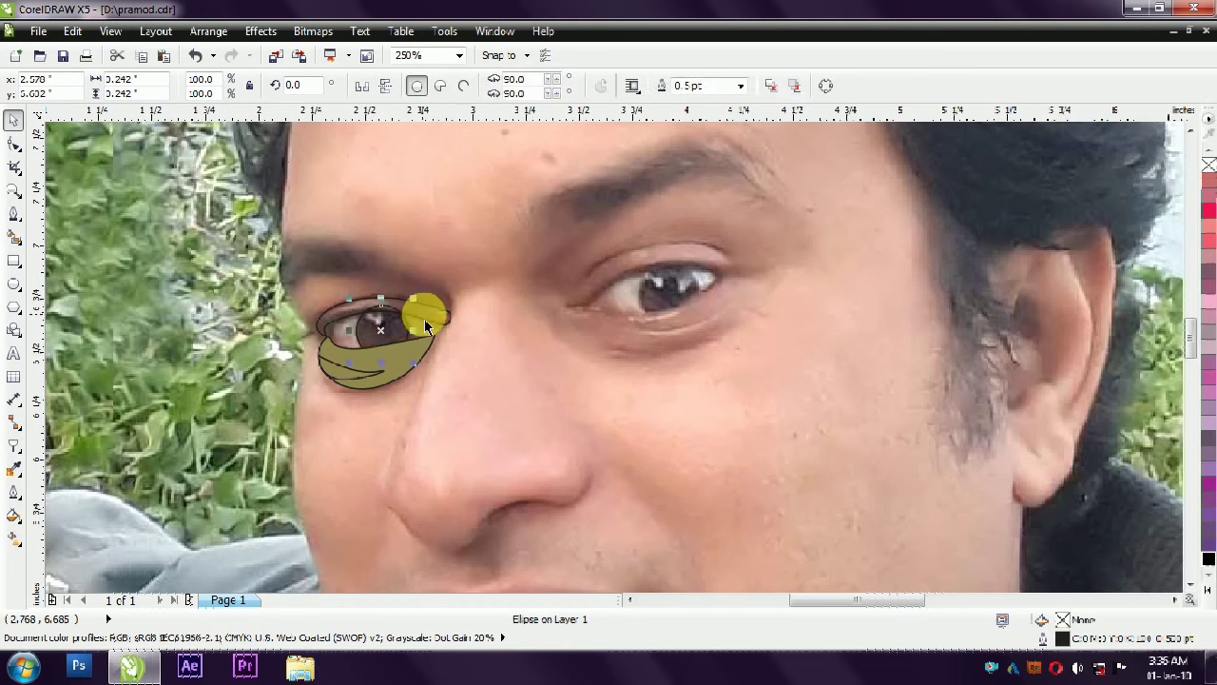
left_click(1208, 559)
- Fill the crescent under the left eye with the traced face's light yellow and remove the outlines from the eye shapes
left_click(335, 373)
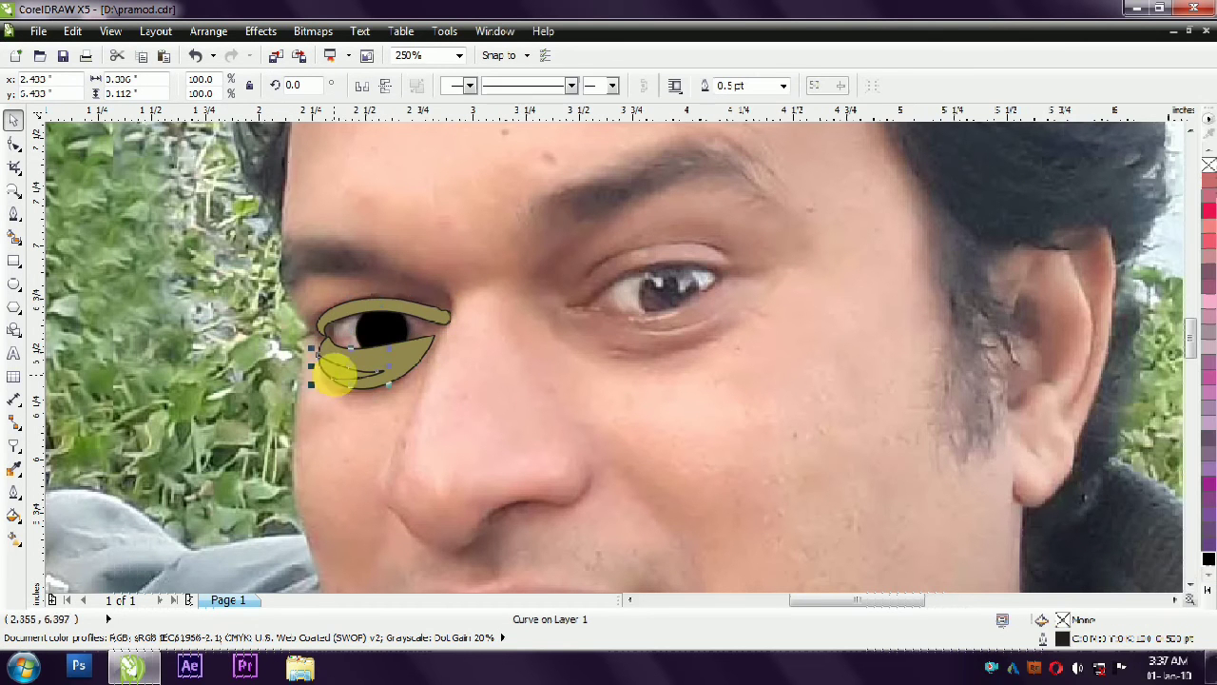
scroll(214, 337, "down", 2)
left_click(811, 516)
scroll(219, 338, "up", 2)
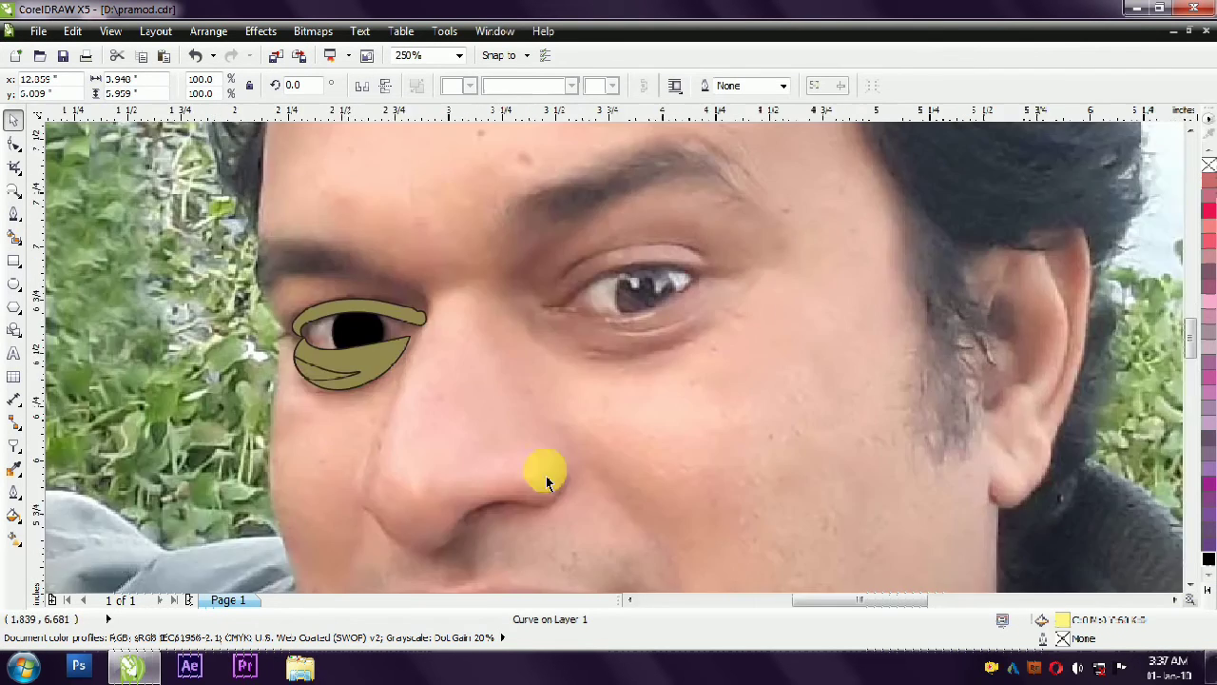
scroll(335, 299, "down", 1)
mouse_move(115, 249)
left_mouse_down()
mouse_move(372, 309)
mouse_move(392, 326)
mouse_move(523, 345)
left_mouse_up()
right_click(1208, 165)
left_click(1070, 273)
scroll(277, 261, "up", 1)
key("ctrl+z")
- Add two small white highlight circles without outlines, side by side on the upper part of the left iris
scroll(410, 348, "up", 1)
left_click(13, 285)
left_click_drag(398, 328, 411, 348)
left_click(1209, 590)
left_click(1154, 316)
left_click(13, 121)
scroll(259, 267, "up", 1)
right_click(530, 396)
left_click_drag(561, 410, 556, 378)
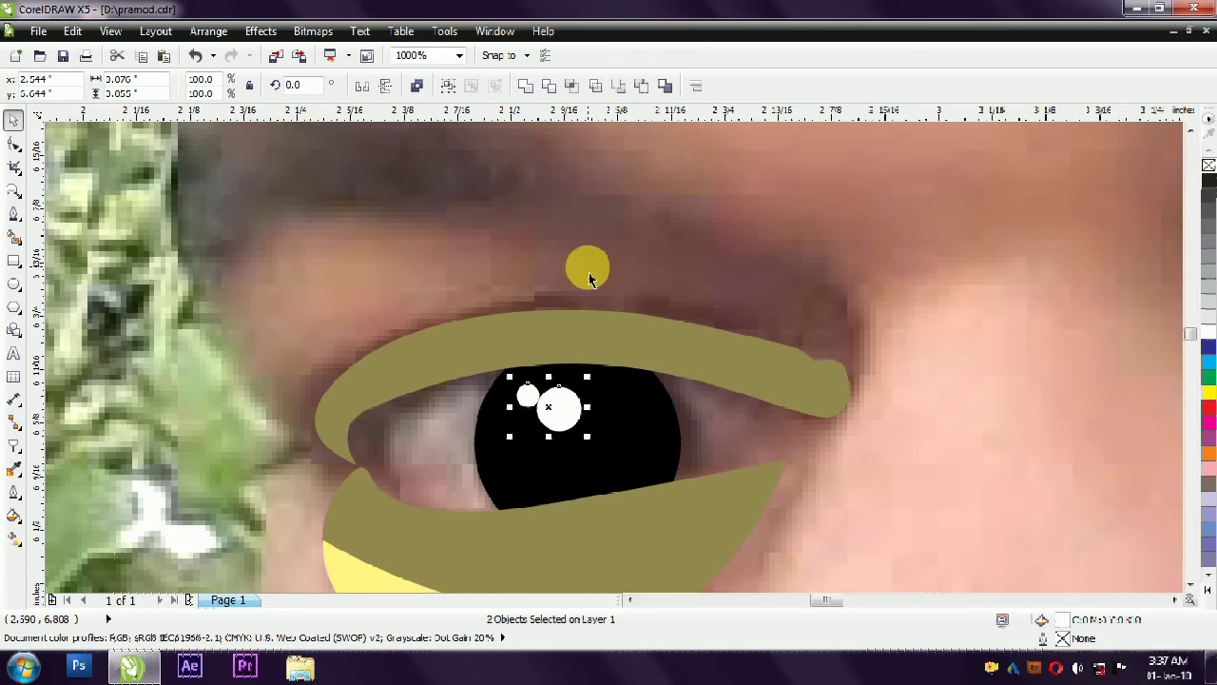
- Group the traced hair and face shapes and move them back over the photo, aligned with the left eye shapes
scroll(568, 265, "down", 2)
scroll(178, 269, "down", 1)
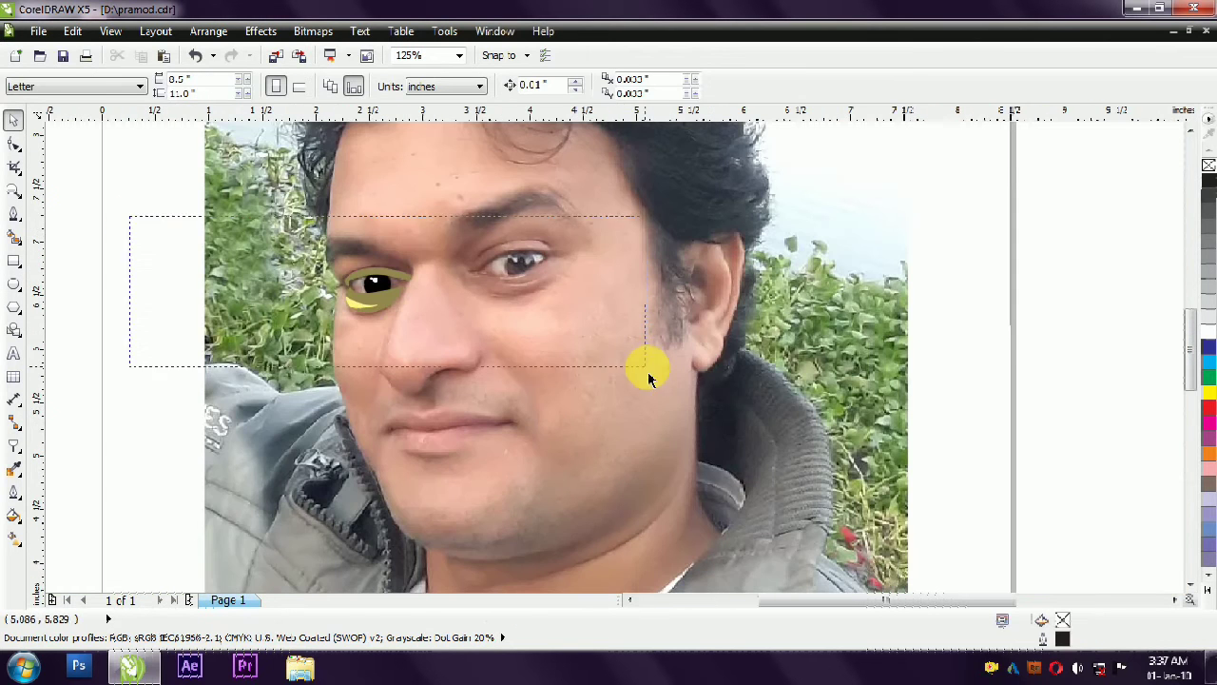
scroll(647, 379, "down", 1)
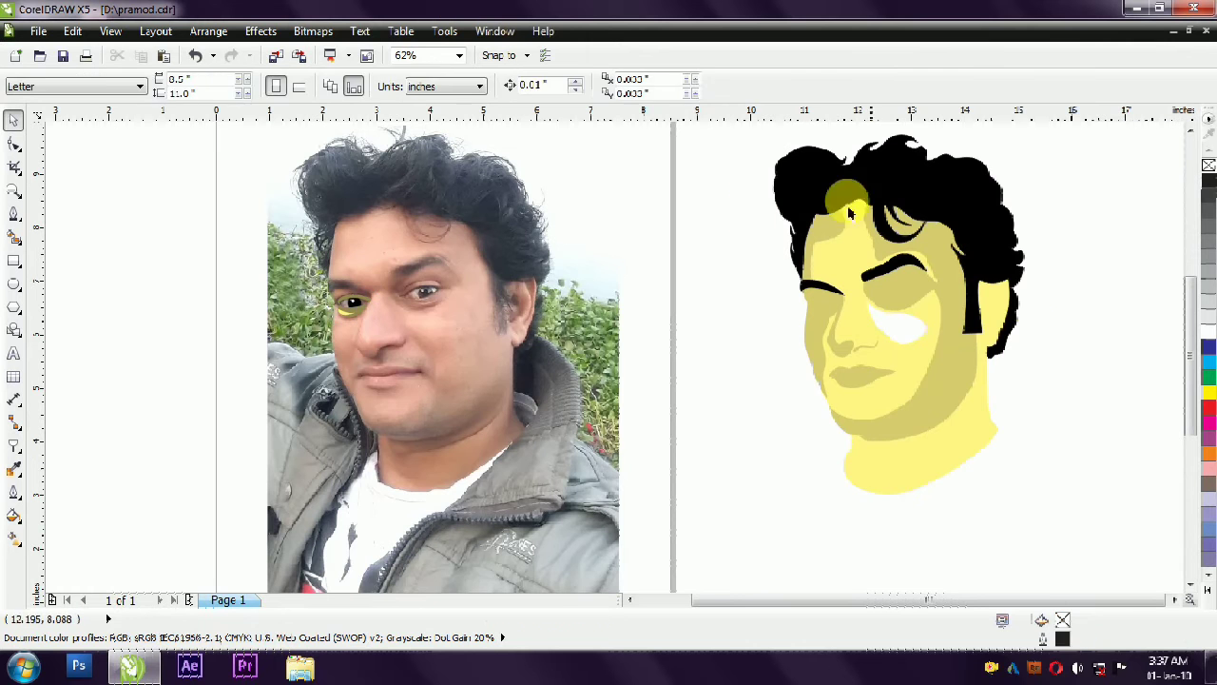
left_click_drag(849, 207, 1069, 548)
key("ctrl+g")
left_click_drag(917, 341, 448, 393)
scroll(219, 304, "up", 1)
left_click(209, 306)
- Trace a closed outline for the white of the left eye, about 0.56 in wide and 0.25 in high
scroll(406, 322, "up", 2)
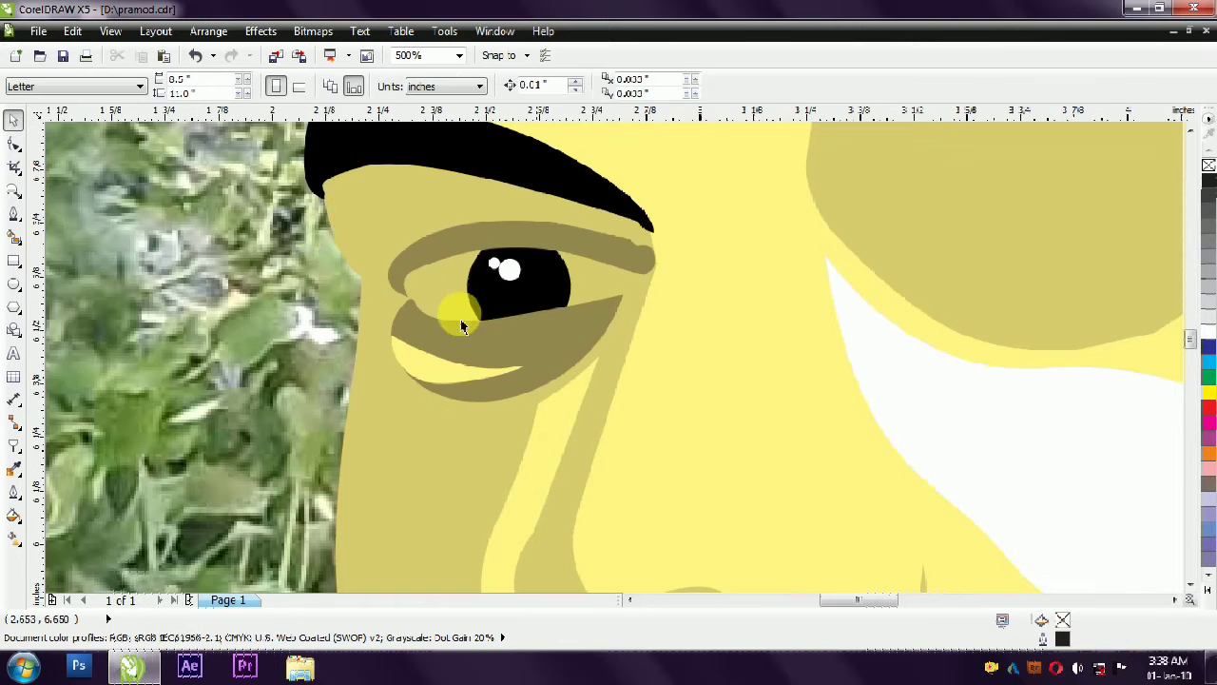
left_click(13, 214)
left_click(544, 235)
left_click(645, 269)
left_click_drag(617, 299, 592, 309)
left_click_drag(431, 326, 407, 312)
left_click(402, 289)
left_click(425, 246)
left_click(483, 223)
left_click(534, 225)
left_click(543, 234)
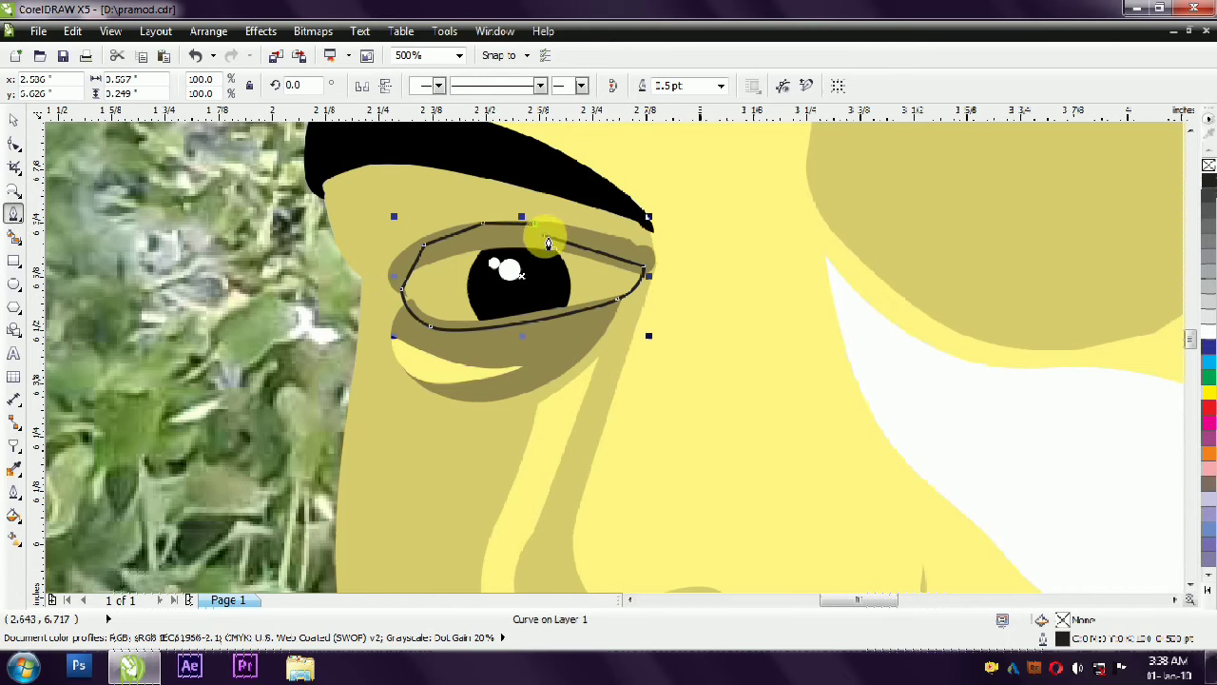
- Fill the eye-white shape with white and remove its outline
left_click(1209, 334)
left_click(14, 121)
right_click(1209, 165)
scroll(418, 318, "down", 2)
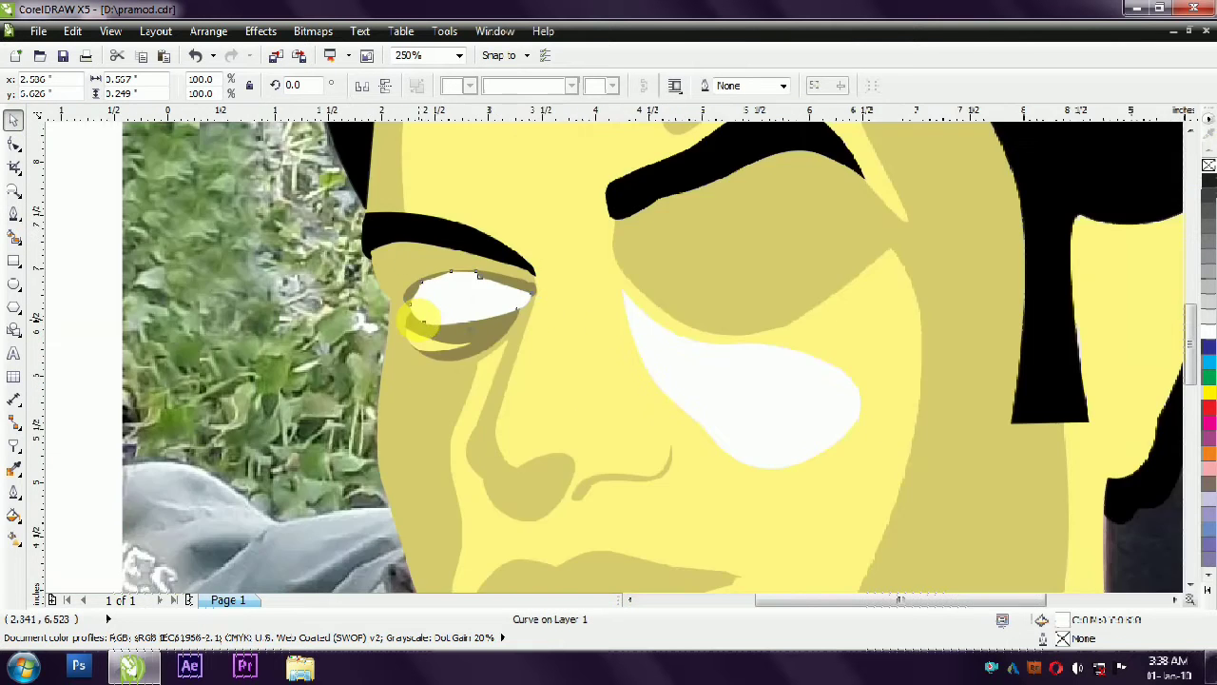
- Reorder the left eye's shapes so the iris, highlights and lids sit in front of the eye white
scroll(371, 313, "up", 1)
left_click(501, 361)
key("shift+Page_Up")
left_click(165, 372)
scroll(454, 299, "down", 1)
scroll(430, 349, "down", 1)
scroll(401, 383, "up", 2)
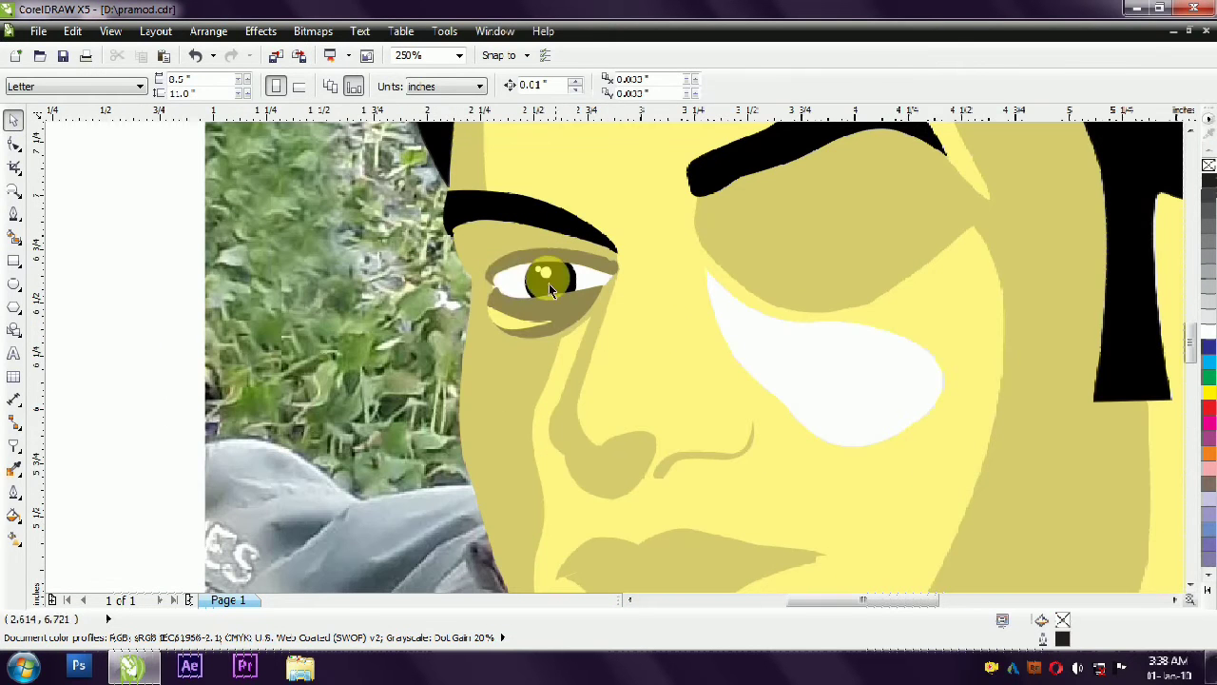
- Select all the traced face and eye shapes and move them off the photo to its right
scroll(390, 242, "down", 2)
left_click(197, 319)
left_click_drag(242, 477, 802, 141)
left_click_drag(538, 237, 962, 236)
left_click(769, 413)
scroll(421, 317, "up", 1)
scroll(425, 318, "down", 1)
scroll(421, 315, "up", 1)
scroll(421, 318, "up", 1)
- Trace a crescent highlight between the left eyebrow and upper eyelid, about 0.25 in wide and 0.13 in high
left_click(12, 217)
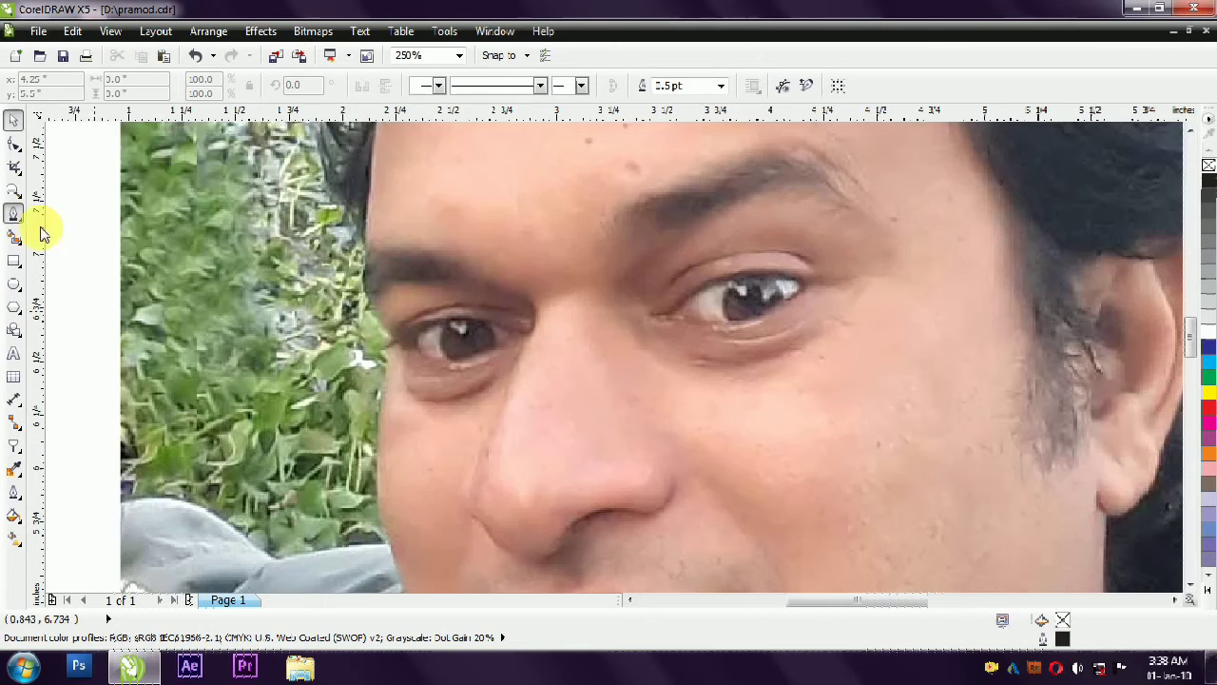
key("Escape")
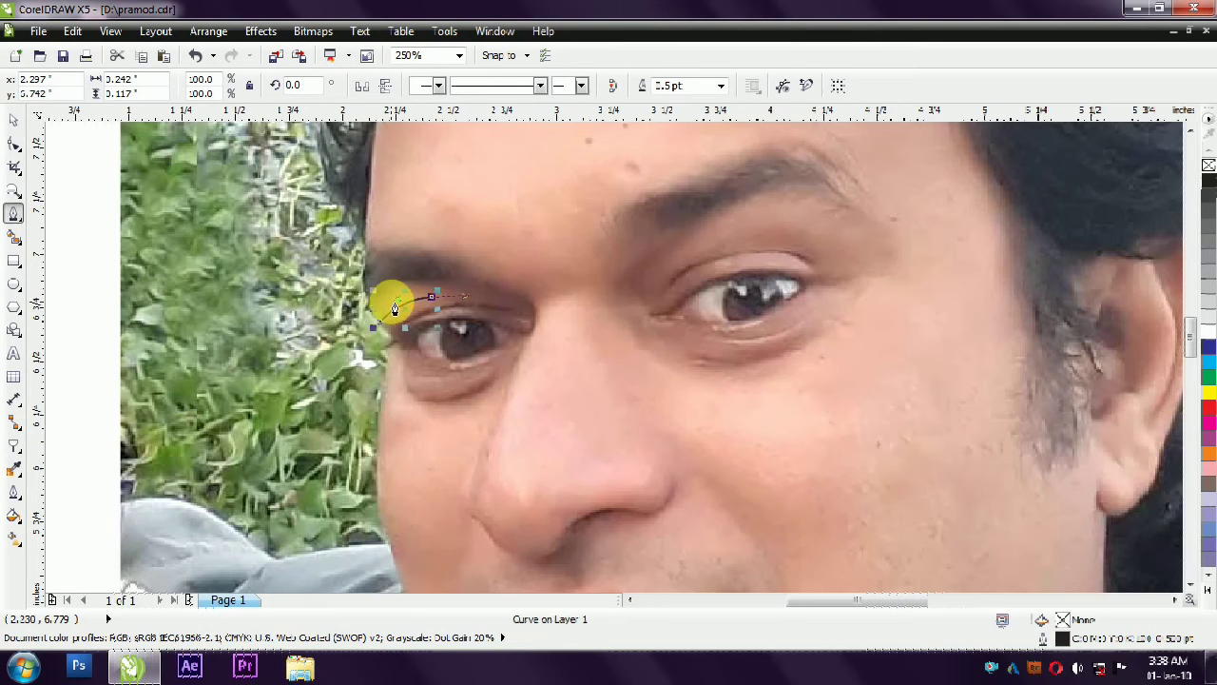
scroll(359, 321, "up", 2)
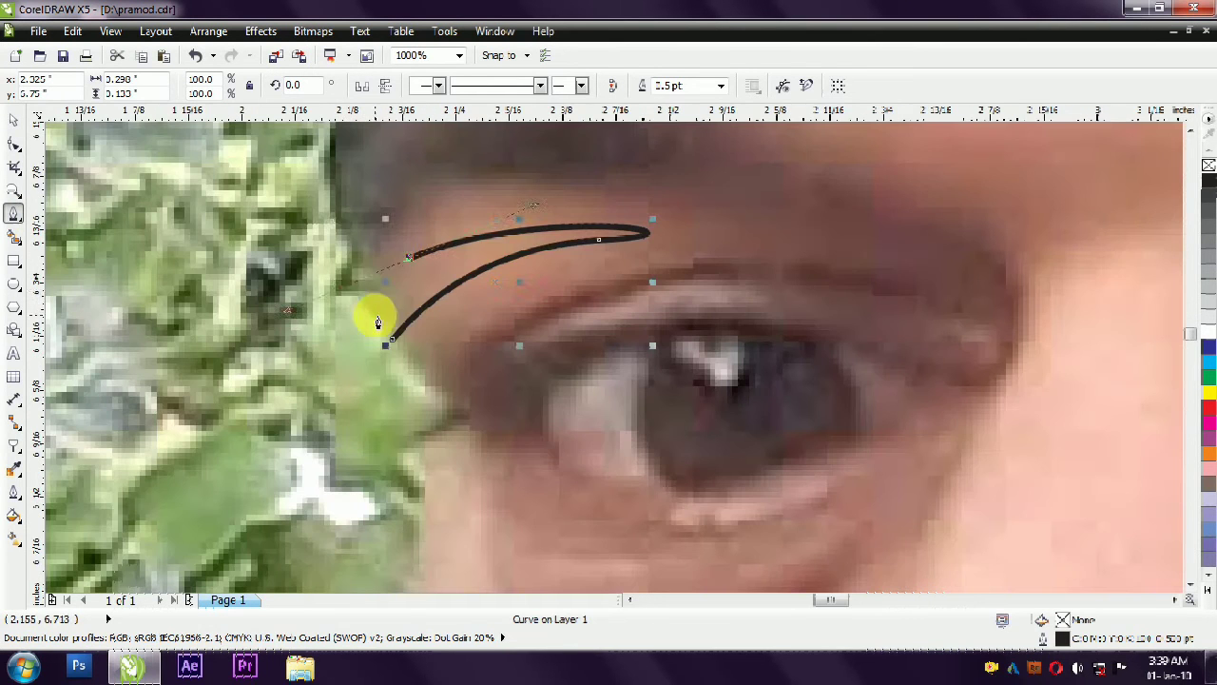
left_click(378, 280)
right_click(378, 279)
left_click(302, 307)
left_click_drag(299, 306, 374, 272)
right_click(601, 240)
left_click(700, 235)
left_click_drag(738, 234, 524, 220)
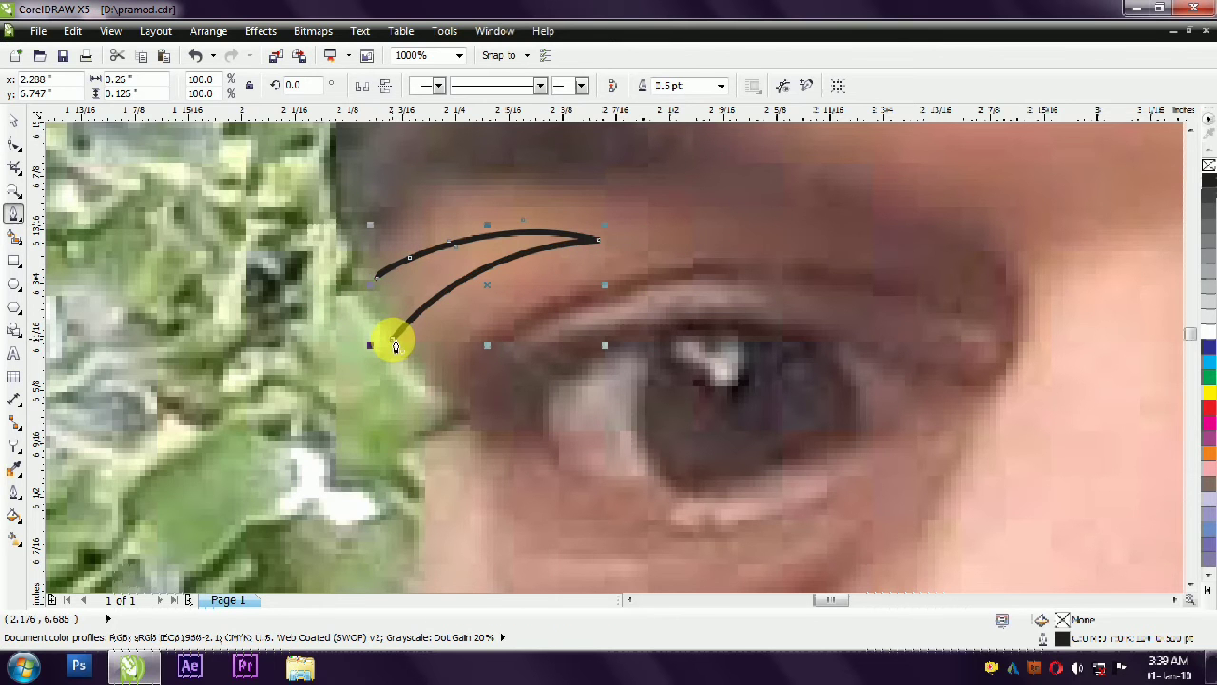
left_click(14, 144)
left_click(383, 308)
- Move the crescent from the photo onto the vector face, between the left eyebrow and eyelid
left_click(14, 123)
scroll(438, 290, "down", 3)
left_click_drag(437, 290, 1033, 312)
scroll(1030, 312, "down", 3)
scroll(1081, 311, "up", 4)
left_click_drag(248, 340, 744, 304)
left_click(613, 321)
left_click(761, 312)
left_click(619, 328)
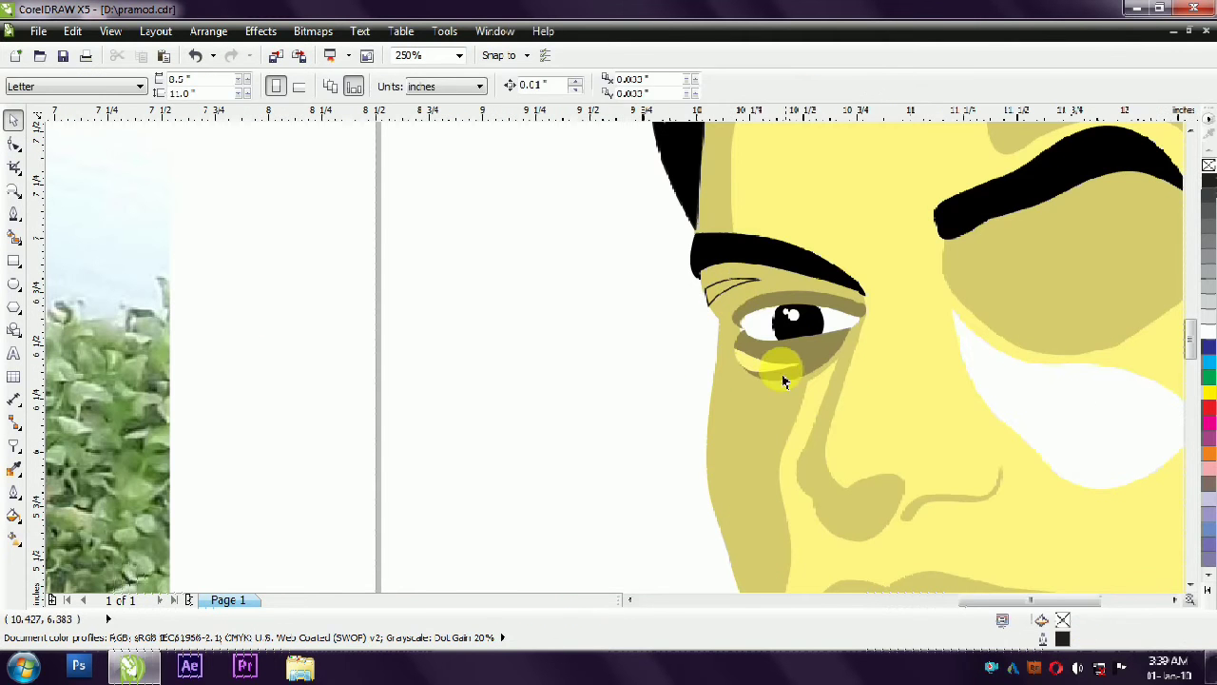
- Fill the crescent with the light yellow of the lower-lid highlight and remove its outline
left_click(784, 370, "ctrl")
left_click(721, 292)
left_click(581, 272)
scroll(565, 335, "down", 2)
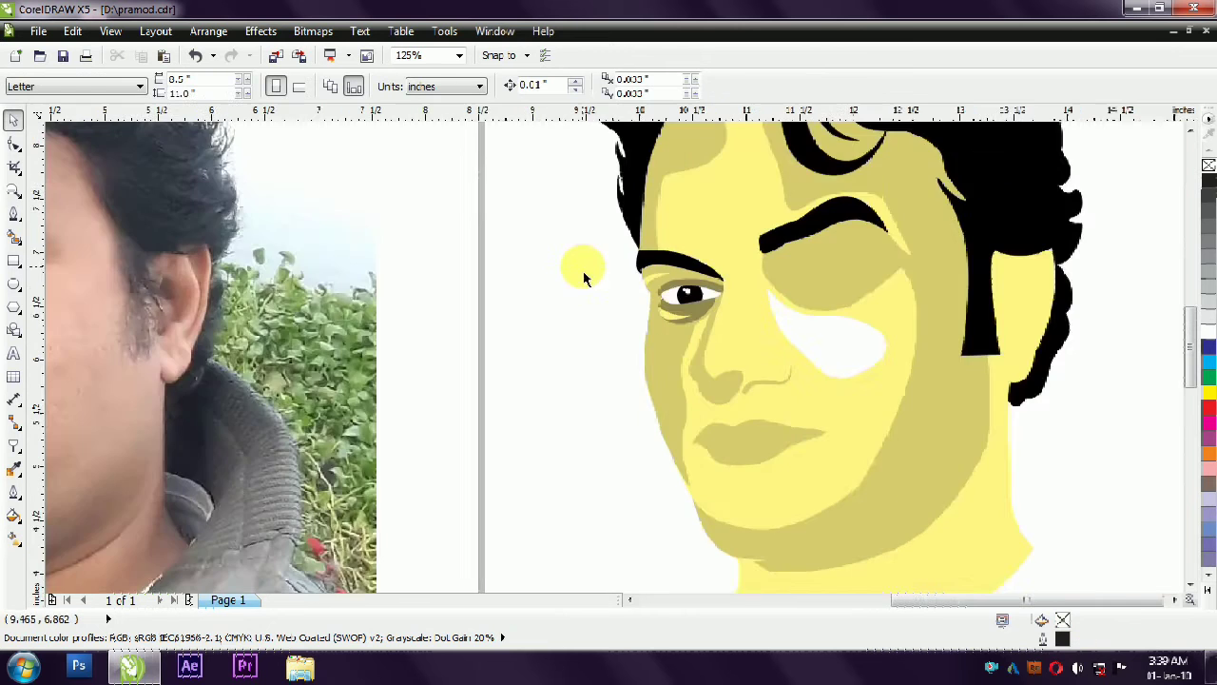
- Trace a thin crescent along the upper edge of the left eyelid, about 0.51 in wide, and remove its extra node
scroll(620, 309, "up", 3)
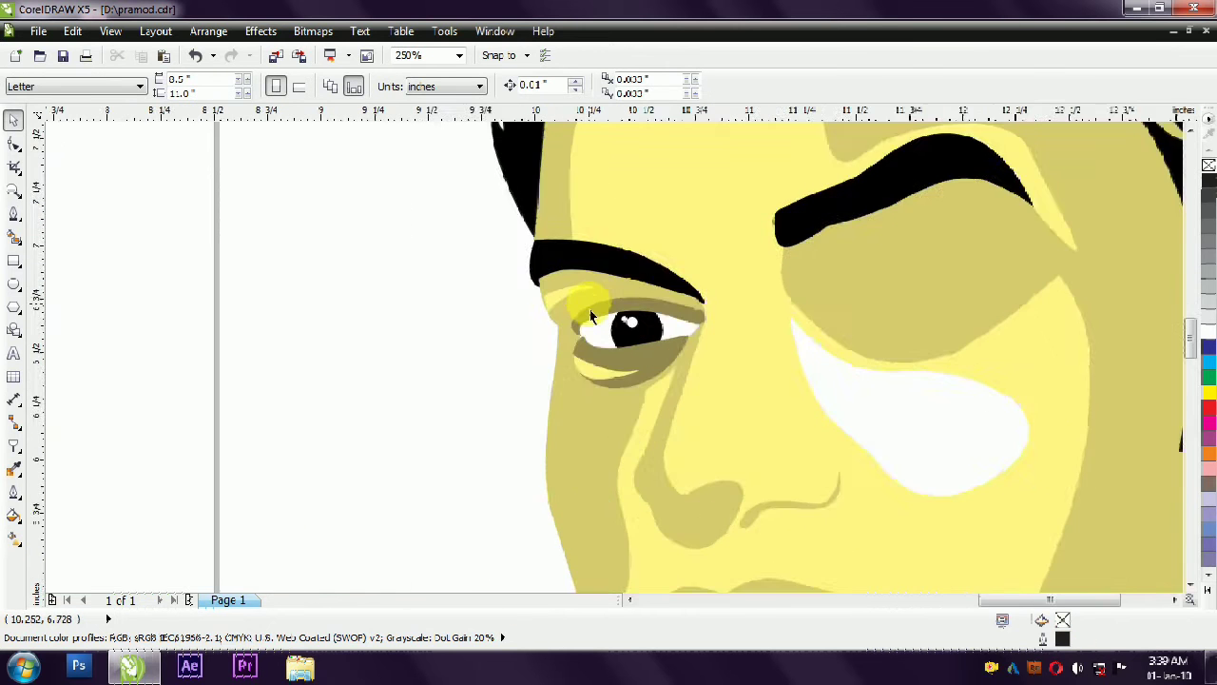
left_click(14, 214)
left_click(558, 339)
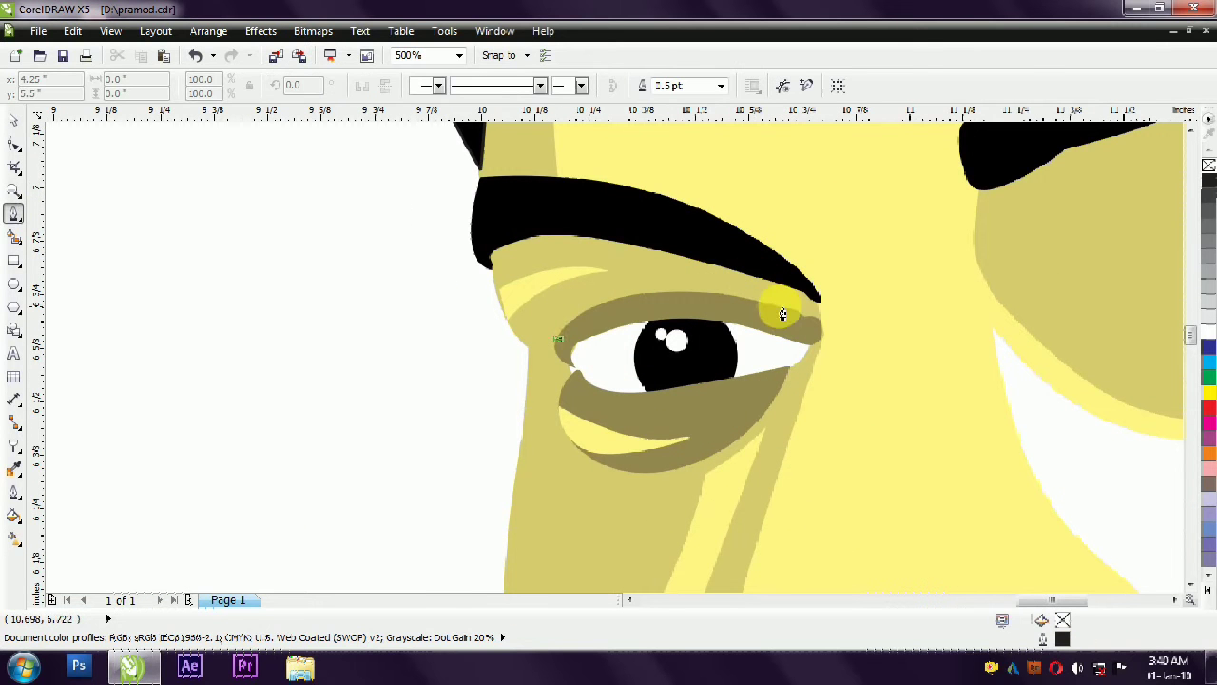
left_click_drag(922, 357, 700, 264)
left_click(642, 285)
right_click(779, 308)
left_click(823, 412)
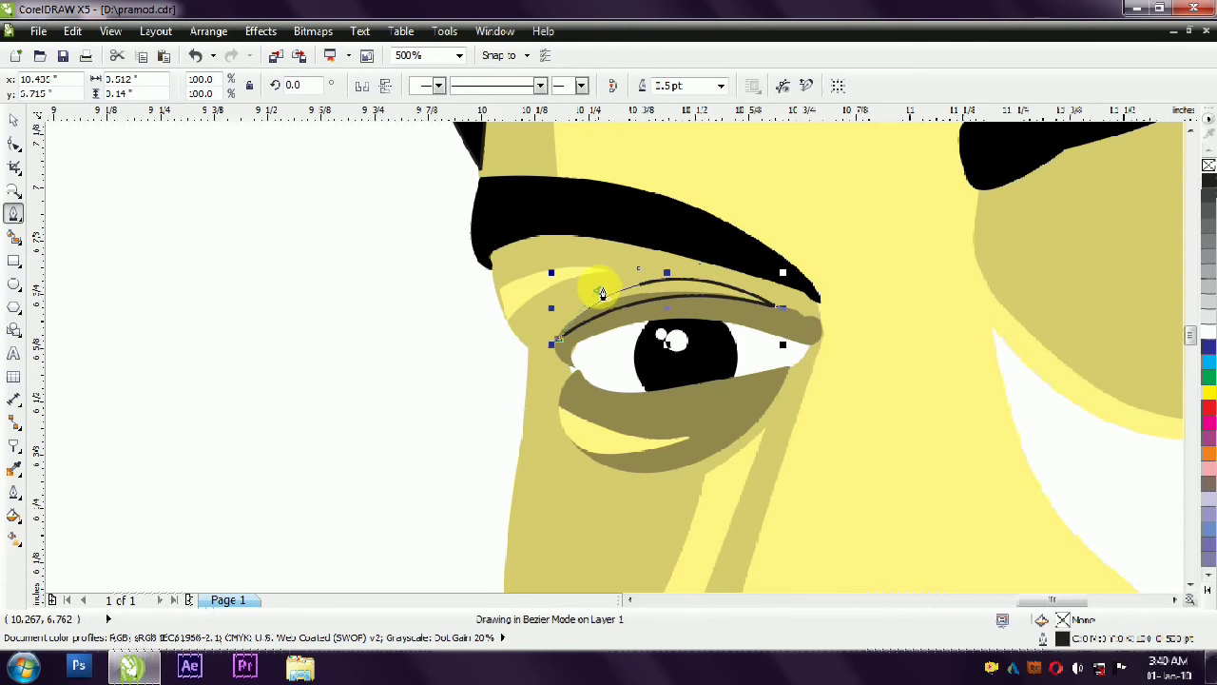
key("F10")
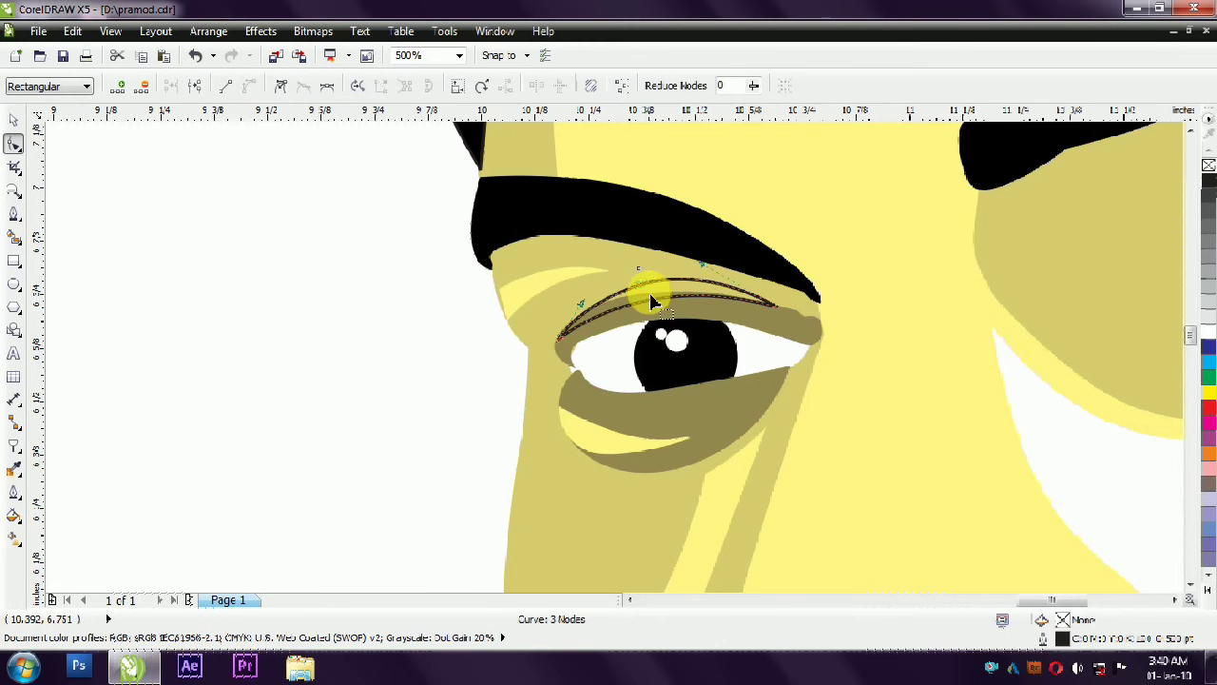
double_click(652, 303)
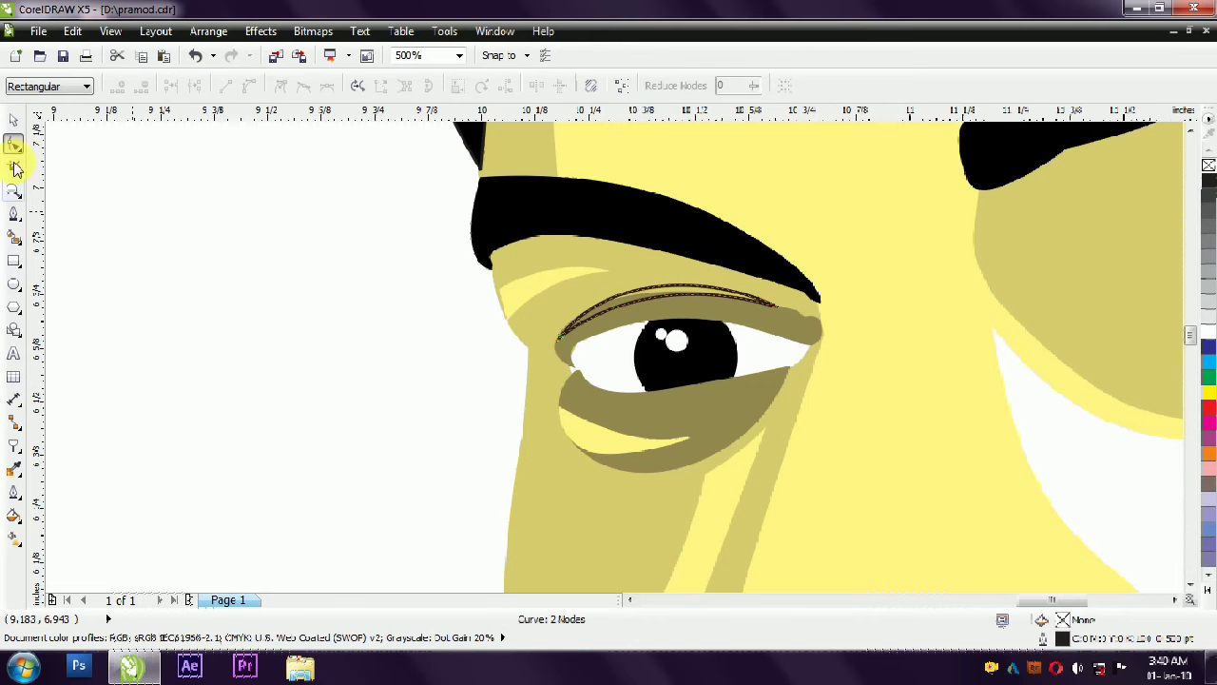
- Fill the thin eyelid crescent with the same light yellow as the highlight under the eyebrow and remove its outline
left_click(13, 121)
left_click(553, 283)
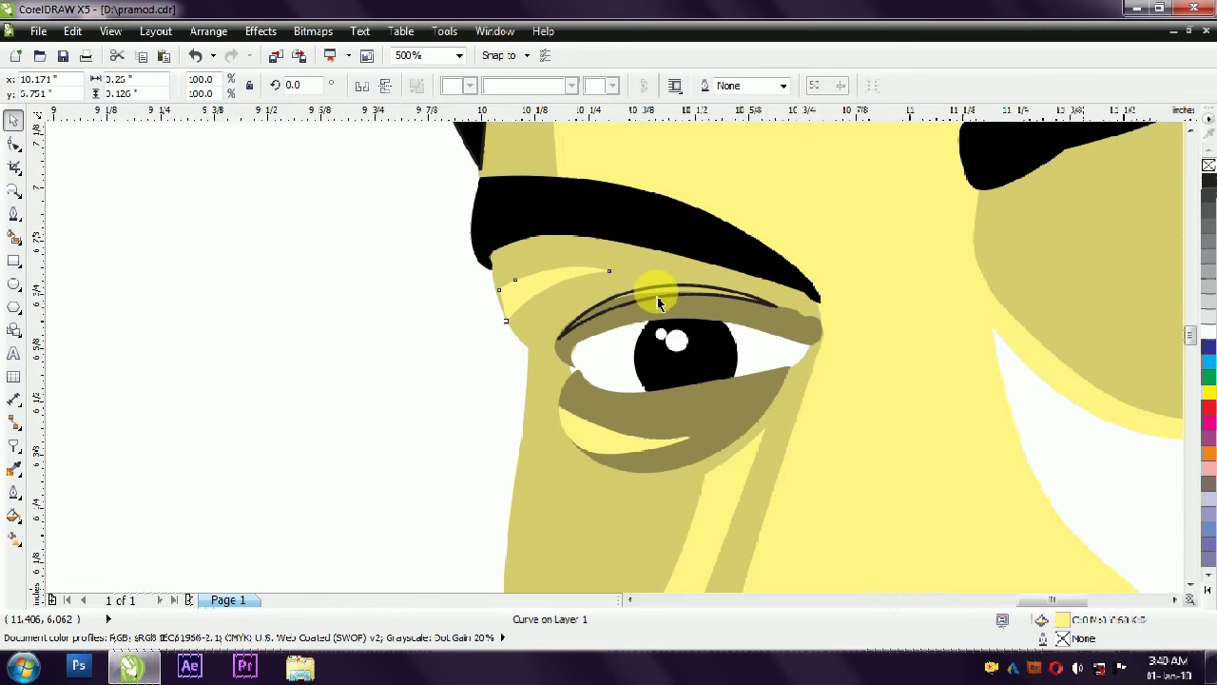
scroll(643, 292, "up", 2)
left_click(701, 280)
left_click(454, 286)
scroll(454, 286, "down", 5)
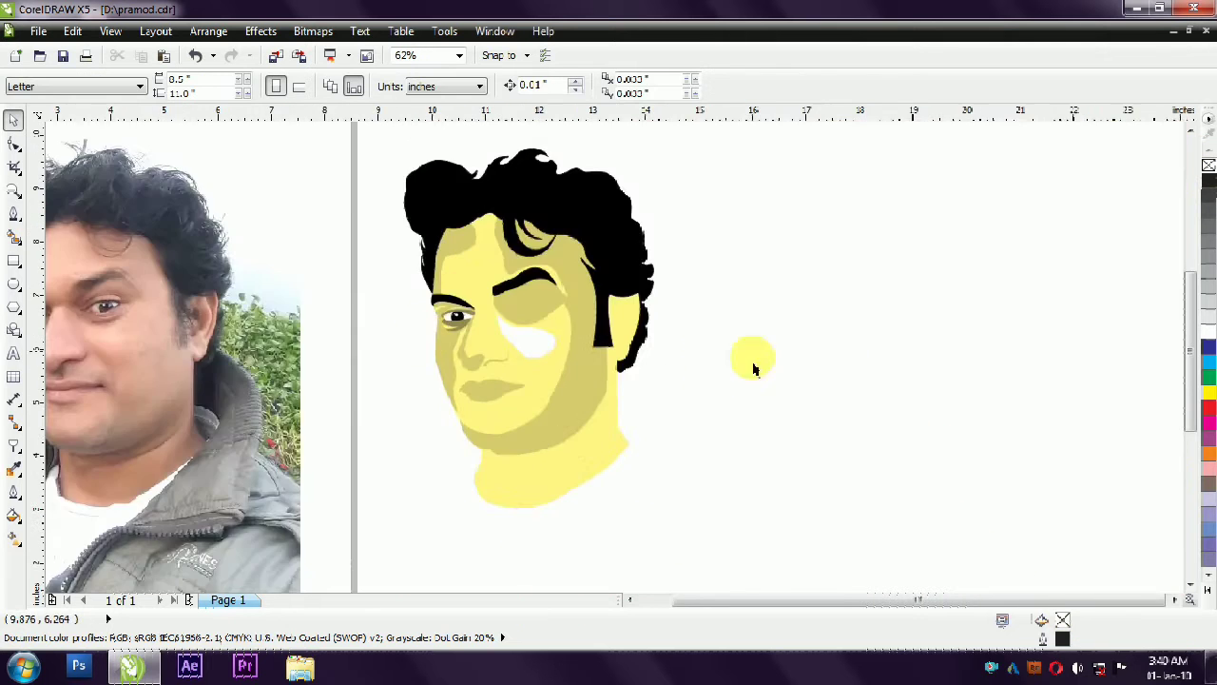
- Save the drawing
scroll(290, 211, "up", 1)
scroll(428, 329, "up", 1)
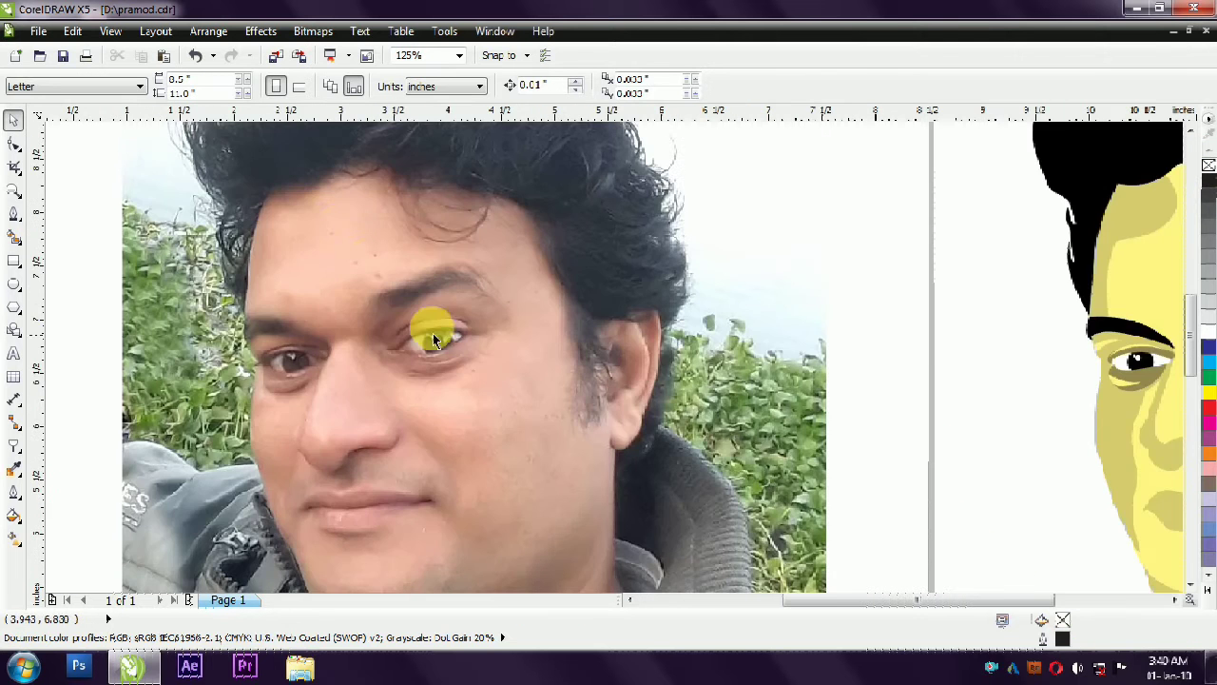
left_click(70, 54)
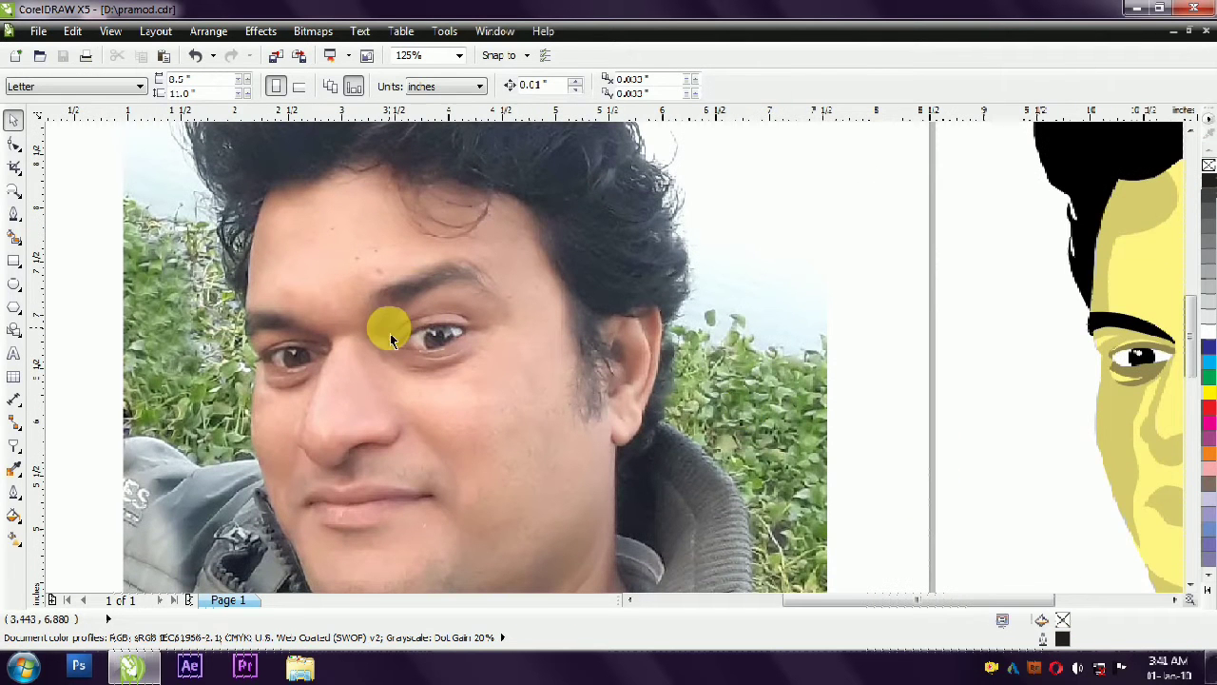
- Start the right eye's upper-lid outline with a curve along the lash line from outer to inner corner, about 0.62 in wide
scroll(390, 333, "up", 1)
scroll(320, 313, "down", 2)
scroll(320, 307, "up", 2)
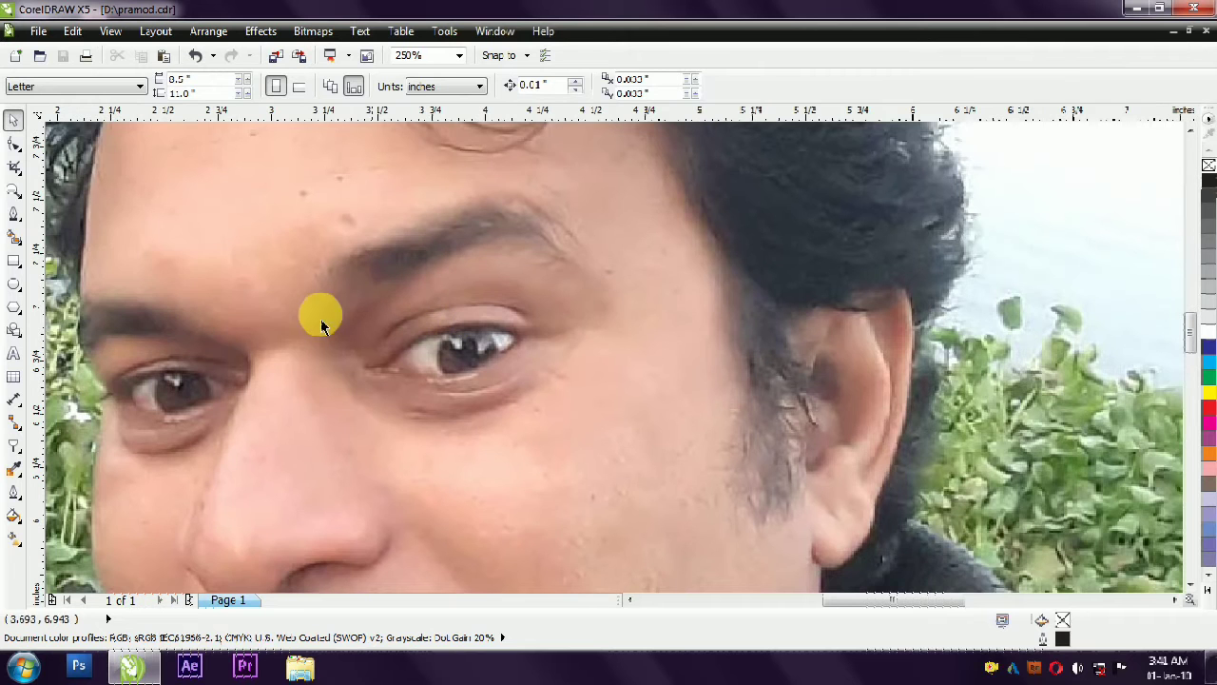
left_click(14, 214)
scroll(343, 350, "up", 1)
left_click(692, 319)
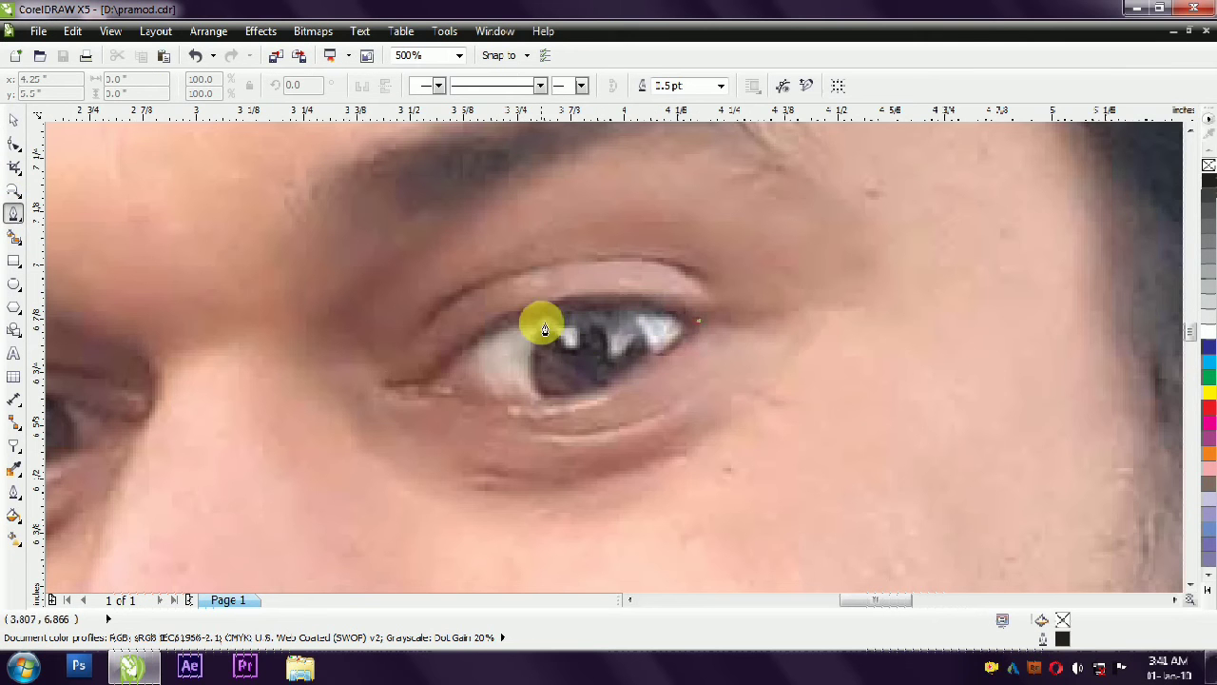
left_click_drag(534, 313, 469, 334)
double_click(425, 383)
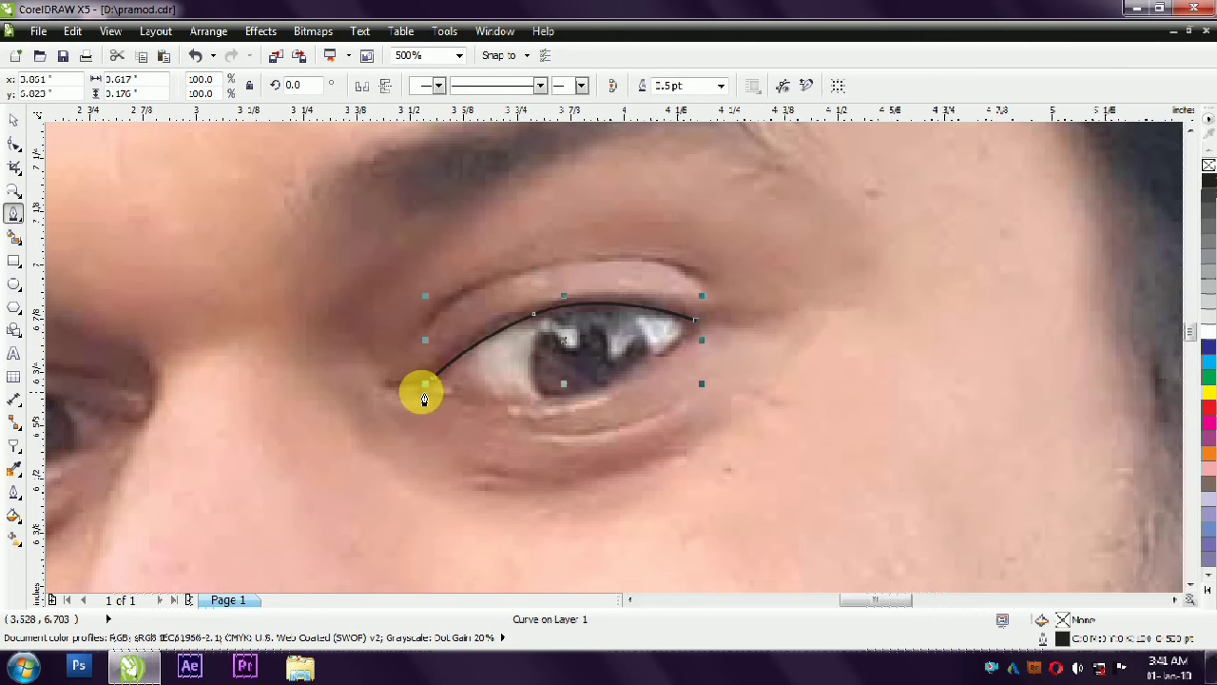
- Round the inner corner and close the upper-lid outline along the lid crease, about 0.83 in wide and 0.3 in high overall
left_click_drag(384, 382, 376, 380)
left_click_drag(386, 352, 400, 342)
left_click(425, 334)
left_click_drag(511, 274, 637, 256)
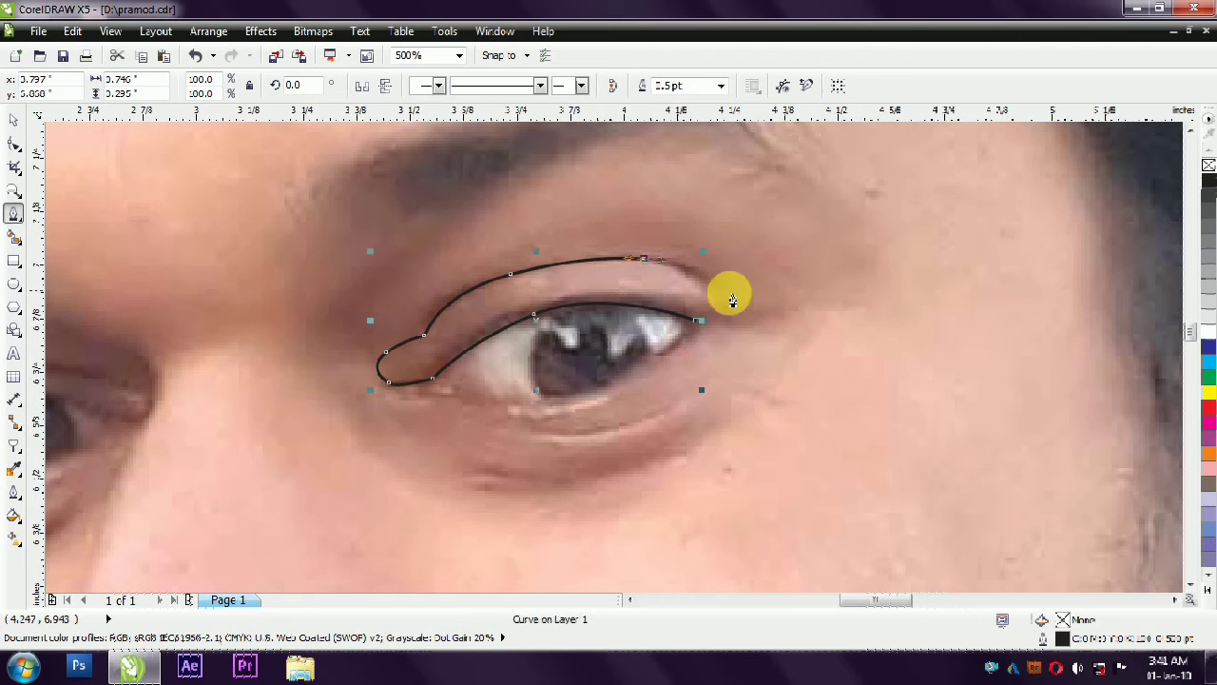
left_click_drag(715, 290, 738, 324)
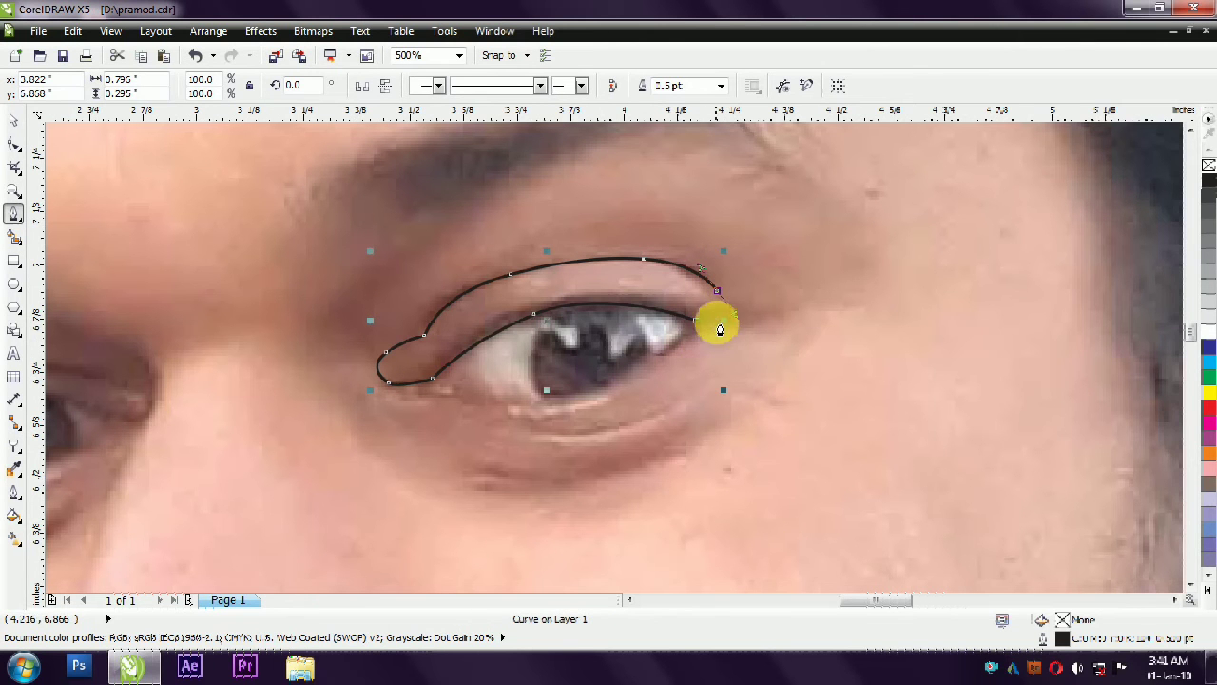
left_click(734, 323)
left_click_drag(695, 321, 685, 321)
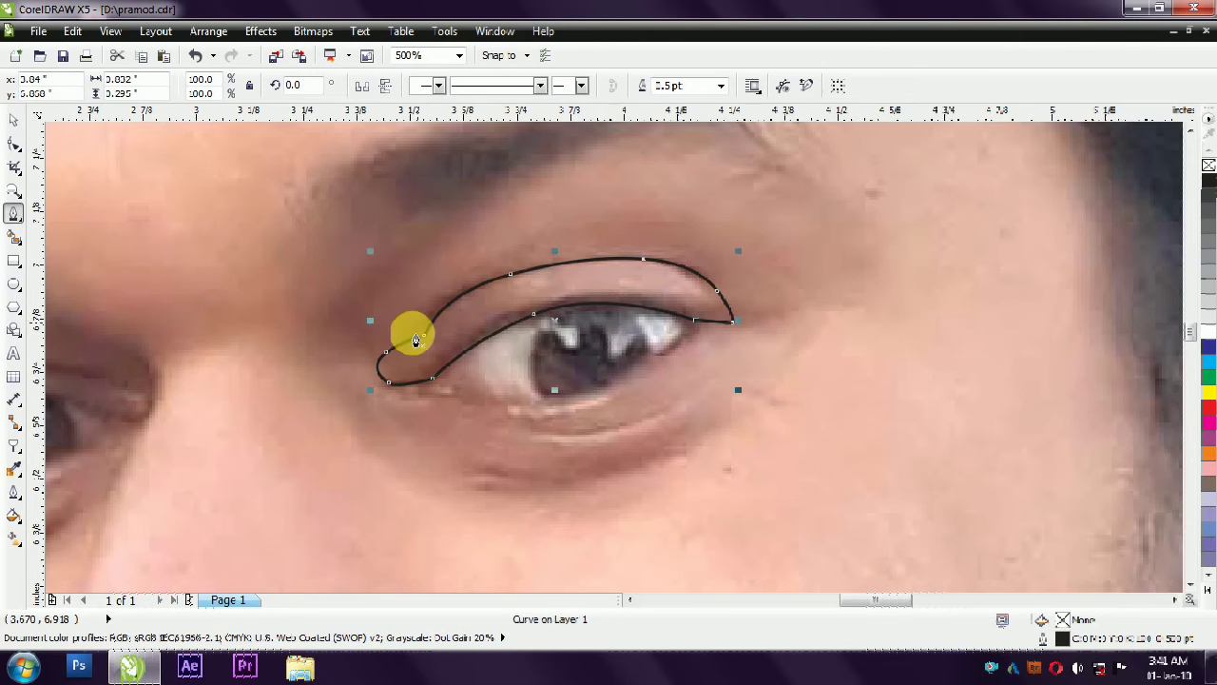
- Trace the upper edge of the right eye's lower lid from the inner corner to the outer corner
left_click(388, 389)
left_click_drag(445, 403, 638, 387)
right_click(446, 402, "ctrl")
left_click(493, 215)
left_click_drag(504, 398, 466, 408)
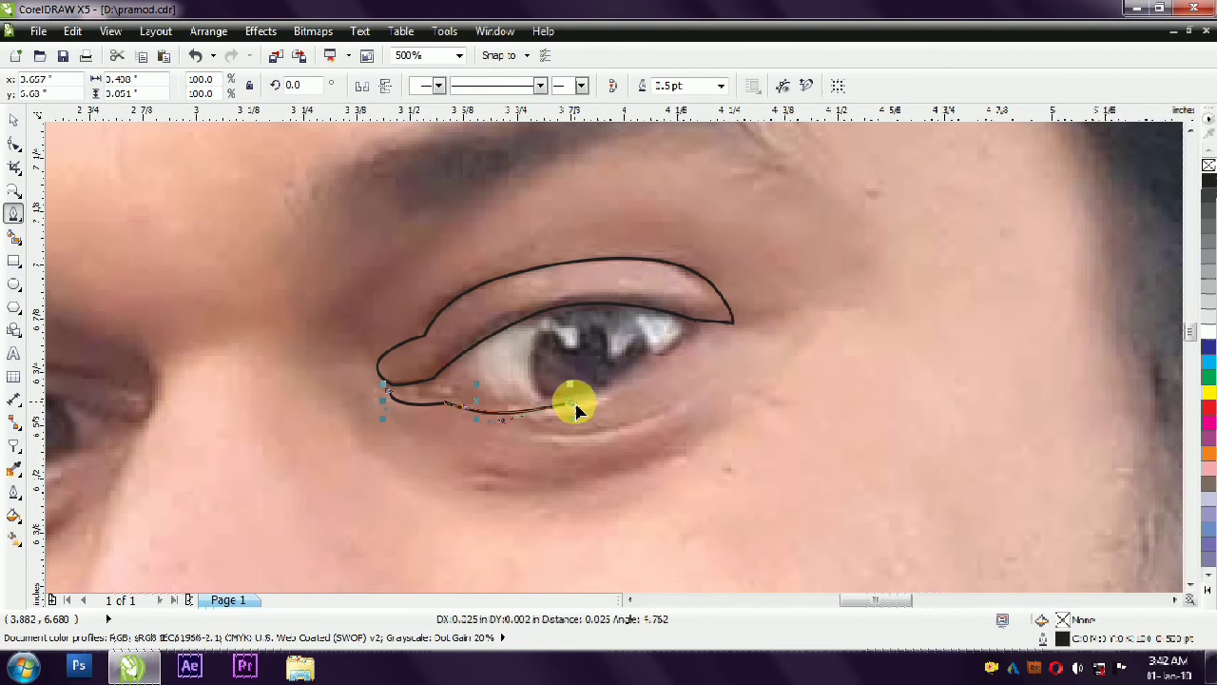
left_click_drag(575, 403, 577, 401)
left_click_drag(447, 402, 457, 400)
left_click_drag(699, 329, 730, 302)
left_click(732, 325)
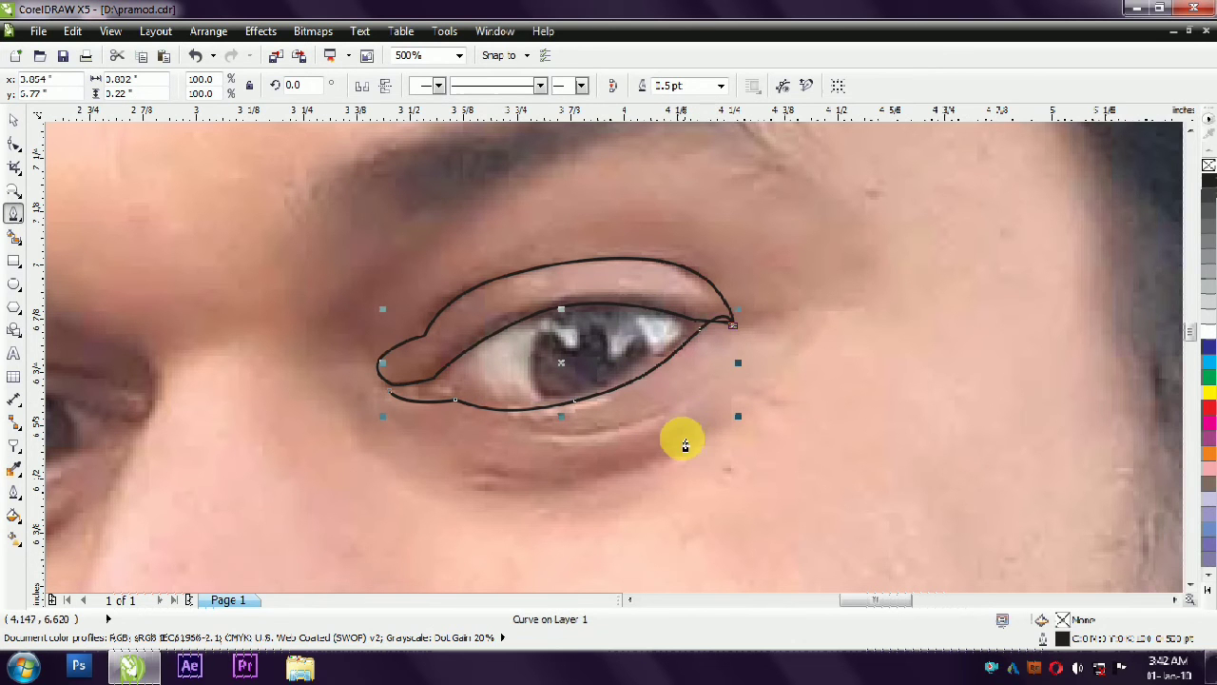
- Close the lower-lid outline with a curve around the under-eye shadow, about 0.93 in wide and 0.44 in high overall
left_click_drag(708, 430, 673, 469)
left_click_drag(425, 469, 390, 395)
left_click(364, 451)
left_click(427, 467)
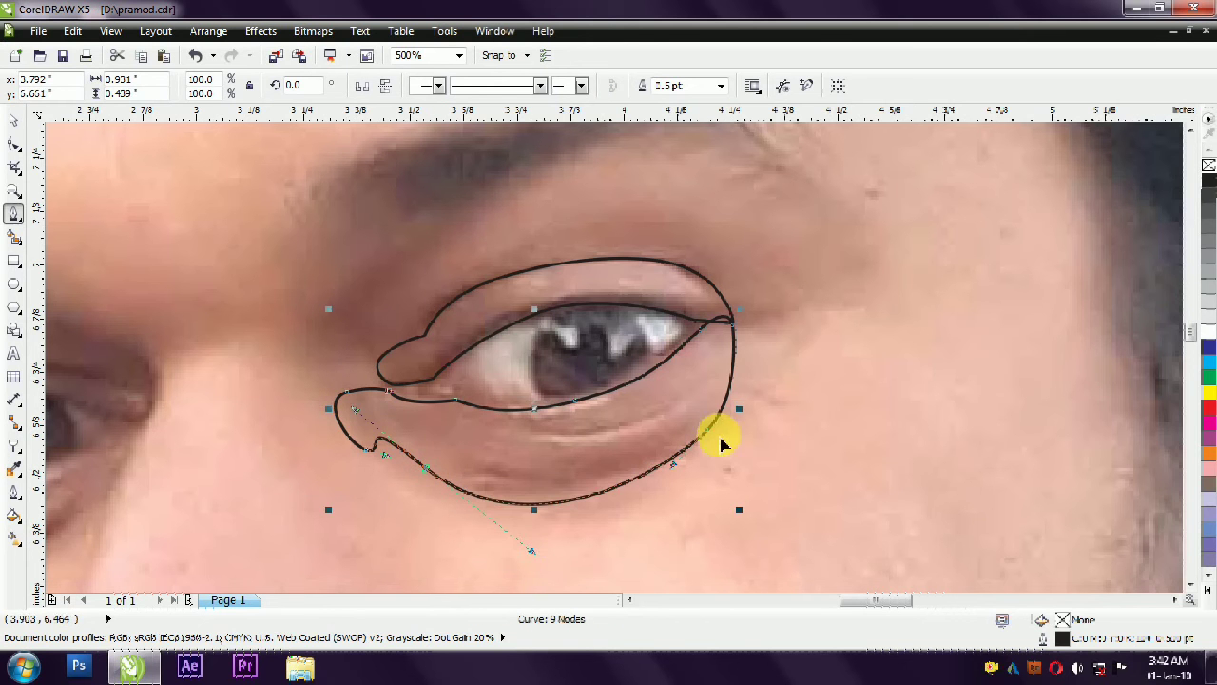
scroll(745, 331, "up", 2)
scroll(745, 331, "down", 2)
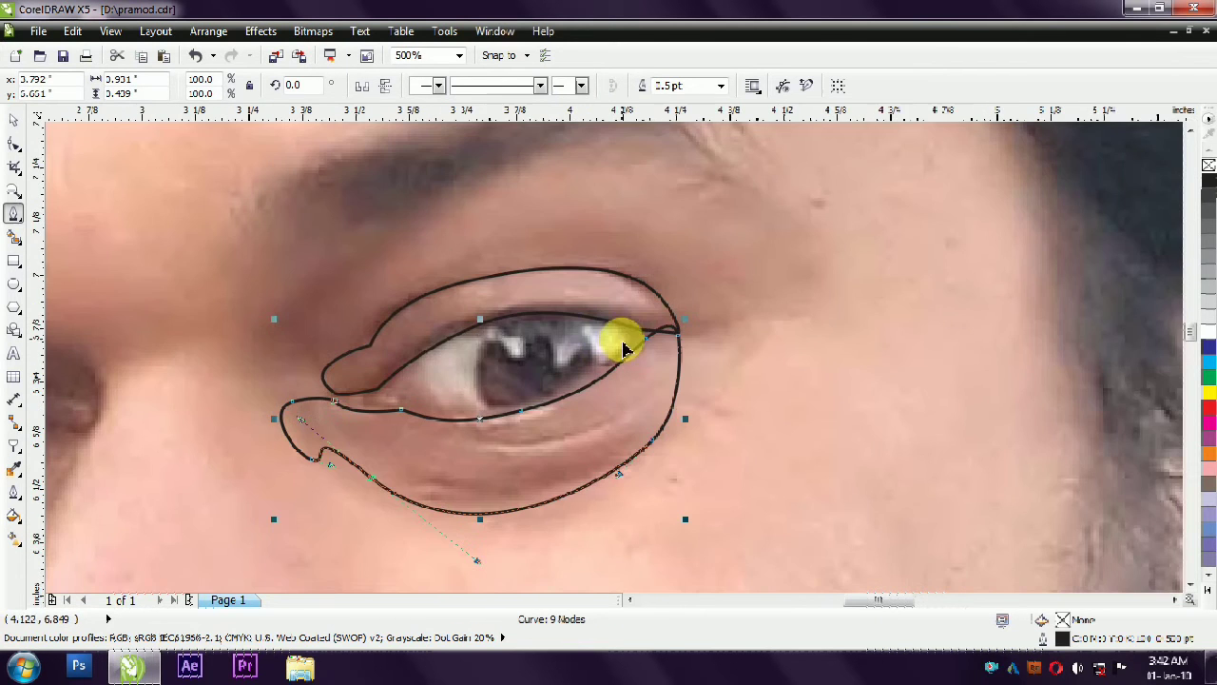
- Draw a circle about 0.28 in across over the right eye's iris and align it with the photo
scroll(495, 358, "down", 1)
left_click(14, 283)
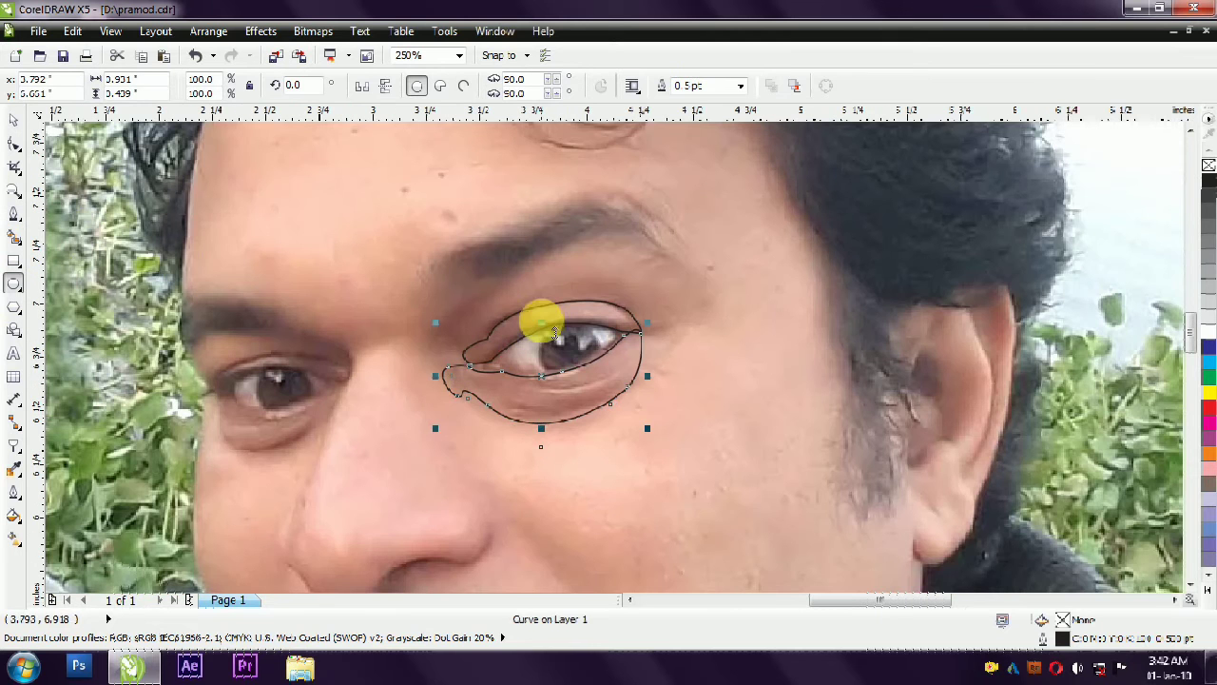
left_click_drag(546, 329, 612, 393)
key("space")
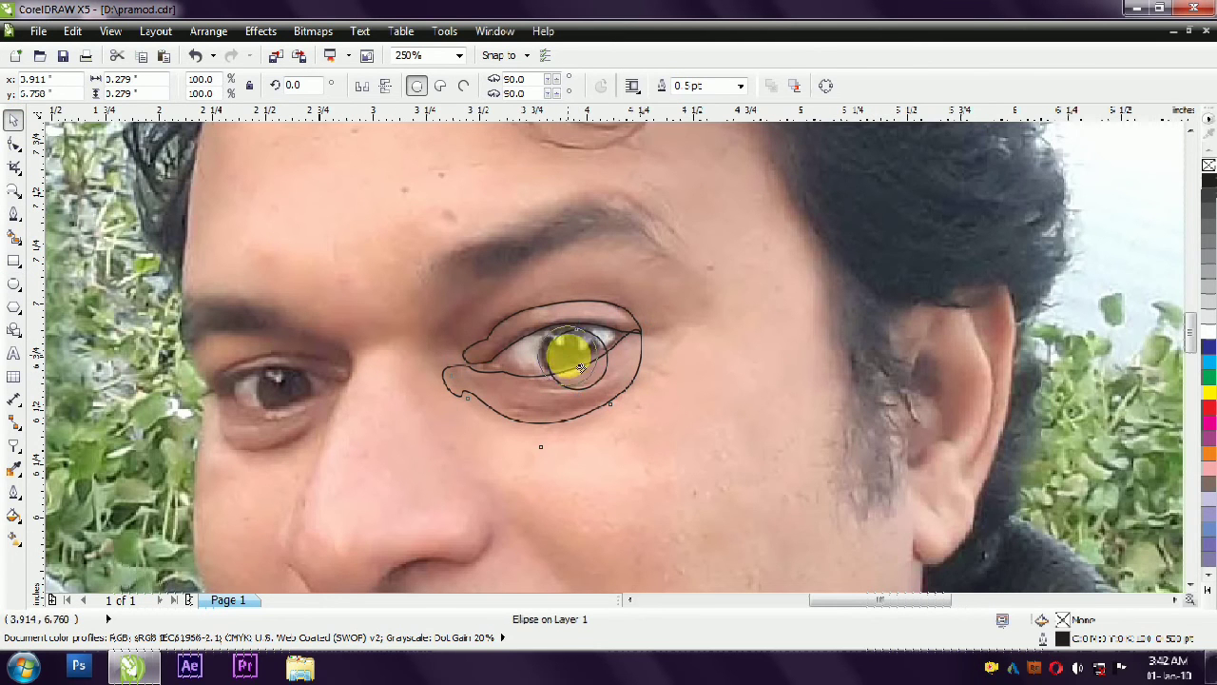
scroll(269, 249, "down", 1)
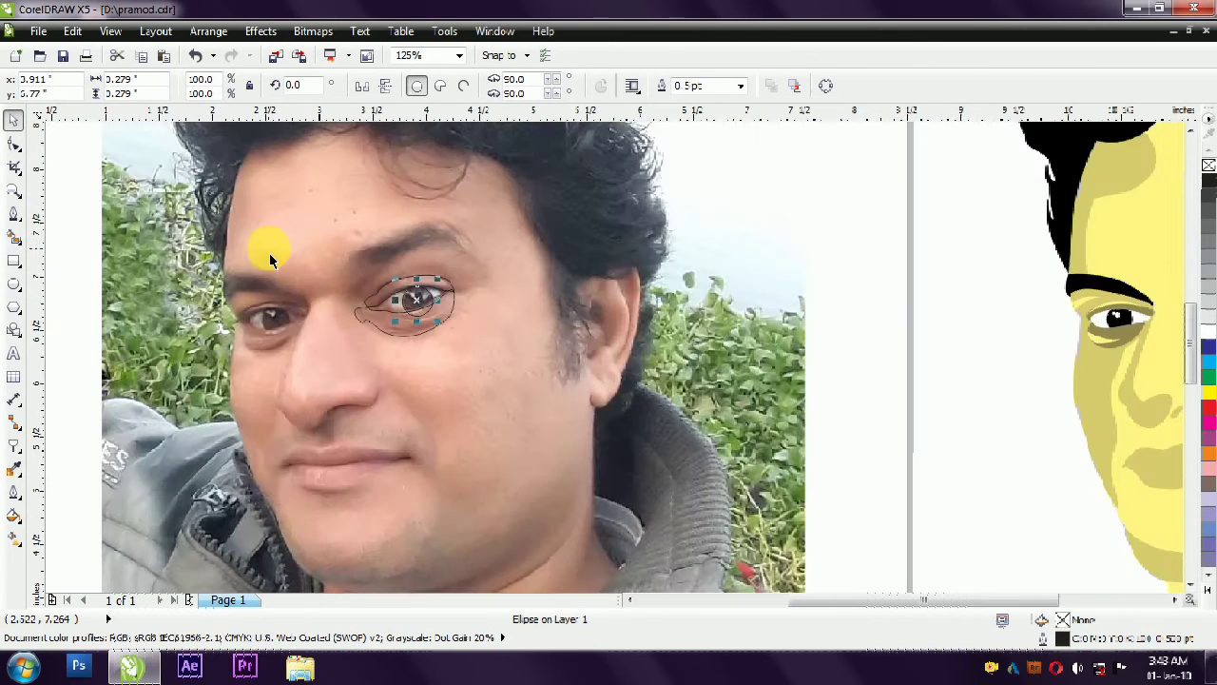
- Group the right eye's two lid outlines and the iris circle
left_click_drag(864, 239, 224, 384)
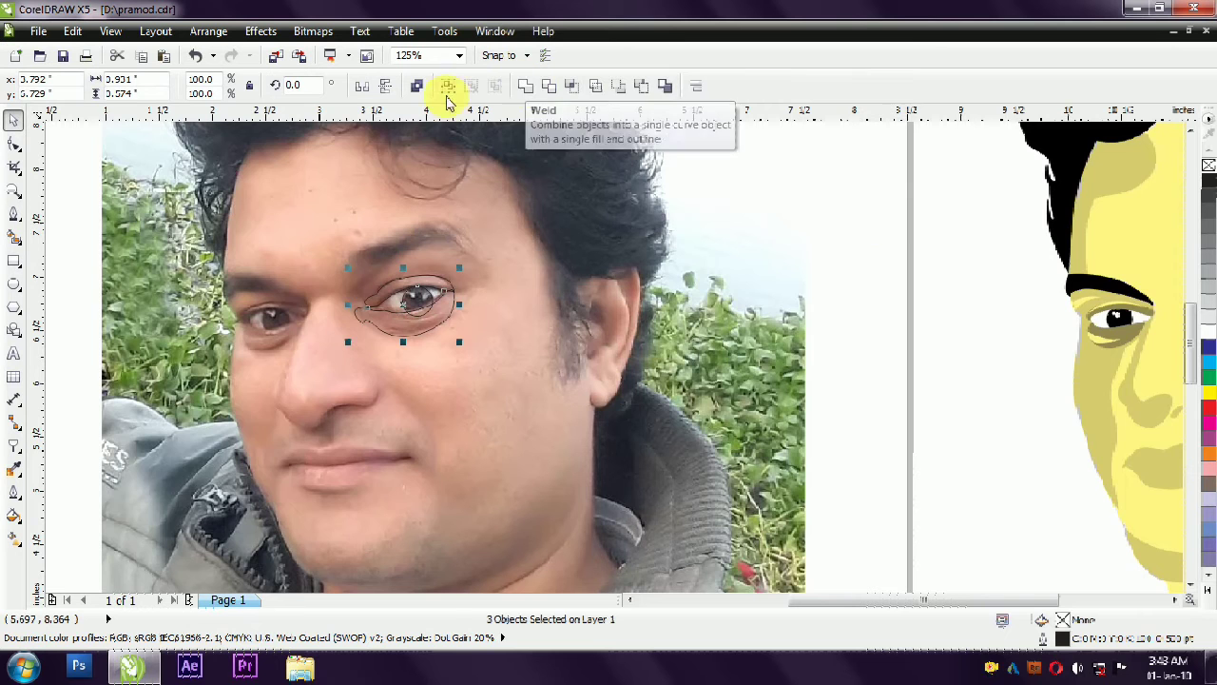
left_click(527, 87)
- Move all the traced face shapes back over the photo, lining them up with the right eye outlines
scroll(584, 252, "down", 1)
left_click_drag(772, 141, 1108, 522)
left_click_drag(1016, 427, 594, 443)
scroll(470, 294, "up", 1)
key("Escape")
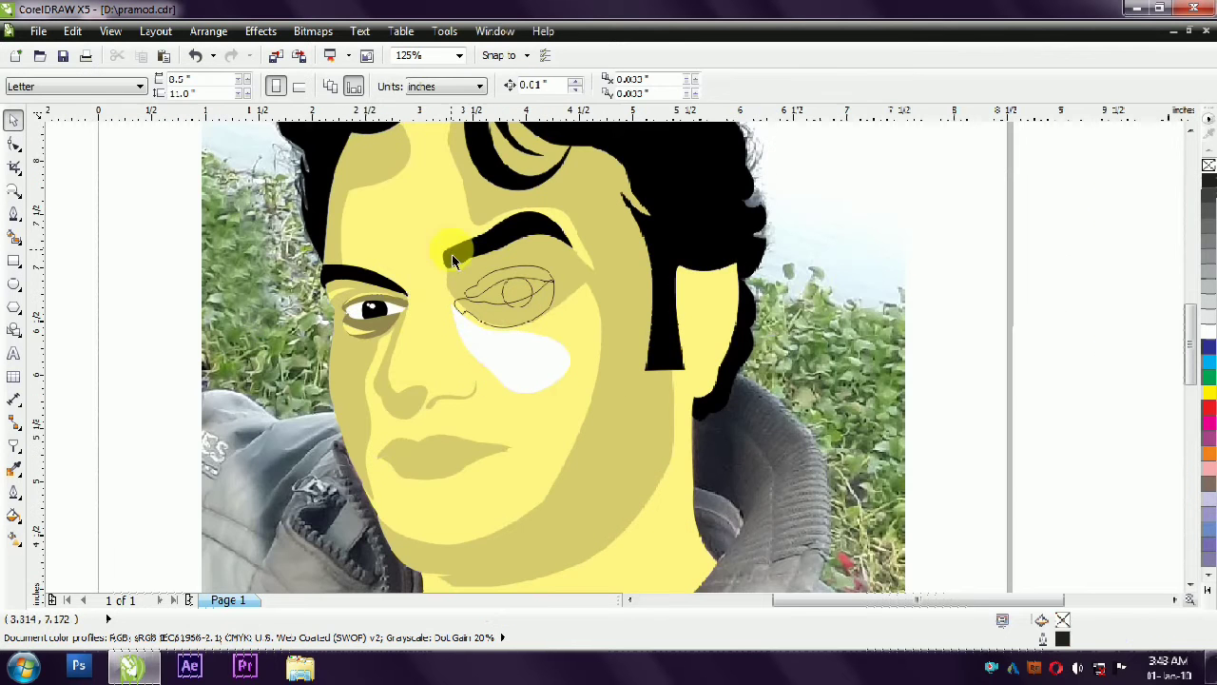
- Fill the right eye's lower lid with the left lower lid's dark olive and its iris circle with black
scroll(528, 324, "up", 1)
left_click(352, 380)
left_click(362, 385, "ctrl")
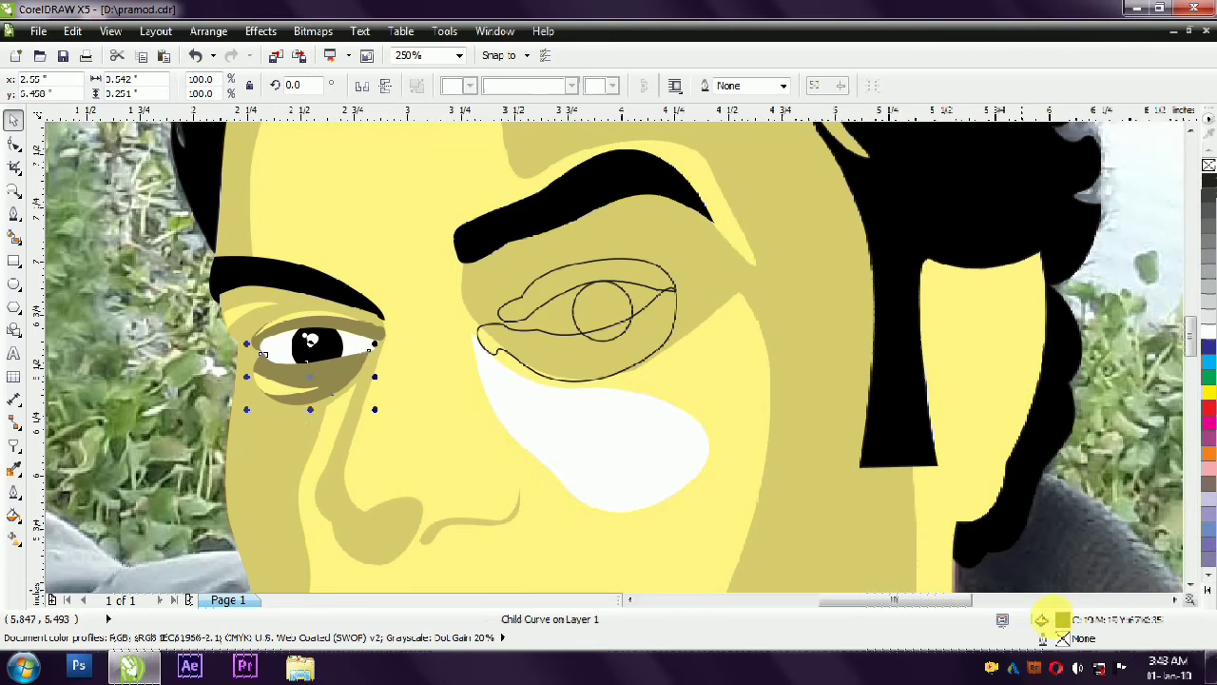
left_click(599, 369)
left_click(609, 290, "ctrl")
left_click(1201, 592)
left_click(1203, 162)
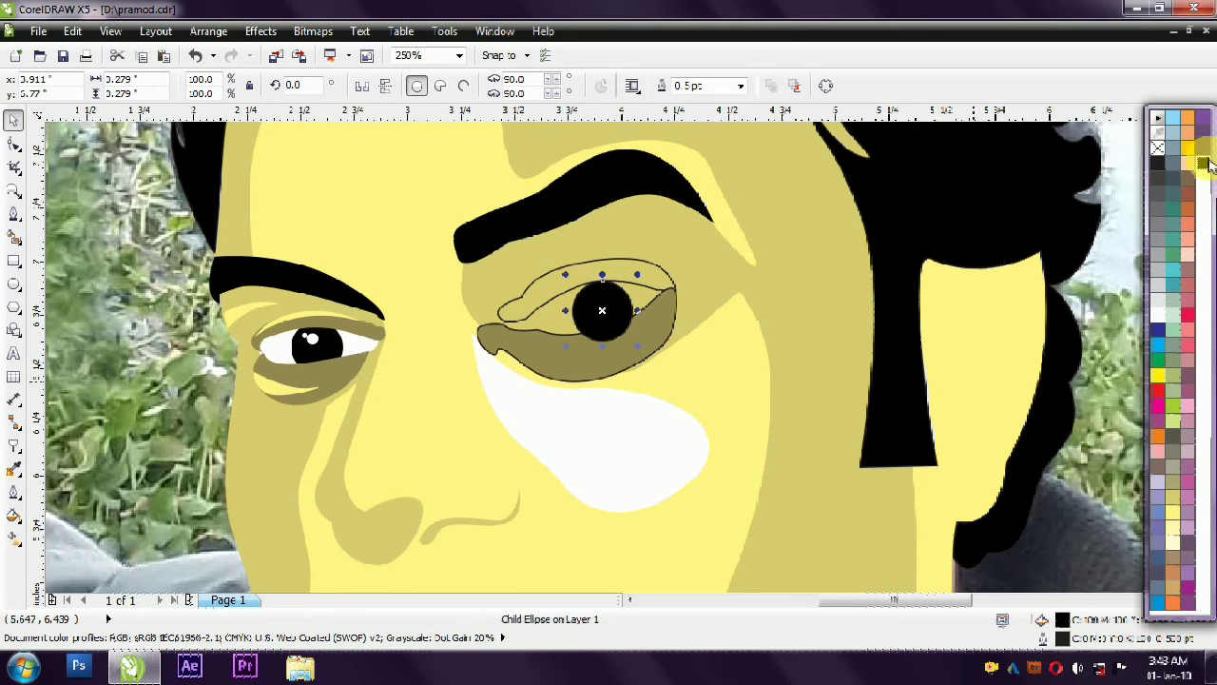
- Fill the right eye's upper lid with the same dark olive as the other lids
left_click(532, 320, "ctrl")
left_click(539, 345)
left_click(367, 333, "ctrl")
left_click_drag(1062, 619, 607, 277)
scroll(562, 247, "down", 2)
key("Escape")
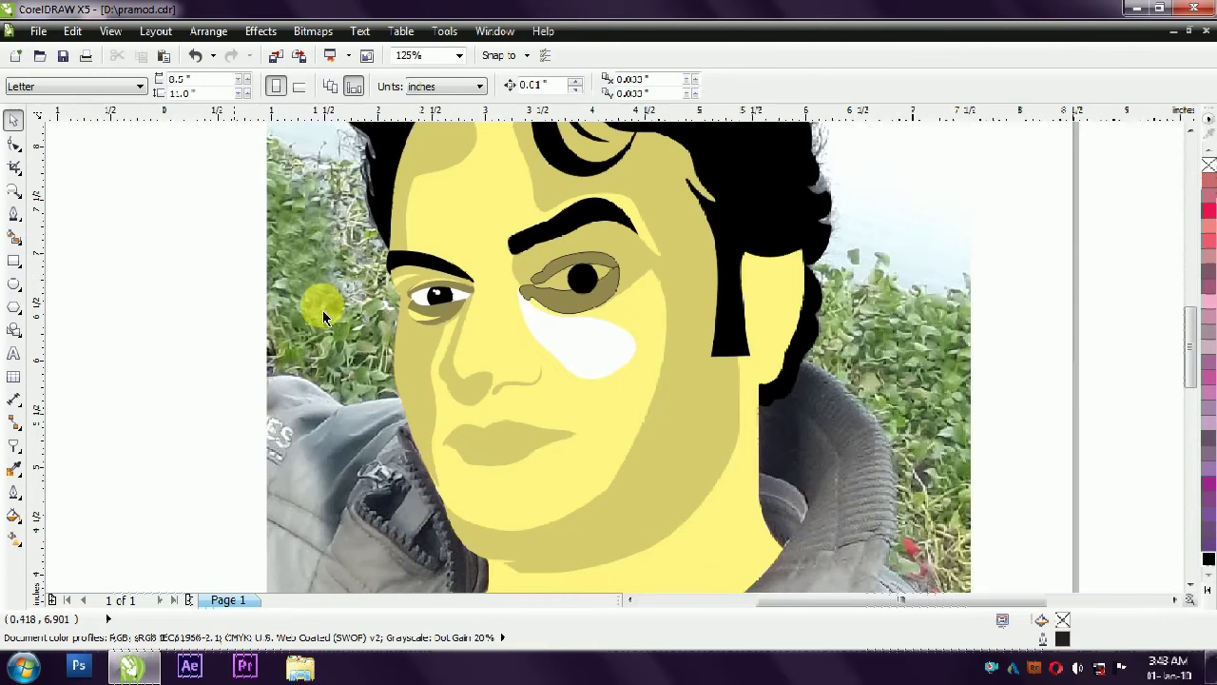
- Ungroup the right eye's lid and iris shapes
left_click(603, 314)
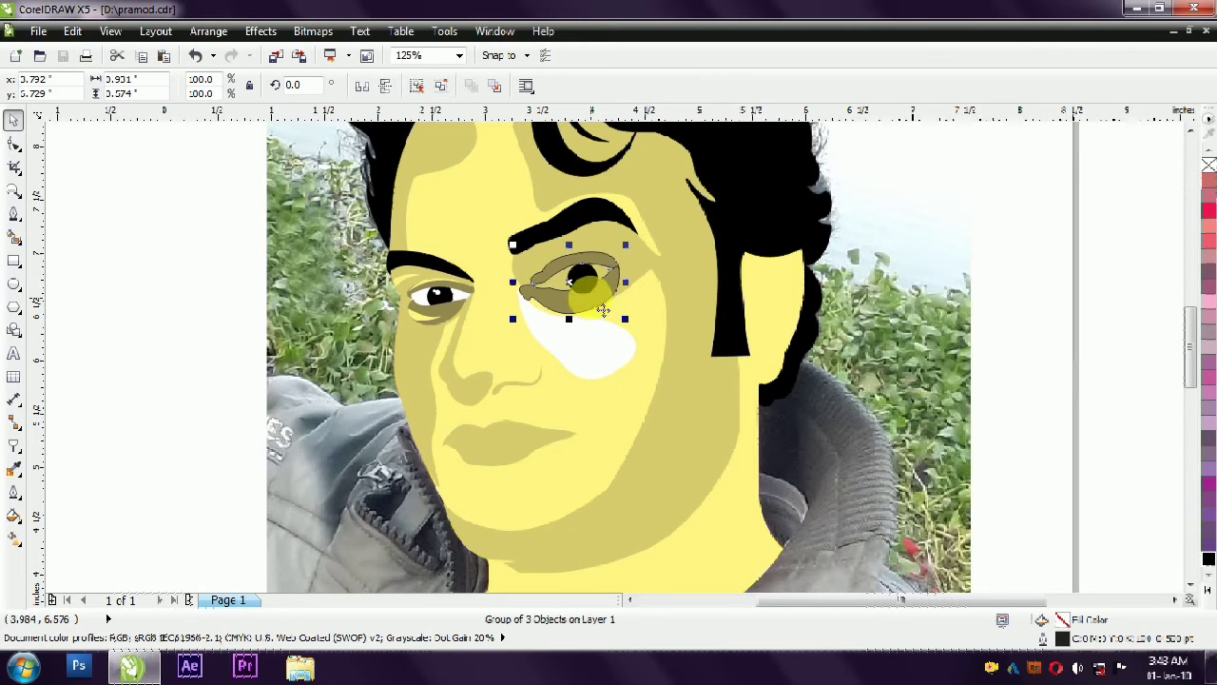
left_click(423, 88)
key("Escape")
left_click(594, 312)
key("Escape")
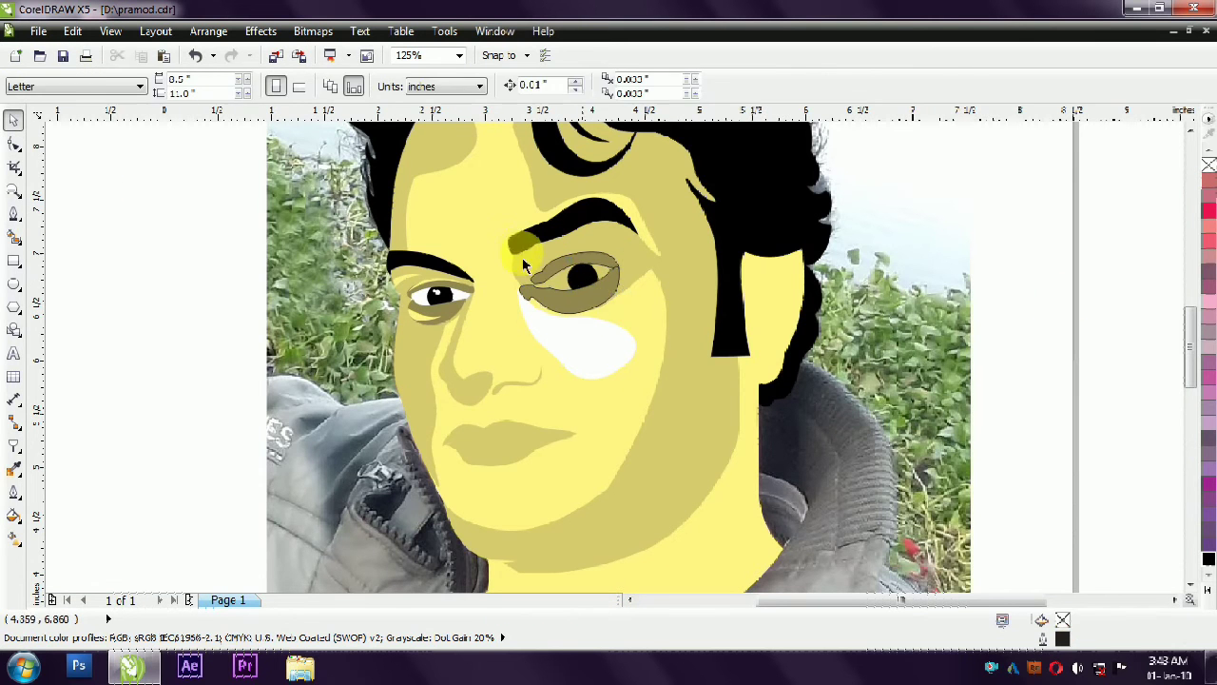
- Remove the outlines from the right eye's lid and iris shapes
scroll(520, 256, "up", 1)
left_click(582, 325)
left_click(582, 301, "shift")
right_click(1207, 164)
left_click(343, 333)
- Copy the two small white highlight circles from the left iris onto the right iris
scroll(335, 329, "up", 1)
left_click(421, 88)
key("Escape")
left_click(382, 338)
scroll(353, 335, "up", 1)
left_click(379, 329, "shift")
scroll(212, 333, "down", 1)
left_click_drag(308, 336, 1081, 311)
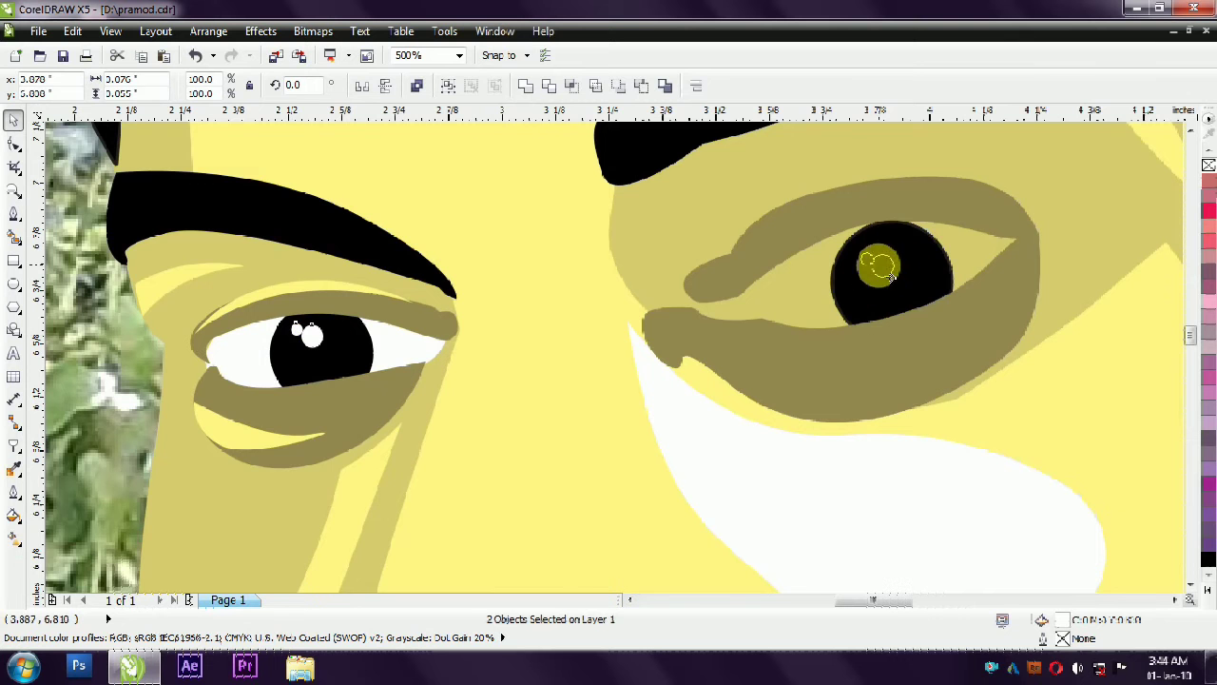
left_click_drag(875, 266, 875, 265)
left_click(657, 314)
scroll(655, 288, "down", 1)
left_click(304, 324)
scroll(300, 320, "down", 1)
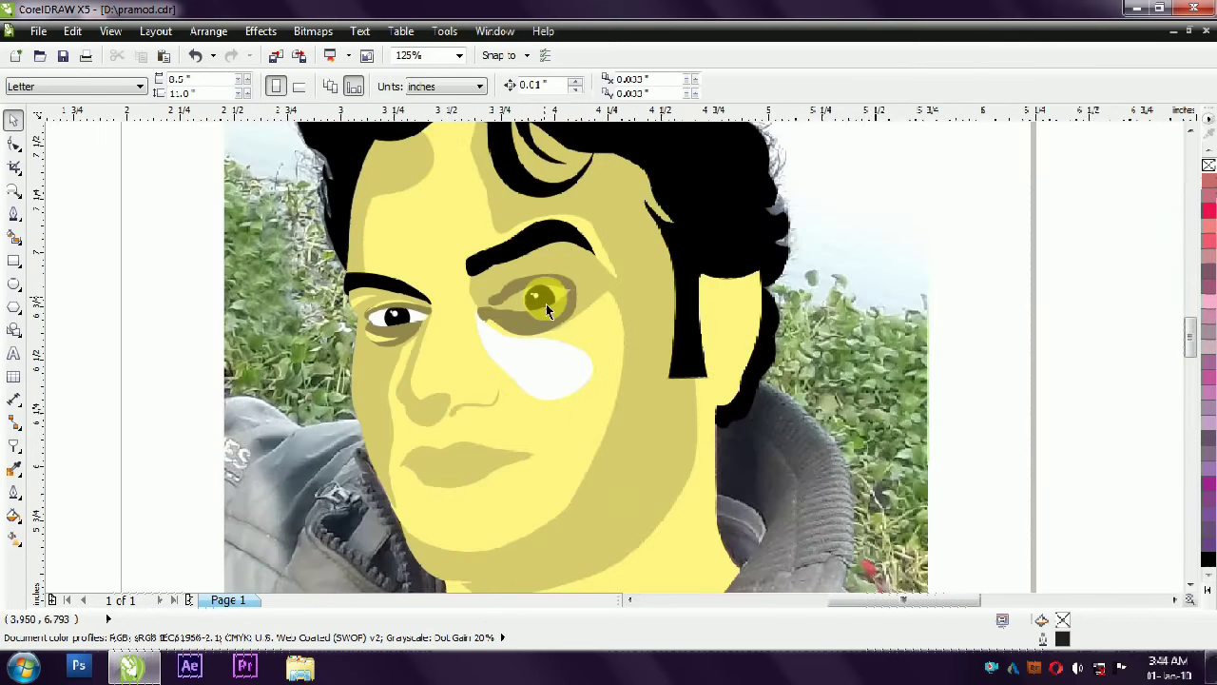
scroll(524, 303, "up", 1)
scroll(313, 272, "down", 1)
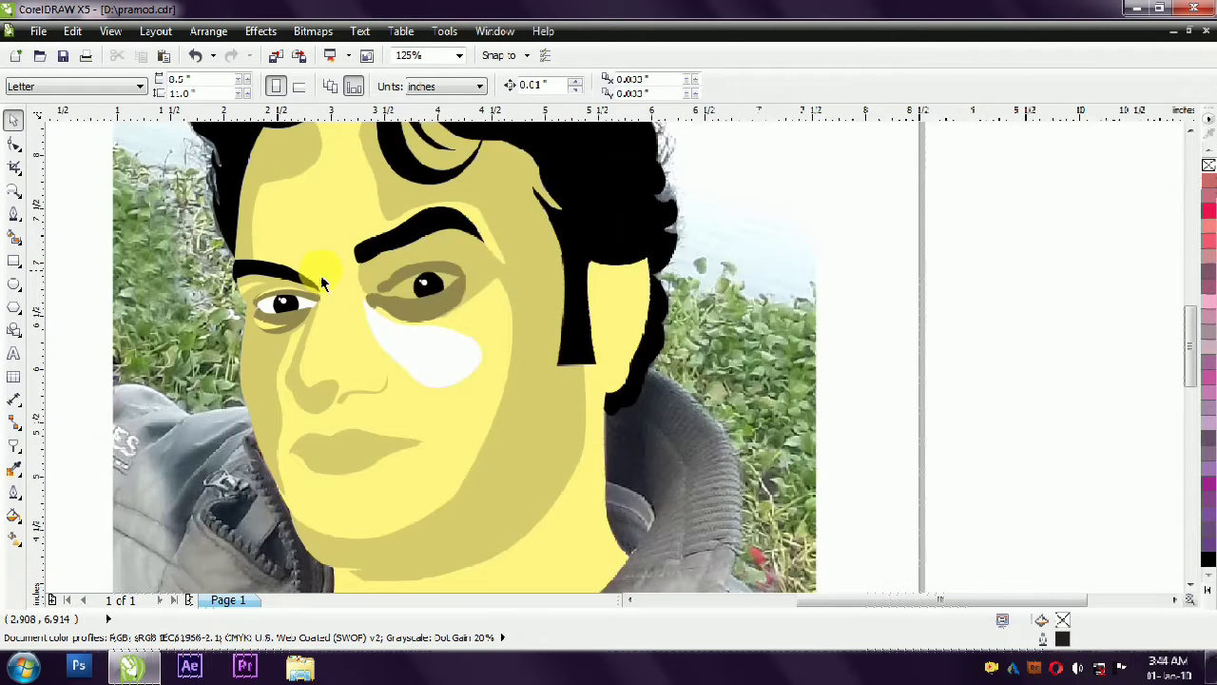
- Trace the upper edge of a crease highlight along the right lower lid with a Bézier curve, from outer to inner corner
scroll(313, 271, "up", 1)
key("F5")
scroll(599, 323, "up", 1)
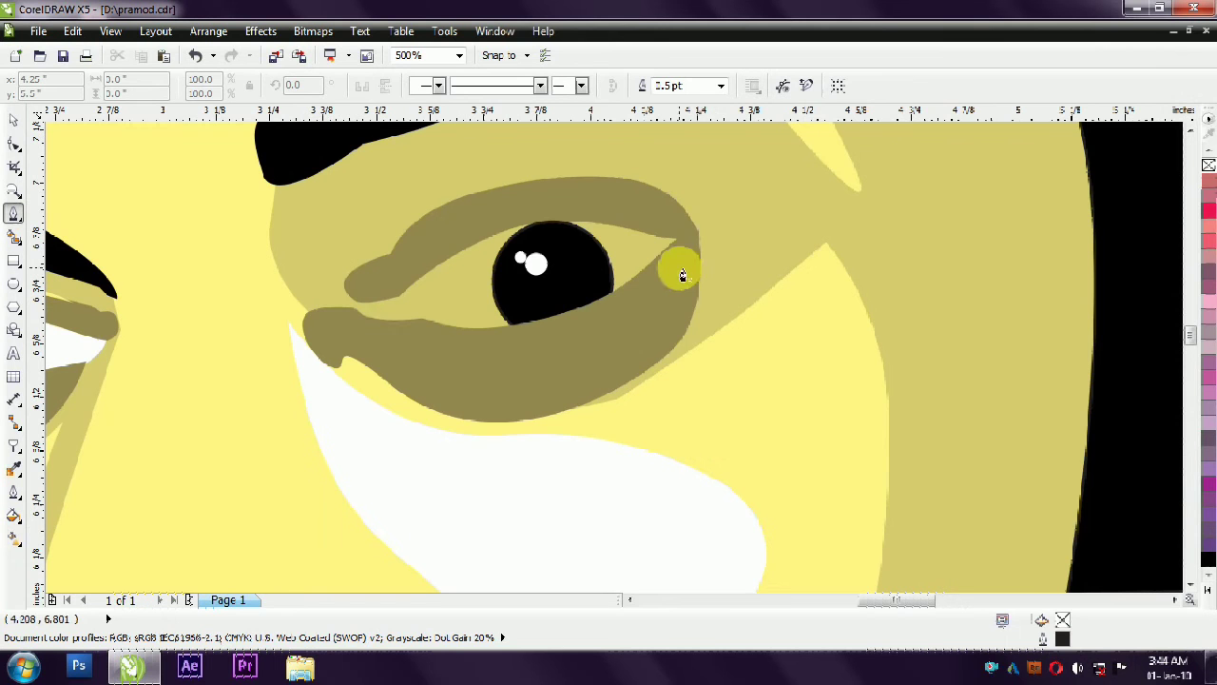
left_click(679, 240)
left_click_drag(504, 371, 447, 361)
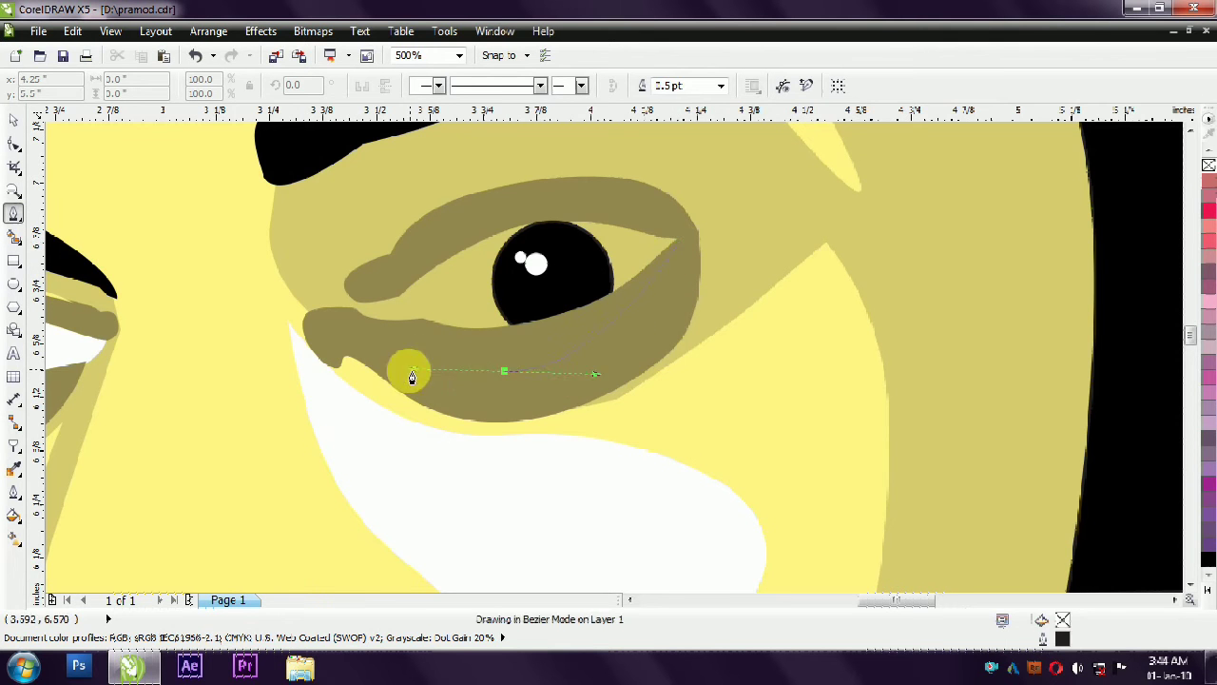
double_click(392, 352)
right_click(392, 334)
key("Escape")
scroll(390, 342, "up", 2)
right_click(456, 312)
left_click_drag(451, 312, 497, 357)
- Curve the path back along its lower edge to the outer corner, closing the crease highlight into a thin crescent
left_click_drag(302, 493, 584, 448)
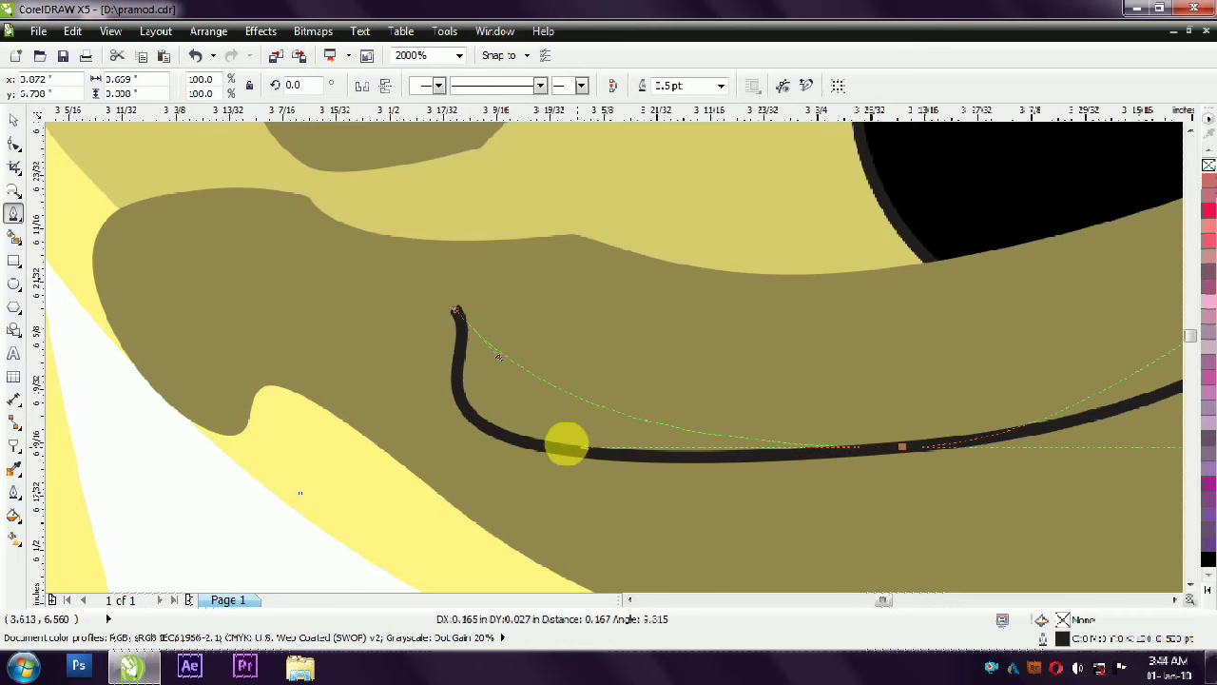
scroll(584, 448, "down", 1)
left_click_drag(725, 441, 957, 434)
left_click_drag(501, 385, 468, 356)
left_click_drag(578, 458, 683, 476)
left_click_drag(902, 425, 1026, 346)
left_click(1074, 188)
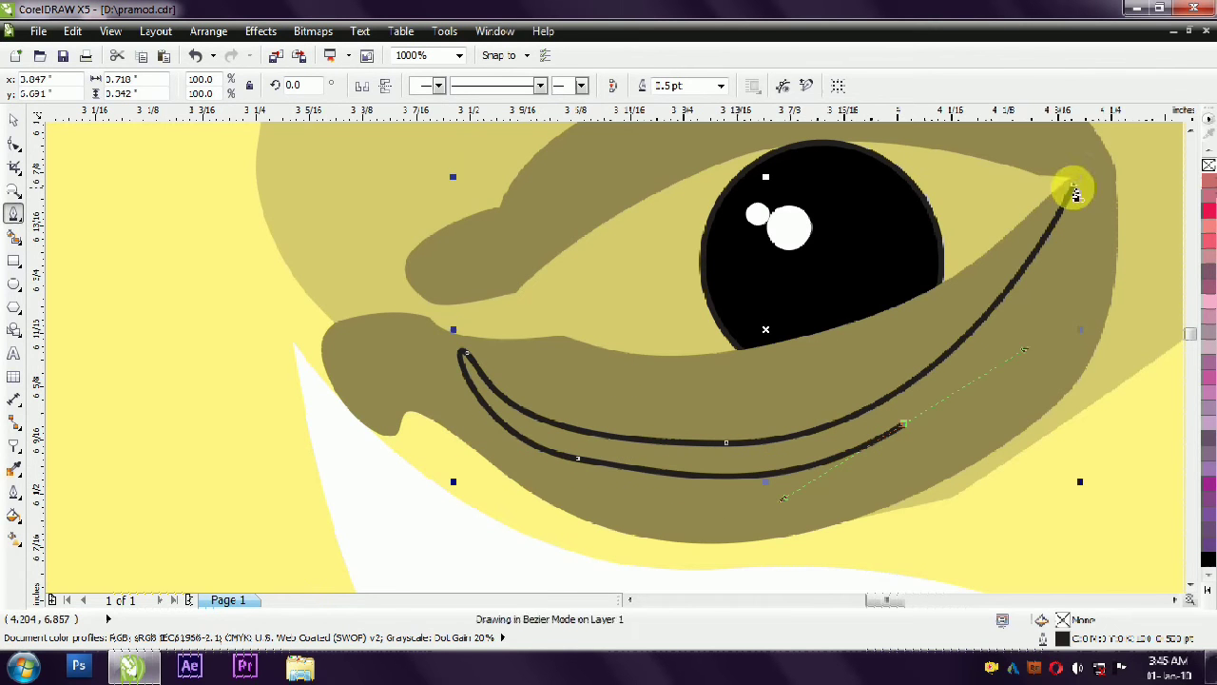
- Smooth the crescent by deleting its surplus intermediate nodes and adjusting the lower curve
left_click(13, 145)
left_click(466, 353)
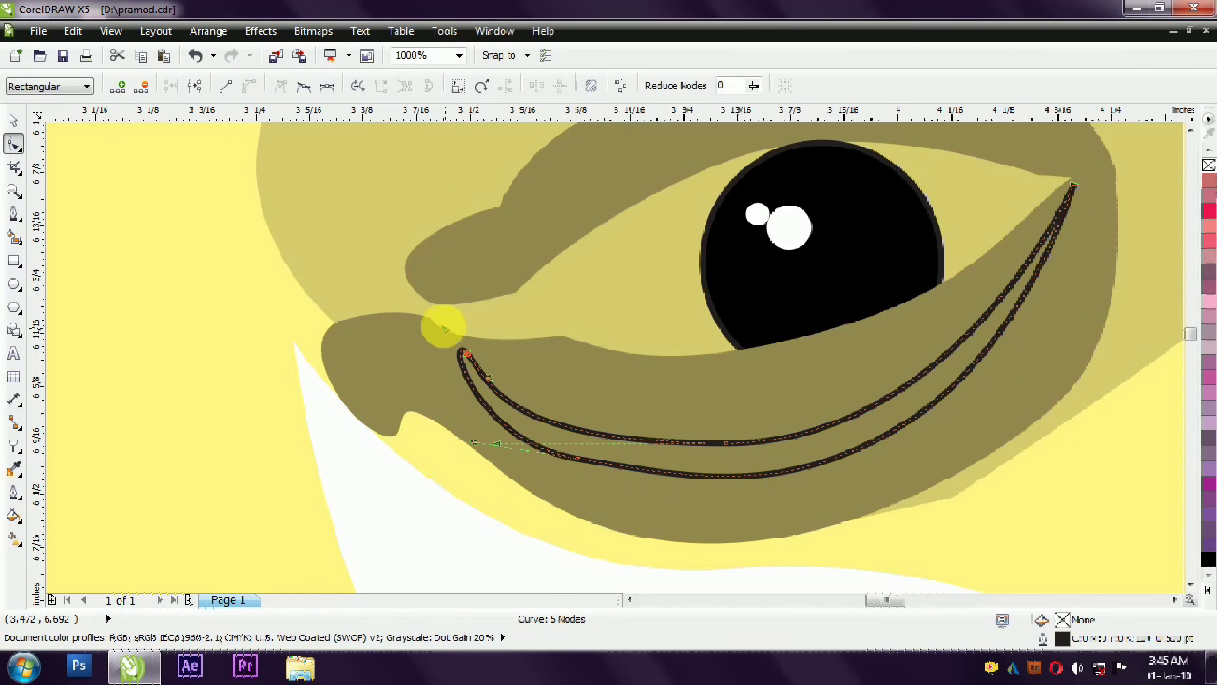
double_click(578, 460)
left_click_drag(907, 421, 905, 419)
double_click(728, 445)
double_click(910, 423)
left_click_drag(650, 483, 663, 474)
left_click(13, 119)
- Fill the right lower lid's crescent with the light yellow of the left eye's crease and remove its outline
scroll(1128, 340, "down", 5)
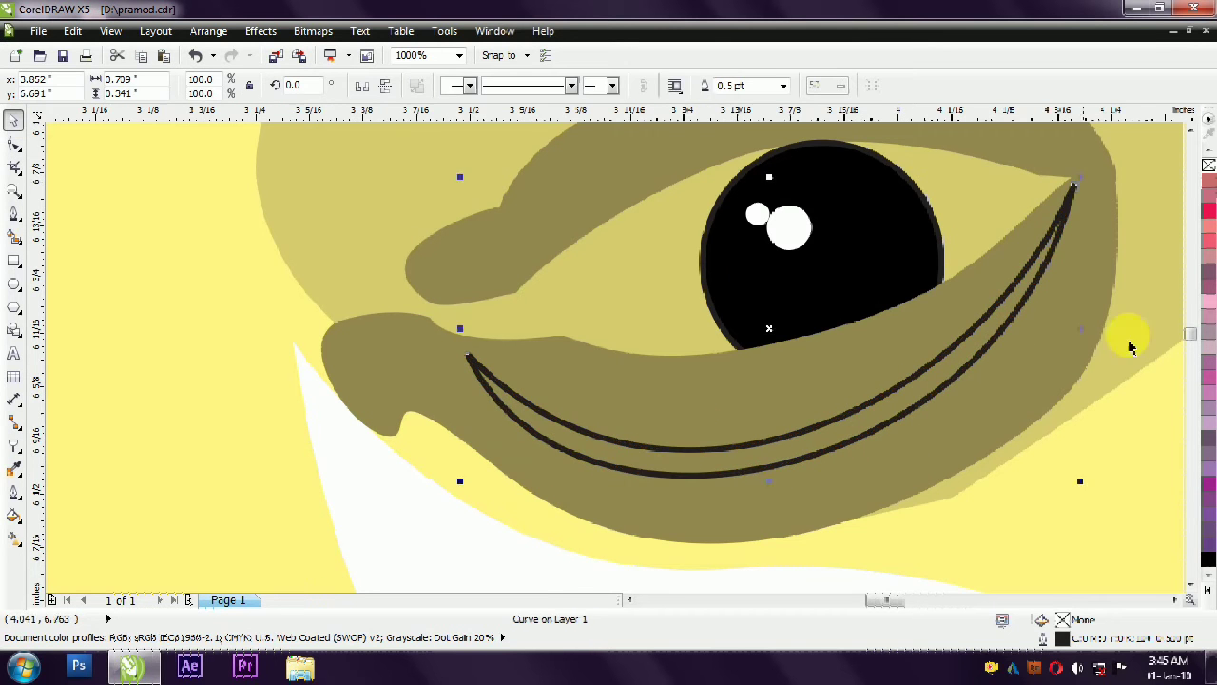
left_click(157, 418)
left_click(465, 396)
key("Escape")
scroll(675, 343, "down", 3)
scroll(547, 350, "up", 3)
- Copy the left eye's thin light yellow upper-lid highlight to the right eye, placing it just above the upper lid
left_click(627, 310)
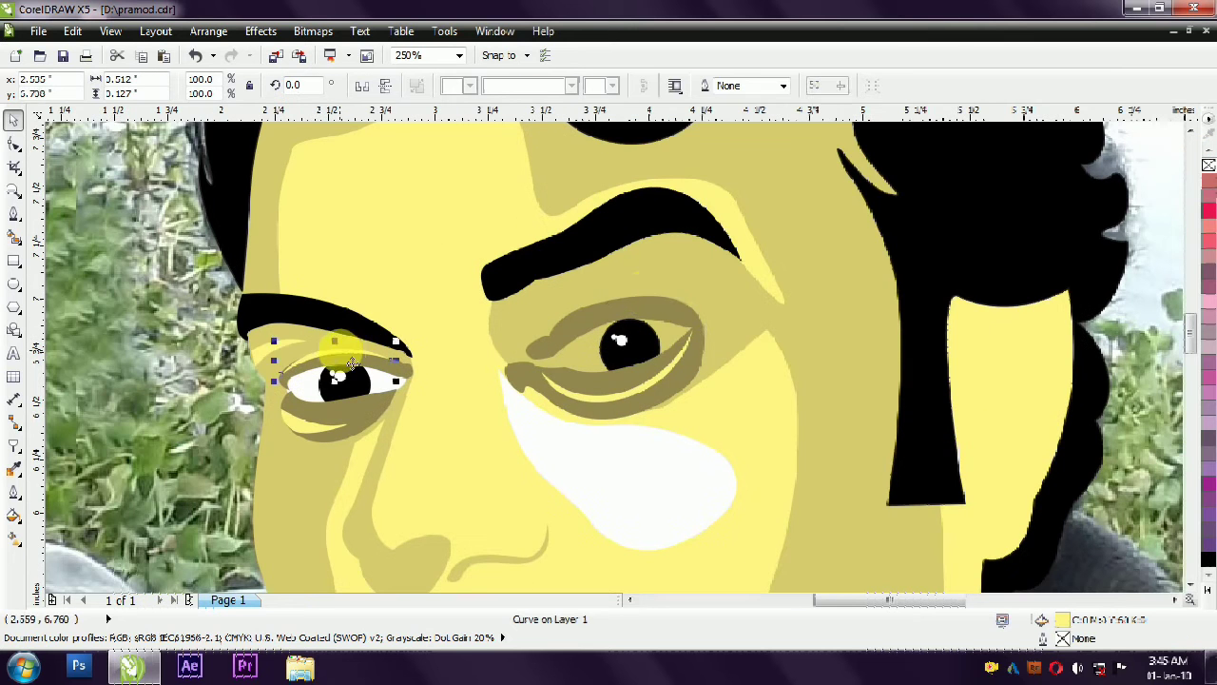
scroll(680, 300, "up", 3)
left_click_drag(675, 307, 723, 331)
left_click(735, 277)
scroll(721, 283, "down", 2)
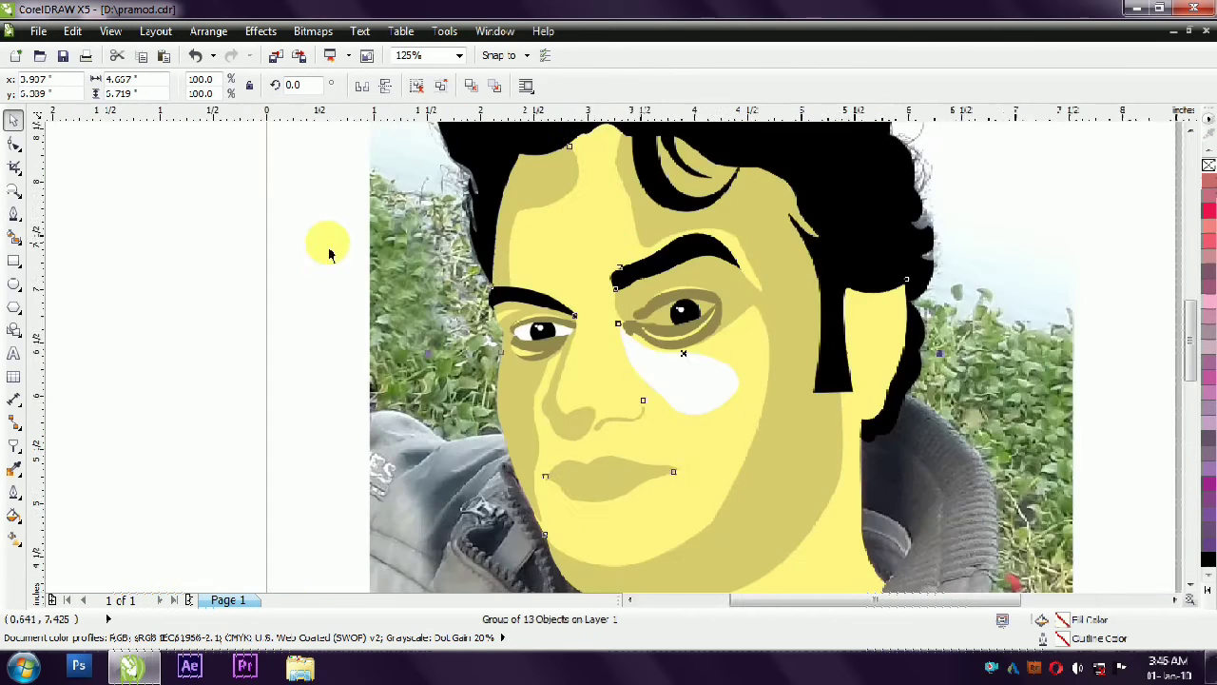
left_click(327, 251)
scroll(319, 252, "down", 1)
- Draw a closed Bézier shape for the right eye's white, spanning both corners and overlapping the upper and lower lids
scroll(454, 262, "up", 3)
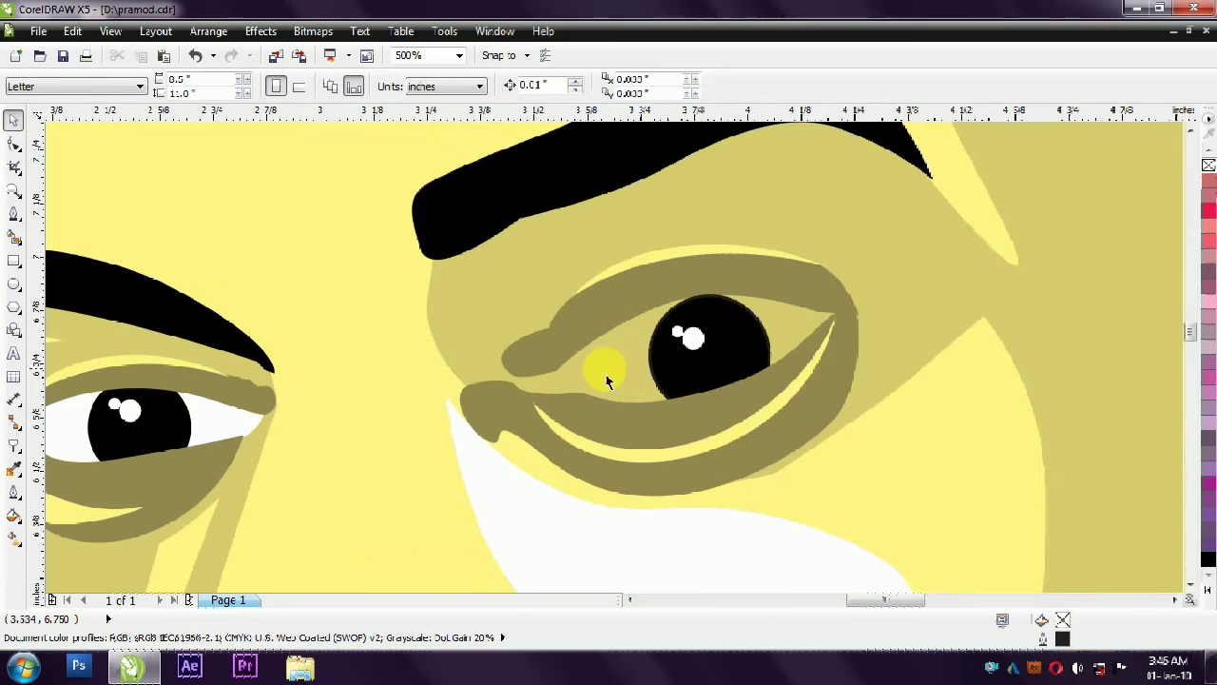
left_click(15, 215)
left_click(526, 397)
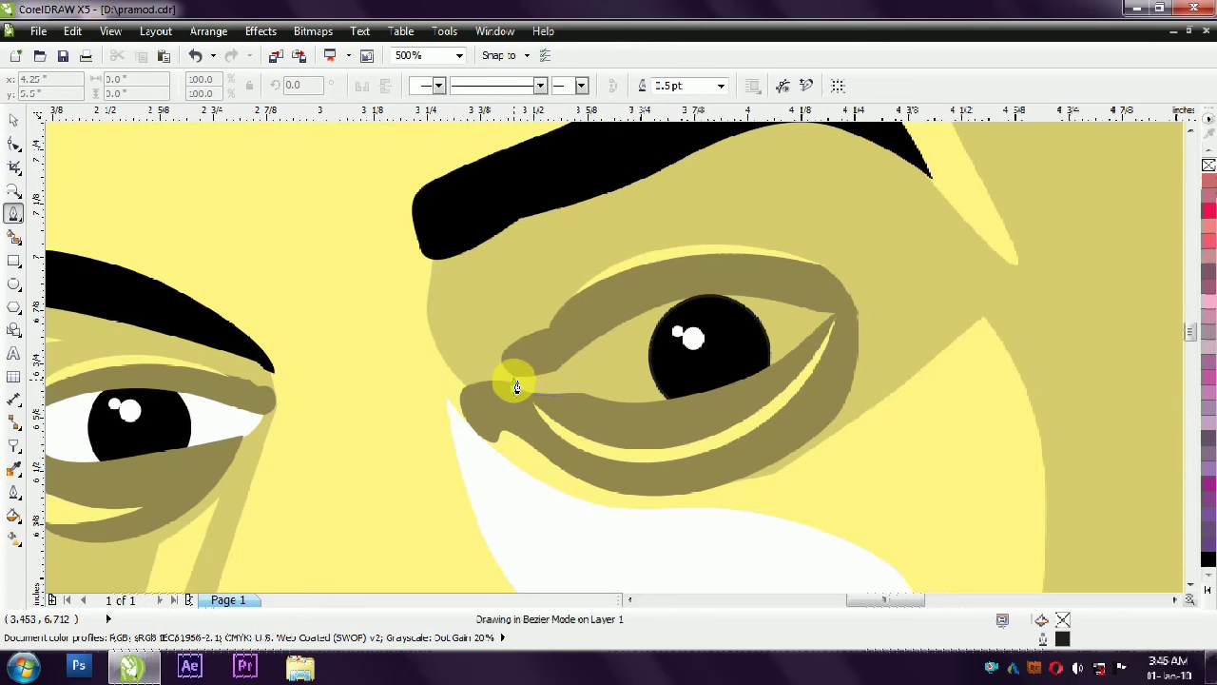
left_click(514, 388)
left_click(526, 372)
left_click(607, 325)
left_click(680, 281)
left_click(835, 304)
left_click(839, 312)
left_click(820, 329)
left_click_drag(663, 424, 644, 424)
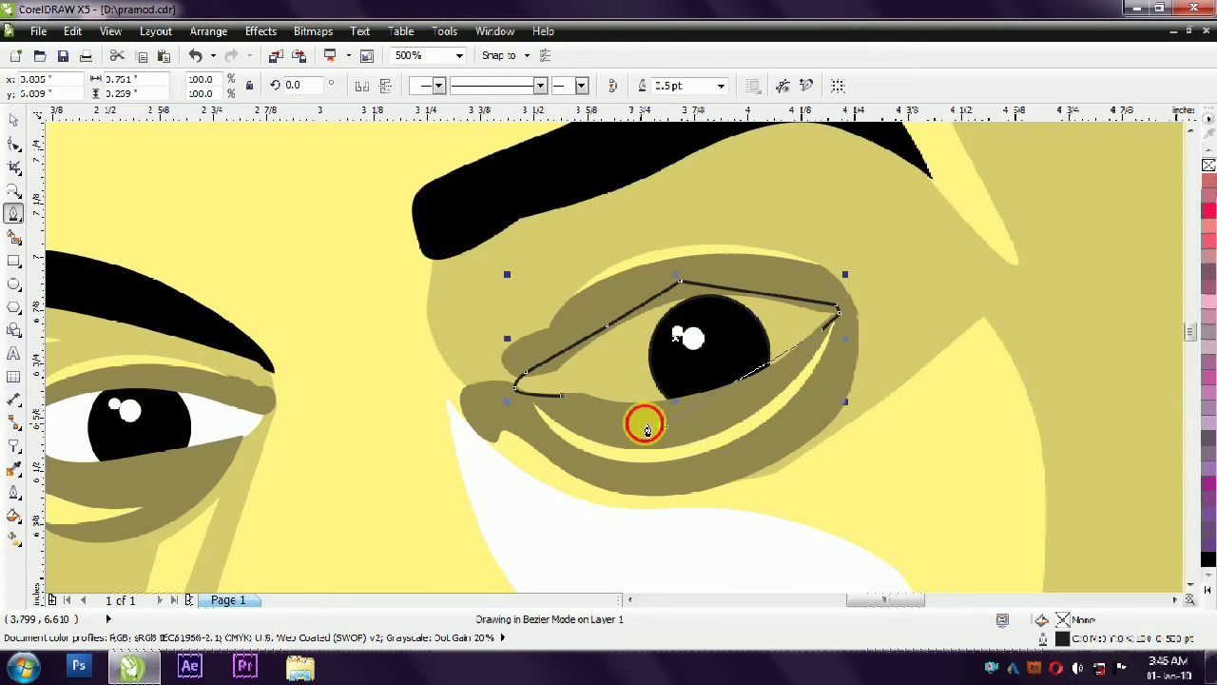
left_click(562, 395)
- Fill the eye shape with white, send it behind the iris and lids, and remove its outline
left_click(1208, 590)
left_click(1158, 315)
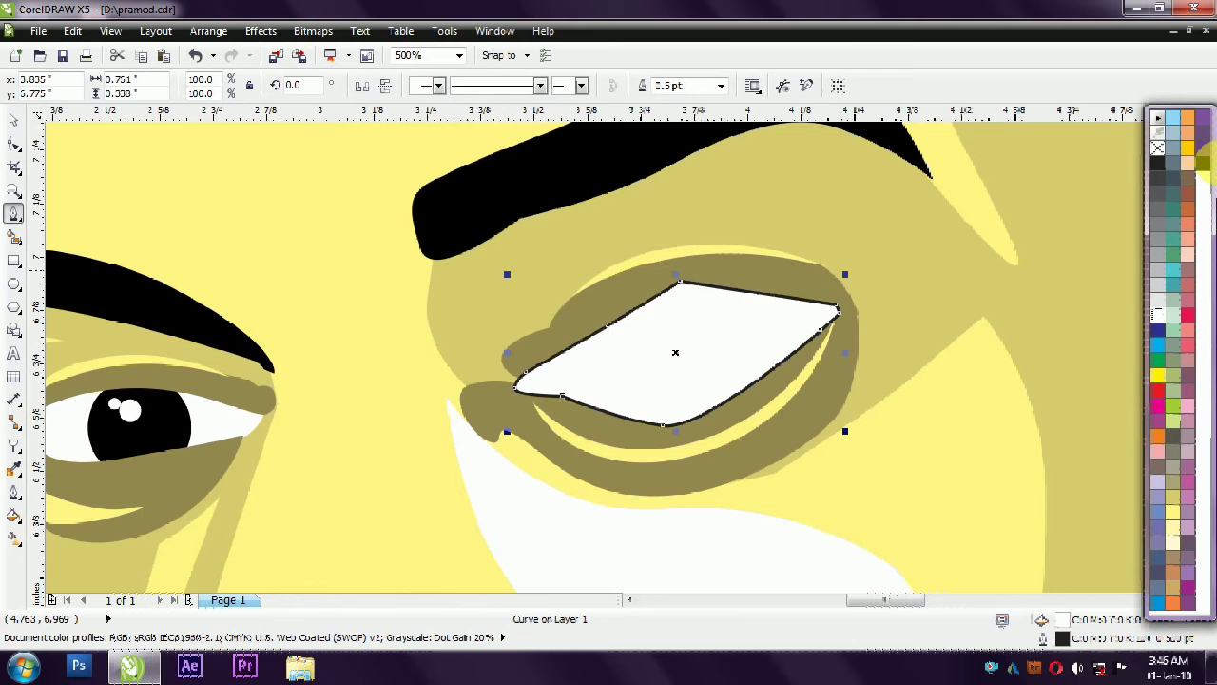
key("ctrl+z")
right_click(1158, 148)
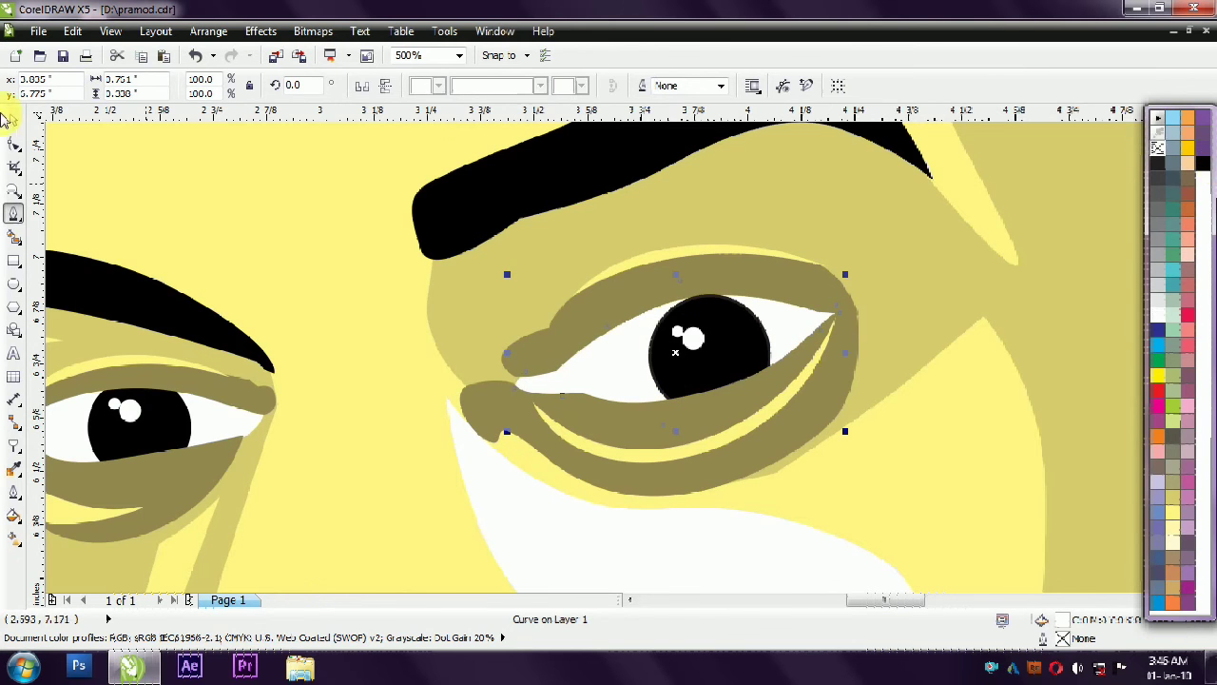
key("space")
- Ungroup the traced facial feature shapes
scroll(812, 296, "down", 3)
left_click(332, 294)
scroll(390, 372, "up", 1)
left_click(580, 419)
key("ctrl+u")
key("Escape")
- Fill the upper lip with pale pink and the lower lip with muted brown
left_click(553, 398)
left_click(572, 422, "shift")
left_click(1209, 408)
left_click(1209, 454)
left_click(1209, 469)
key("Escape")
left_click(533, 412)
left_click(1209, 485)
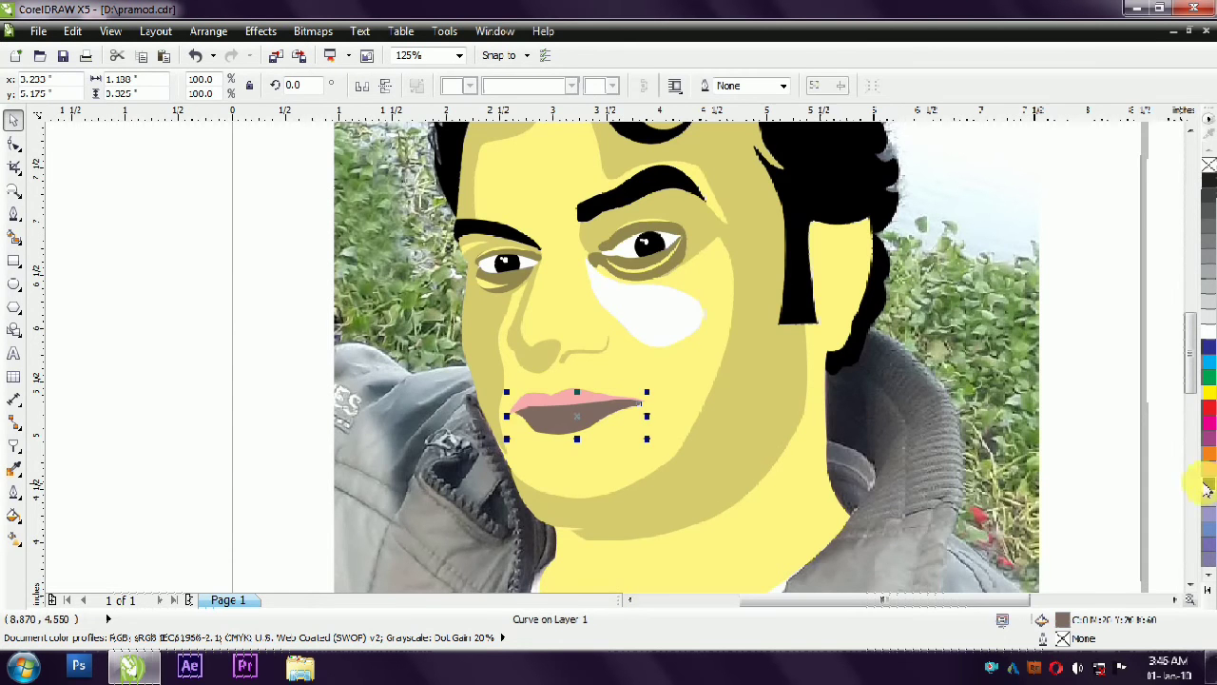
- Fill the upper lip with the same muted brown as the lower lip
scroll(372, 302, "down", 1)
scroll(405, 337, "up", 1)
left_click(520, 369)
left_click(1209, 484)
key("Escape")
scroll(362, 352, "down", 1)
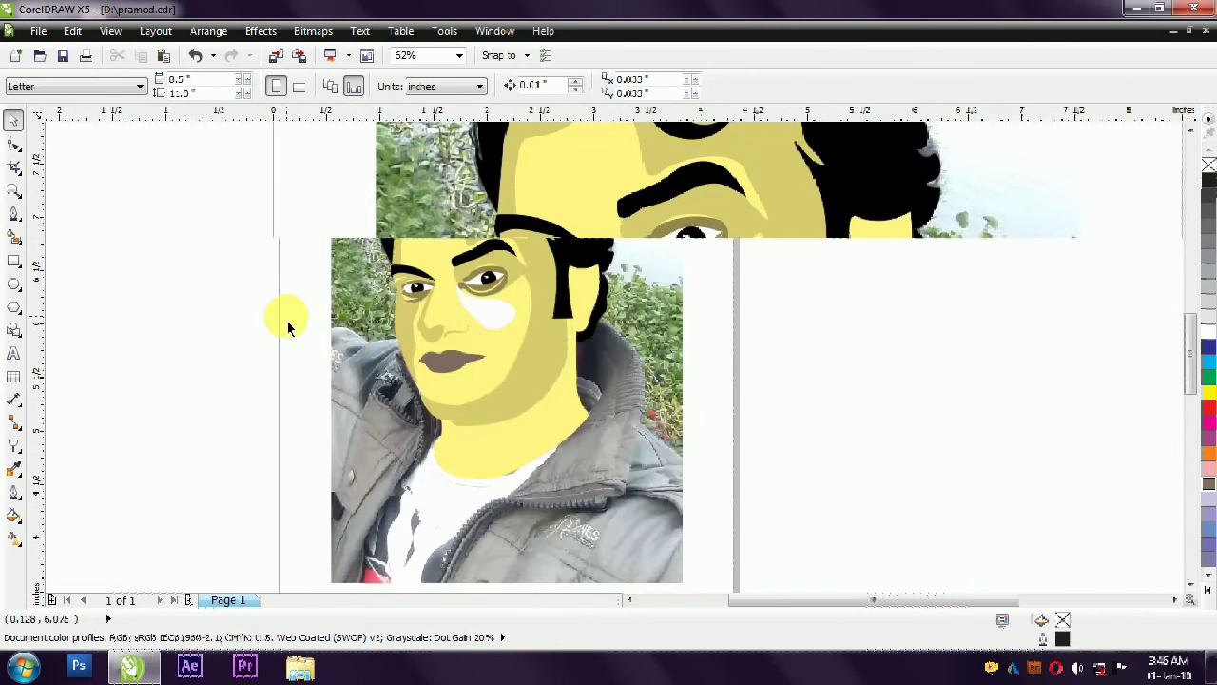
- Try a light grey fill on the cheek highlight below the right eye
scroll(286, 318, "up", 1)
left_click(701, 317)
left_click(1209, 307)
scroll(576, 342, "down", 1)
scroll(593, 333, "up", 1)
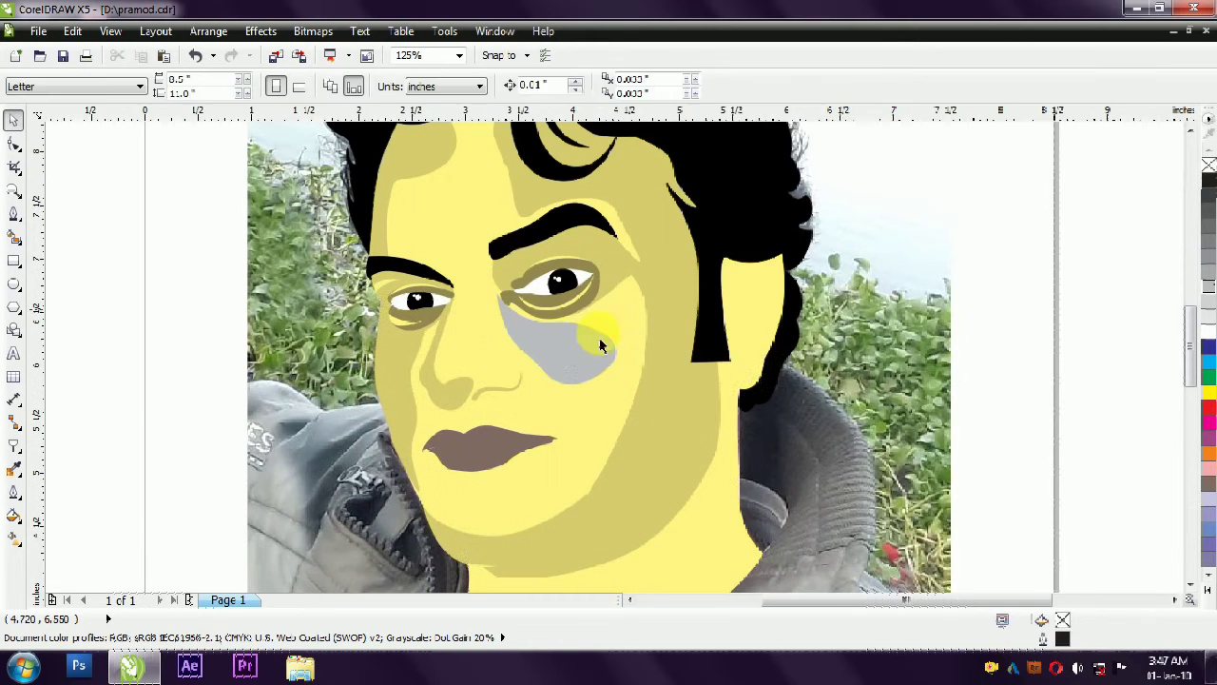
- Fill the base skin shape with pale cream and the cheek highlight below the right eye with white
left_click(1208, 591)
left_click(1173, 543)
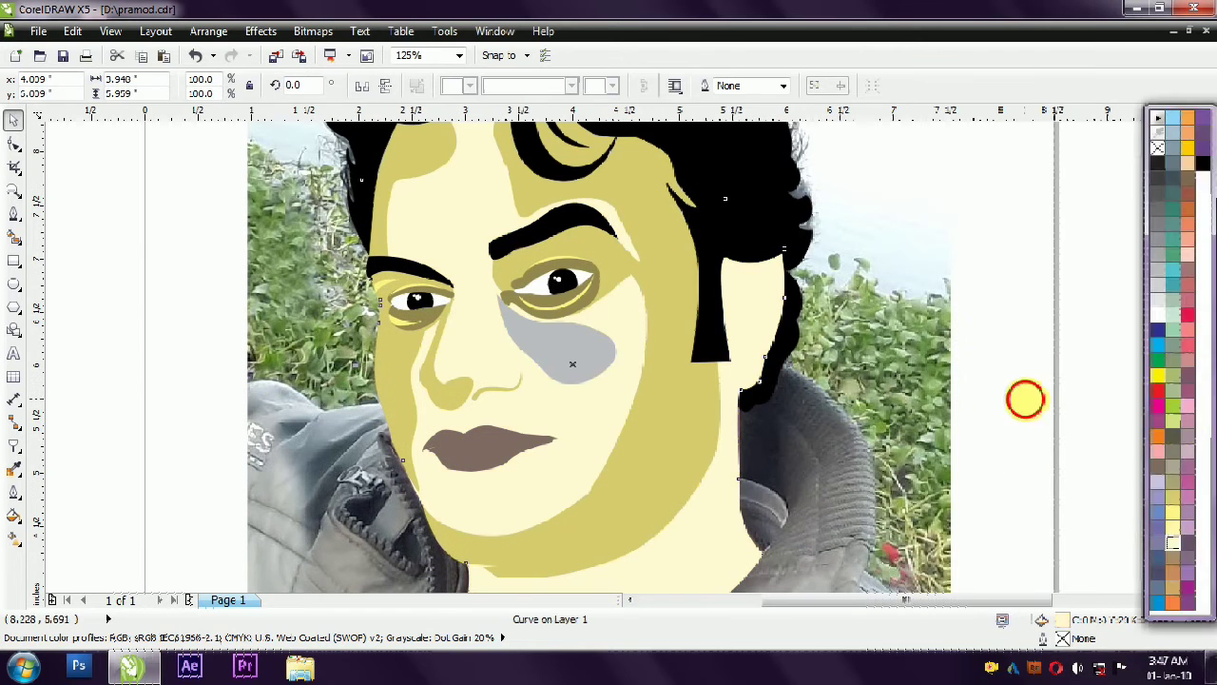
left_click(590, 358)
left_click(1203, 582)
left_click(1163, 304)
left_click(1027, 342)
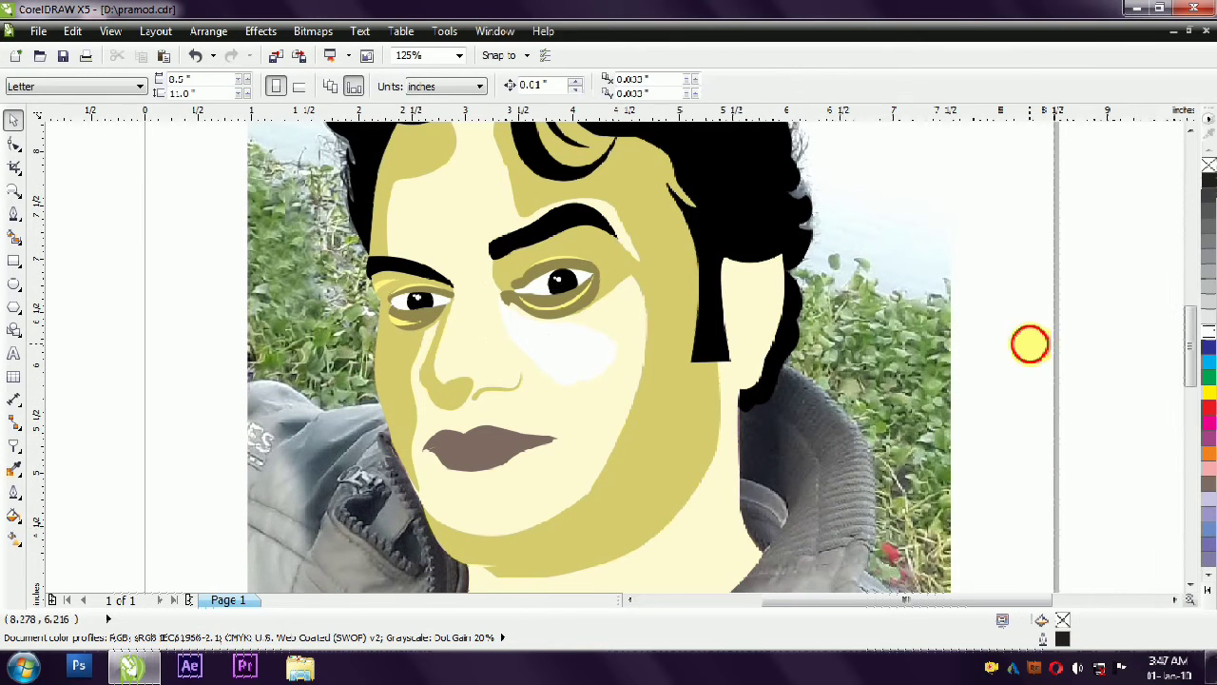
scroll(983, 329, "down", 1)
scroll(591, 451, "up", 1)
- Tint the brown fills of the upper and lower lips with pale pink
left_click(591, 450)
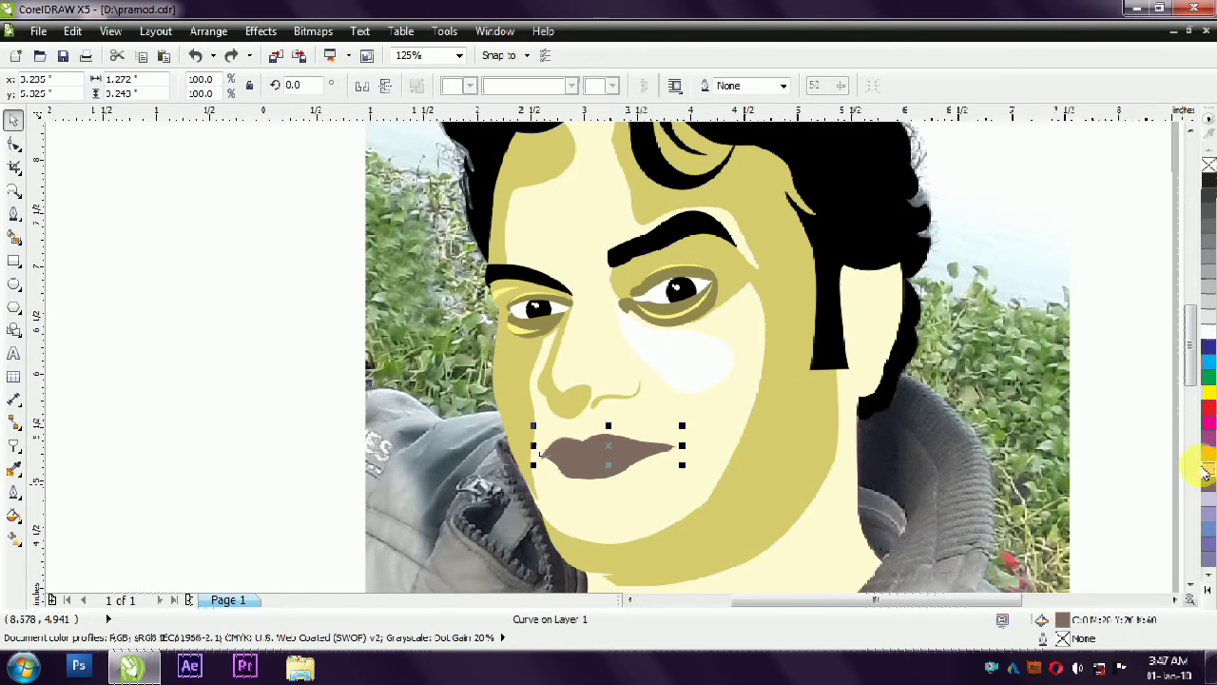
left_click(1205, 470)
left_click(607, 473)
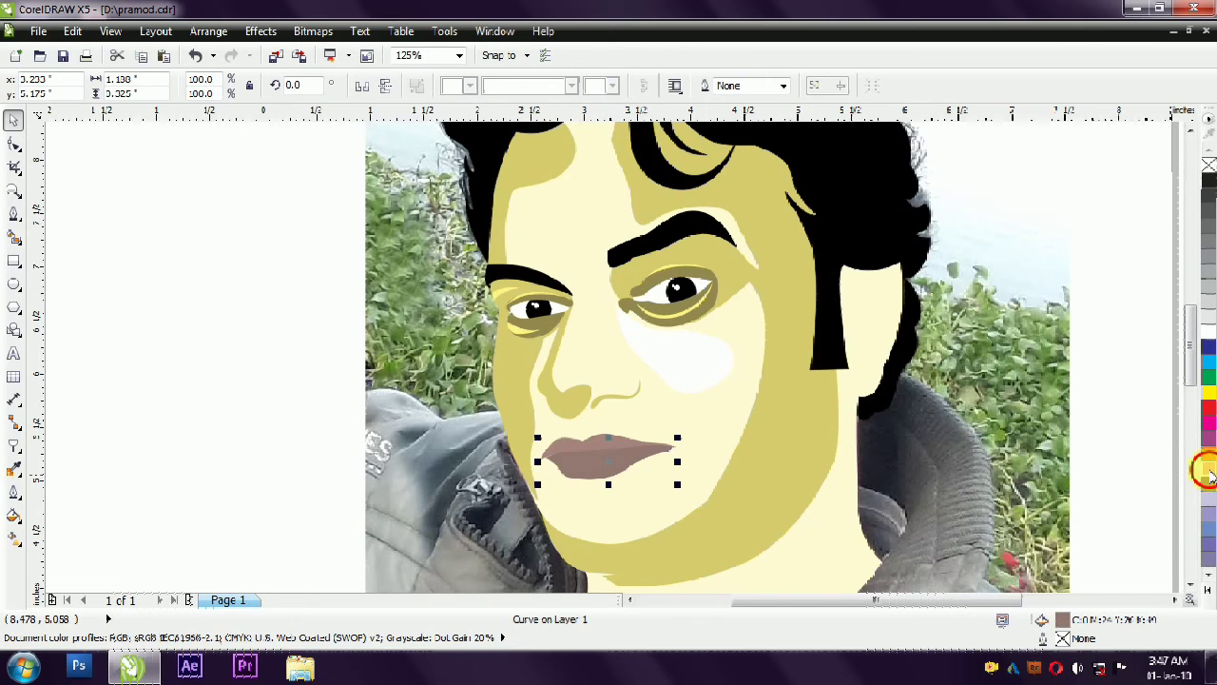
left_click(299, 372)
scroll(299, 372, "down", 1)
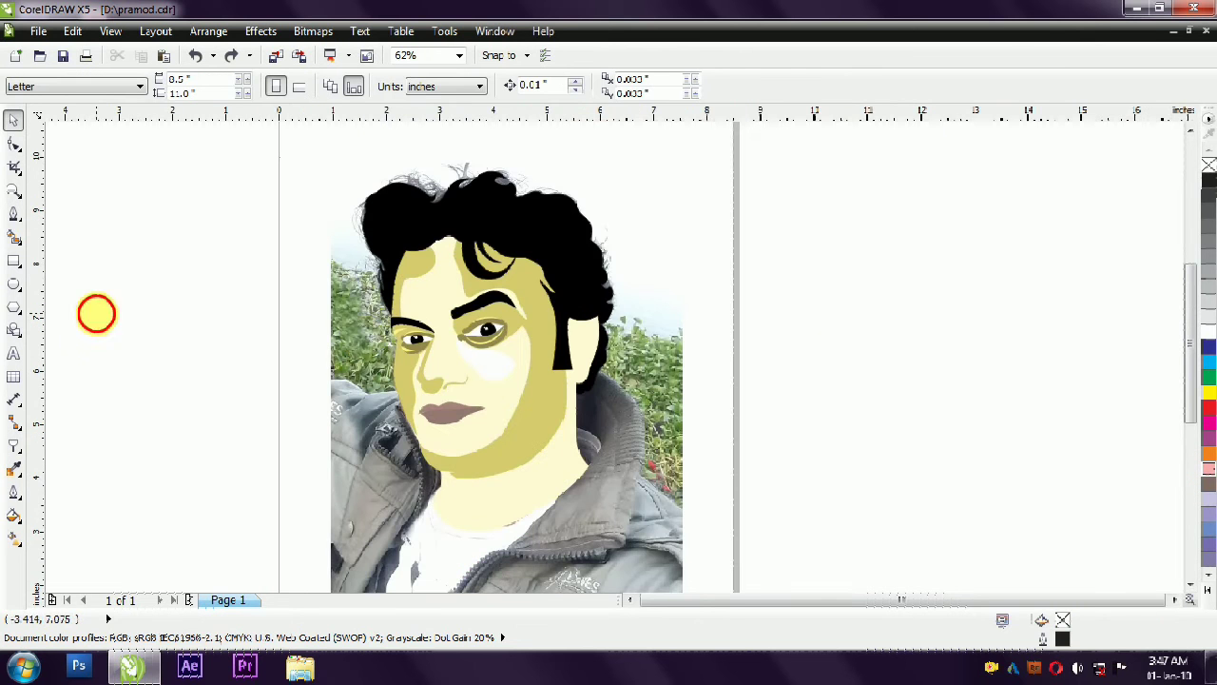
- Reshape the face shadow's edge beneath the right eye's lower lid by adjusting its curve nodes
scroll(352, 333, "up", 1)
scroll(540, 345, "up", 1)
left_click(674, 362)
left_click(785, 340)
left_click(797, 355)
scroll(797, 358, "up", 1)
left_click(15, 145)
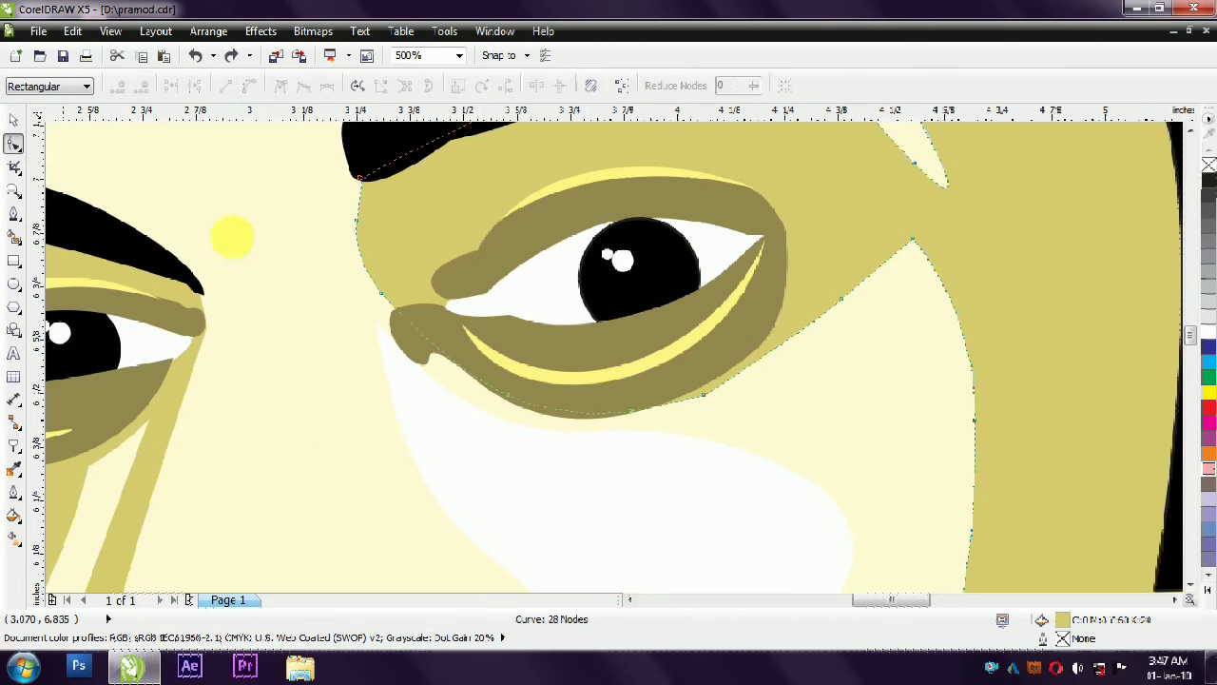
left_click_drag(499, 408, 494, 413)
left_click(457, 424)
scroll(458, 418, "down", 1)
left_click(14, 120)
left_click(1060, 267)
scroll(1051, 268, "down", 2)
- Move the whole vector portrait off the photo onto the blank area beside the page
left_click(556, 268)
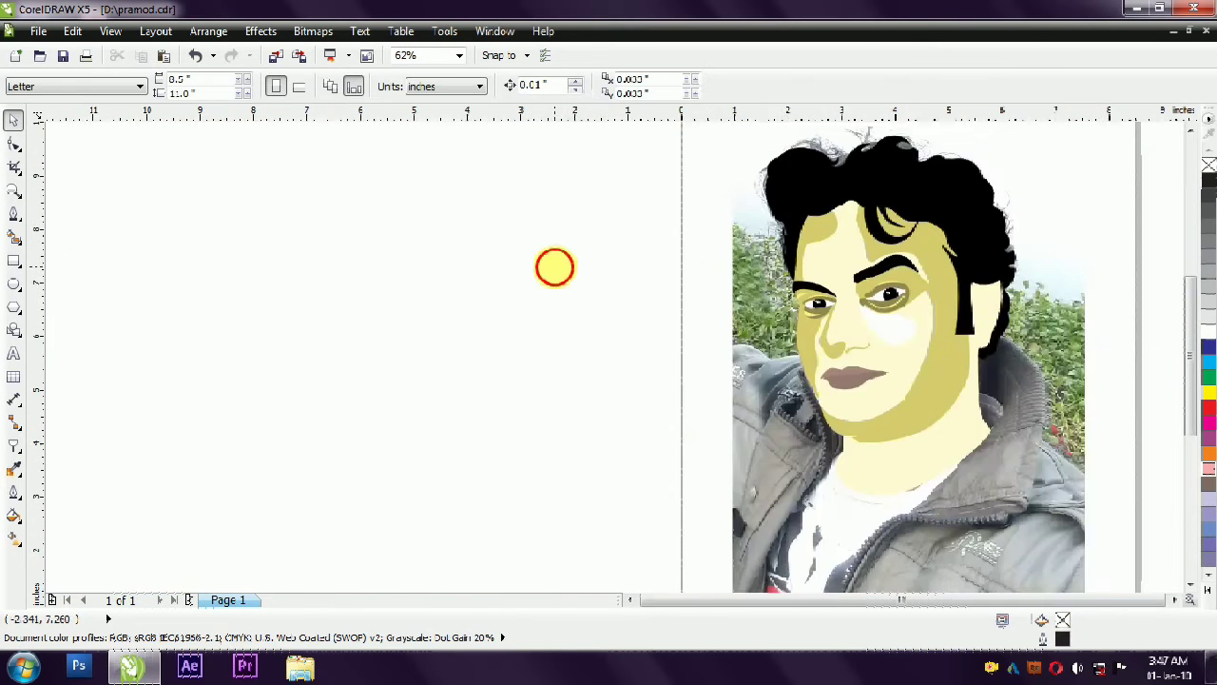
scroll(1011, 292, "up", 2)
scroll(462, 253, "down", 2)
mouse_move(996, 493)
left_mouse_down()
mouse_move(535, 185)
mouse_move(959, 262)
left_mouse_up()
left_click(983, 496)
scroll(732, 271, "down", 1)
scroll(884, 287, "up", 1)
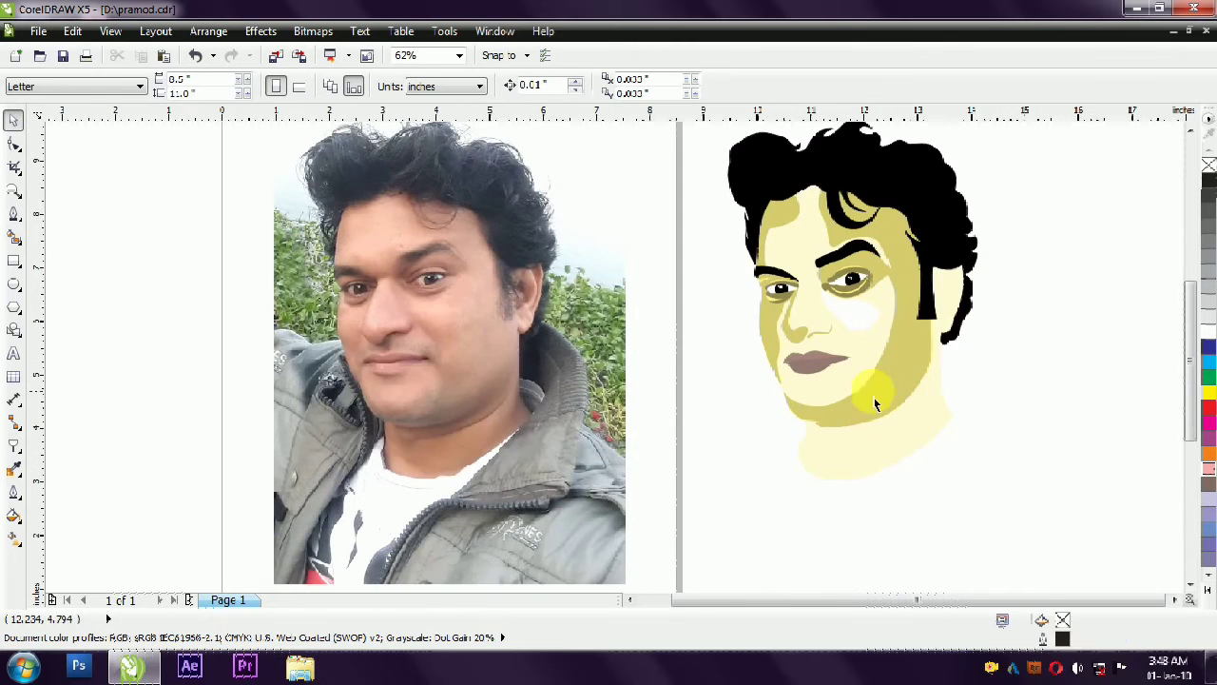
- Trace the mouth shadow's outer edge on the photo with a Bézier curve, from beside the nose around to the chin
scroll(436, 376, "up", 1)
left_click(15, 217)
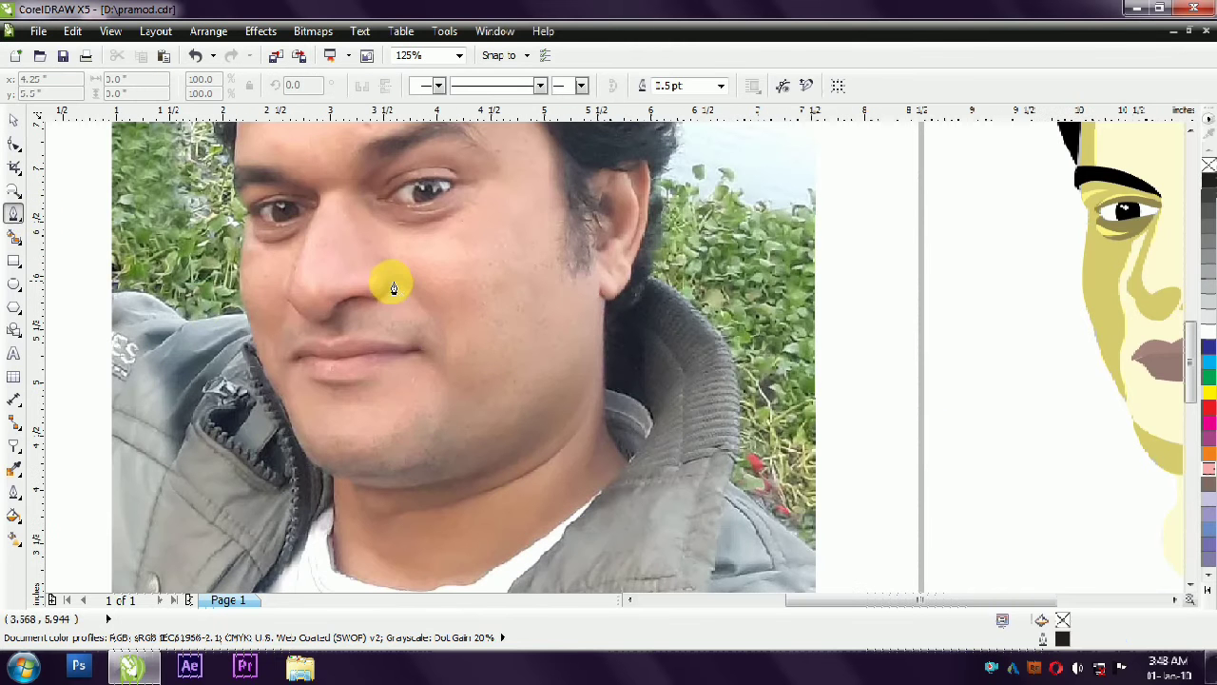
mouse_move(424, 305)
left_mouse_down()
mouse_move(442, 341)
mouse_move(403, 297)
left_mouse_up()
left_click(436, 371)
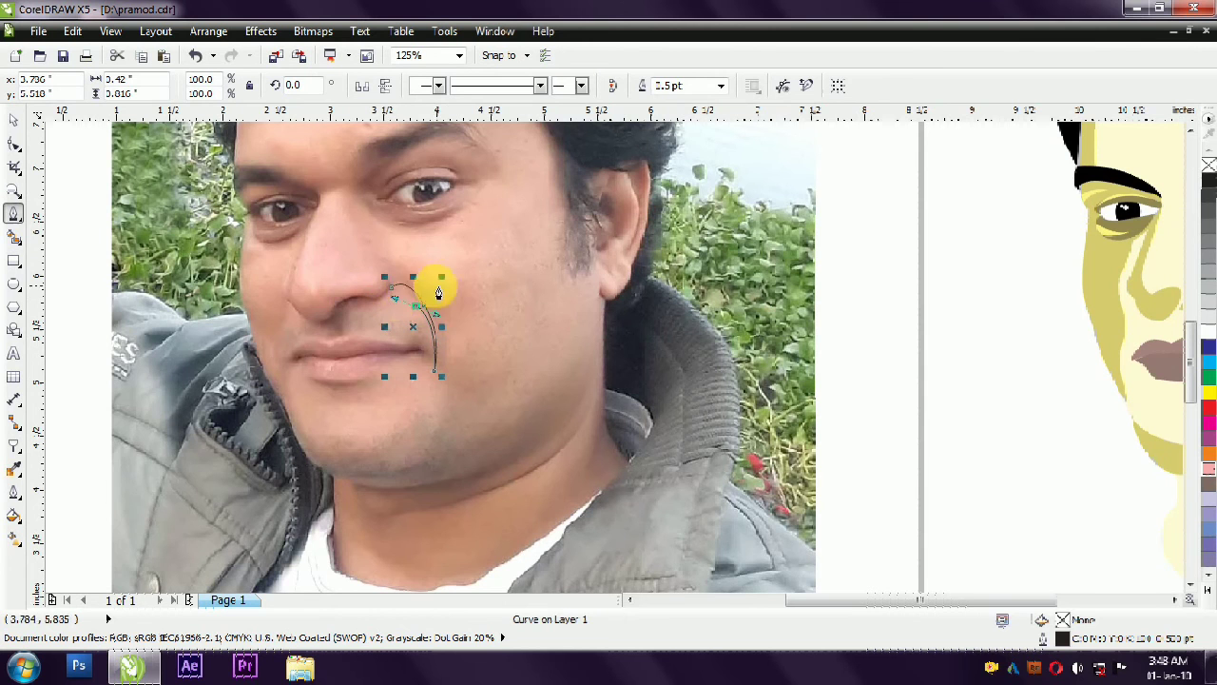
key("ctrl+z")
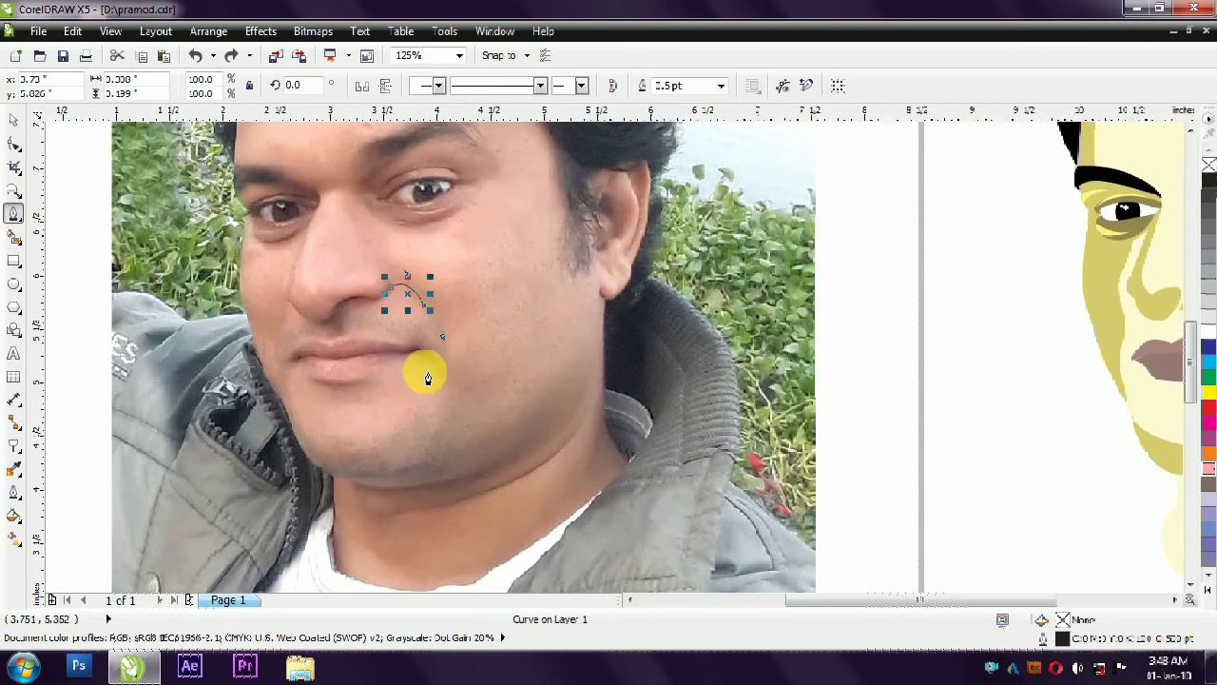
scroll(425, 365, "left", 1)
left_click_drag(502, 395, 383, 438)
- Continue the outline along the lower lip, mouth corner and upper lip, closing it beside the nostril
left_click_drag(377, 388, 441, 379)
left_click(384, 364)
left_click(471, 367)
left_click(507, 348)
left_click_drag(433, 332, 422, 334)
left_click(430, 311)
left_click(479, 284)
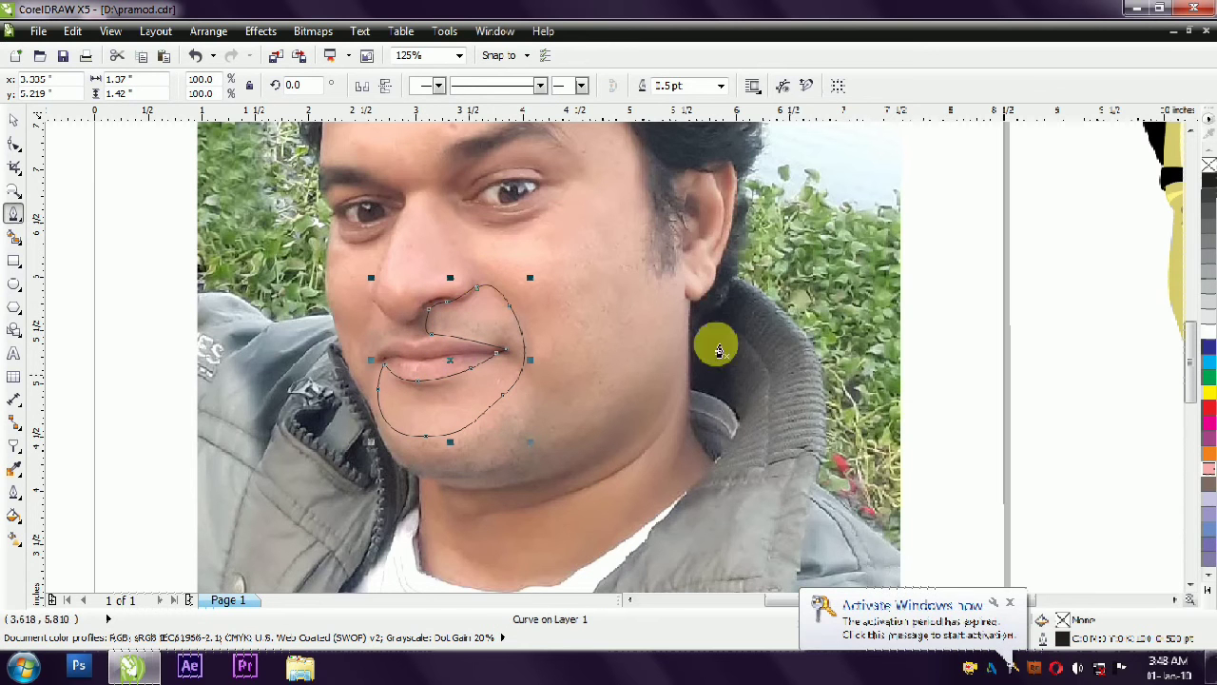
- Fill the mouth shadow shape with yellow and move it onto the vector portrait around the lips
key("space")
left_click(1209, 393)
scroll(439, 330, "down", 1)
mouse_move(415, 348)
left_mouse_down()
mouse_move(692, 334)
mouse_move(836, 349)
left_mouse_up()
scroll(836, 349, "up", 2)
left_click_drag(816, 353, 832, 367)
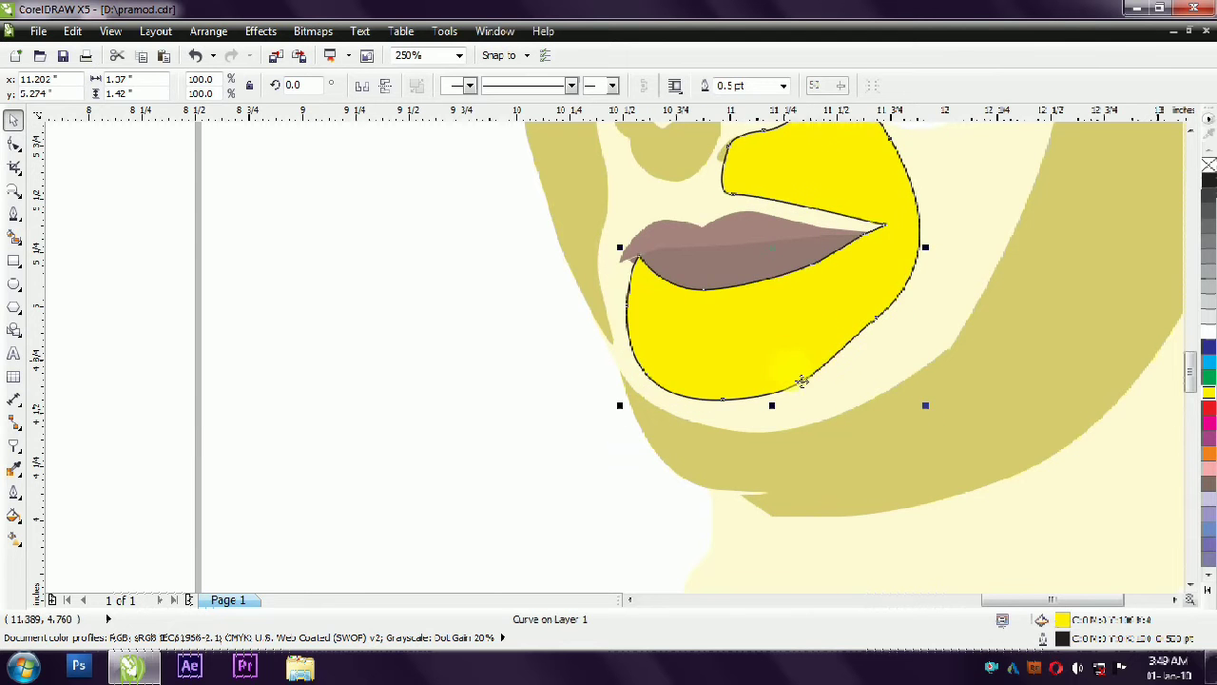
- Give the mouth shadow the face shadow's olive yellow fill (C:0 M:0 Y:60 K:20) and remove its outline
scroll(778, 379, "down", 1)
left_click(880, 414)
left_click_drag(1066, 622, 831, 356)
left_click(820, 346)
right_click(1208, 167)
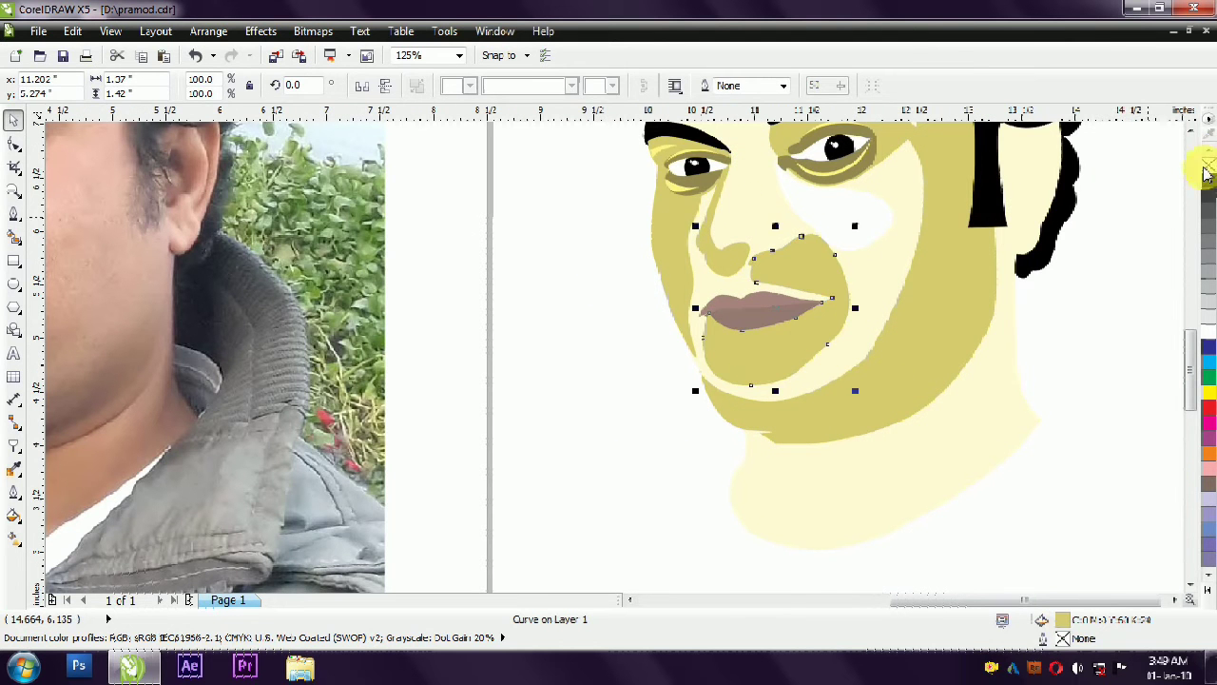
- Fill the white cheek highlight below the right-hand eye with the face shadow's olive yellow
left_click(1107, 345)
left_click(590, 274)
left_click_drag(589, 274, 853, 365)
left_click(1049, 354)
scroll(655, 398, "down", 1)
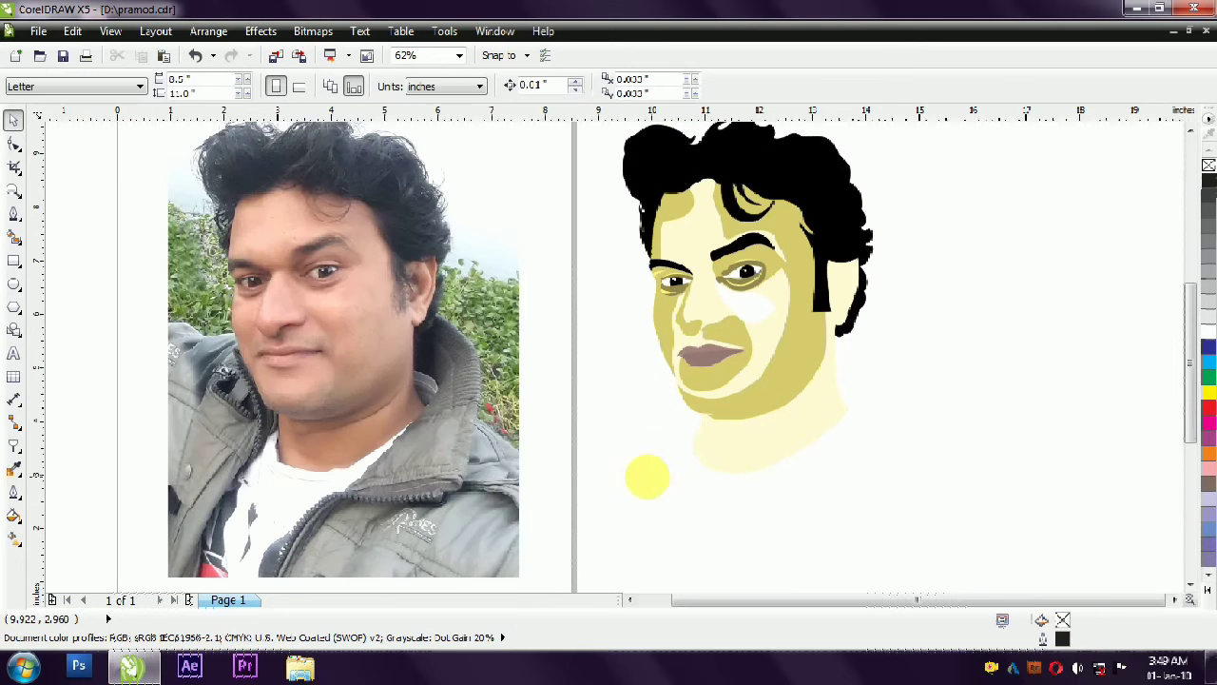
left_click(755, 306)
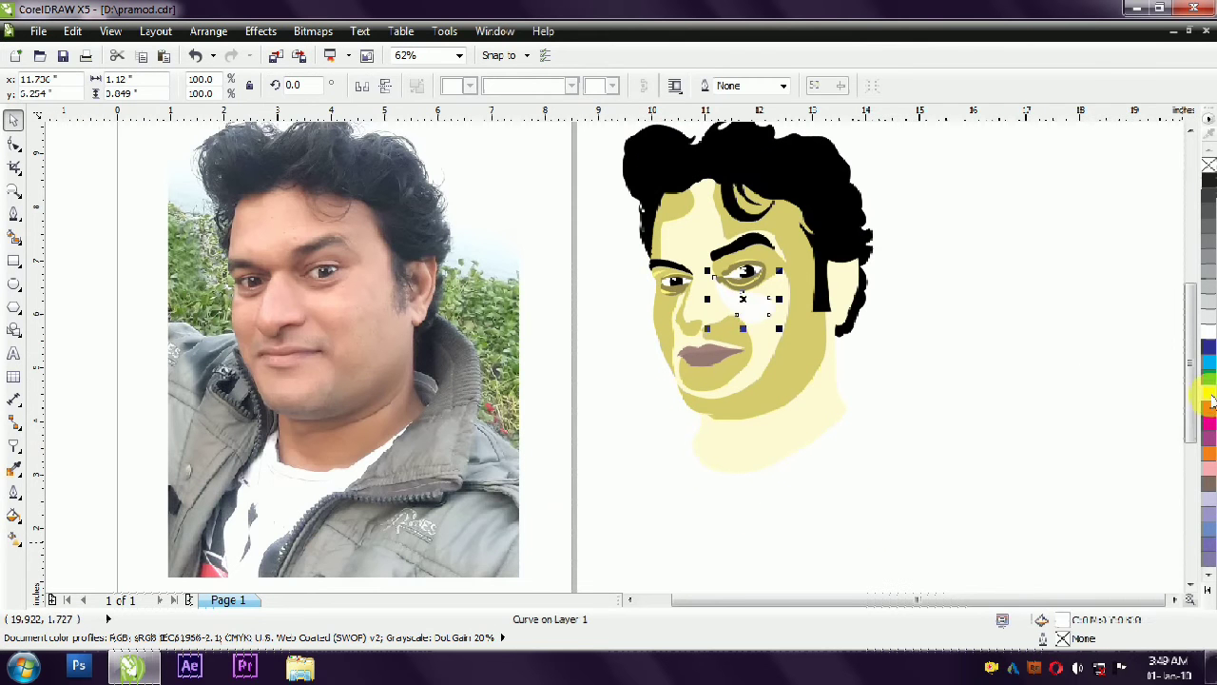
left_click(1208, 438)
left_click(1208, 589)
left_click(804, 333)
left_click_drag(1063, 620, 757, 307)
left_click(996, 362)
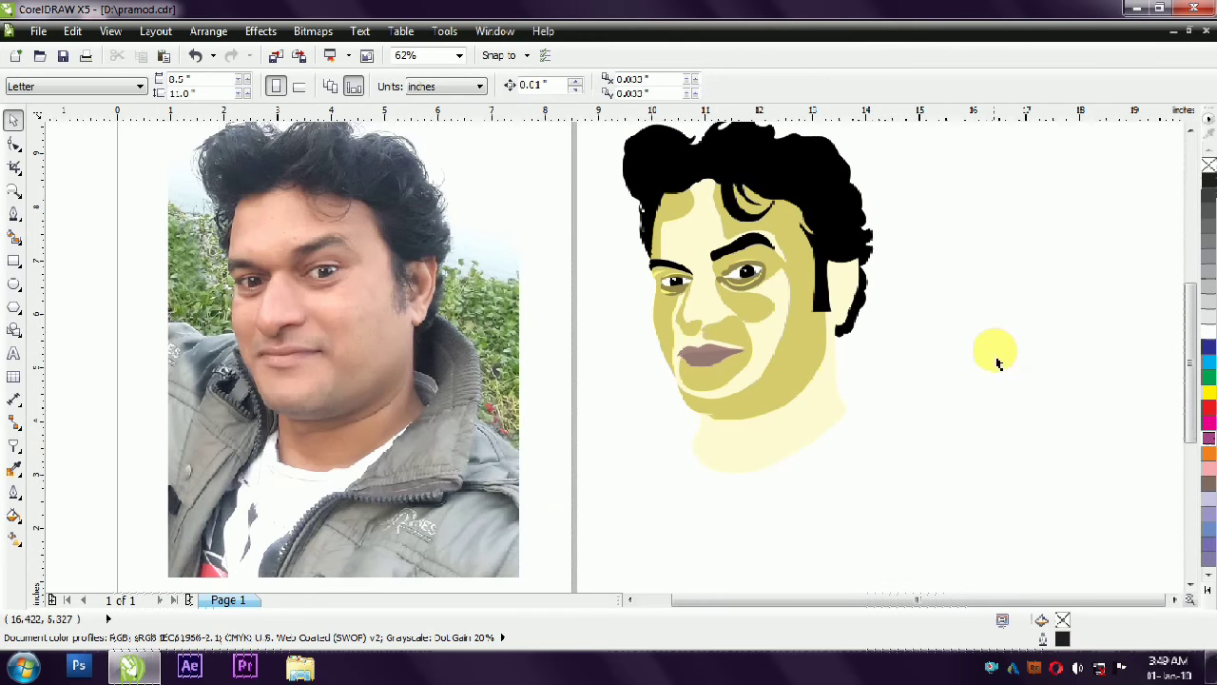
- Tint the thin nostril shadow greyish brown (C:19 M:19 Y:49 K:16) and bring it in front of the mouth shadow
scroll(693, 321, "up", 1)
scroll(421, 340, "down", 1)
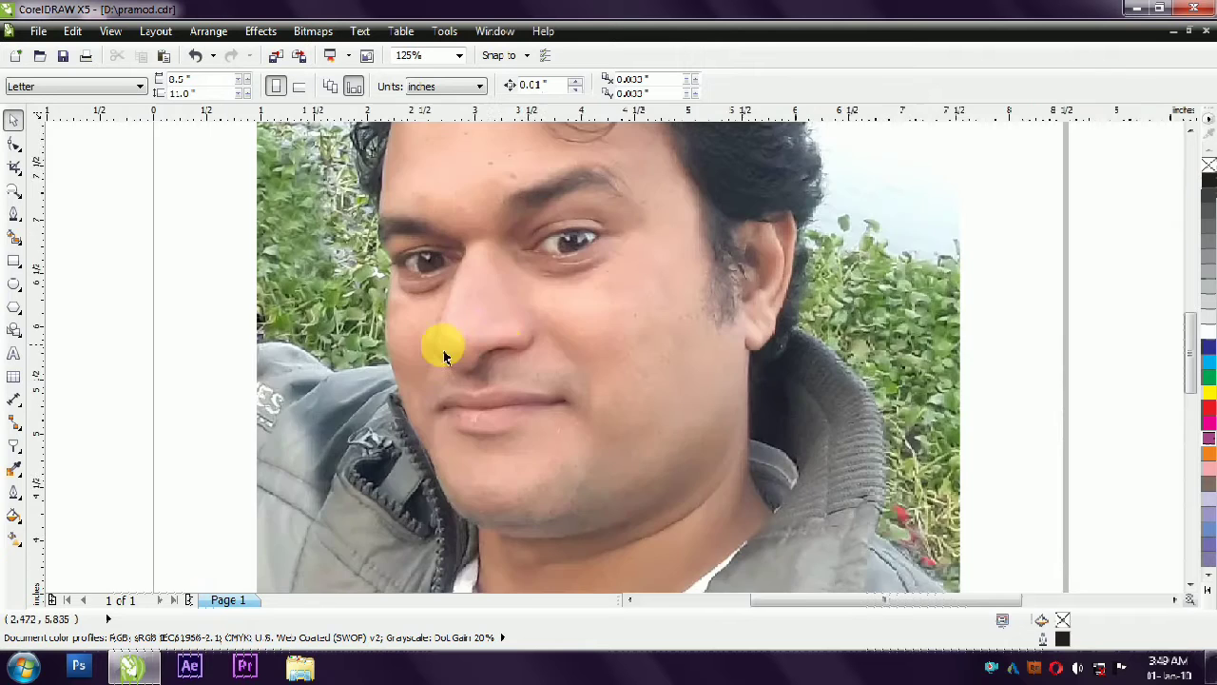
scroll(901, 380, "up", 1)
left_click(900, 380)
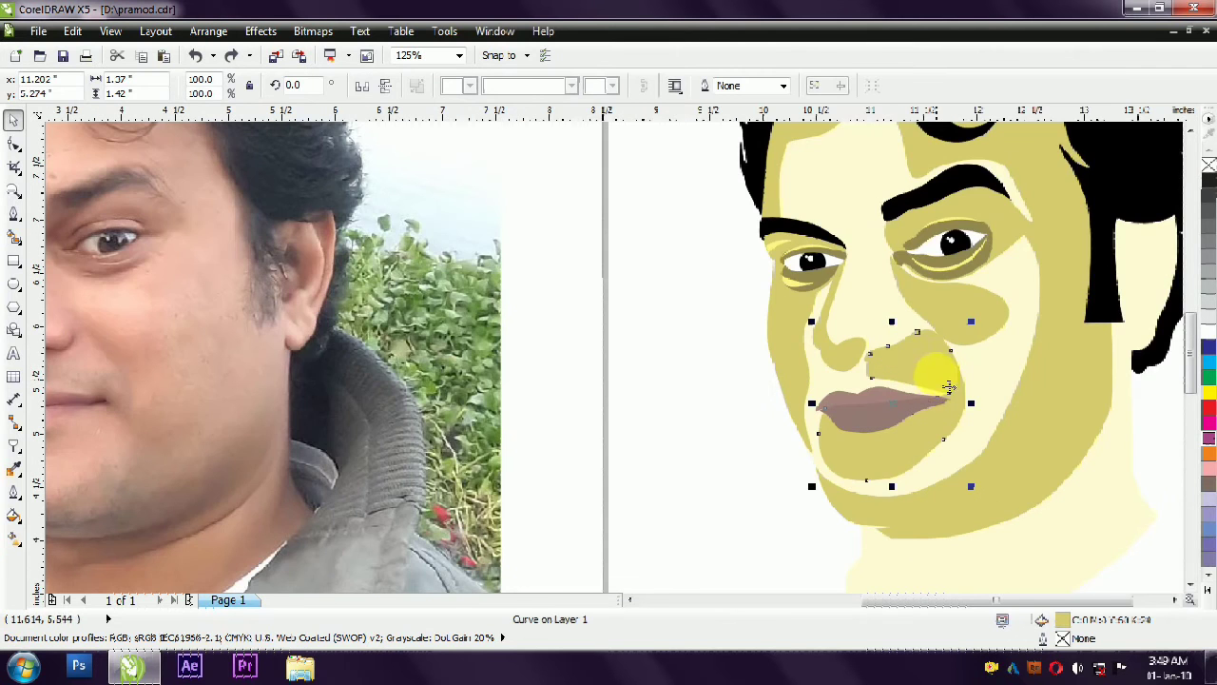
scroll(915, 366, "up", 1)
left_click(1209, 349, "ctrl")
left_click(1209, 349, "ctrl")
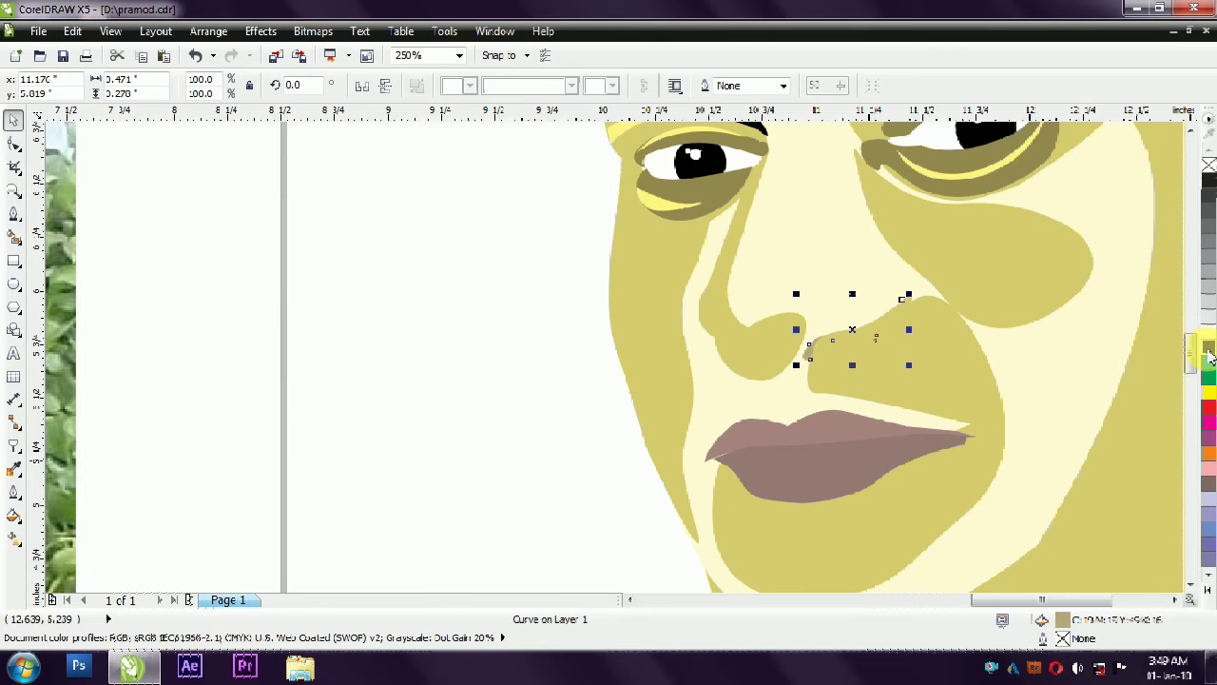
- Reshape the mouth shadow's upper edge with the Shape tool so it follows the nostril line beside the nose
left_click(881, 369)
key("F10")
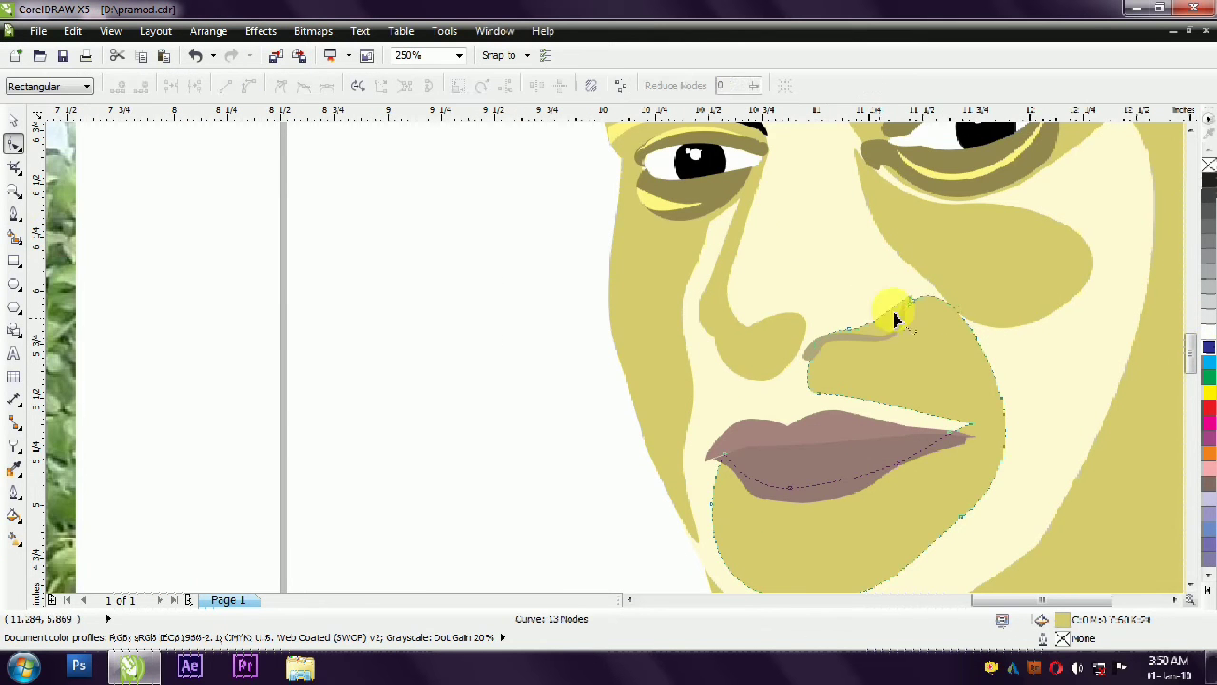
left_click_drag(913, 307, 854, 344)
scroll(851, 334, "up", 1)
left_click_drag(977, 255, 957, 307)
left_click_drag(974, 276, 959, 276)
left_click_drag(959, 403, 954, 360)
left_click(13, 119)
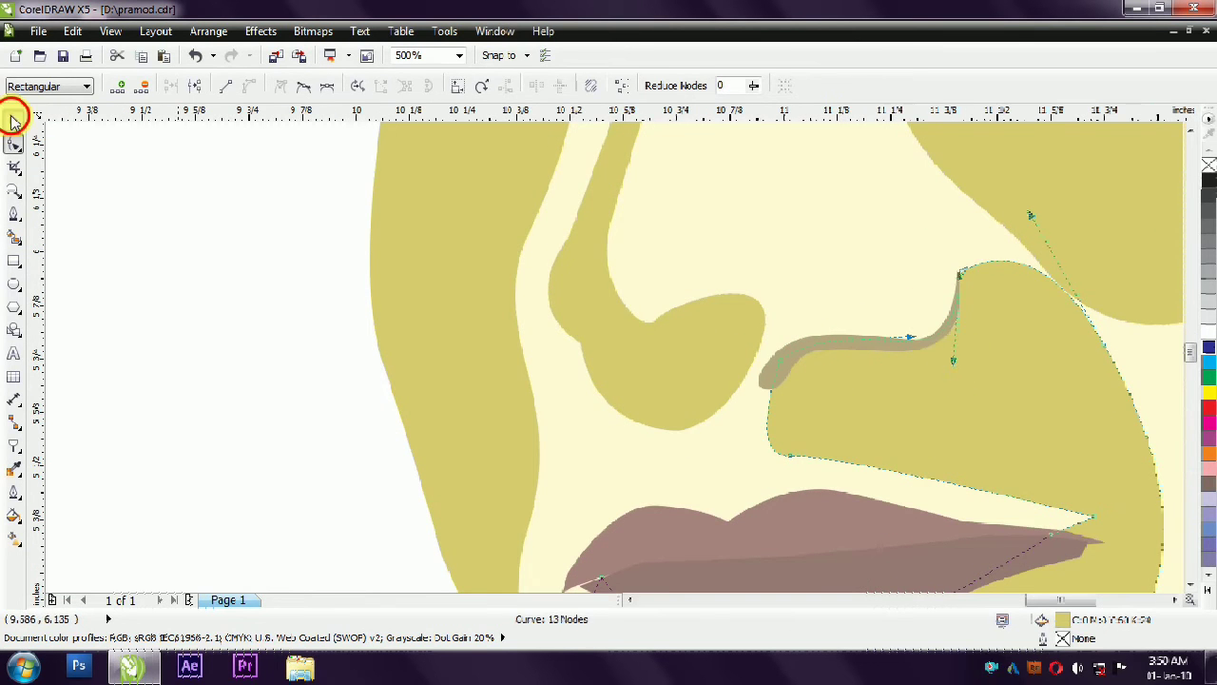
left_click(333, 309)
- Compare the nose and mouth area of the vector portrait with the photo and examine the lip shapes
scroll(351, 317, "down", 1)
scroll(640, 436, "down", 2)
scroll(332, 361, "up", 1)
scroll(815, 352, "down", 1)
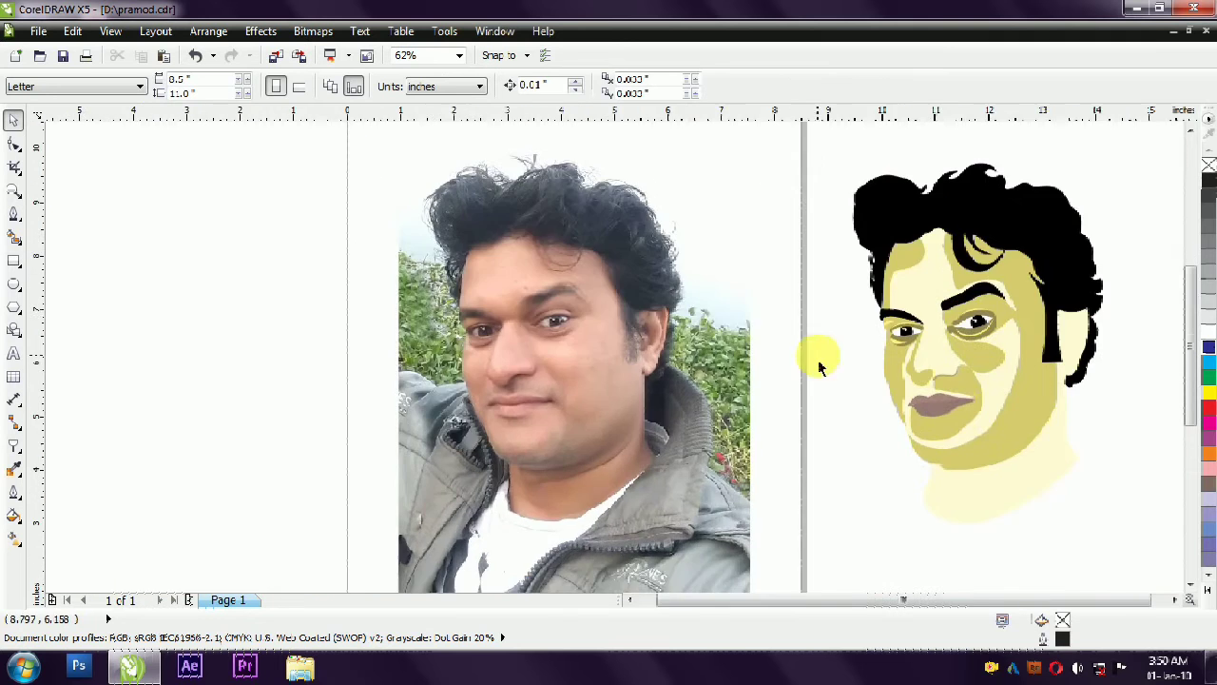
scroll(908, 415, "up", 1)
scroll(981, 397, "up", 1)
left_click(983, 392)
left_click(967, 394)
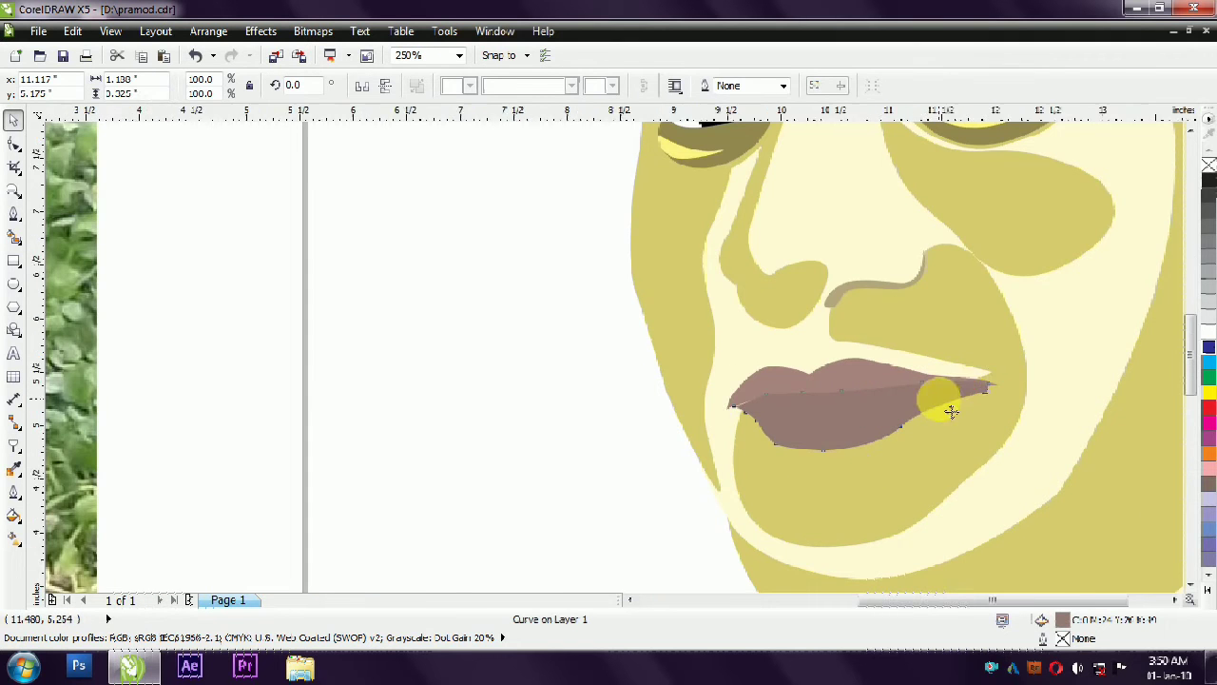
scroll(943, 407, "down", 2)
left_click(853, 438)
scroll(853, 438, "up", 2)
- Draw a closed straight-segment outline about 0.75 in wide over the lower lip's bottom edge for a shadow
left_click(13, 214)
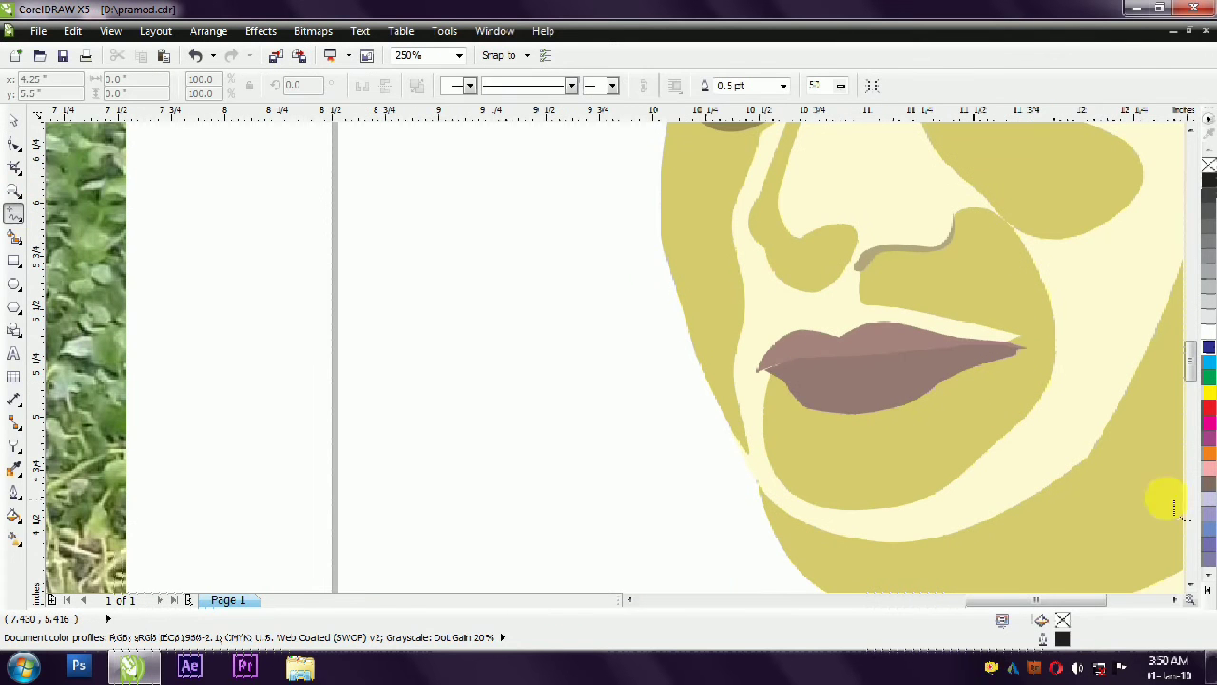
left_click(789, 391)
left_click(868, 404)
left_click(927, 385)
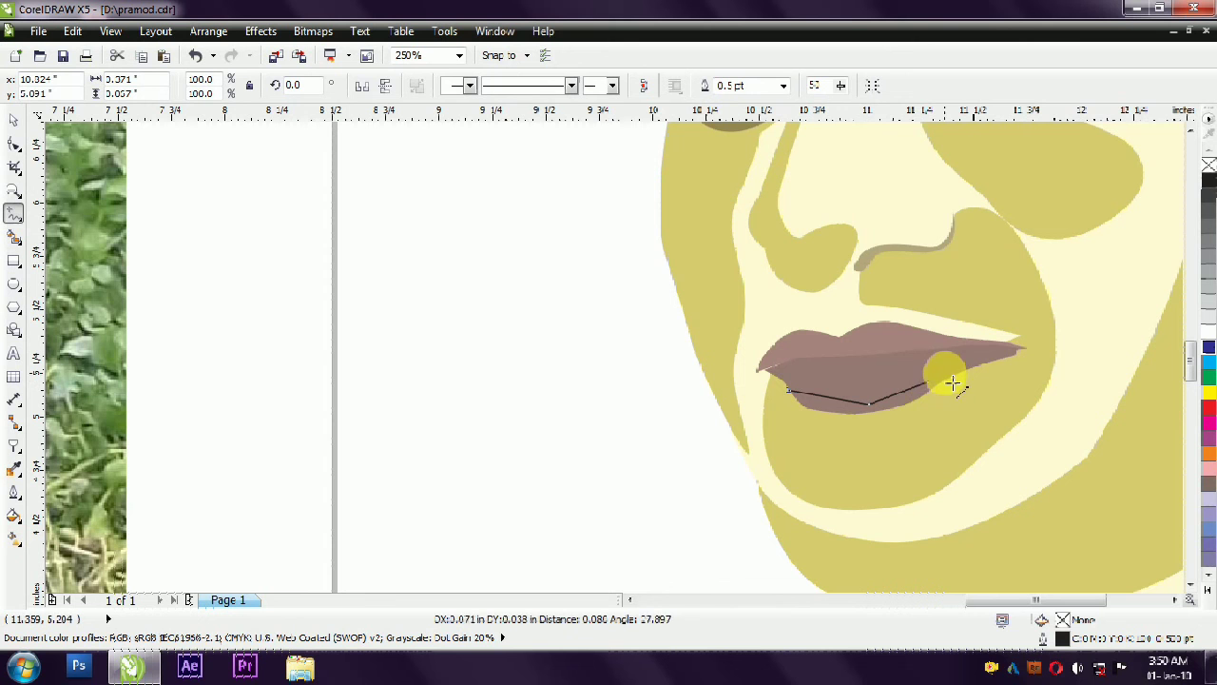
left_click(950, 380)
left_click(869, 428)
left_click(803, 399)
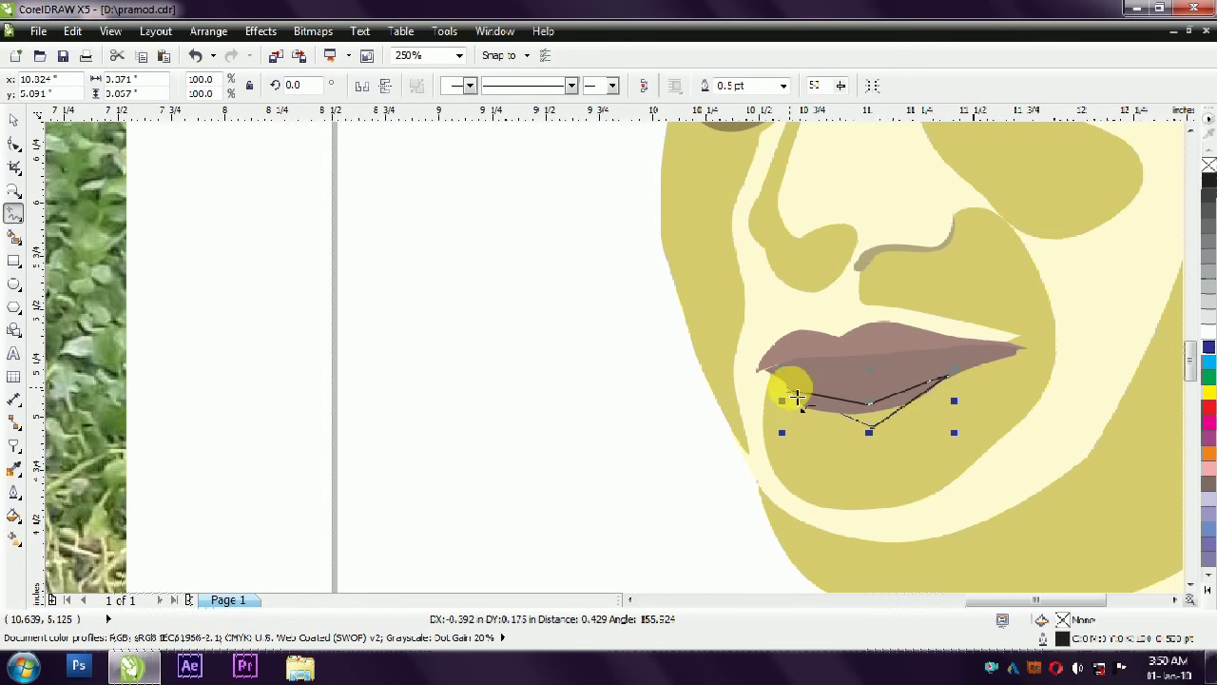
- Curve the lower side of the lip shadow outline into a smooth arc below the lower lip with the Shape tool
key("F10")
scroll(859, 418, "up", 2)
left_click_drag(839, 417, 790, 425)
left_click_drag(947, 395, 958, 409)
mouse_move(892, 438)
left_mouse_down()
mouse_move(880, 437)
mouse_move(892, 458)
left_mouse_up()
double_click(879, 433)
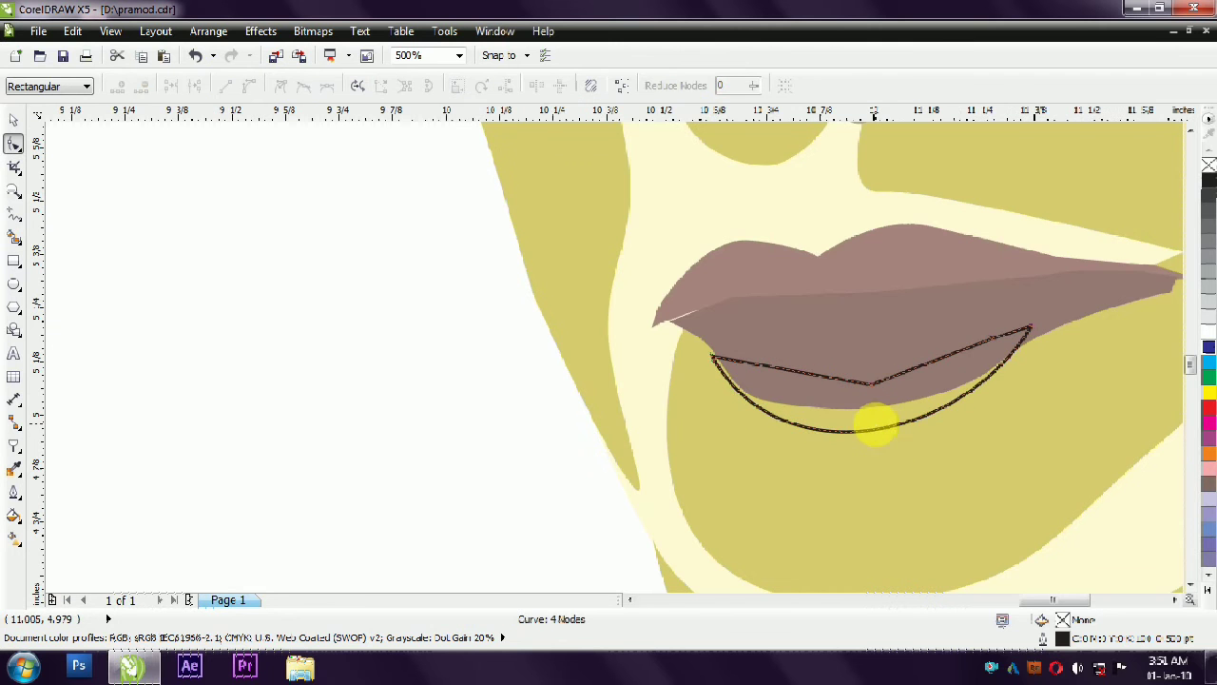
- Give the lower-lip shadow the nostril shadow's greyish-brown fill (C:19 M:19 Y:49 K:16) and remove its outline
left_click(13, 120)
scroll(549, 320, "down", 2)
left_click(648, 368)
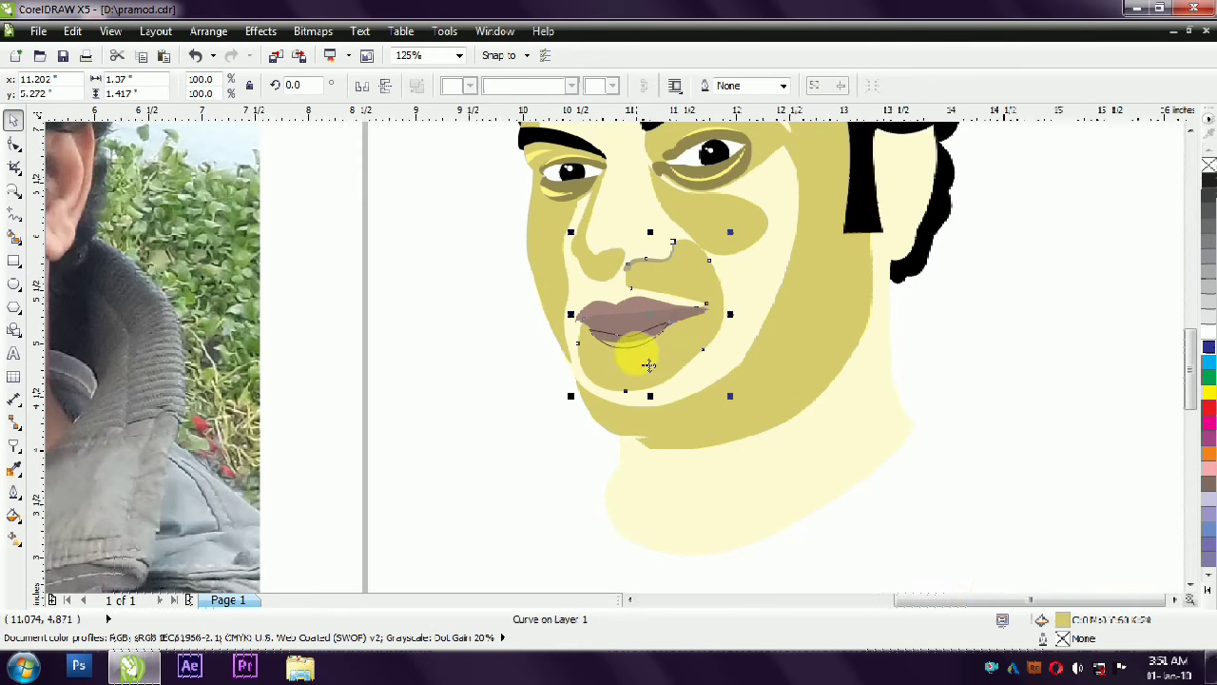
left_click(635, 355)
left_click(632, 340)
scroll(542, 299, "up", 1)
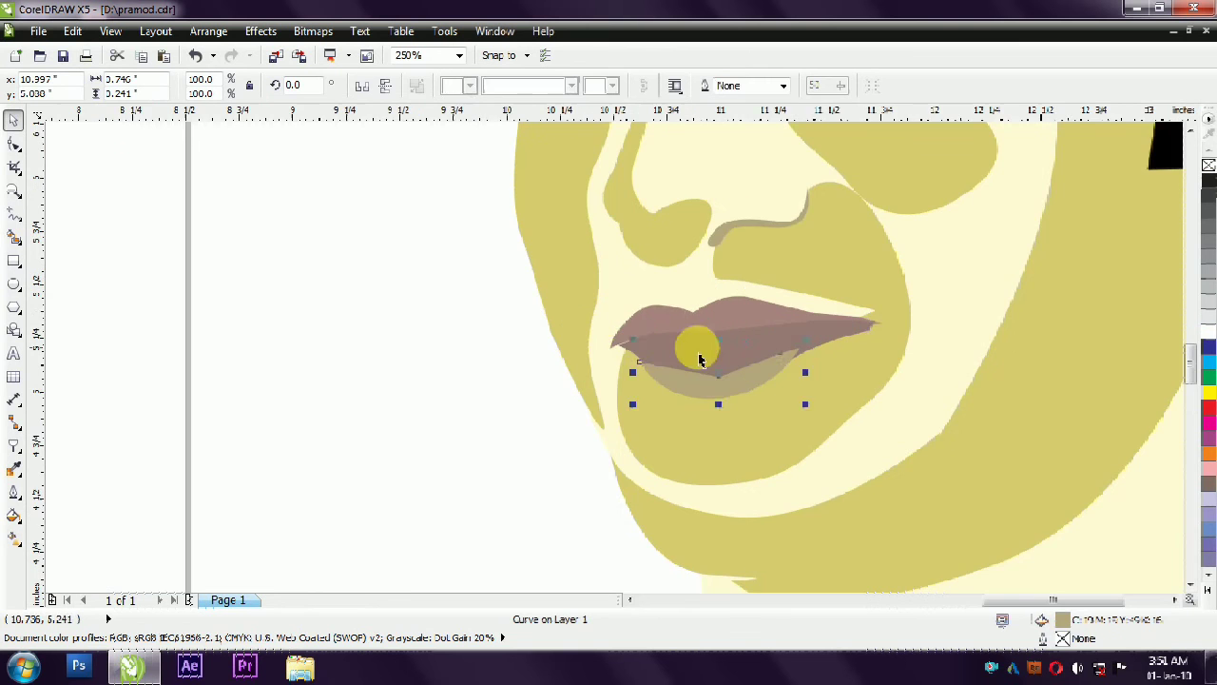
left_click(674, 323, "shift")
left_click(385, 386)
- Try orange, khaki and tan fills on the face and neck base shape, and settle on light peach
scroll(392, 385, "down", 3)
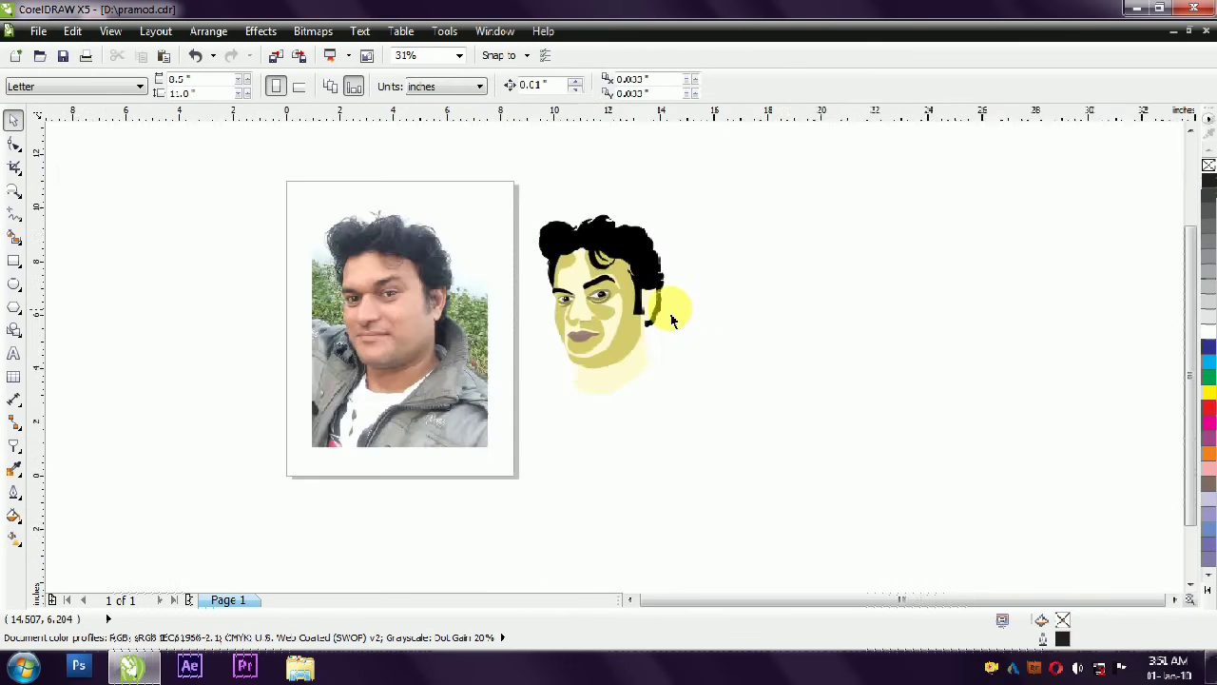
scroll(441, 296, "up", 1)
left_click(729, 457)
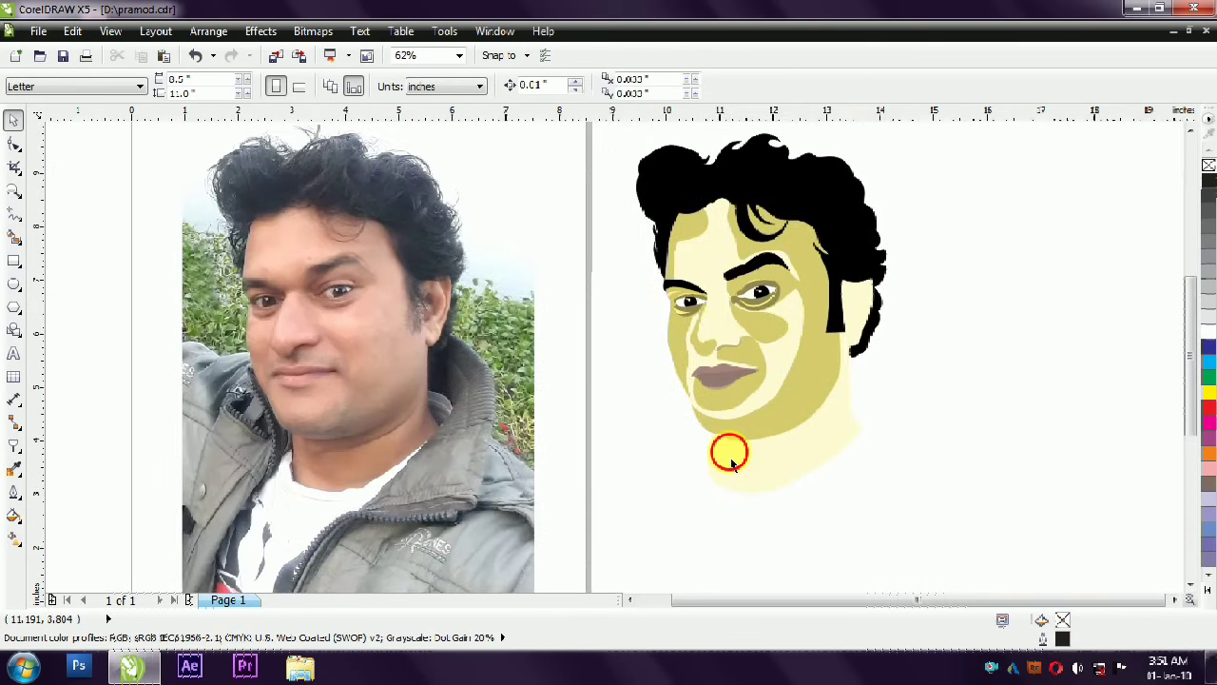
left_click(1204, 591)
left_click(1170, 347)
left_click(1174, 351)
left_click(1173, 509)
left_click(1173, 511)
left_click(1175, 485)
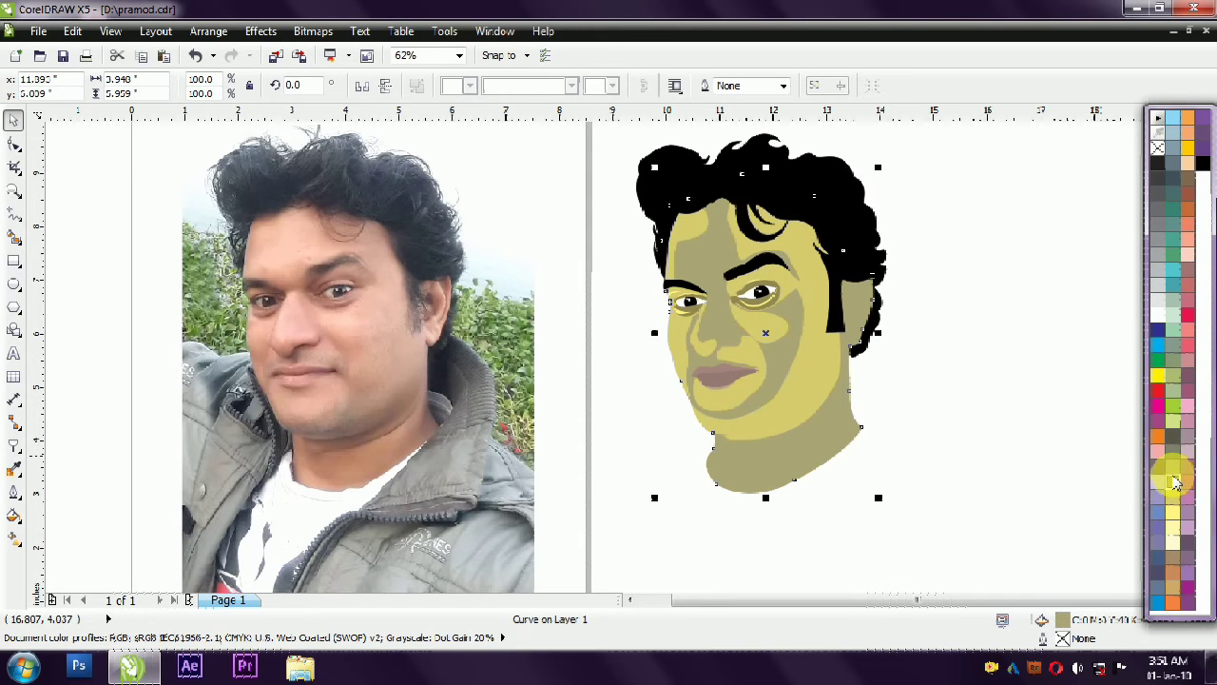
left_click(1175, 569)
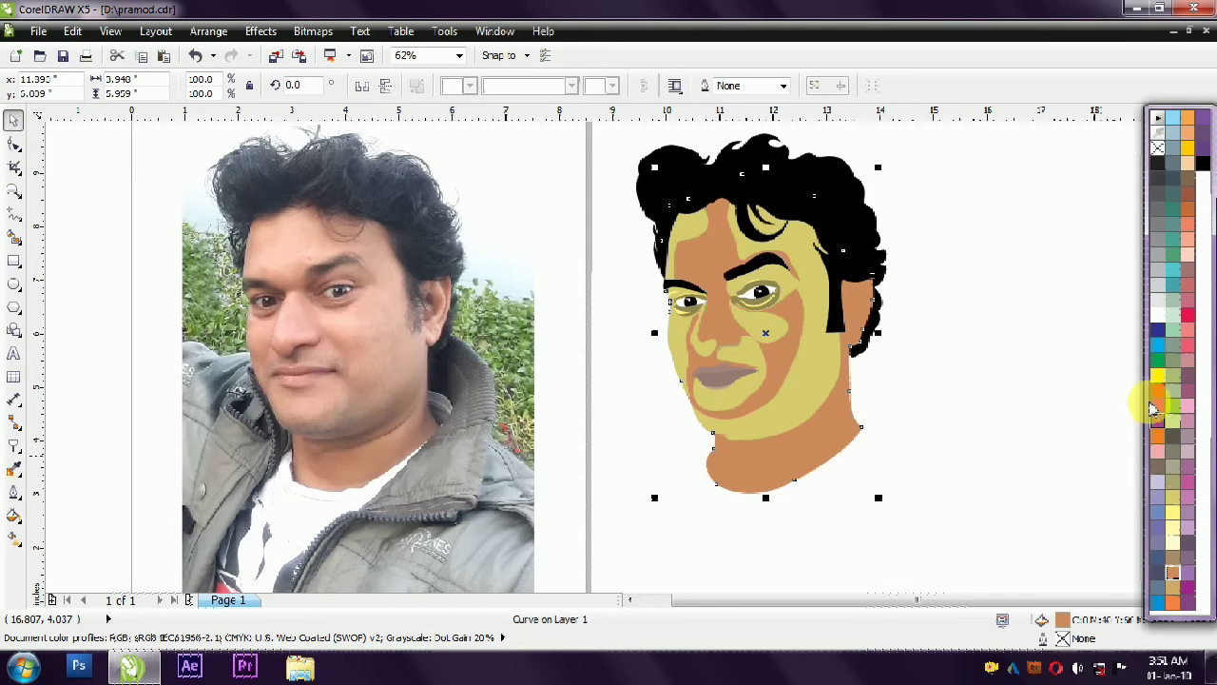
left_click(1192, 262)
- Try a coral pink fill on the large face shadow beside the sideburn and select the opposite cheek's shadow
left_click(1209, 531)
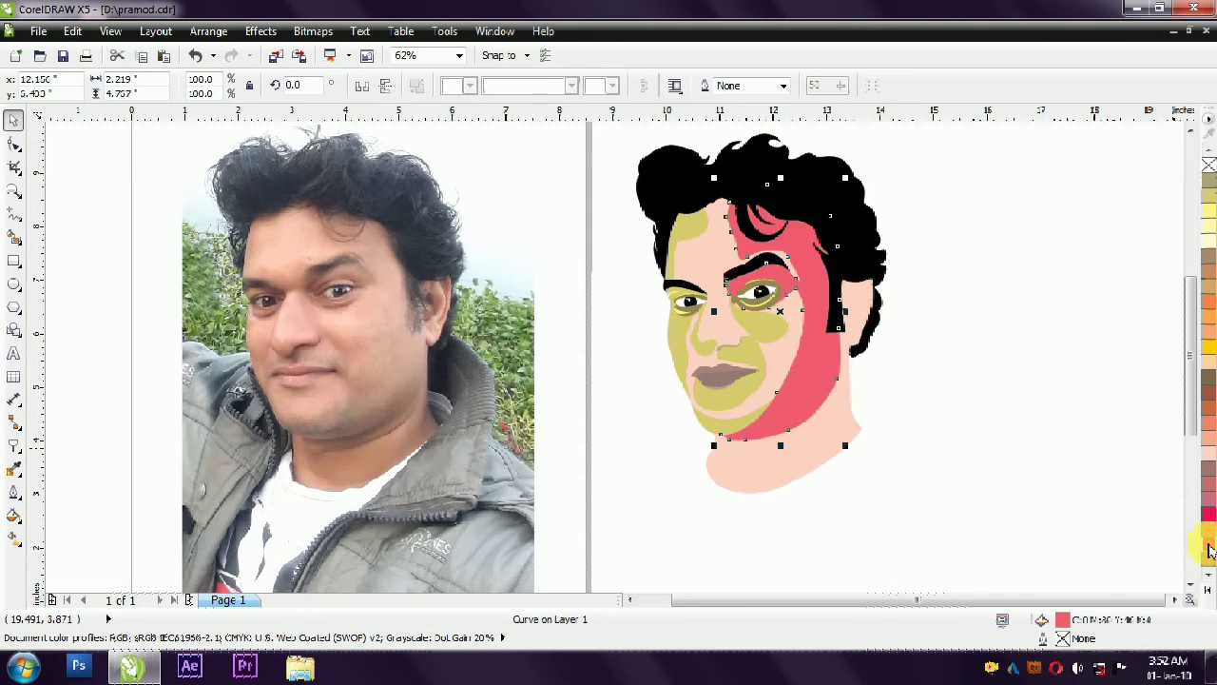
left_click(665, 326)
left_click(677, 340)
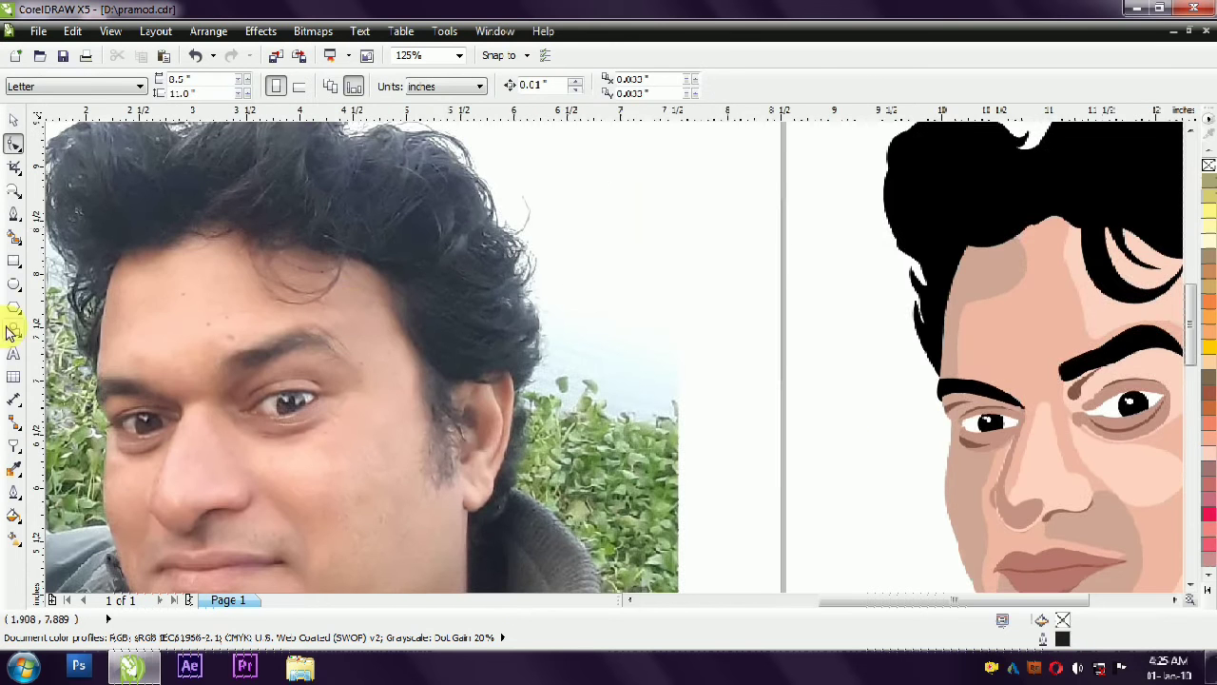
- Draw a curve above the right-hand eyebrow with the Pen tool, following the upper edge of its shadow
left_click(15, 213)
scroll(893, 321, "up", 2)
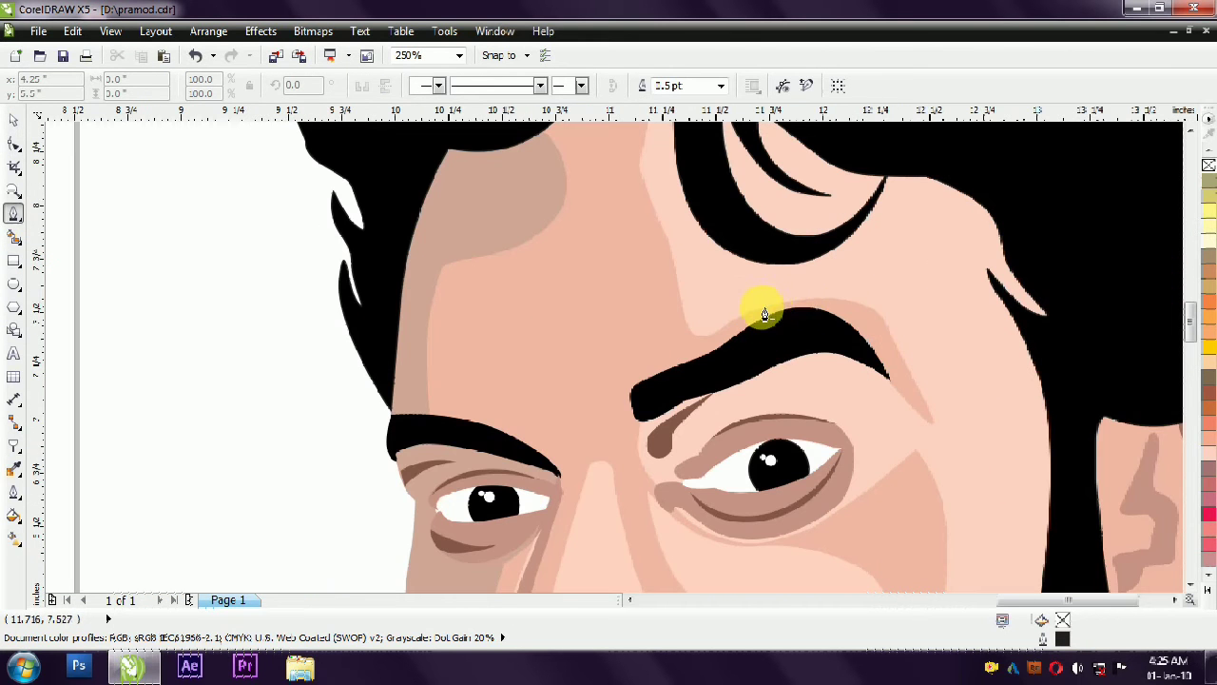
left_click_drag(868, 323, 886, 282)
scroll(889, 281, "up", 1)
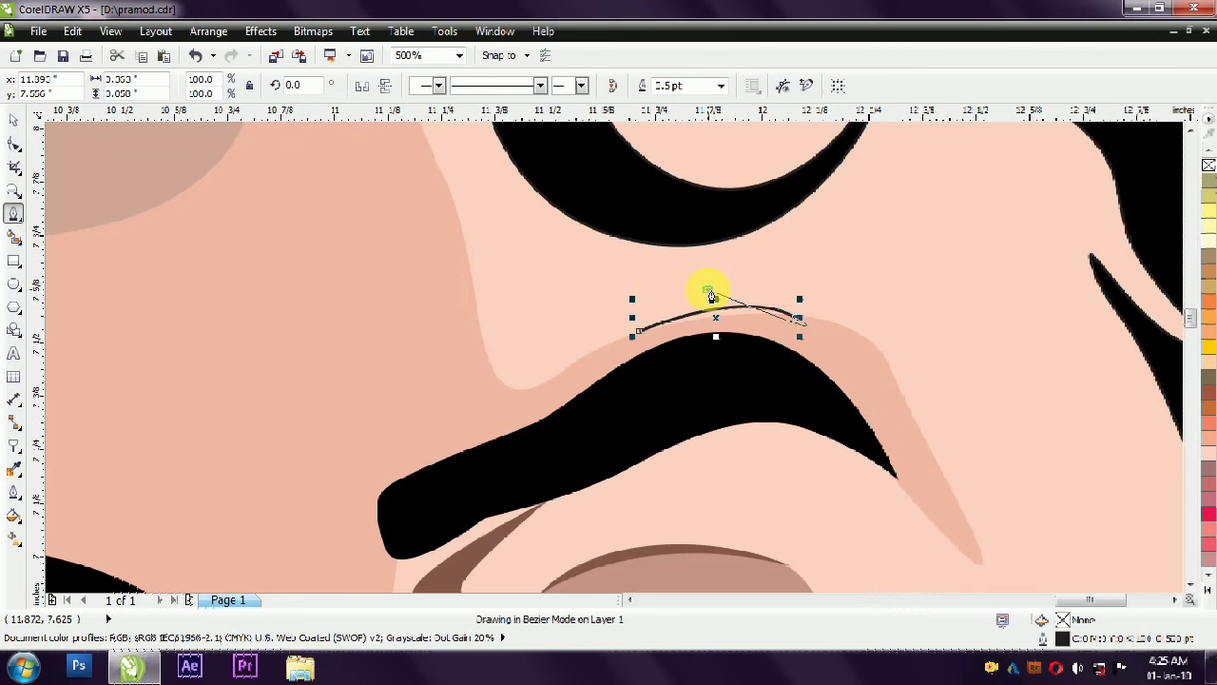
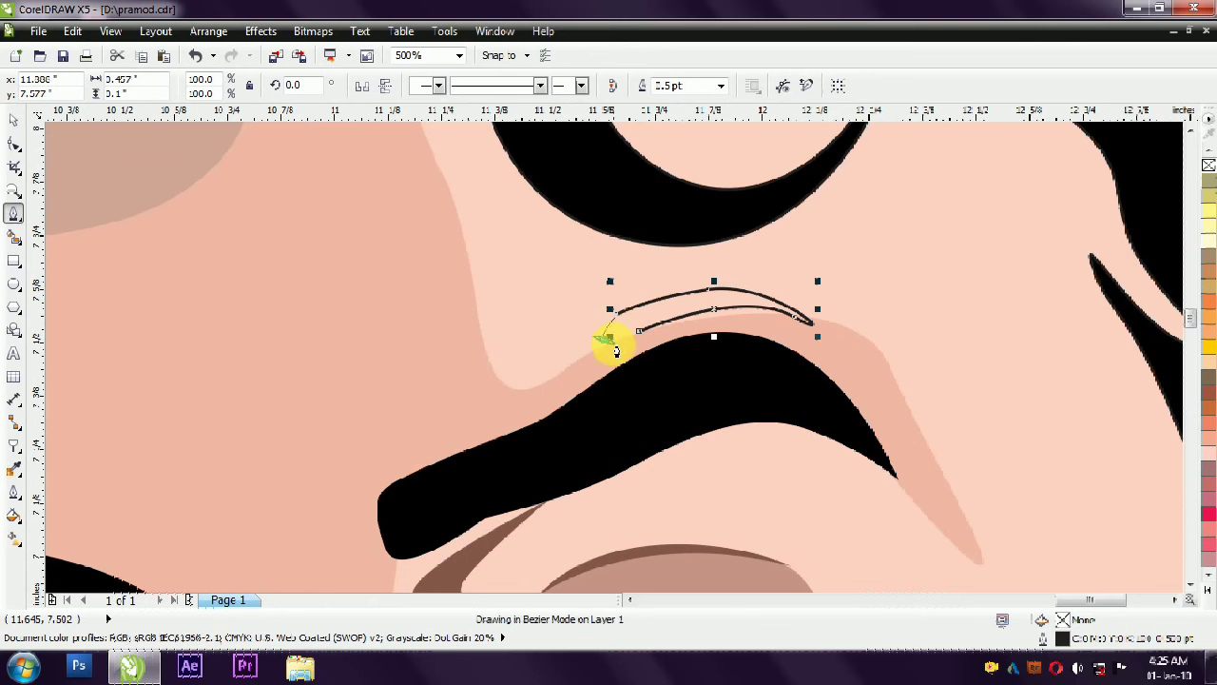
- Close the curve above the right-hand eyebrow and give it the dark brown fill of the shadow at the eye's inner corner, without outline
left_click_drag(621, 357, 642, 338)
left_click(21, 125)
scroll(611, 333, "down", 1)
left_click(543, 435)
left_click_drag(1059, 619, 652, 320)
left_click(652, 321)
key("Escape")
scroll(899, 328, "down", 1)
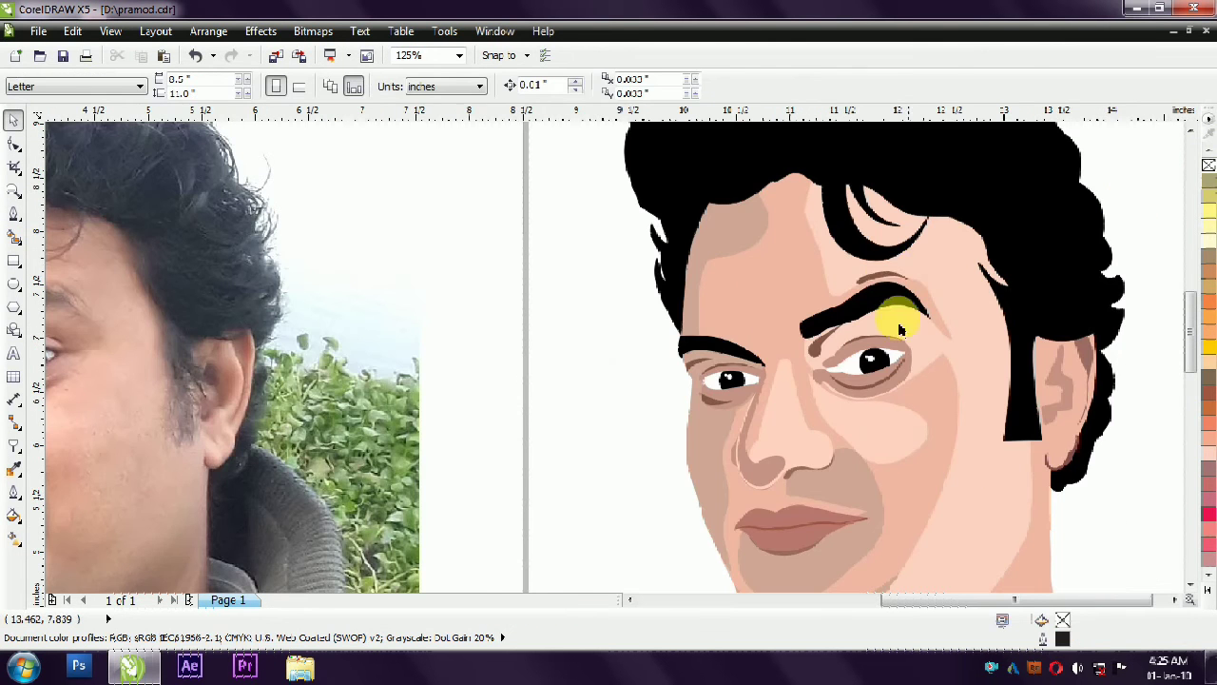
- Draw a thin curved highlight along the outer edge of the left hair tuft with the Pen tool
scroll(904, 283, "down", 1)
scroll(853, 272, "up", 2)
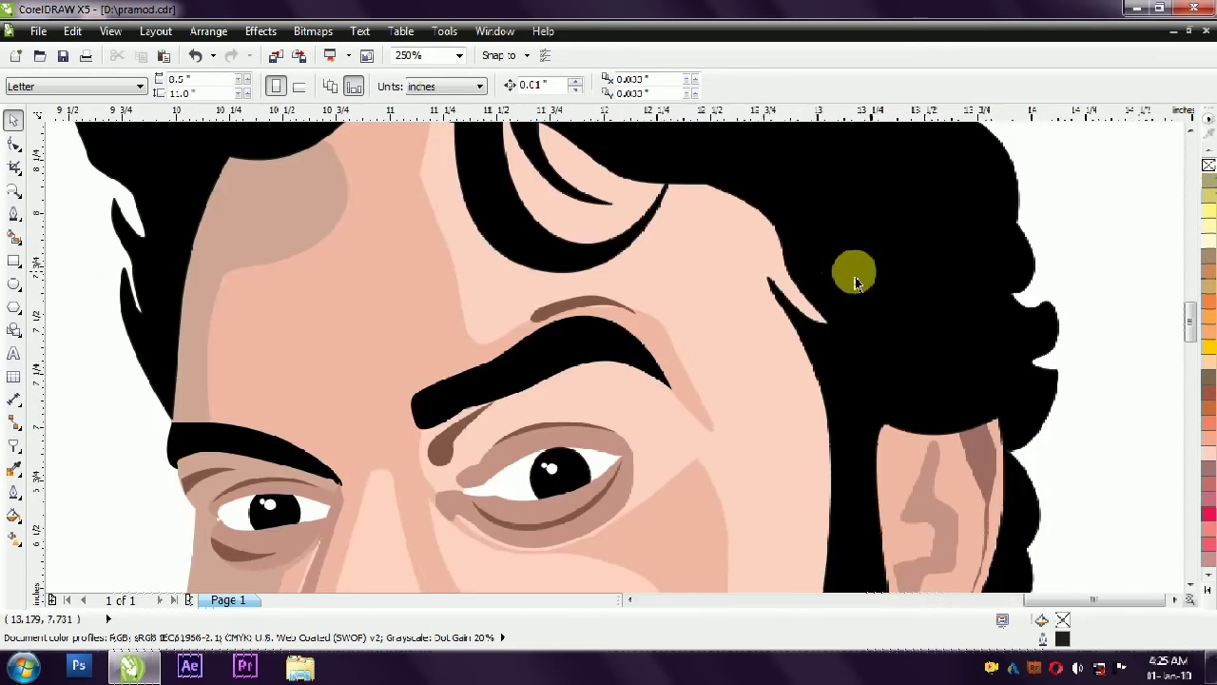
scroll(945, 244, "down", 2)
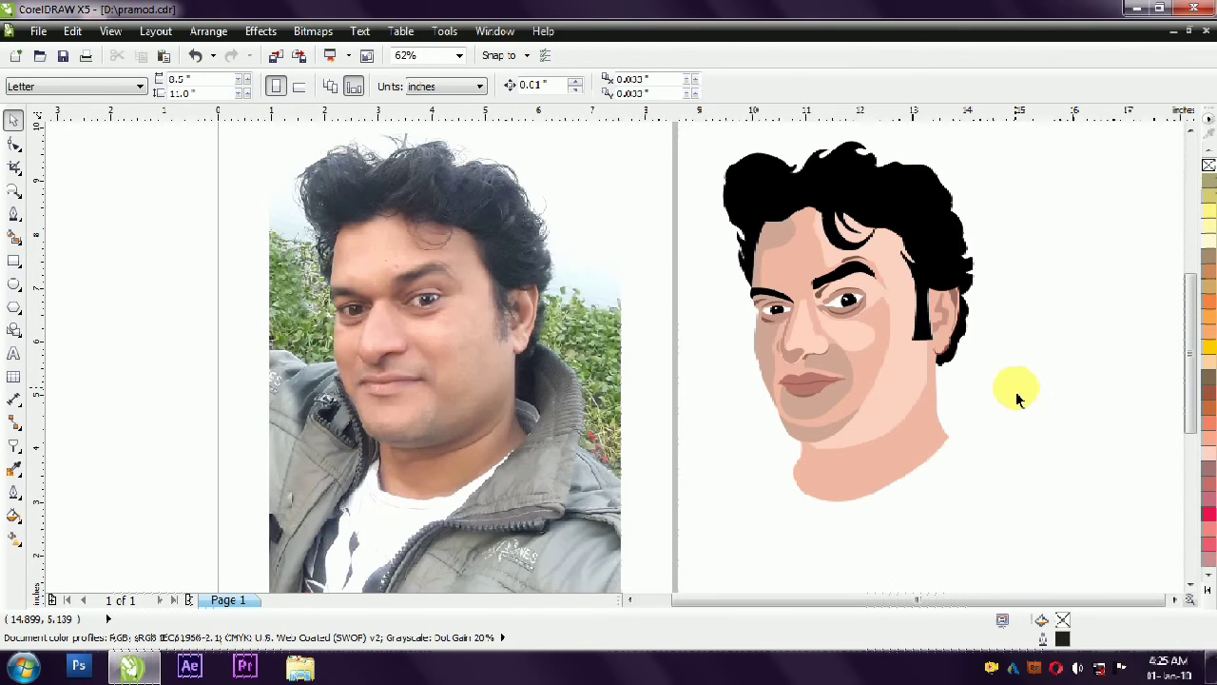
left_click(983, 272)
key("Escape")
scroll(875, 264, "up", 1)
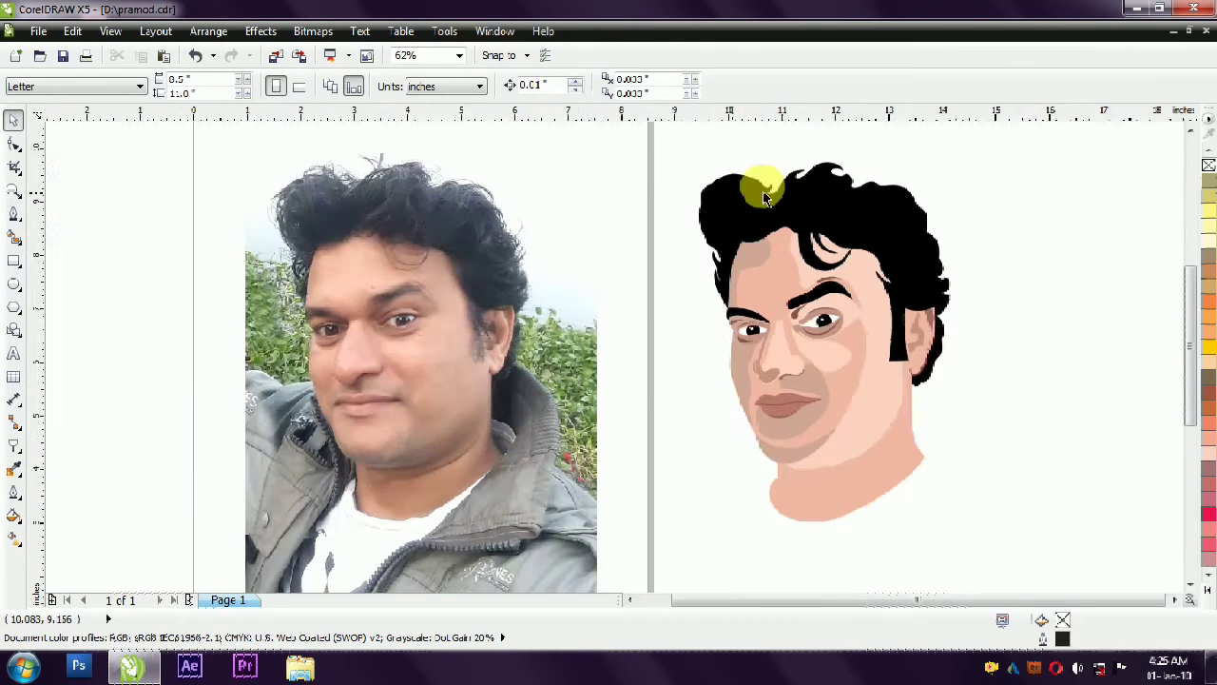
left_click(13, 215)
mouse_move(519, 288)
left_mouse_down()
mouse_move(530, 294)
mouse_move(532, 245)
left_mouse_up()
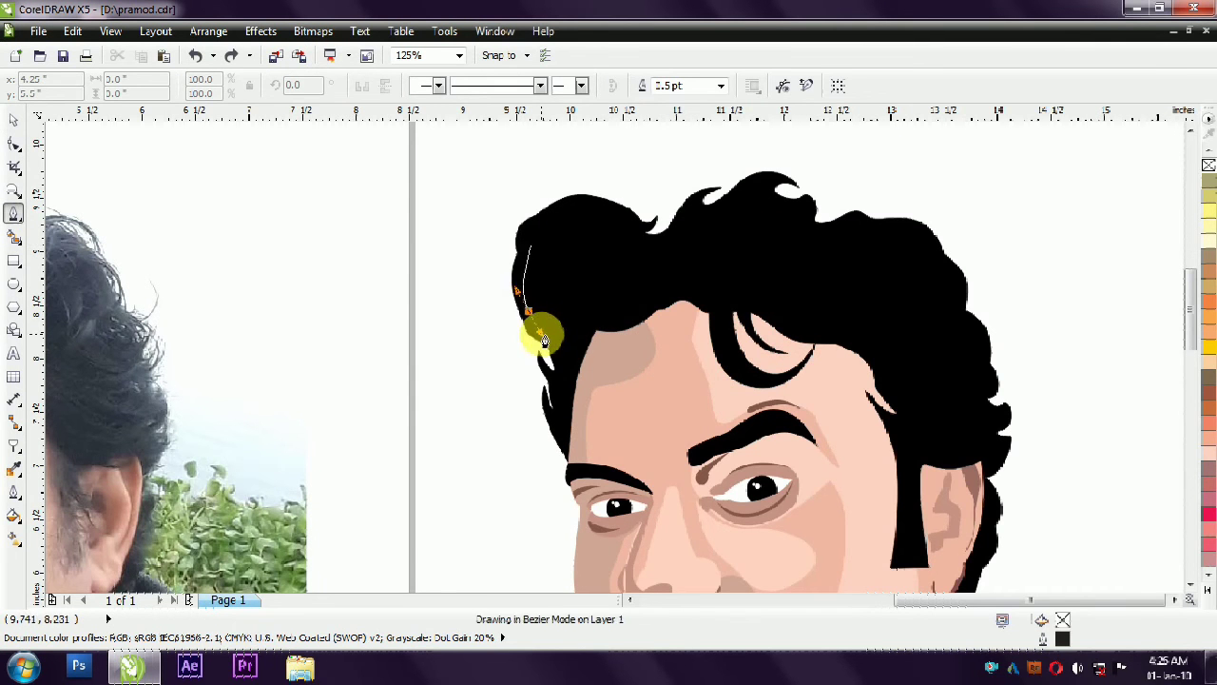
double_click(582, 349)
scroll(533, 252, "up", 2)
left_click(530, 248)
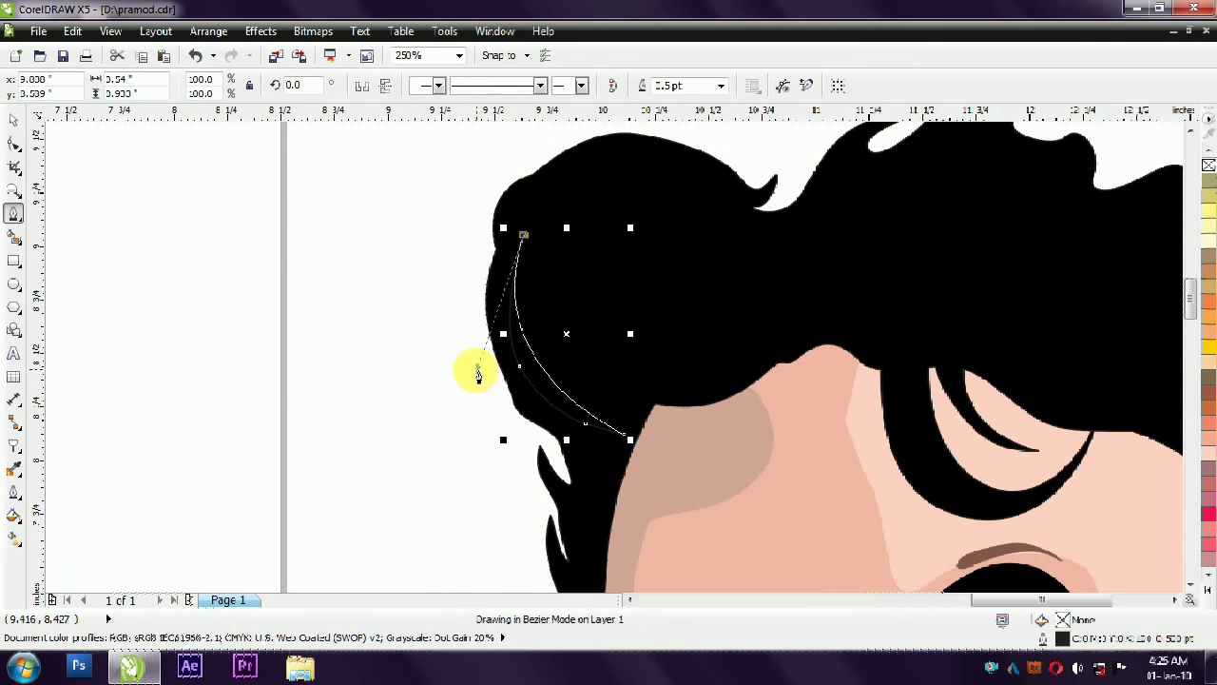
- Fill the hair highlight with grey and remove its outline
left_click(1207, 600)
left_click(1157, 257)
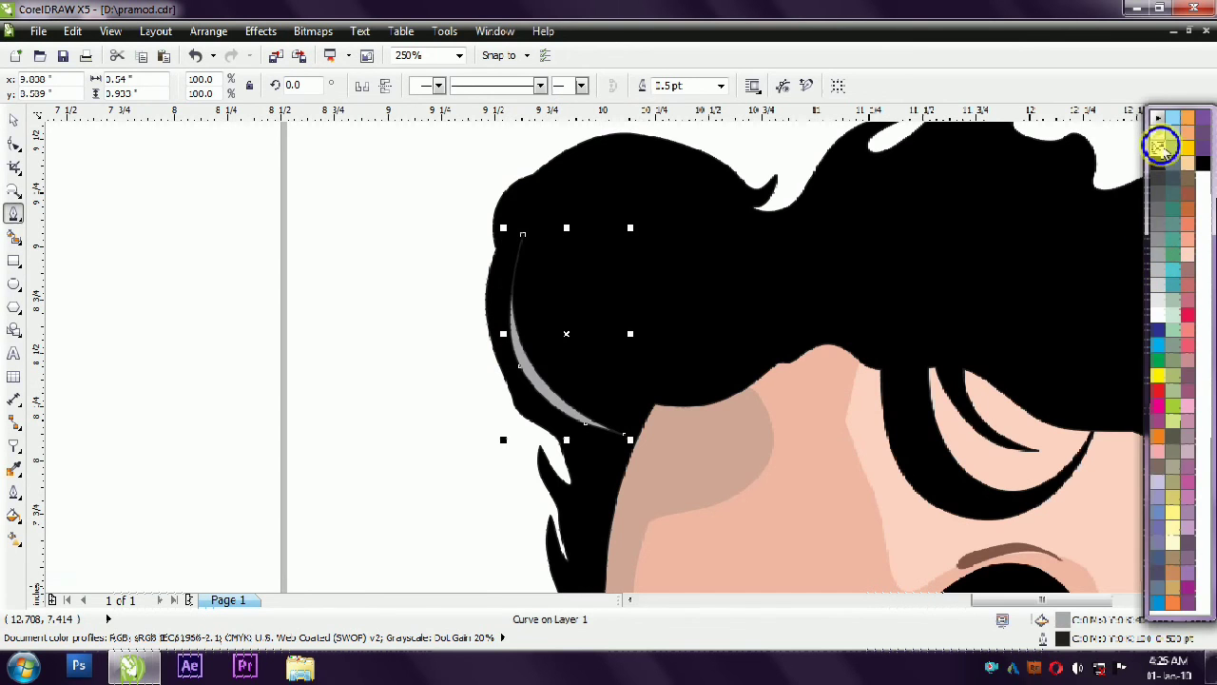
scroll(361, 290, "down", 2)
left_click(536, 279)
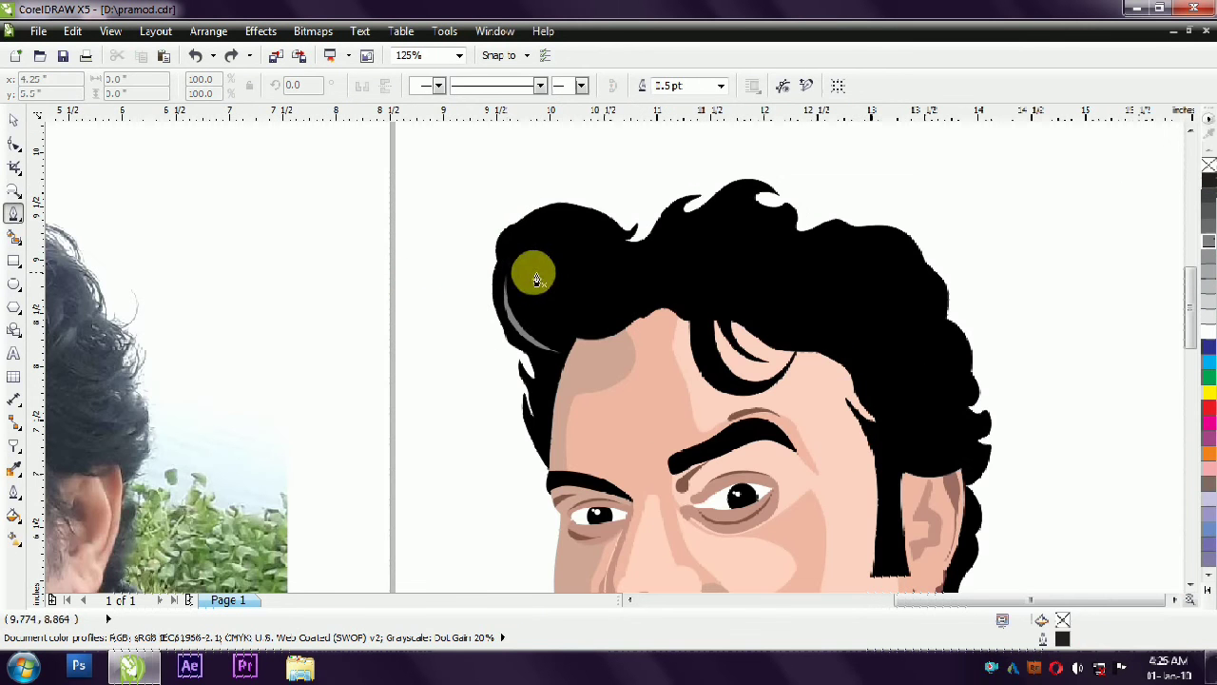
left_click(533, 227)
left_click_drag(554, 340, 617, 390)
scroll(533, 227, "up", 1)
left_click_drag(533, 225, 468, 361)
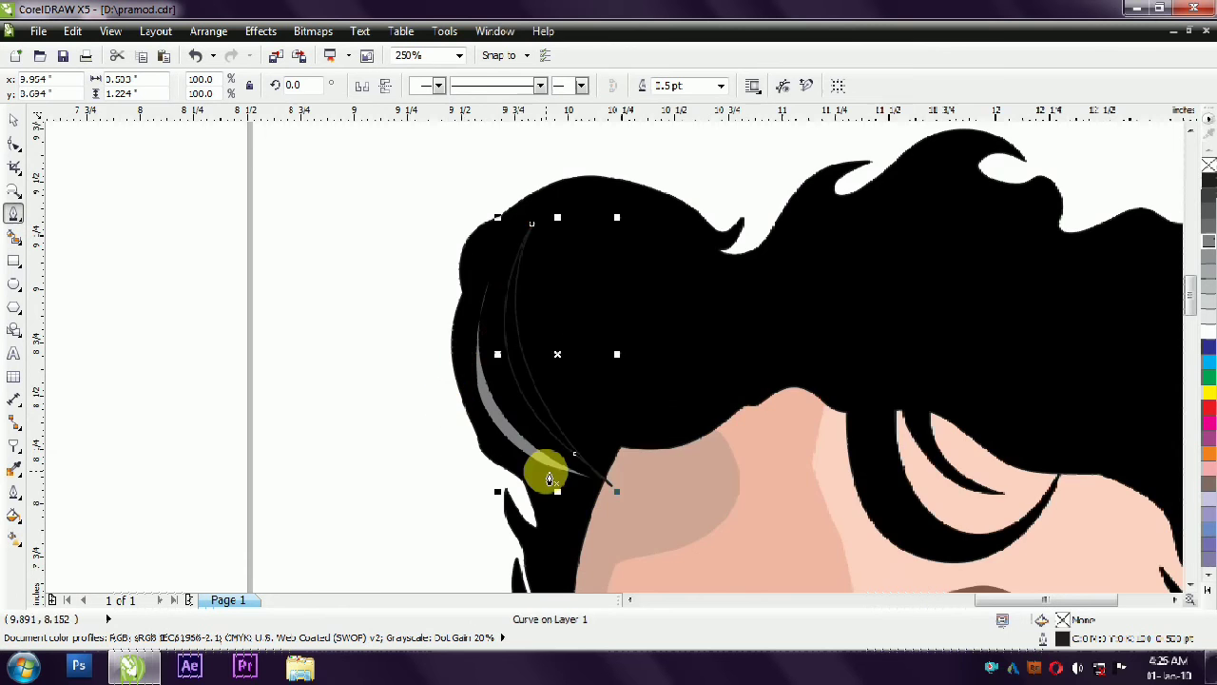
scroll(503, 462, "up", 2)
right_click(636, 411)
- Draw a second, slimmer highlight beside the first one in the left hair tuft and adjust its nodes
left_click(686, 221)
scroll(746, 499, "down", 2)
left_click_drag(800, 514, 633, 347)
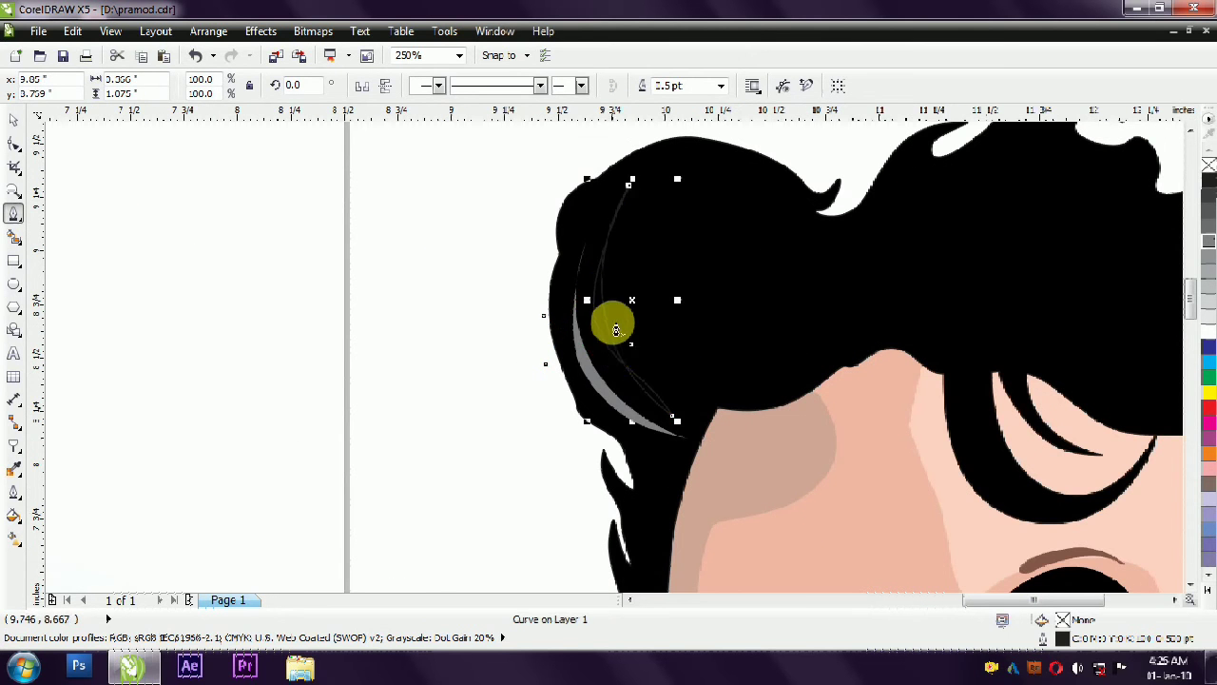
scroll(620, 350, "up", 1)
key("F10")
left_click_drag(796, 412, 719, 484)
left_click_drag(641, 343, 697, 453)
scroll(612, 419, "down", 1)
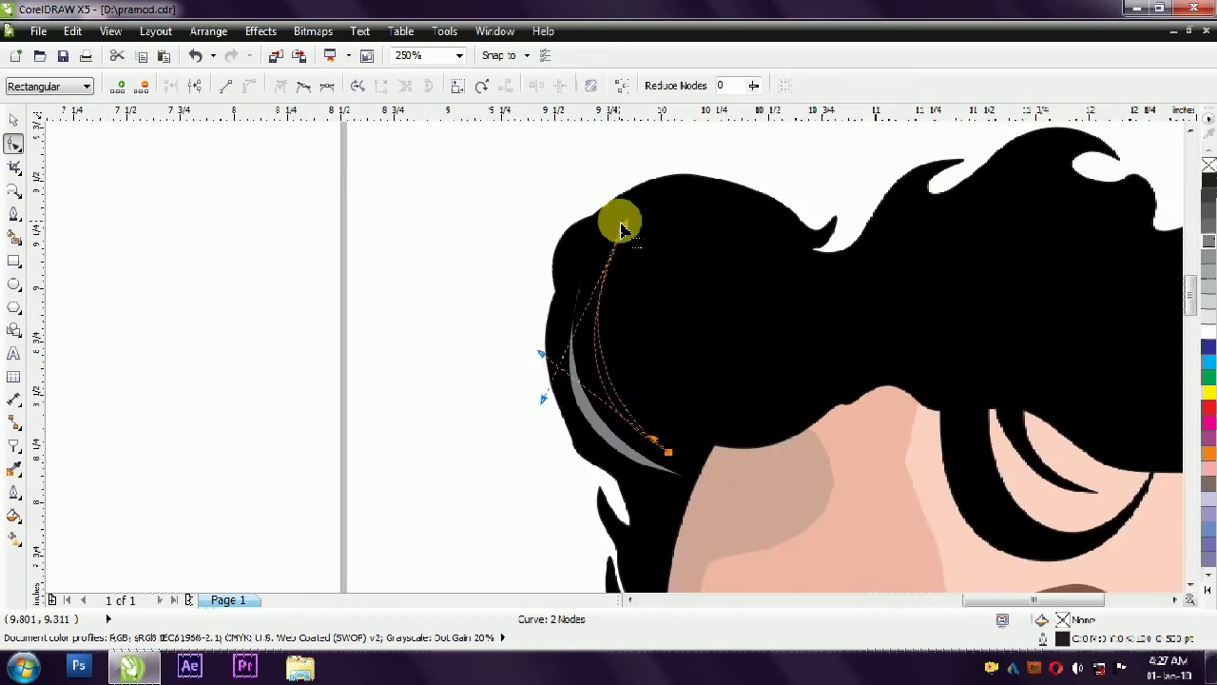
- Finish shaping the second highlight in the left hair tuft and give it a grey fill without outline
scroll(621, 225, "up", 1)
left_click(525, 514)
left_click(557, 565)
left_click(14, 120)
left_click(363, 263)
scroll(363, 263, "down", 4)
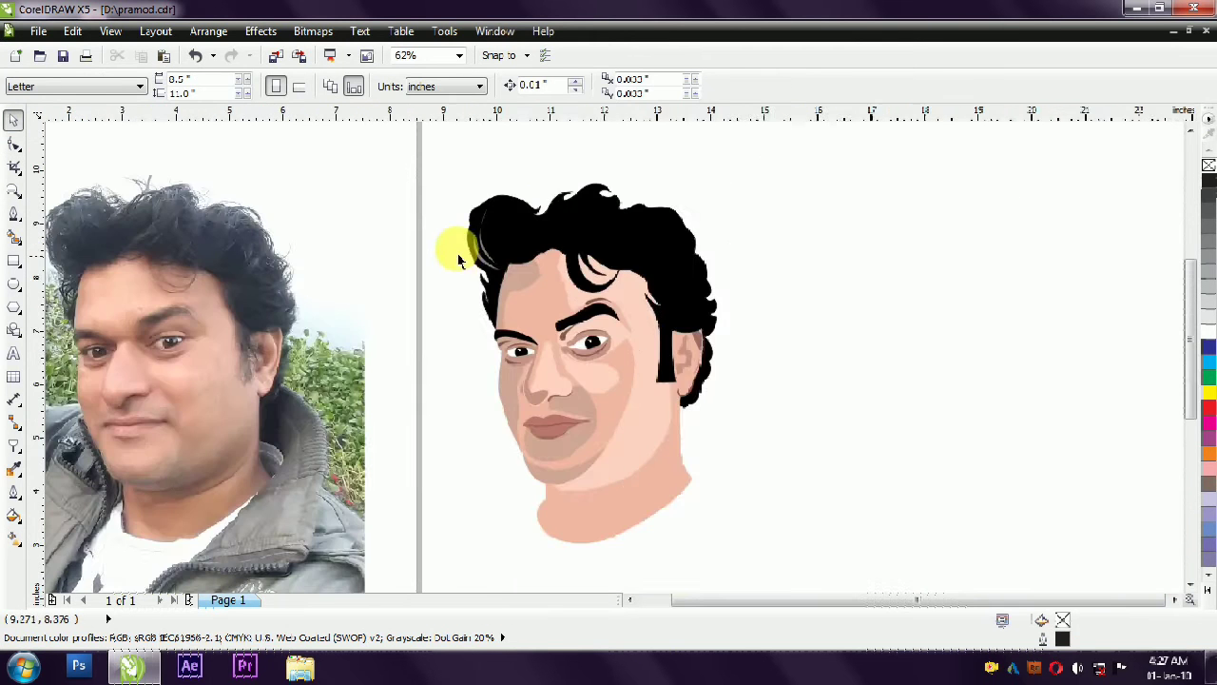
- Draw a third, longer crescent highlight from the upper edge of the left hair tuft down towards the forehead
scroll(458, 258, "up", 1)
left_click(425, 353)
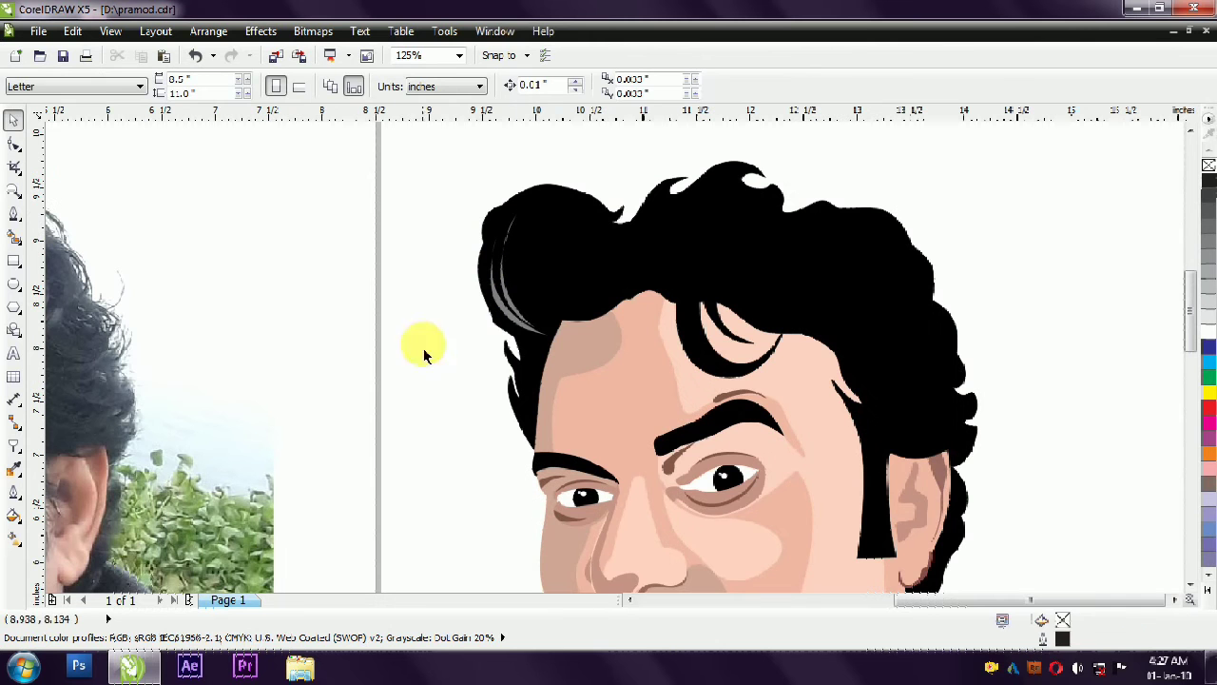
left_click(10, 218)
left_click(573, 201)
left_click(519, 251)
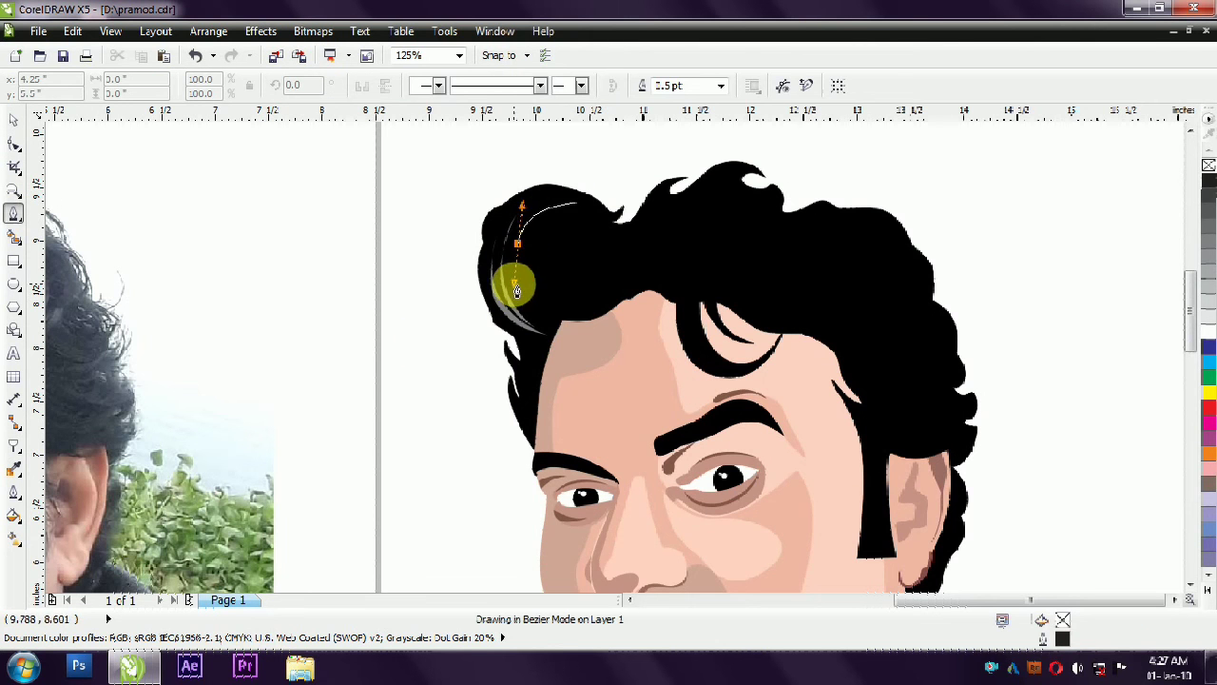
left_click_drag(514, 284, 515, 286)
left_click_drag(549, 337, 551, 336)
scroll(531, 229, "up", 1)
scroll(529, 226, "down", 1)
scroll(529, 221, "up", 1)
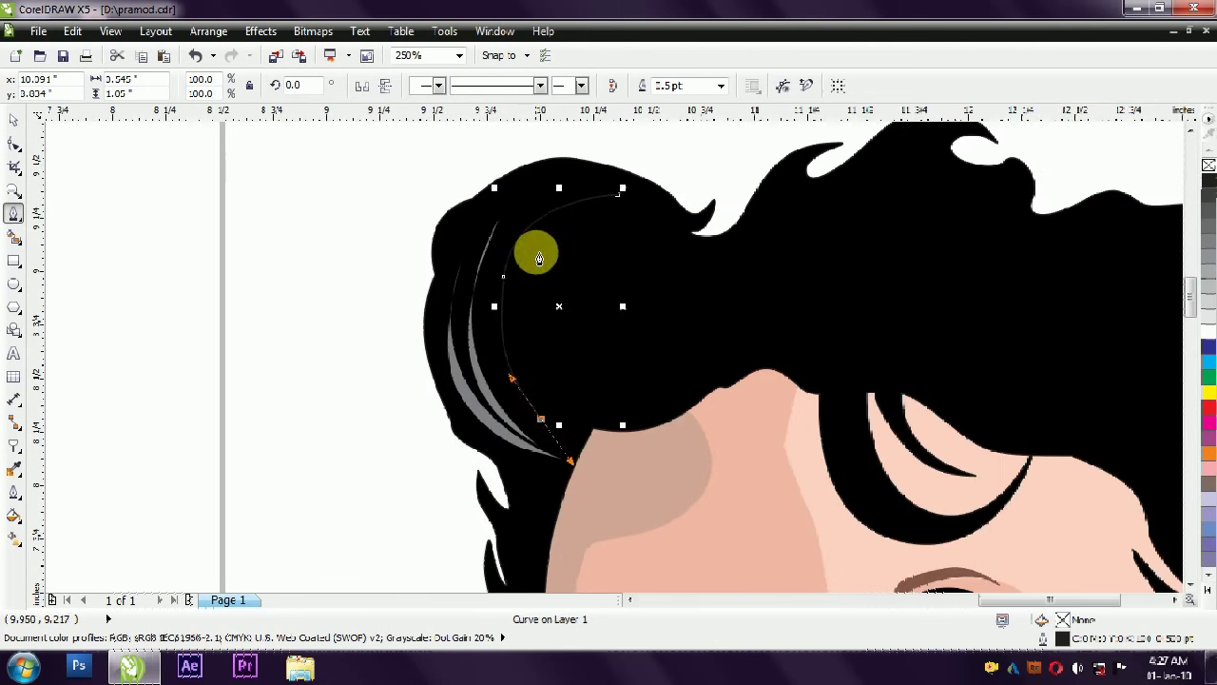
left_click_drag(520, 263, 594, 211)
- Clean up the third hair highlight with the Shape tool by deleting an unneeded node
left_click(17, 142)
scroll(576, 202, "up", 2)
left_click_drag(750, 159, 415, 270)
scroll(447, 205, "down", 2)
scroll(430, 254, "up", 1)
key("Delete")
scroll(480, 357, "down", 1)
- Turn a node of the third hair highlight into a cusp and reshape the adjoining curve
left_click(474, 459)
left_click_drag(508, 509, 476, 389)
key("ctrl+z")
left_click(282, 87)
scroll(483, 458, "up", 1)
left_click_drag(529, 557, 423, 369)
scroll(428, 403, "down", 1)
- Adjust the side curve of the third hair highlight and reposition its upper tip near the tuft's upper edge
scroll(412, 276, "up", 1)
left_click_drag(416, 296, 429, 294)
key("ctrl+z")
left_click_drag(413, 410, 421, 417)
scroll(479, 300, "down", 1)
scroll(533, 206, "up", 1)
left_click_drag(584, 244, 543, 196)
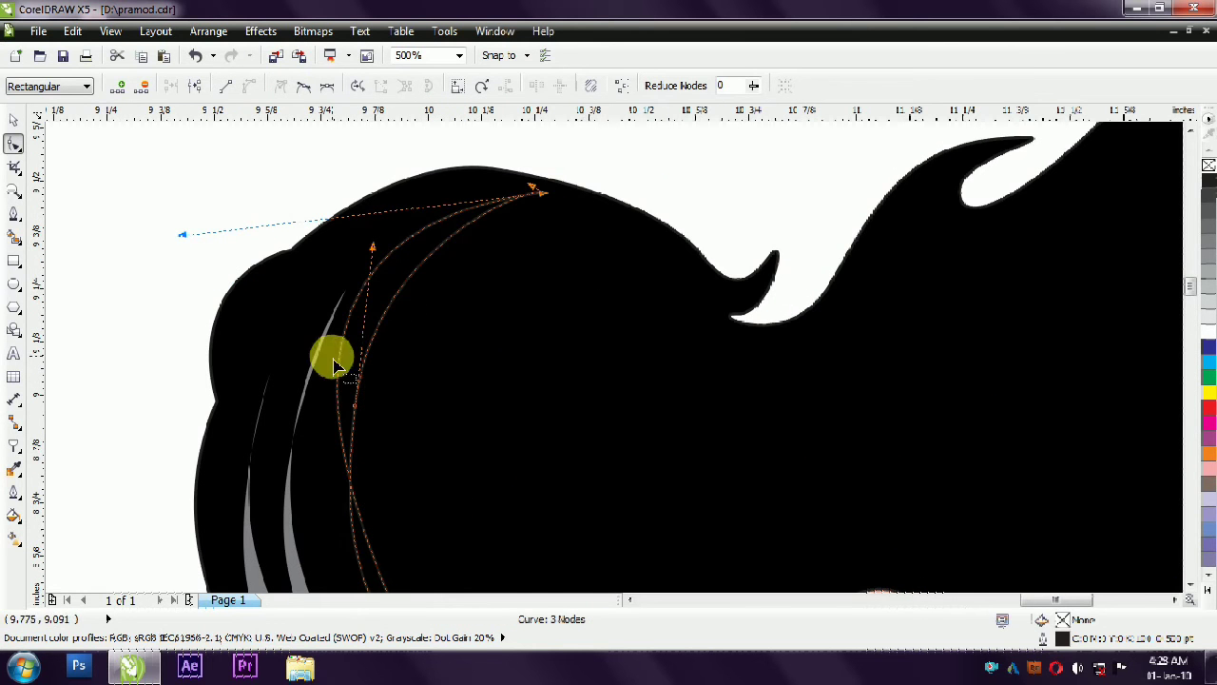
- Bend the sides of the third hair highlight so they no longer cross and form a smooth, wider crescent
scroll(365, 362, "down", 1)
left_click_drag(360, 338, 368, 368)
left_click(399, 378)
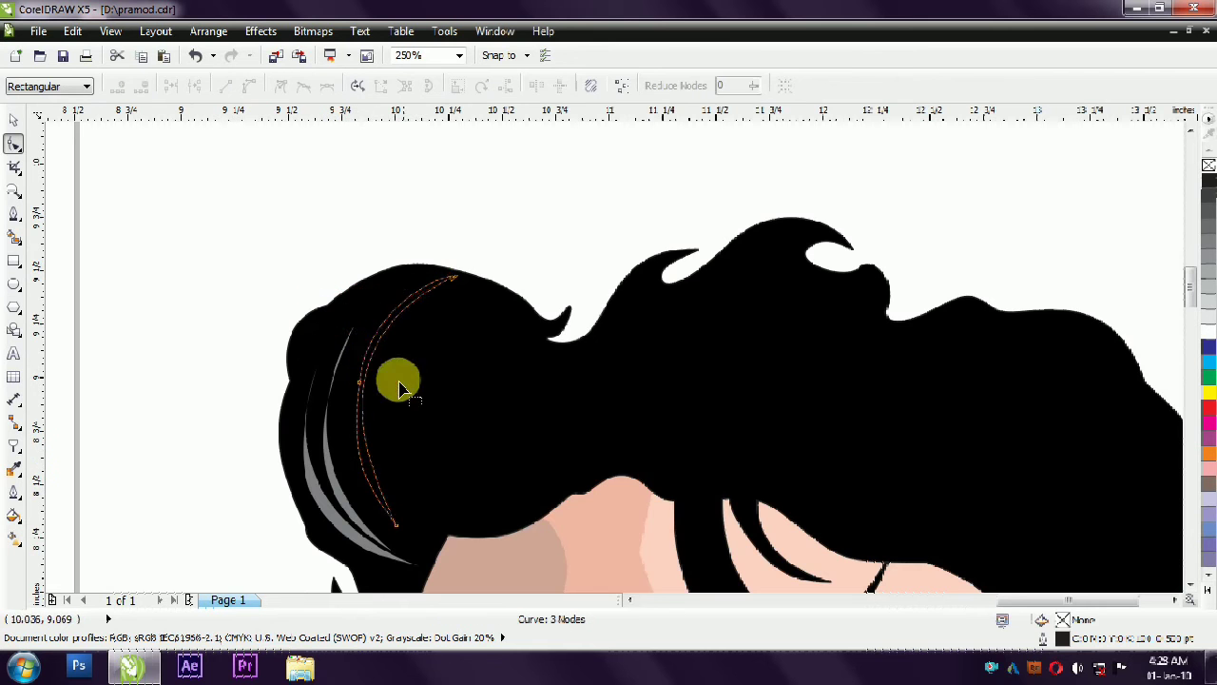
scroll(399, 388, "up", 1)
left_click_drag(348, 408, 308, 392)
left_click(263, 162)
scroll(262, 163, "down", 1)
scroll(293, 296, "up", 1)
- Copy the neighbouring highlight's grey fill (C:0 M:0 Y:0 K:60) to the third hair highlight and remove its outline
key("space")
left_click(250, 441)
left_click_drag(1062, 620, 320, 414)
key("ctrl+z")
left_click(253, 468)
left_click_drag(1062, 620, 307, 393)
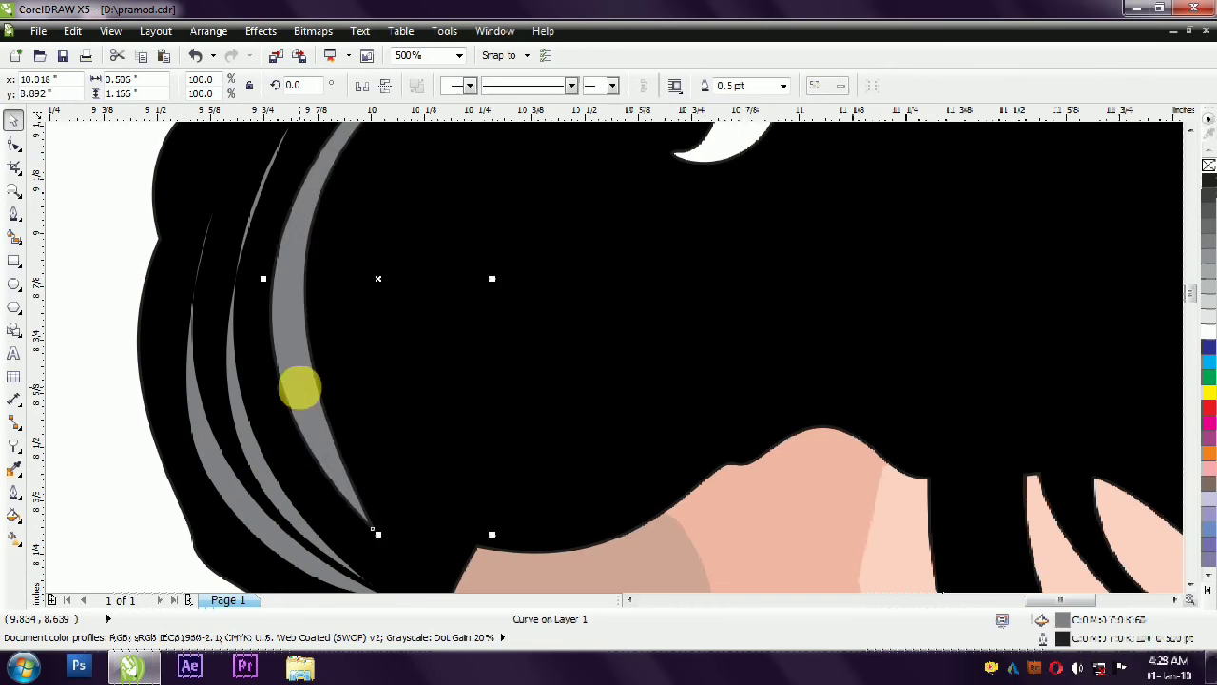
scroll(212, 307, "down", 5)
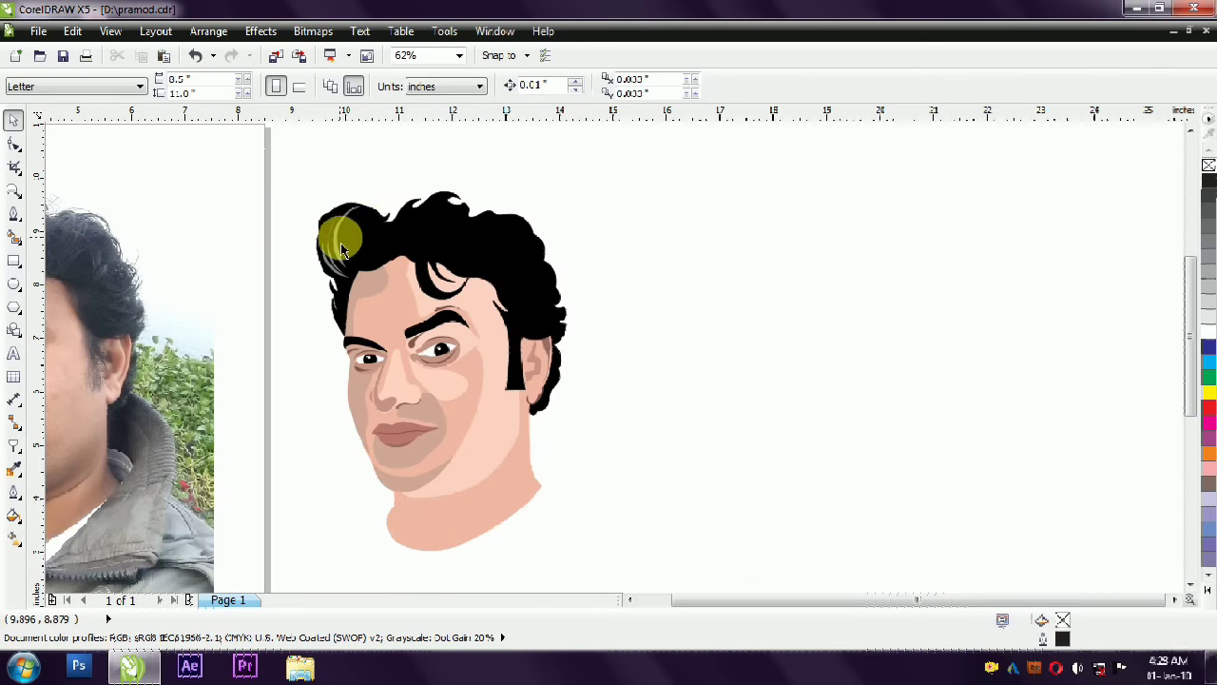
scroll(343, 249, "up", 2)
left_click(15, 213)
left_click(360, 245)
mouse_move(355, 316)
left_mouse_down()
mouse_move(389, 373)
mouse_move(383, 360)
left_mouse_up()
scroll(362, 248, "up", 1)
left_click(418, 457)
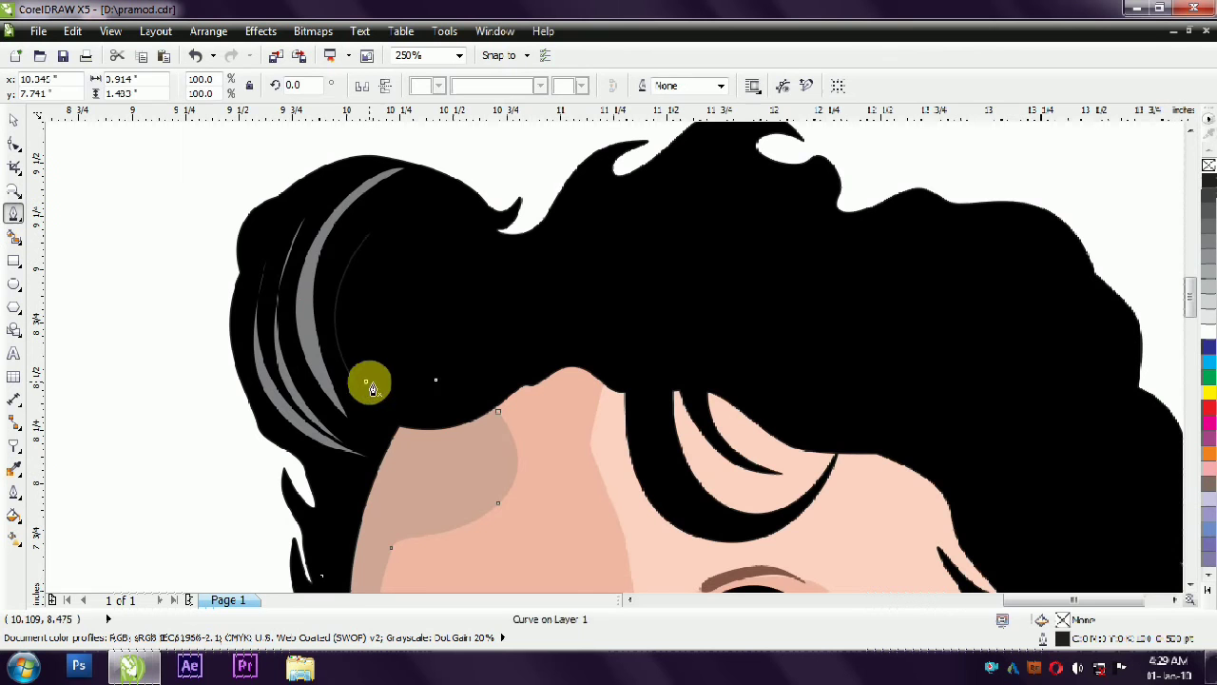
key("Escape")
key("ctrl+z")
key("Escape")
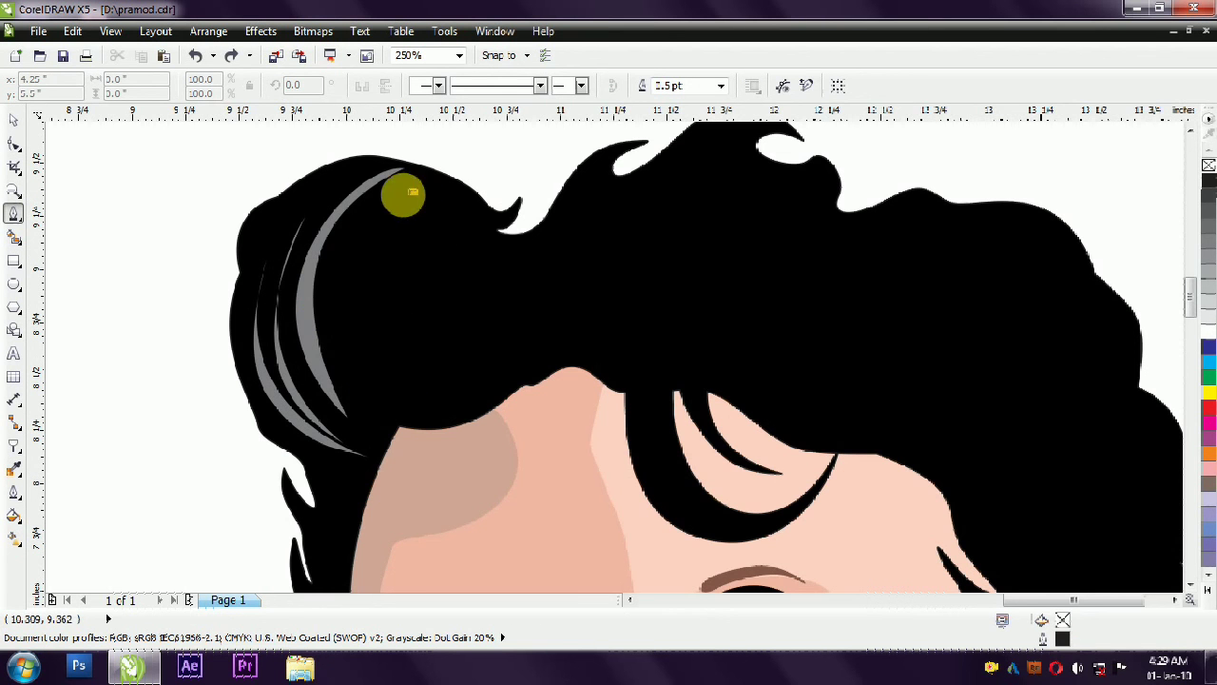
- Draw a fourth crescent highlight in the left hair tuft, ending at the forehead hairline
left_click_drag(368, 396, 443, 508)
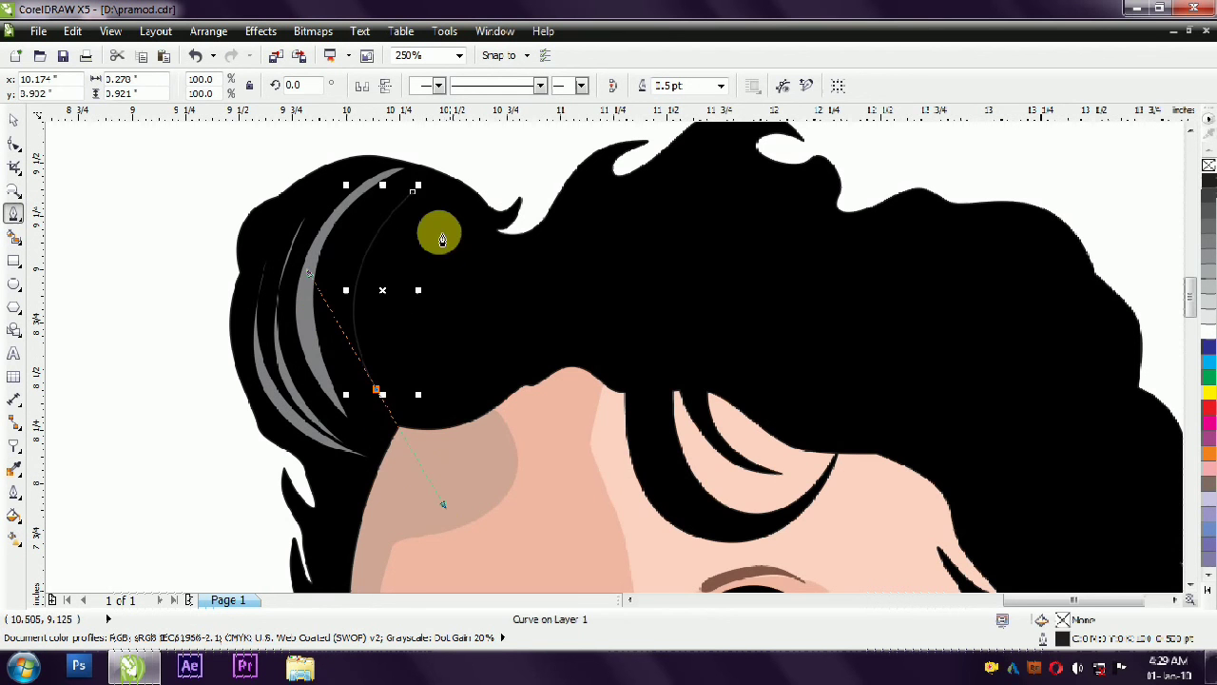
mouse_move(410, 197)
left_mouse_down()
mouse_move(375, 272)
mouse_move(329, 315)
mouse_move(373, 380)
left_mouse_up()
left_click(133, 245)
- Give the fourth hair highlight the K:60 grey fill without outline and move it closer to the third
left_click(14, 120)
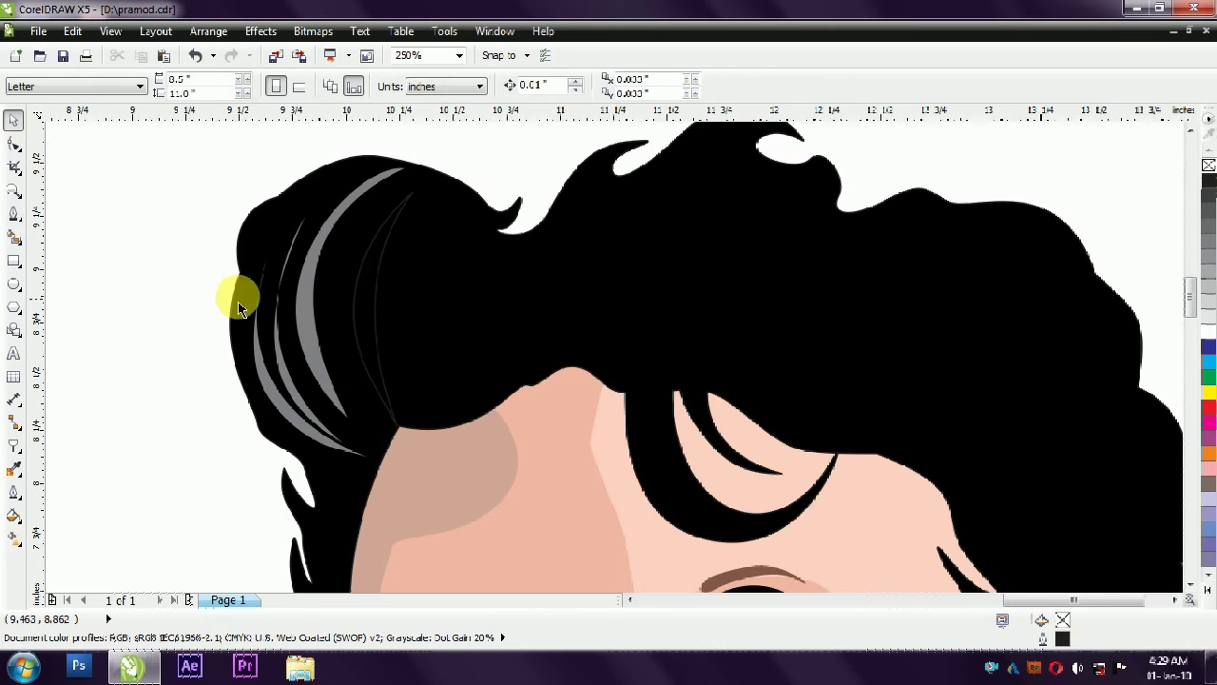
left_click(306, 291)
left_click_drag(1063, 620, 374, 340)
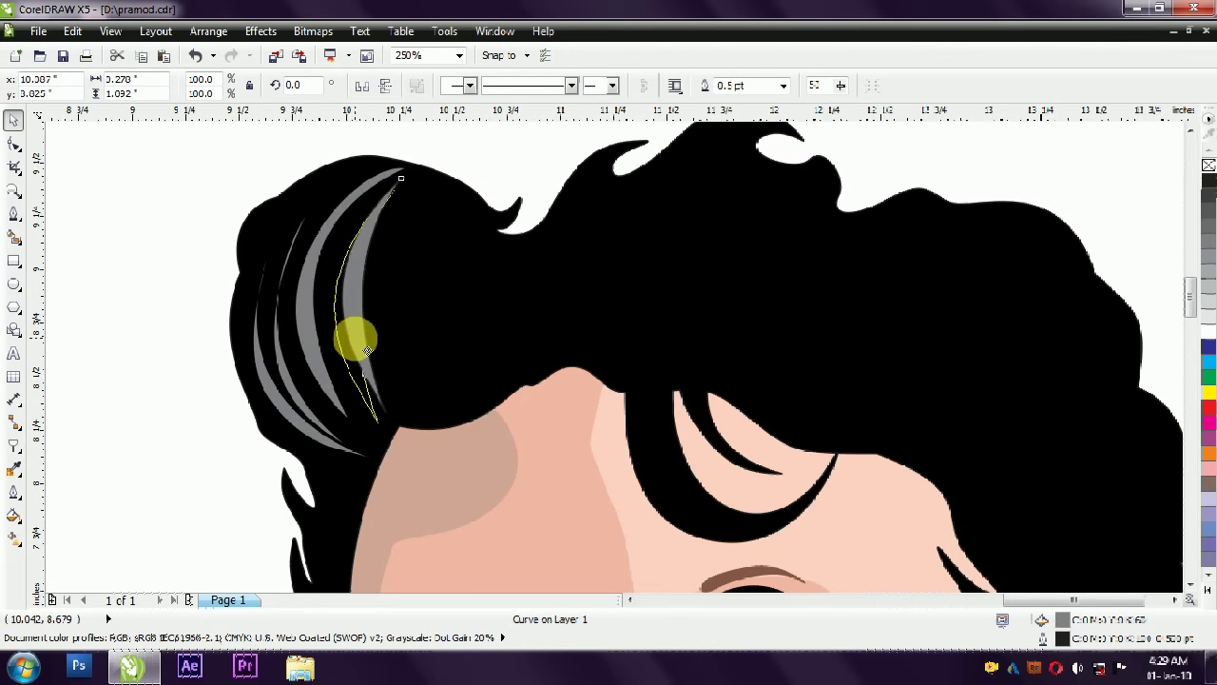
left_click(218, 203)
scroll(217, 204, "down", 1)
scroll(562, 178, "down", 1)
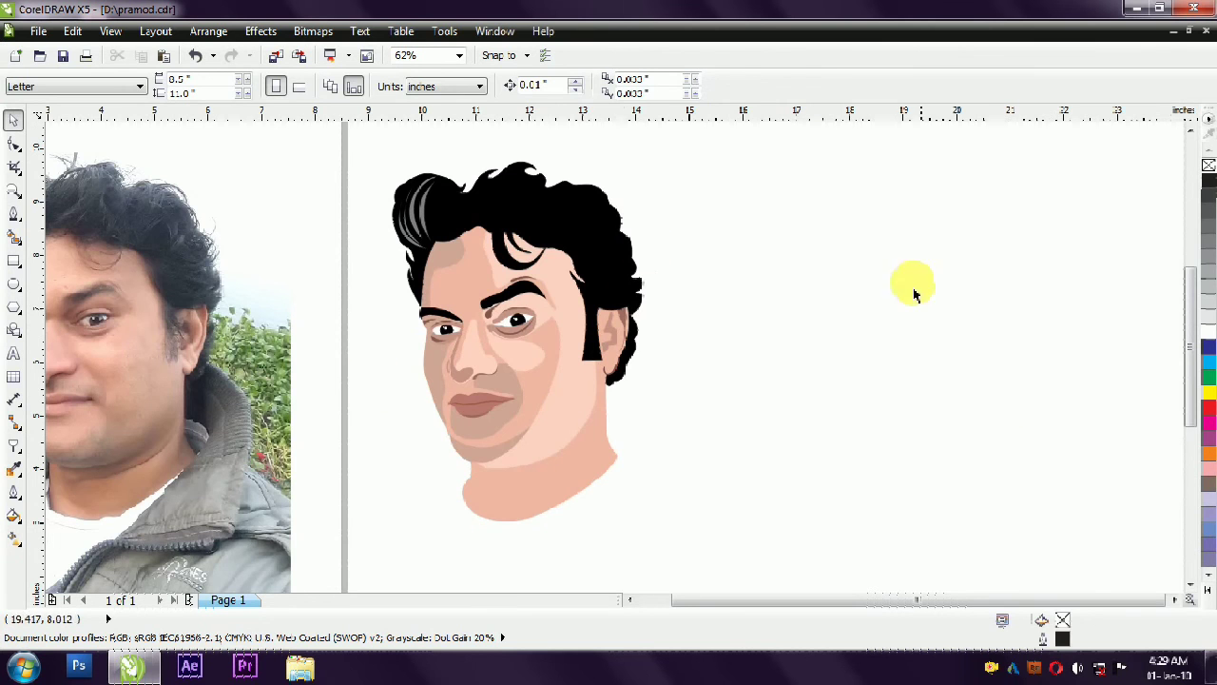
- Draw a shallow, upward-opening crescent highlight in the upper right part of the hair with the Pen tool
left_click(13, 213)
scroll(561, 182, "up", 1)
left_click(507, 209)
left_click_drag(557, 218, 594, 215)
scroll(535, 226, "up", 1)
left_click_drag(507, 210, 521, 245)
scroll(1081, 233, "down", 1)
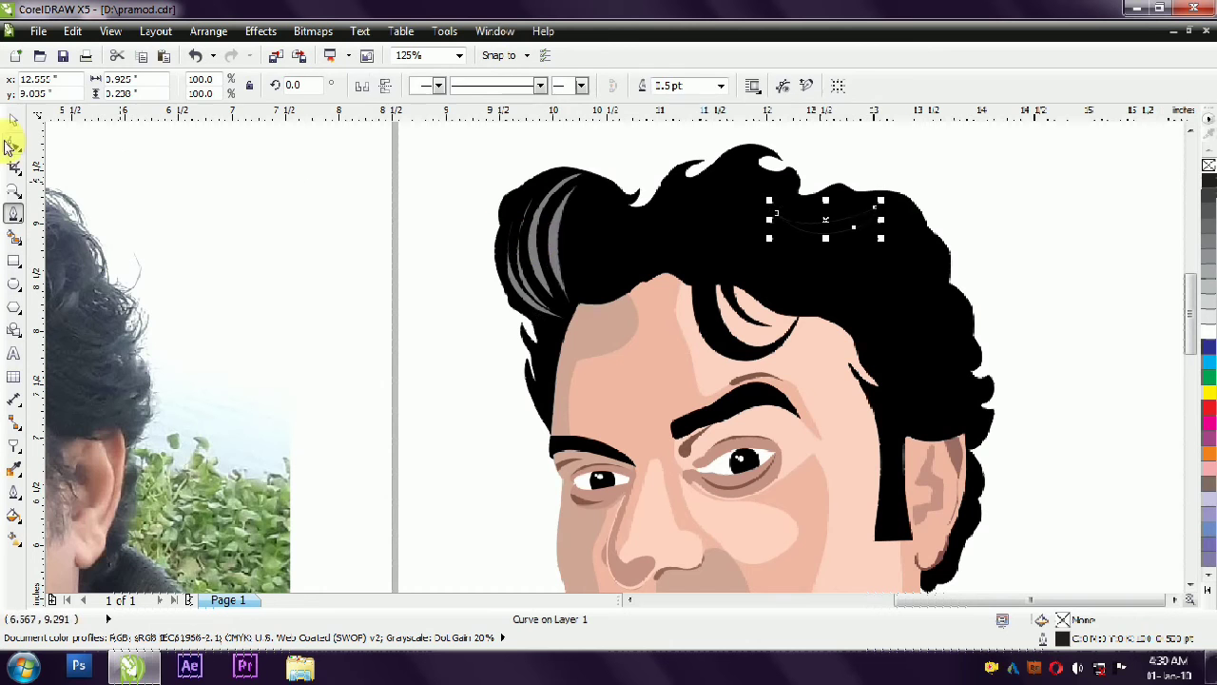
- Fill the upper right hair highlight with light grey (C:0 M:0 Y:0 K:40)
key("space")
key("Escape")
left_click(863, 226)
- Reduce the upper right hair highlight to two nodes, make its right end a cusp and slim down the crescent
key("F10")
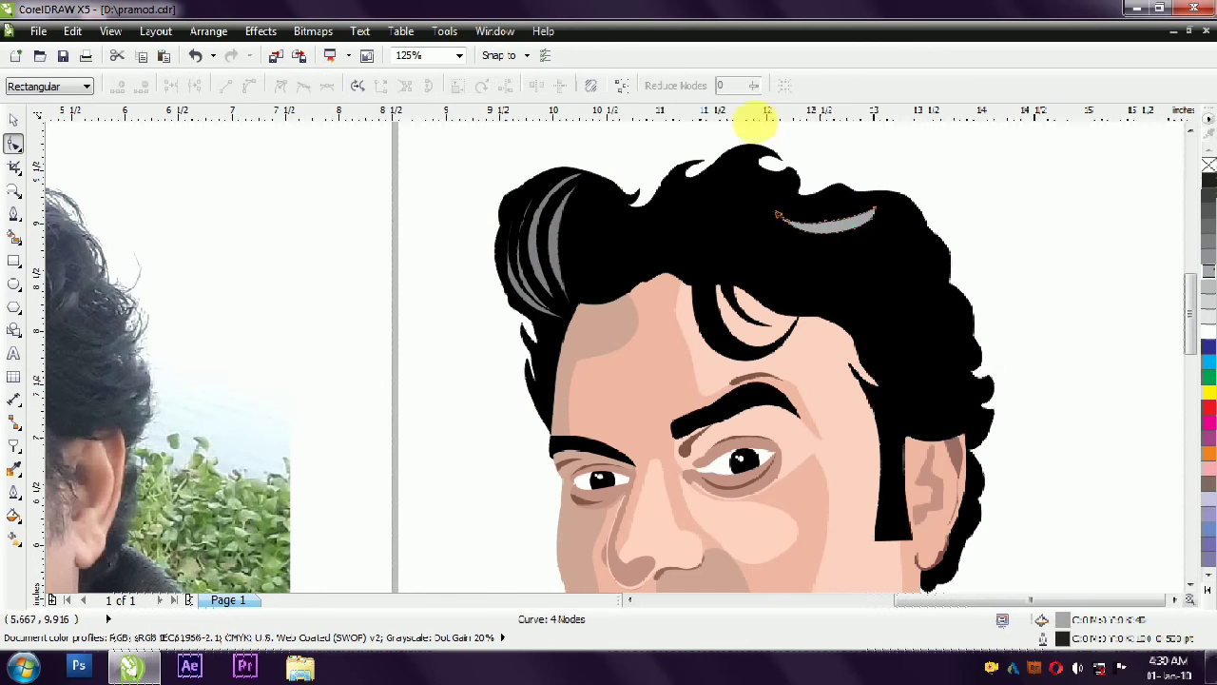
scroll(841, 147, "up", 2)
key("Delete")
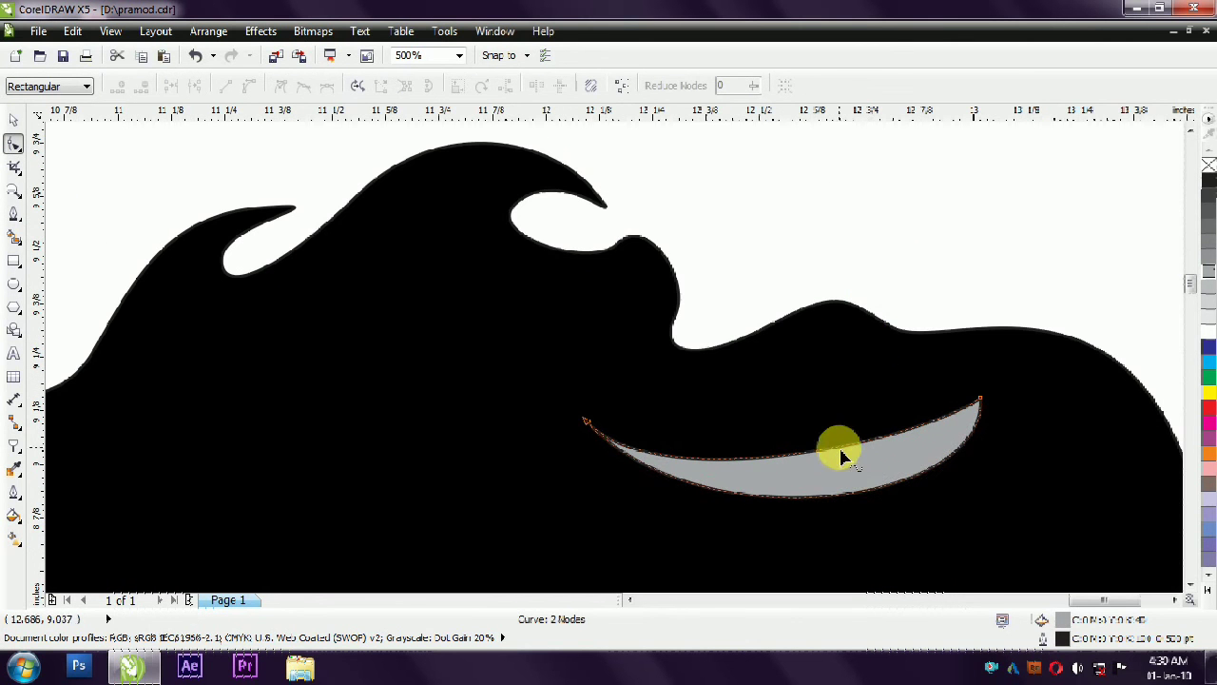
left_click_drag(840, 447, 831, 463)
key("ctrl+z")
mouse_move(895, 483)
left_mouse_down()
mouse_move(880, 489)
mouse_move(891, 463)
left_mouse_up()
key("ctrl+z")
left_click(981, 398)
left_click(285, 87)
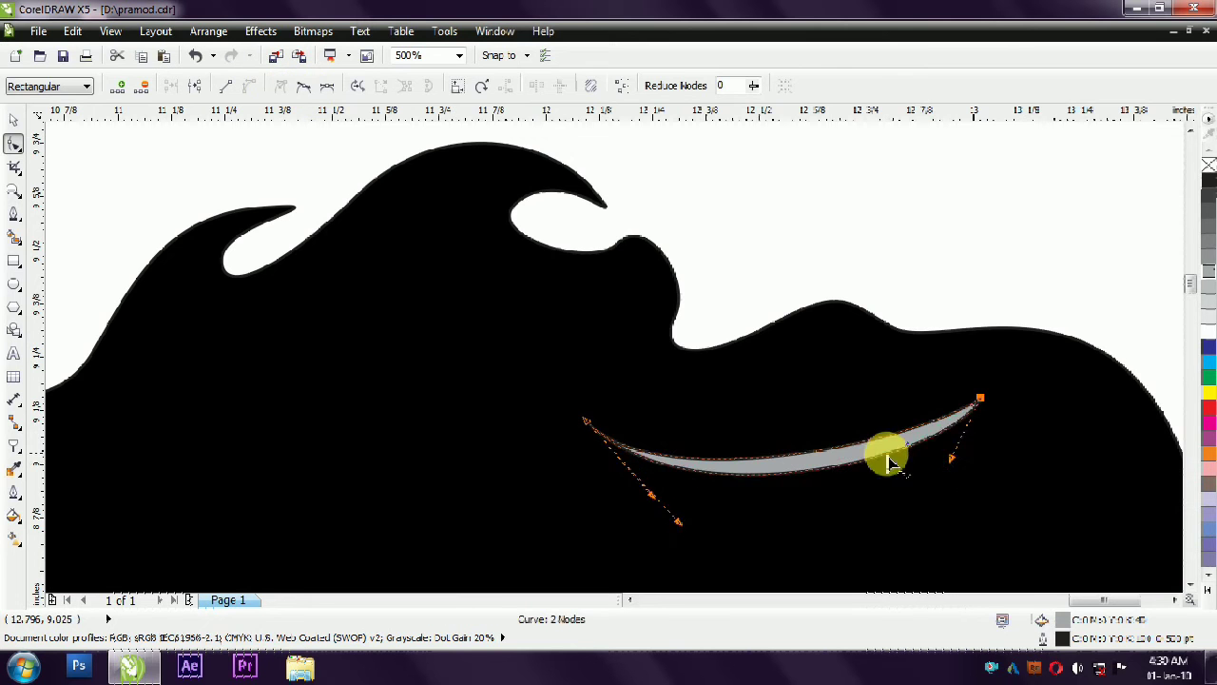
- Duplicate the upper right hair highlight and place the copy just below the original
left_click(13, 120)
scroll(892, 153, "down", 2)
left_click(1037, 245)
left_click(893, 228)
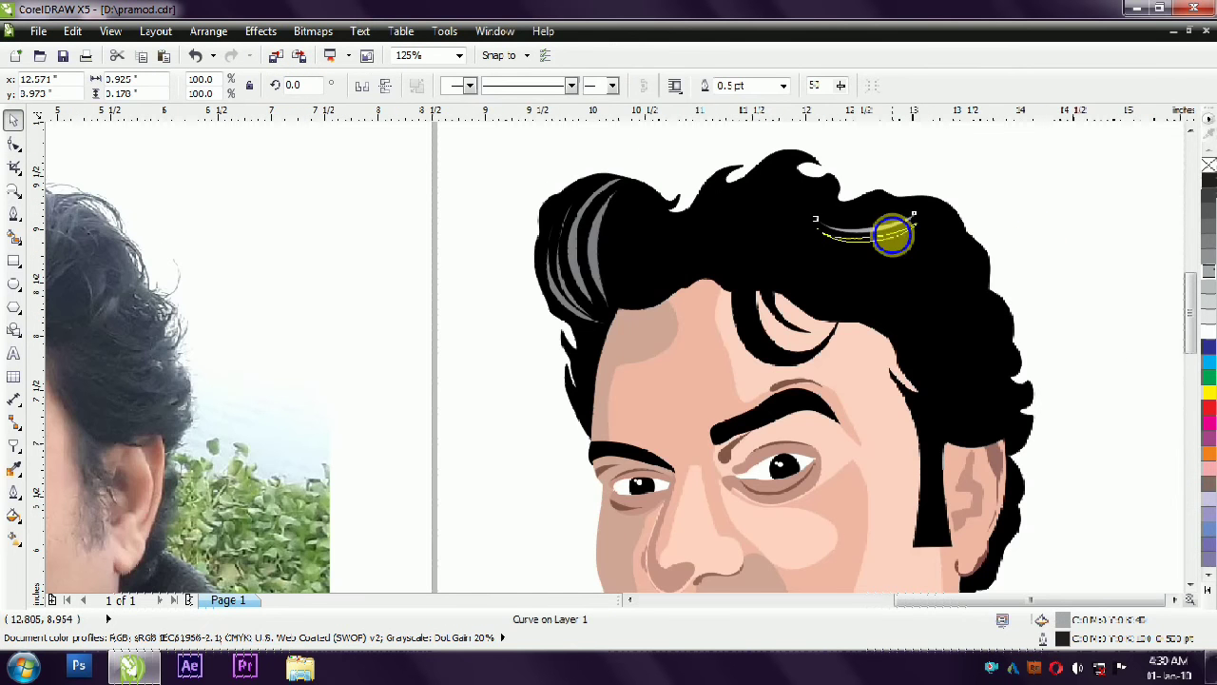
left_click(997, 179)
scroll(999, 176, "down", 1)
- Place several smaller copies of the highlight, scaled to about 83%, as a stacked group in the hair above the ear
left_click_drag(992, 158, 899, 274)
right_click(884, 247)
left_click(923, 211)
scroll(909, 226, "up", 1)
left_click(886, 270)
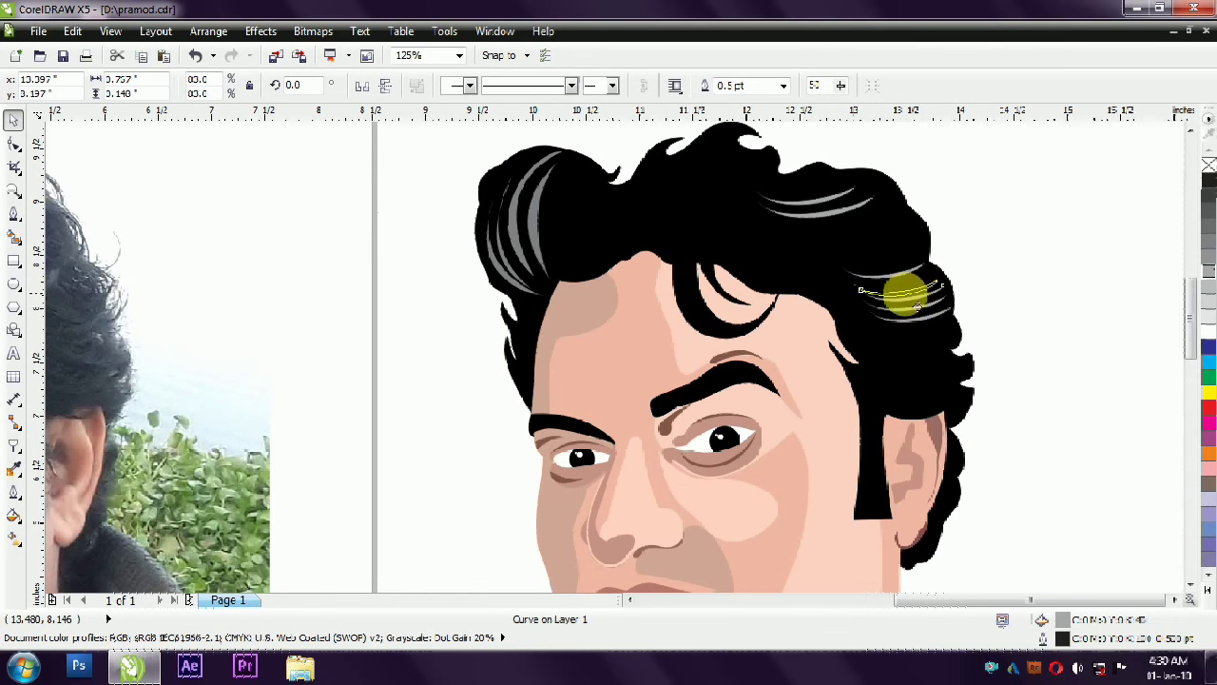
left_click(1029, 240)
scroll(983, 270, "down", 1)
scroll(815, 255, "up", 1)
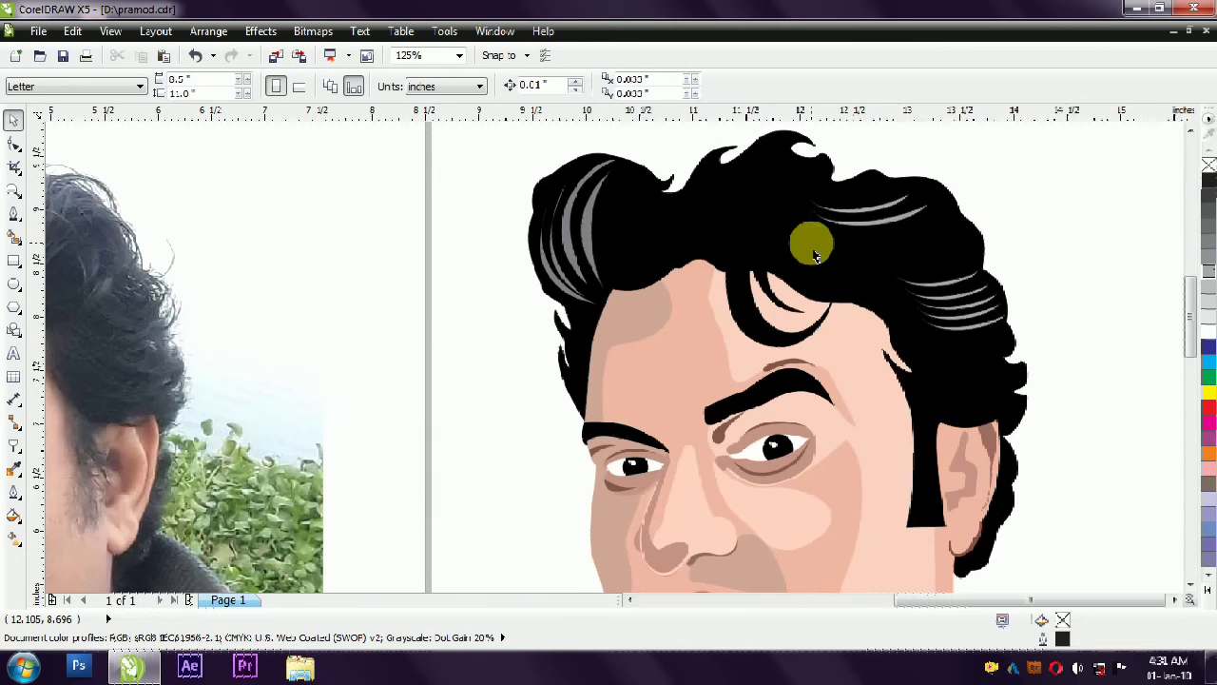
- Add another crescent copy to the upper right hair highlights and extend the smaller group above the ear
left_click(862, 215)
left_click_drag(841, 200, 885, 234)
right_click(885, 234)
left_click(1040, 209)
left_click(953, 295)
left_click_drag(955, 288, 991, 329)
scroll(1021, 177, "down", 1)
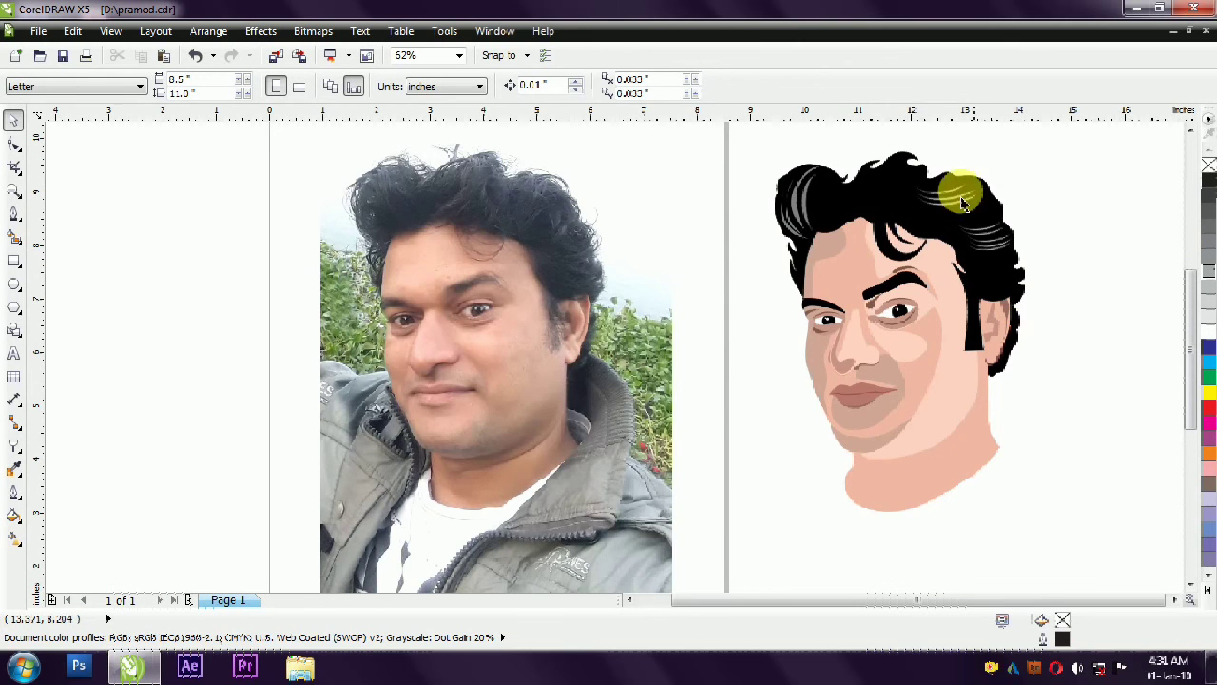
- Draw a narrow crescent highlight inside the large forehead curl with the Pen tool, following its outer curve
scroll(937, 176, "up", 1)
left_click(12, 215)
left_click(826, 288)
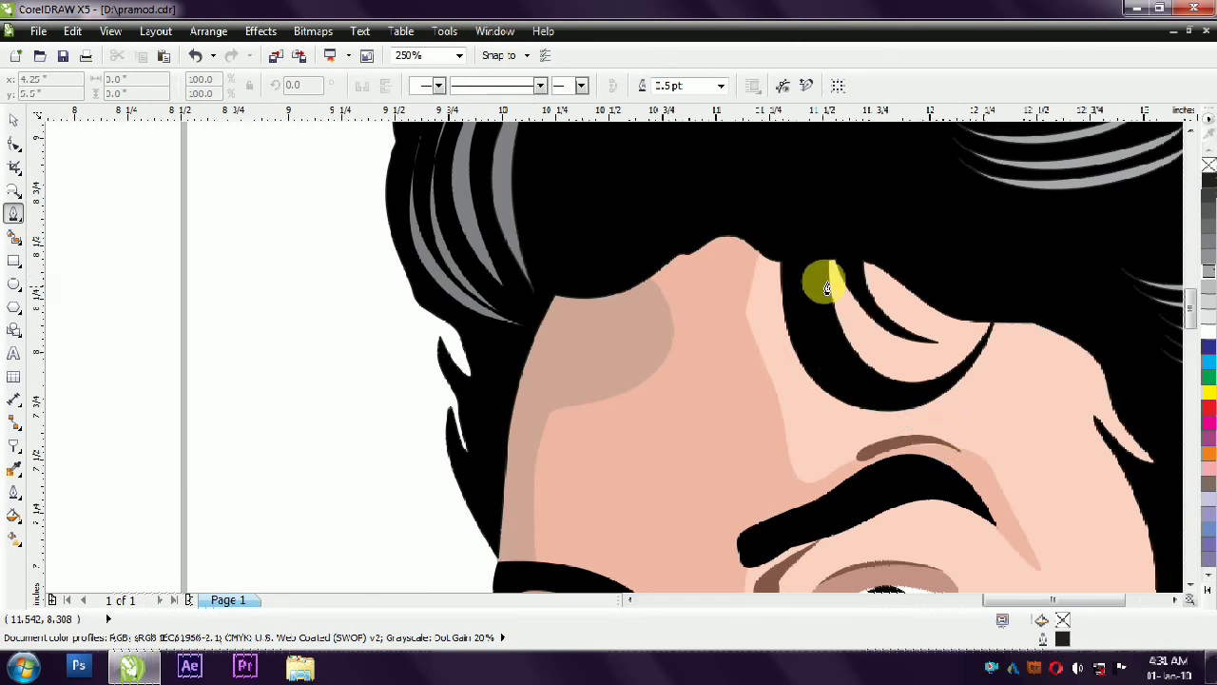
left_click(806, 236)
mouse_move(804, 237)
left_mouse_down()
mouse_move(807, 203)
mouse_move(766, 366)
mouse_move(777, 364)
left_mouse_up()
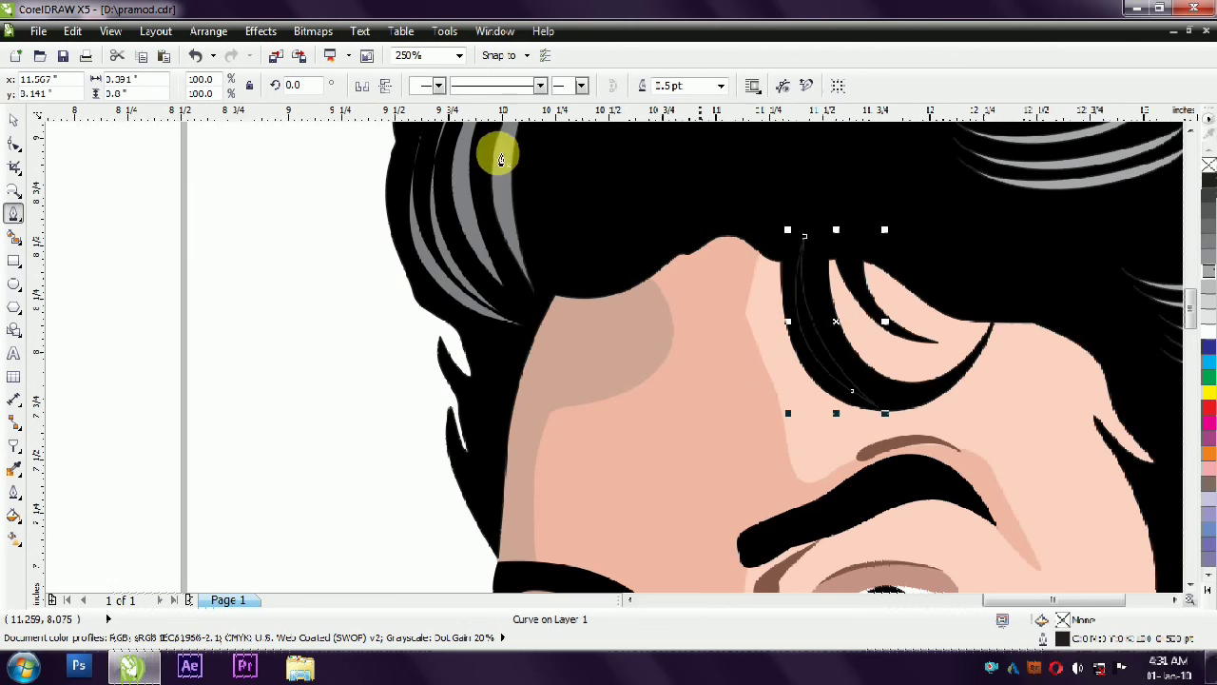
- Fill the forehead curl highlight with 40% black and add a copy scaled to about 70% beside it inside the curl
left_click(11, 120)
left_click(1209, 272)
scroll(700, 331, "down", 1)
left_click(692, 199)
left_click(754, 335)
scroll(780, 323, "up", 1)
left_click_drag(804, 238, 790, 261)
right_click(790, 261)
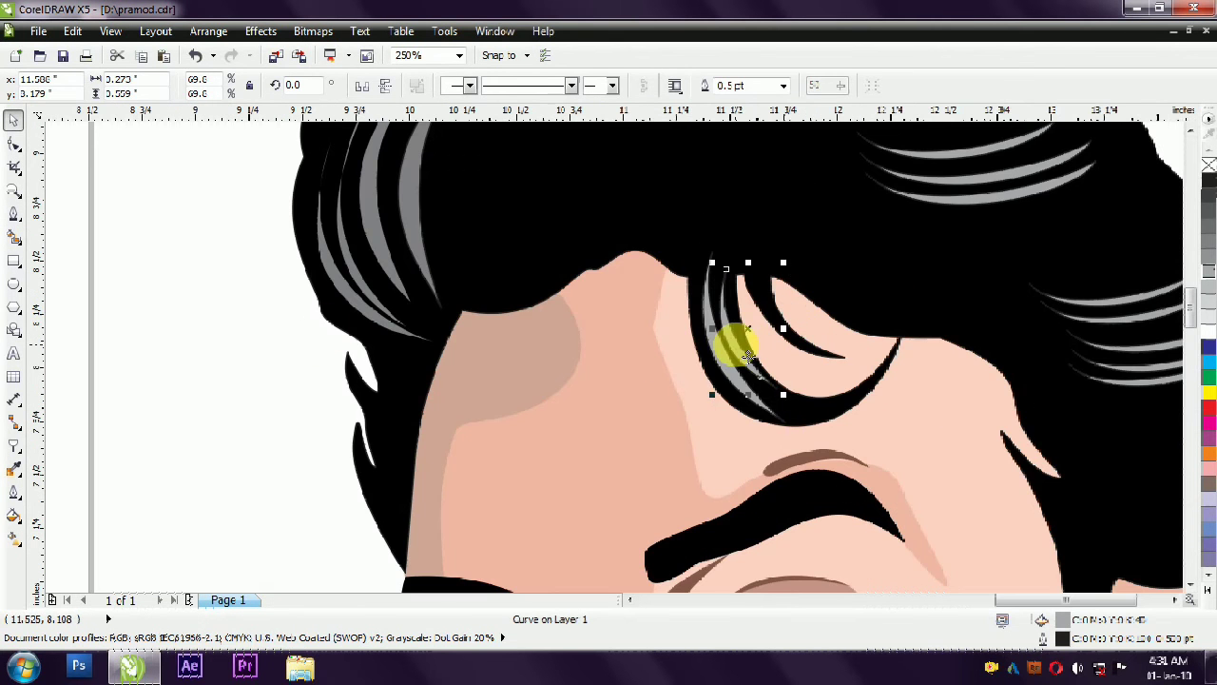
key("Escape")
scroll(737, 376, "down", 2)
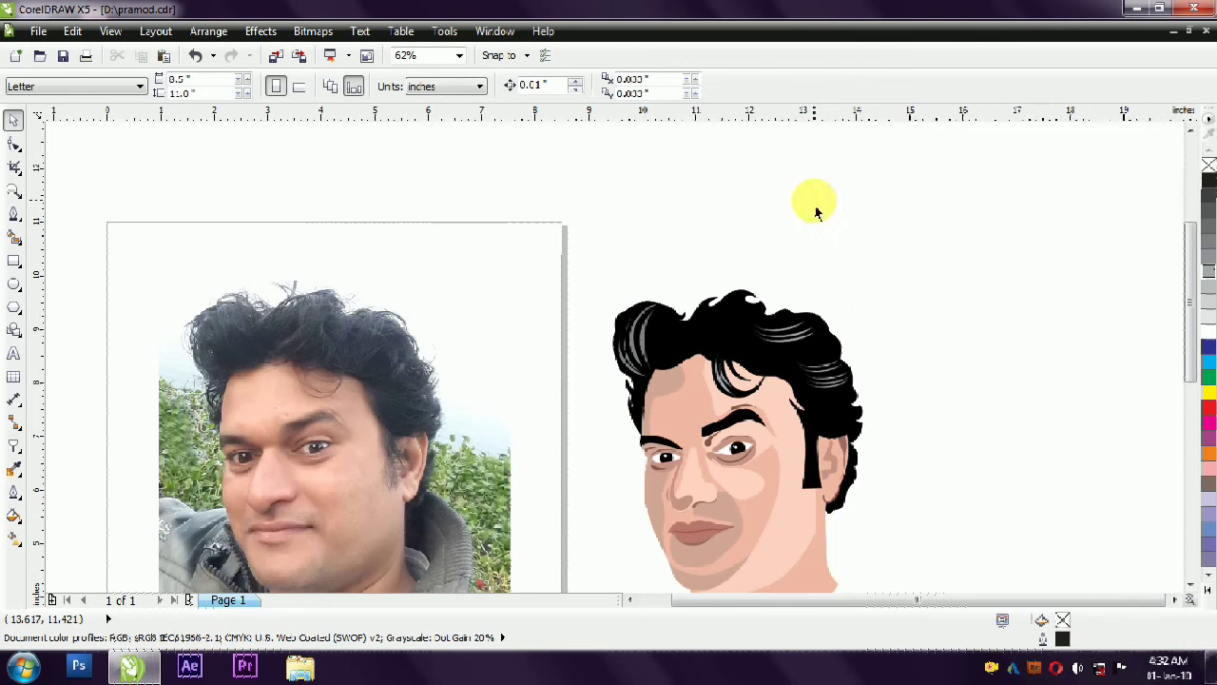
- Examine the whole drawn head beside the photo to judge which shapes the portrait still lacks
scroll(867, 286, "down", 1)
scroll(1039, 360, "up", 1)
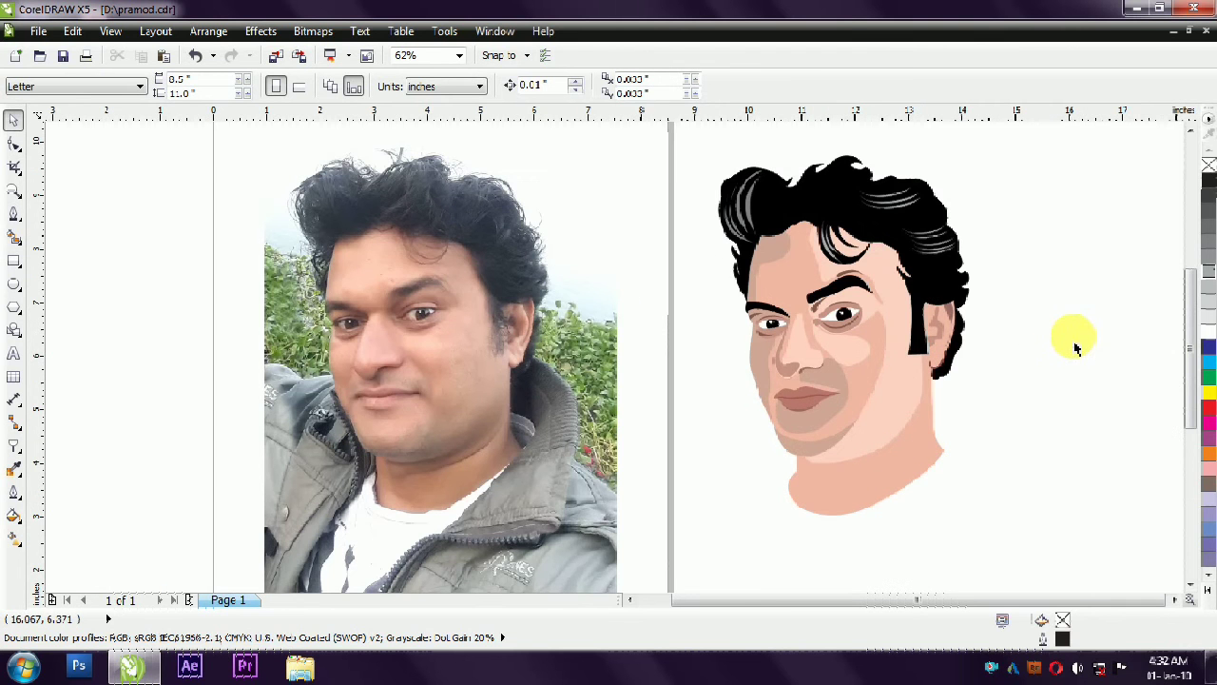
left_click_drag(1090, 170, 677, 500)
left_click_drag(809, 306, 835, 345)
key("shift+F2")
left_click(914, 297)
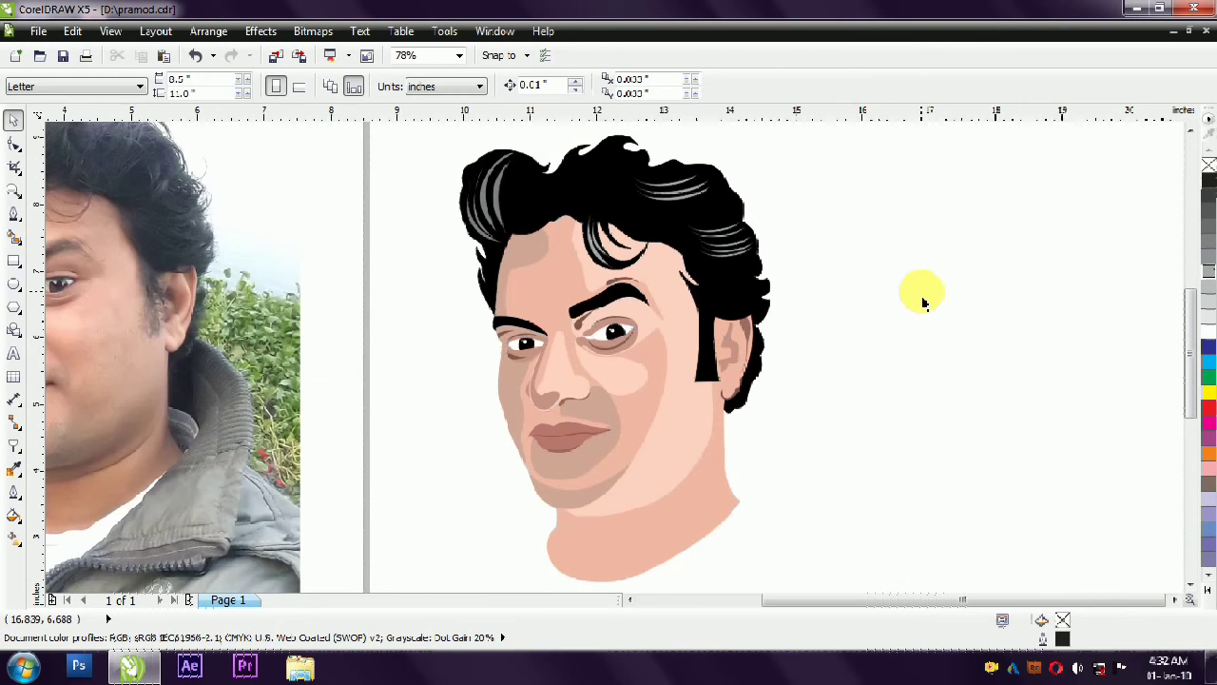
scroll(839, 341, "down", 1)
scroll(496, 395, "up", 1)
- Trace the shadow along the side of the neck and above the jacket collar on the photo with the Pen tool
left_click(13, 213)
left_click(460, 326)
left_click_drag(377, 425, 326, 448)
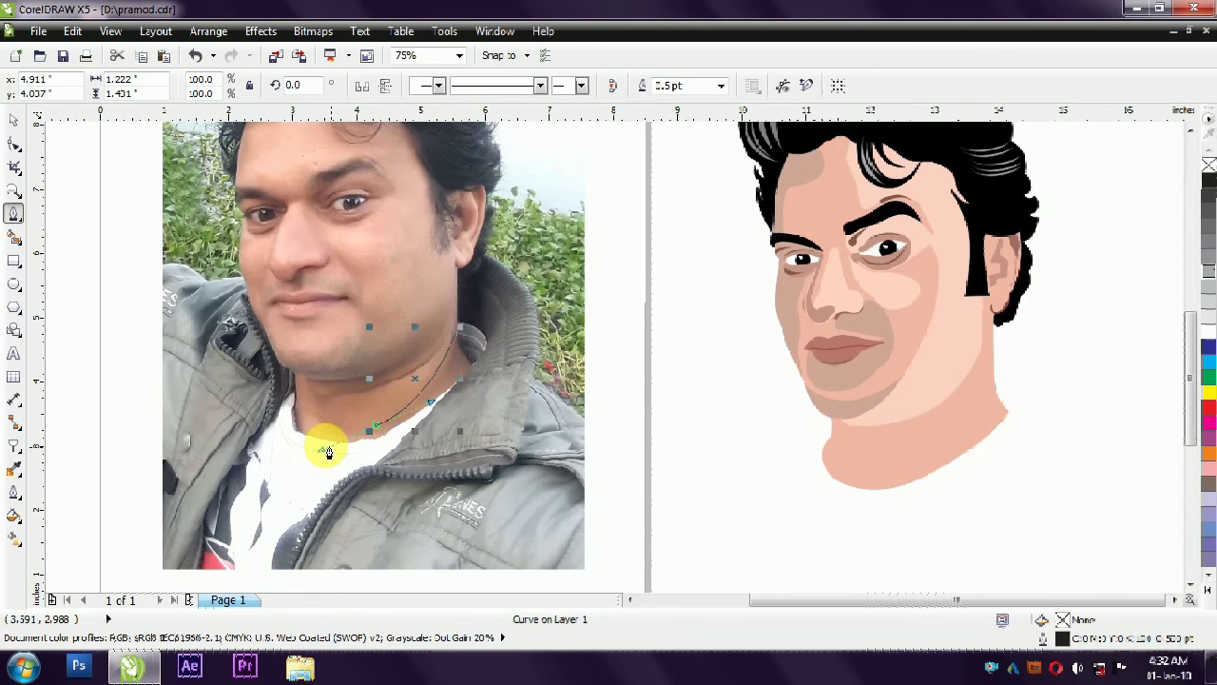
left_click(484, 357)
scroll(467, 328, "up", 2)
left_click_drag(435, 329, 469, 460)
- Fill the side neck shadow with brown sampled from the photo, remove its outline and move it onto the drawn neck
left_click(13, 121)
left_click(13, 468)
left_click(402, 507)
left_click(402, 507)
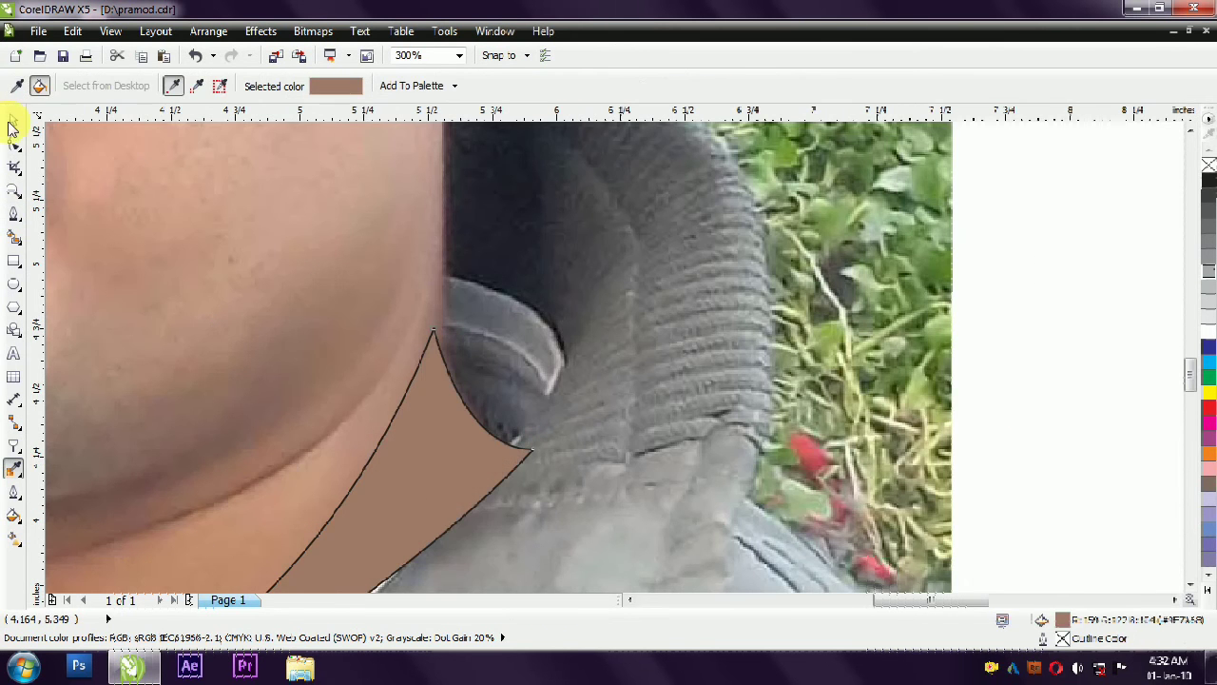
left_click(12, 122)
right_click(1206, 169)
scroll(467, 332, "down", 2)
left_click_drag(467, 331, 1011, 395)
left_click(845, 391)
- Recolour the side neck shadow with the same tone as the shadow along the side of the face
scroll(846, 391, "down", 1)
scroll(1030, 333, "up", 1)
left_click(636, 348)
left_click_drag(1063, 620, 797, 468)
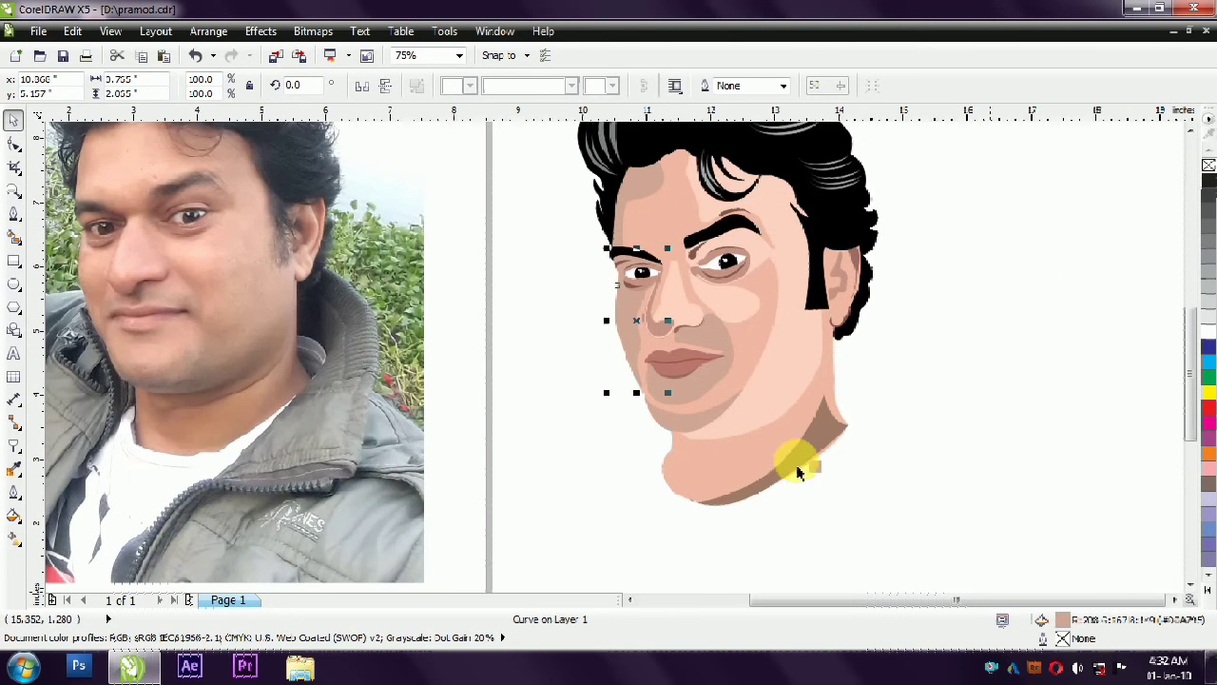
left_click(947, 447)
scroll(947, 447, "down", 1)
scroll(519, 460, "up", 3)
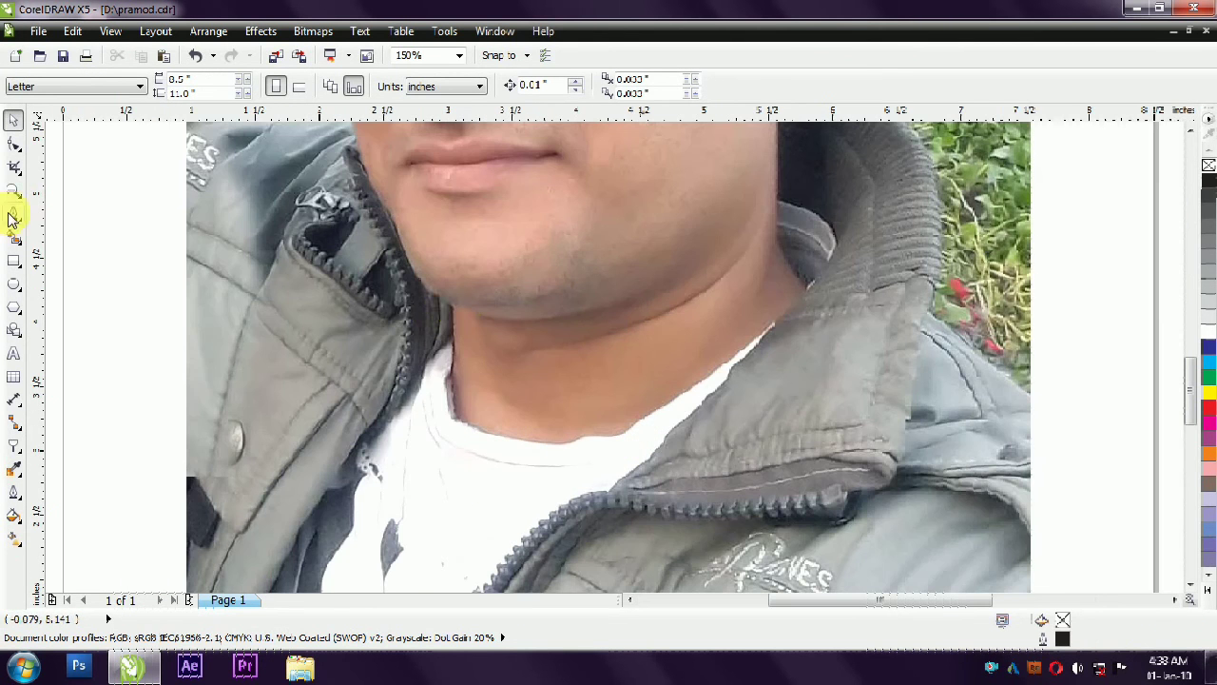
- Trace a closed shape along the front of the neck and the T-shirt neckline on the photo with the Pen tool
left_click(13, 217)
left_click(454, 306)
left_click(452, 371)
left_click_drag(491, 435, 537, 444)
left_click(568, 445)
left_click(592, 442)
left_click(484, 391)
- Fill the front neck shape with skin colour sampled from the photo, remove its outline and move it onto the drawn neck
left_click(13, 121)
left_click(13, 470)
left_click(473, 386)
left_click(472, 386)
left_click(13, 121)
right_click(1208, 165)
scroll(422, 237, "down", 2)
left_click_drag(438, 261, 699, 290)
scroll(702, 263, "up", 2)
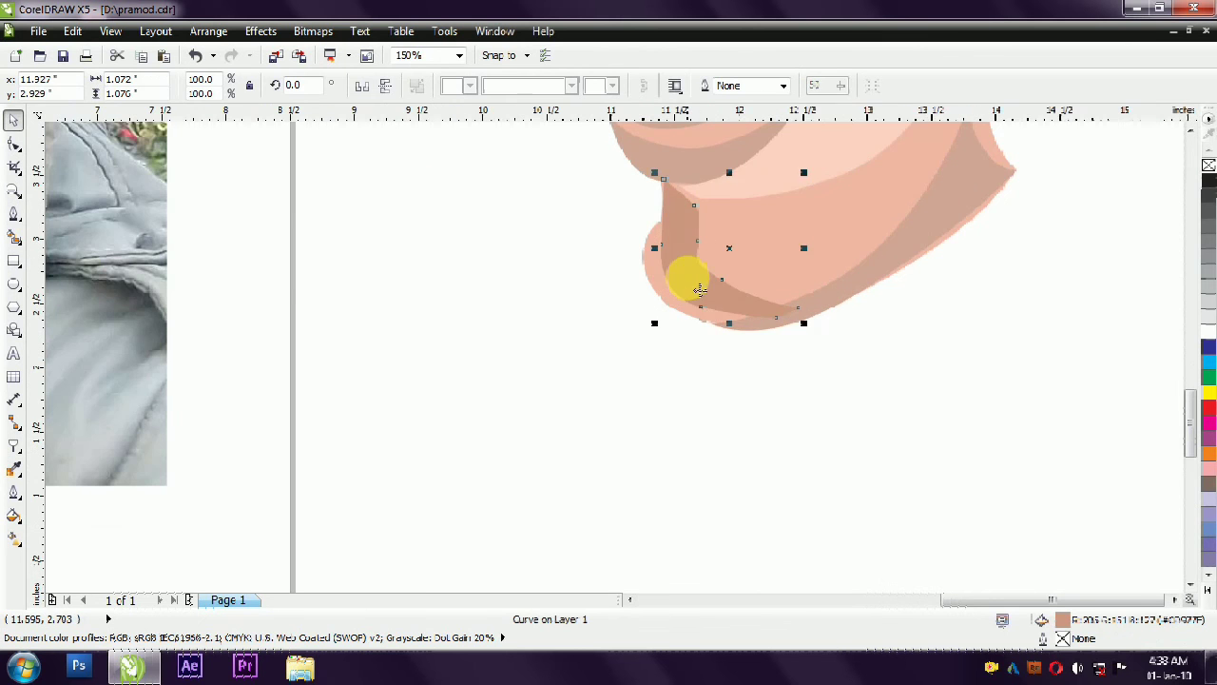
- Recolour the front neck shape with the light skin tone used for the jaw highlight
scroll(699, 290, "down", 1)
left_click(739, 294)
left_click_drag(1063, 620, 702, 333)
left_click(755, 420)
left_click(787, 355)
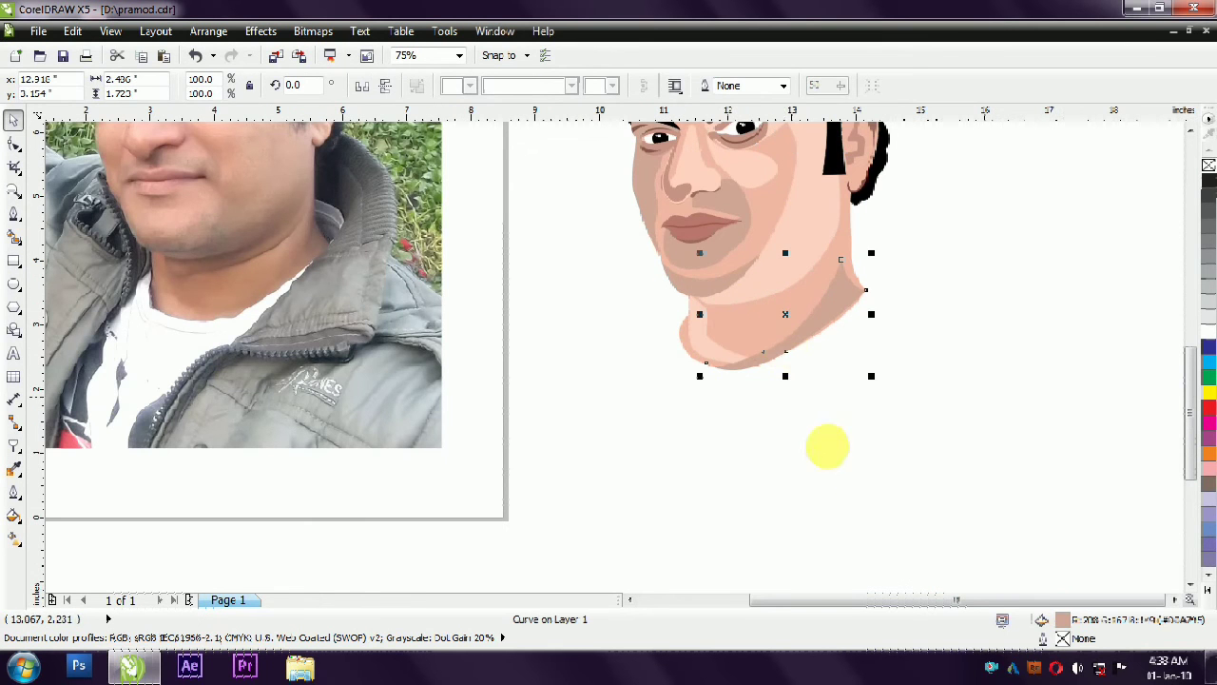
left_click(830, 458)
- Adjust the side neck shadow's nodes so its edges follow the neck outline below the ear
scroll(828, 509, "down", 1)
scroll(877, 427, "up", 1)
scroll(901, 523, "down", 1)
scroll(860, 400, "up", 1)
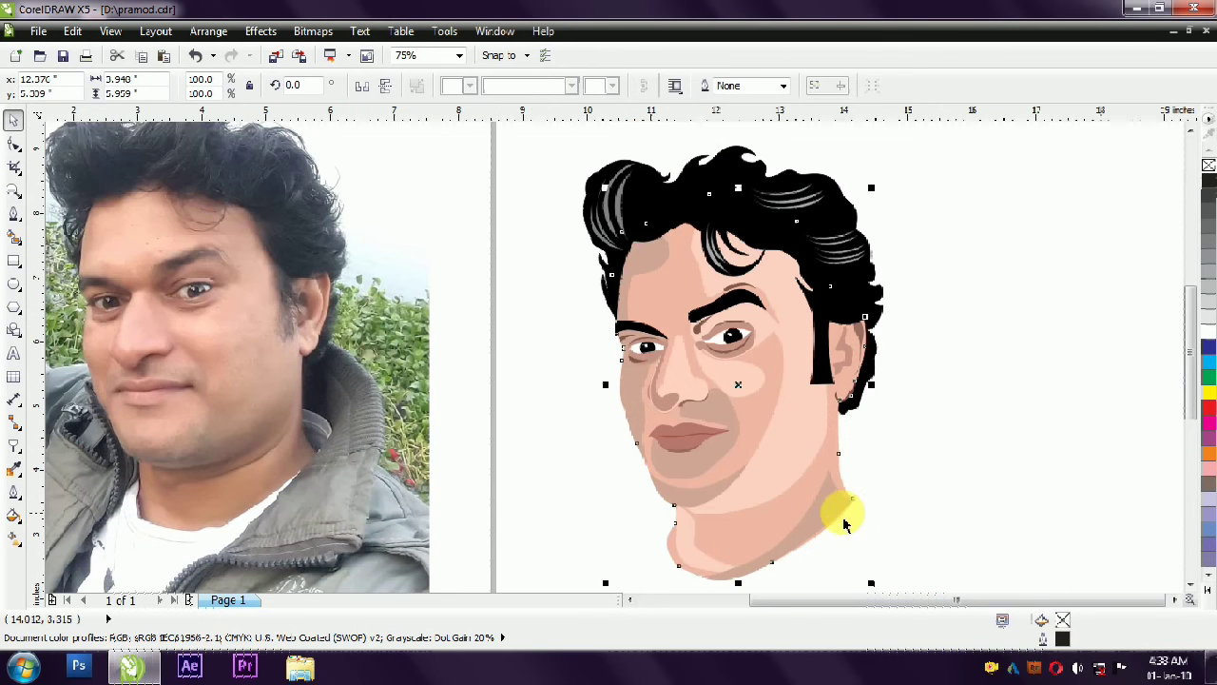
left_click(848, 514)
scroll(904, 476, "up", 3)
key("F10")
left_click_drag(677, 425, 706, 348)
scroll(786, 344, "down", 1)
left_click_drag(619, 558, 628, 560)
left_click(783, 360)
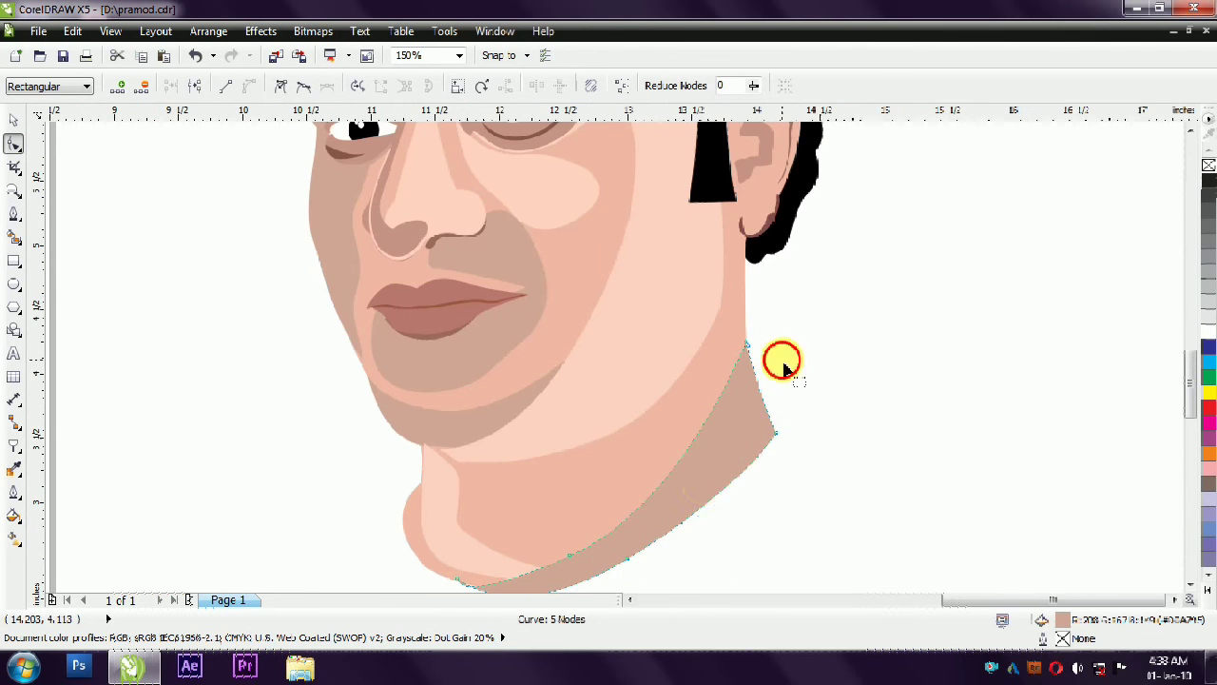
- Reshape the front tip of the neck shadow so it tapers along the lower front edge of the neck
left_click_drag(461, 582, 491, 540)
left_click(610, 525)
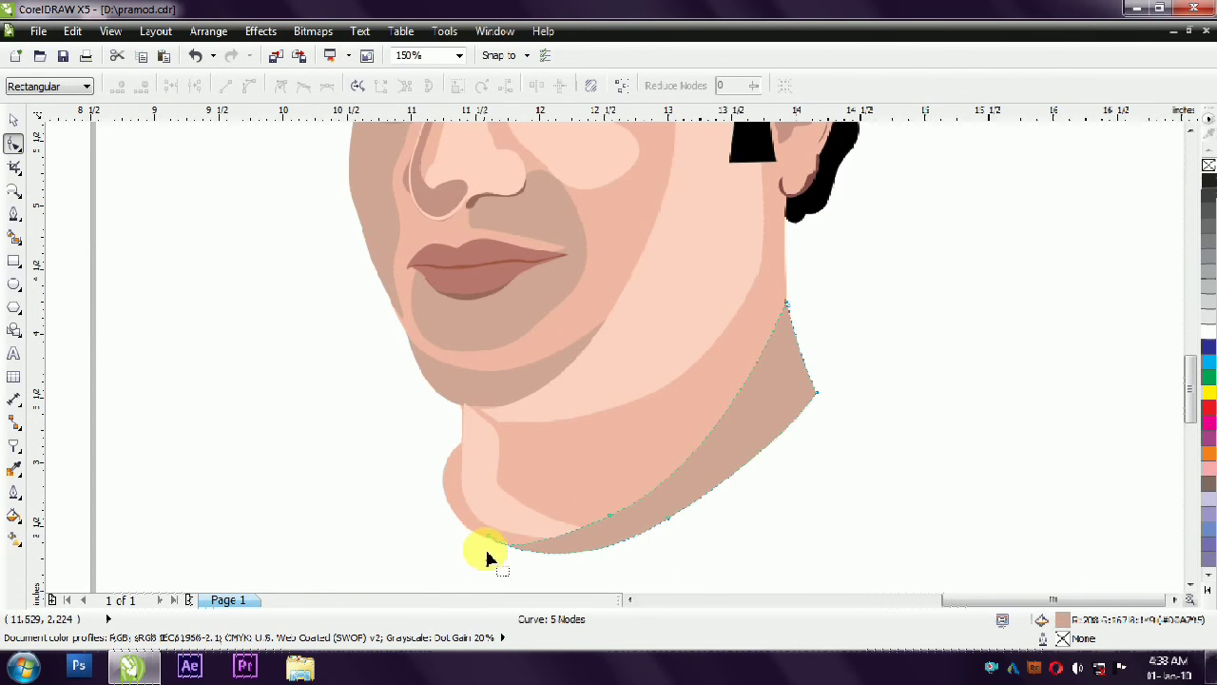
scroll(486, 550, "up", 1)
left_click_drag(724, 432, 764, 519)
left_click_drag(511, 582, 498, 531)
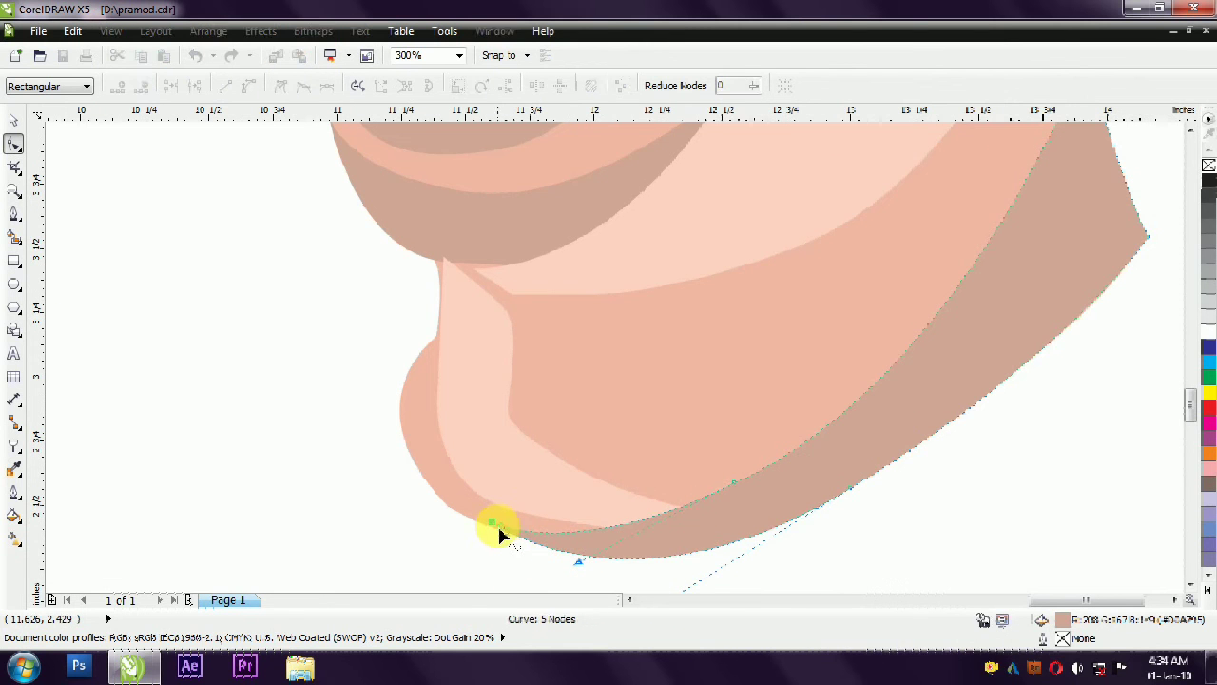
left_click(440, 506)
left_click(448, 507)
left_click_drag(364, 542, 458, 504)
scroll(391, 520, "down", 1)
left_click(13, 120)
left_click(587, 571)
- Move the front nodes of the jaw highlight under the chin so it meets the front neck highlight
scroll(587, 585, "down", 1)
scroll(783, 429, "down", 2)
scroll(948, 435, "up", 1)
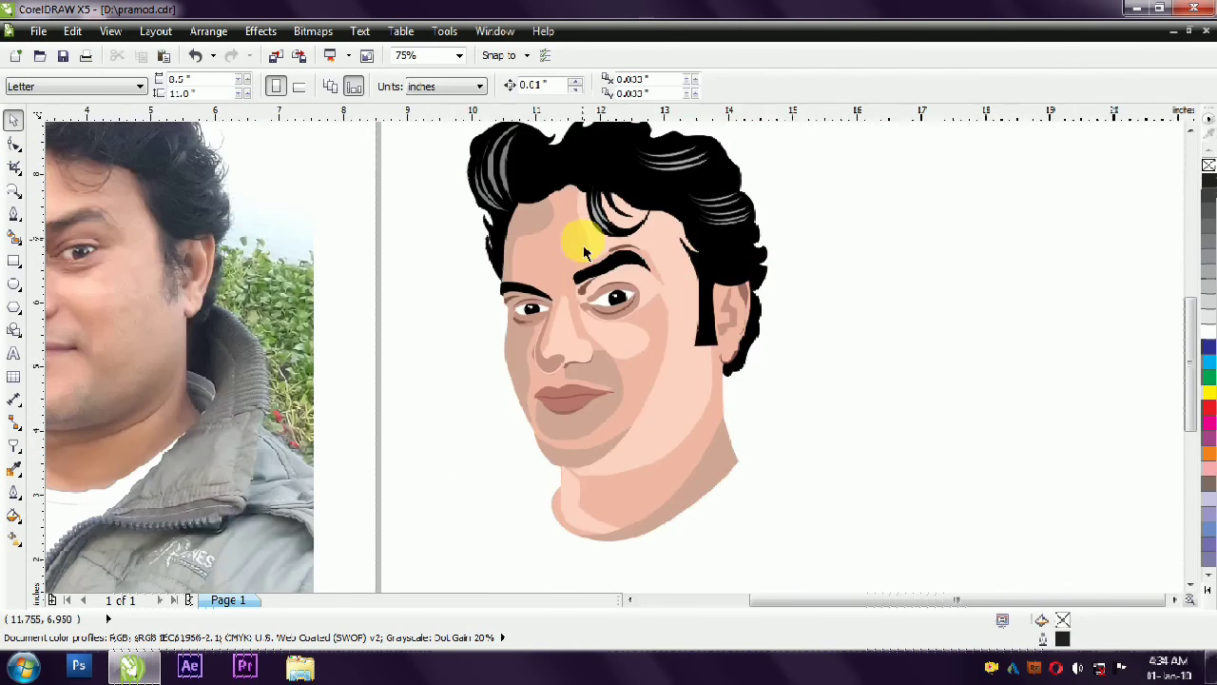
scroll(552, 481, "up", 1)
scroll(584, 482, "up", 2)
left_click(584, 482)
key("F10")
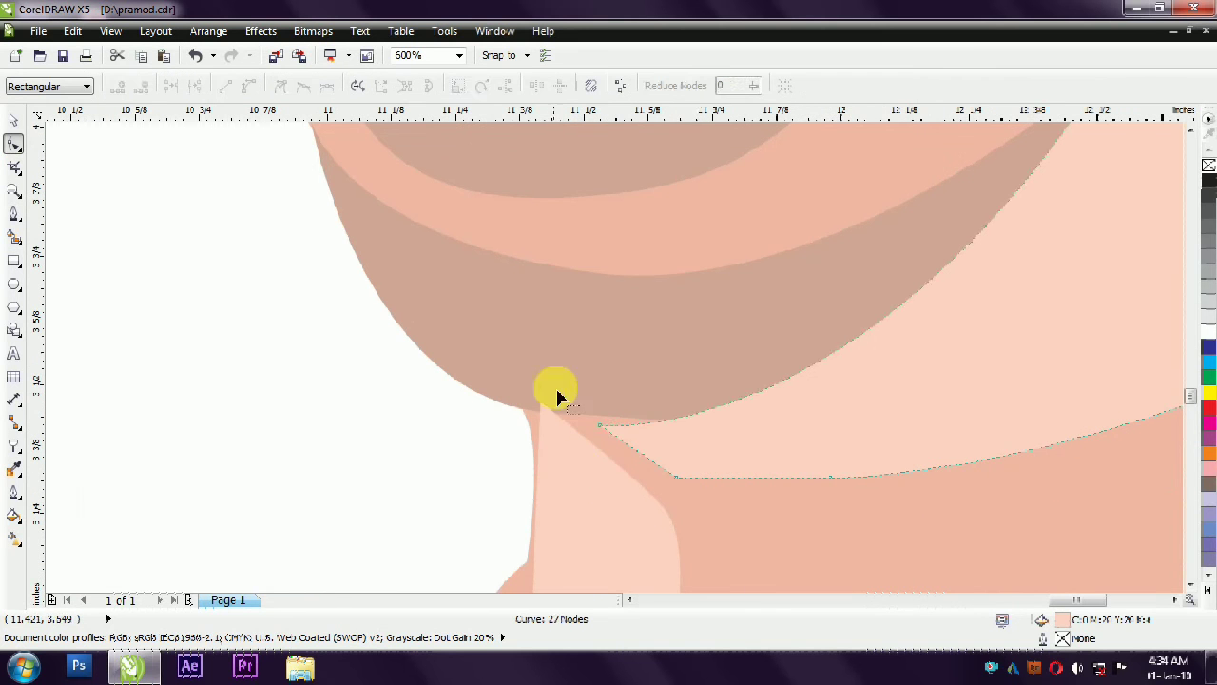
left_click_drag(601, 426, 576, 432)
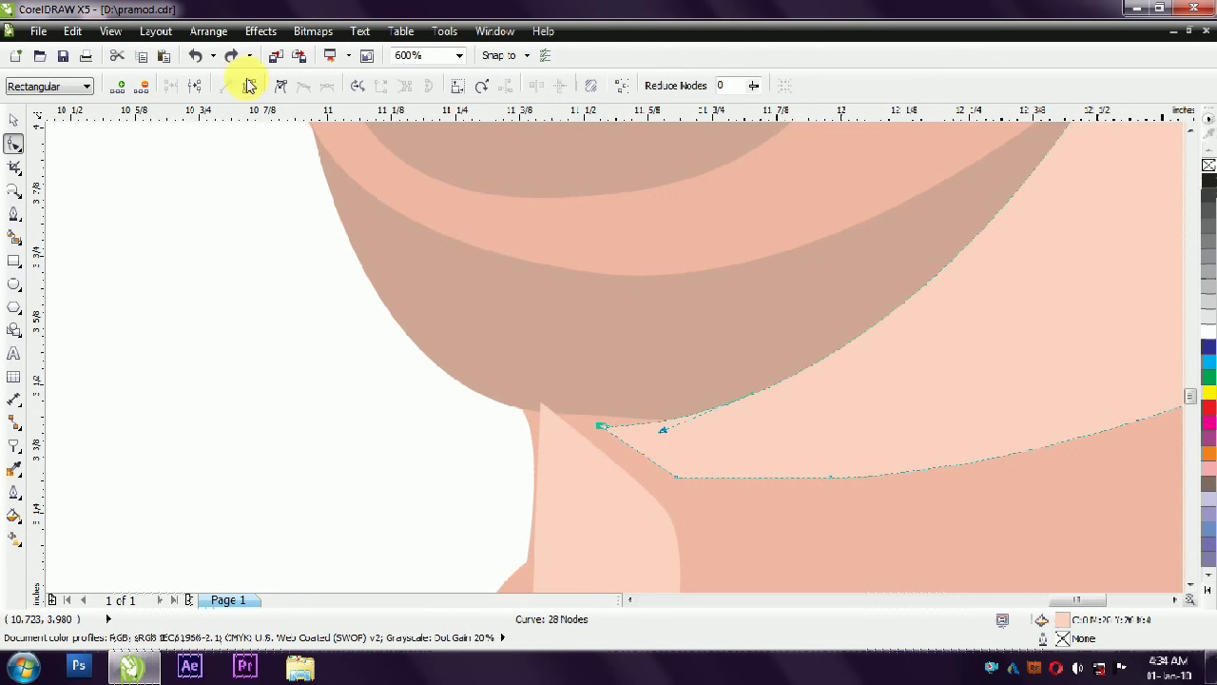
left_click_drag(540, 409, 538, 409)
left_click_drag(676, 477, 636, 495)
left_click_drag(600, 425, 542, 411)
- Shift the top node of the front neck highlight so it lines up with the underside of the chin
left_click(538, 438)
left_click(610, 416)
left_click(434, 448)
left_click(552, 421)
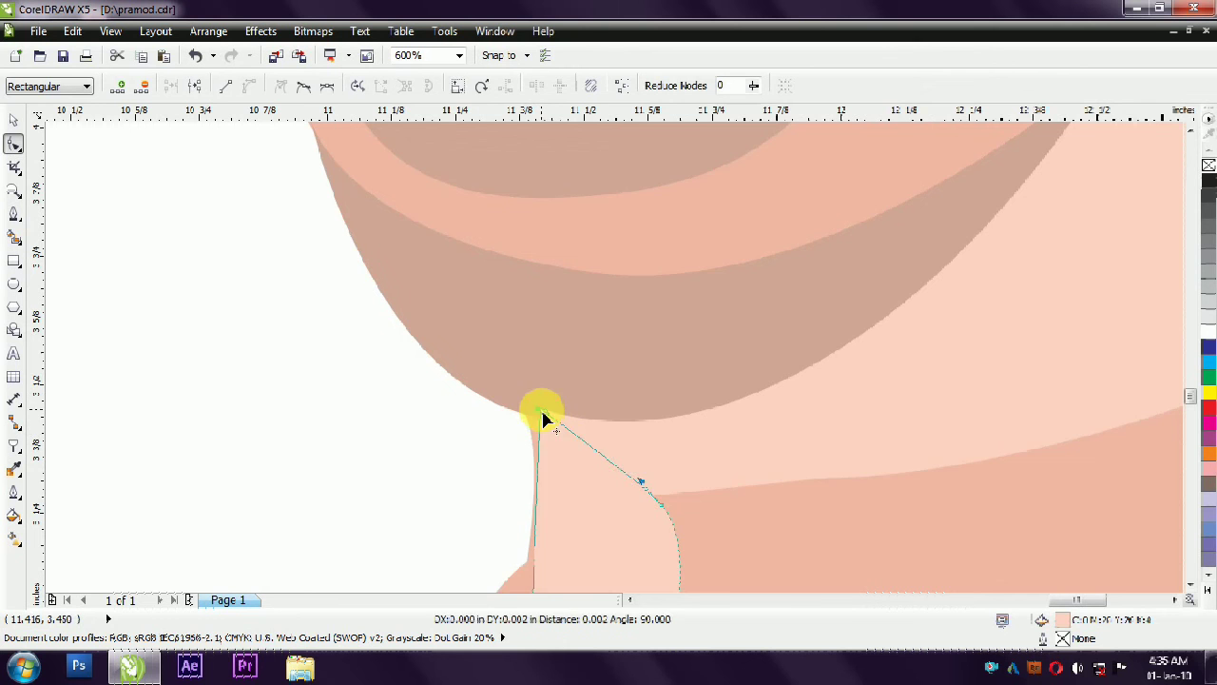
scroll(509, 449, "down", 1)
left_click(12, 122)
- Compare the finished head and neck with the photo and examine the jacket collar in the photo
scroll(511, 394, "down", 2)
left_click(527, 512)
scroll(522, 527, "down", 1)
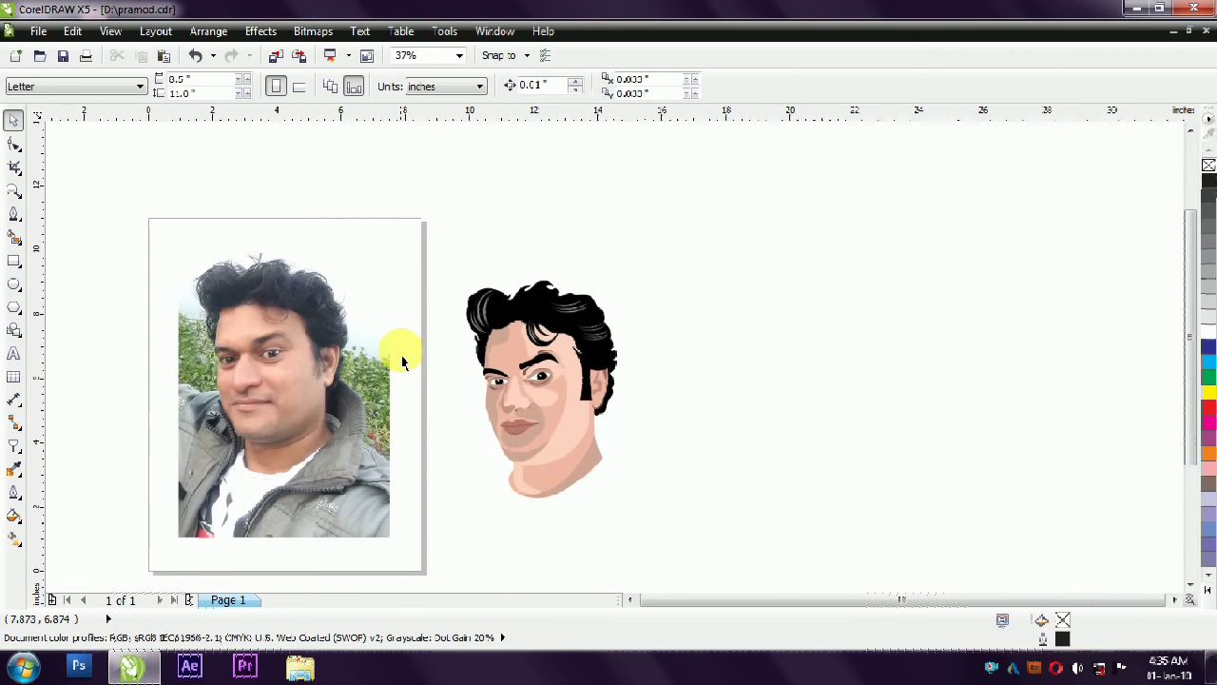
scroll(401, 361, "up", 1)
scroll(984, 218, "down", 1)
left_click_drag(960, 181, 696, 466)
key("shift+F2")
left_click(913, 342)
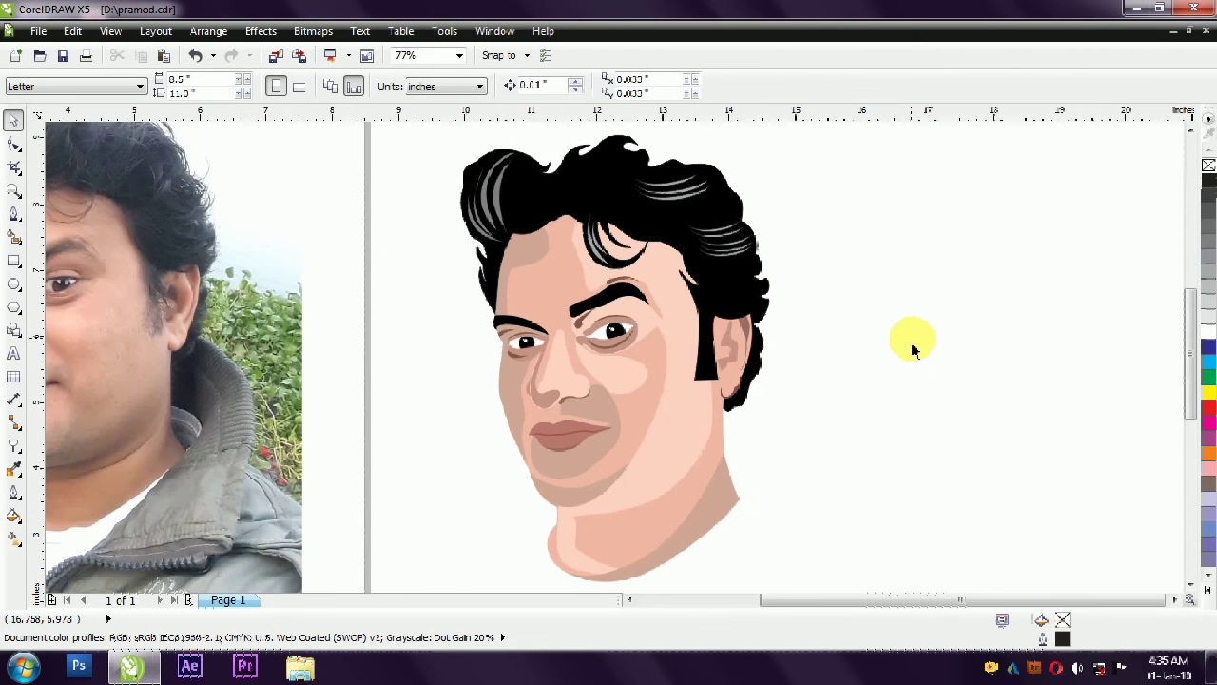
scroll(908, 342, "up", 1)
scroll(905, 337, "down", 3)
left_click_drag(666, 508, 851, 223)
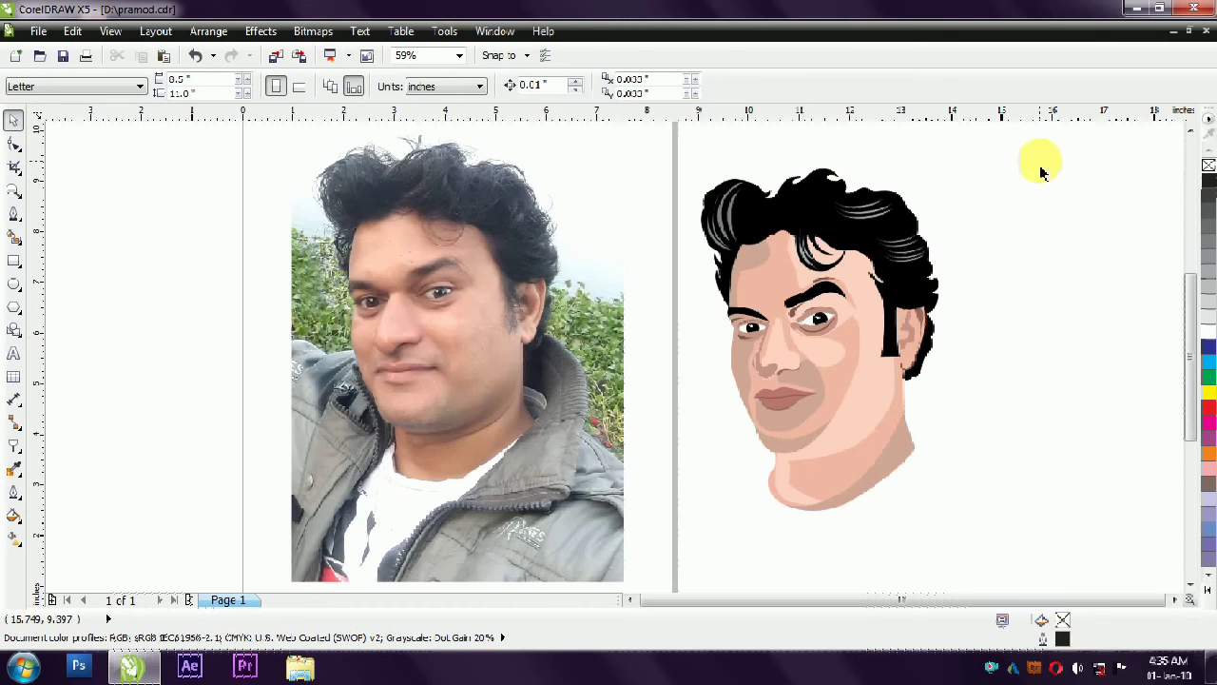
scroll(789, 185, "down", 3)
left_click_drag(924, 168, 687, 415)
scroll(708, 285, "up", 3)
left_click(710, 288)
scroll(546, 335, "up", 1)
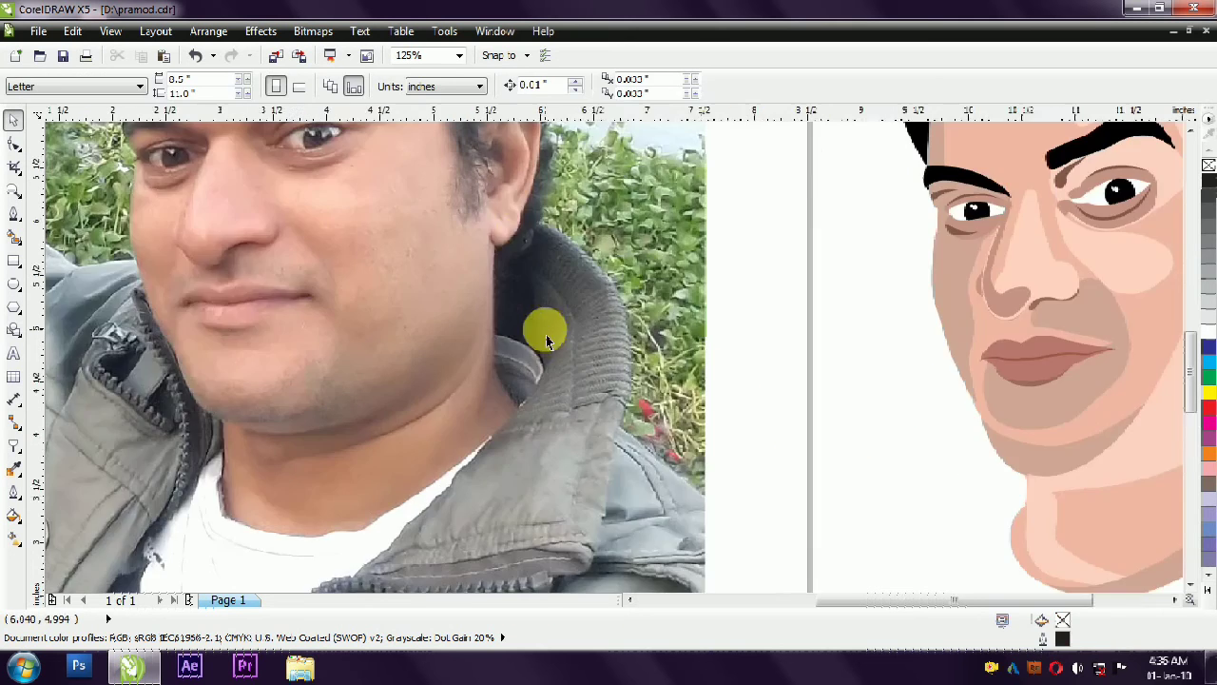
- Trace the jacket collar beside the ear and neck down to the zip as a closed Pen shape on the photo
scroll(532, 296, "down", 1)
left_click(13, 212)
left_click(527, 227)
left_click_drag(573, 291, 573, 329)
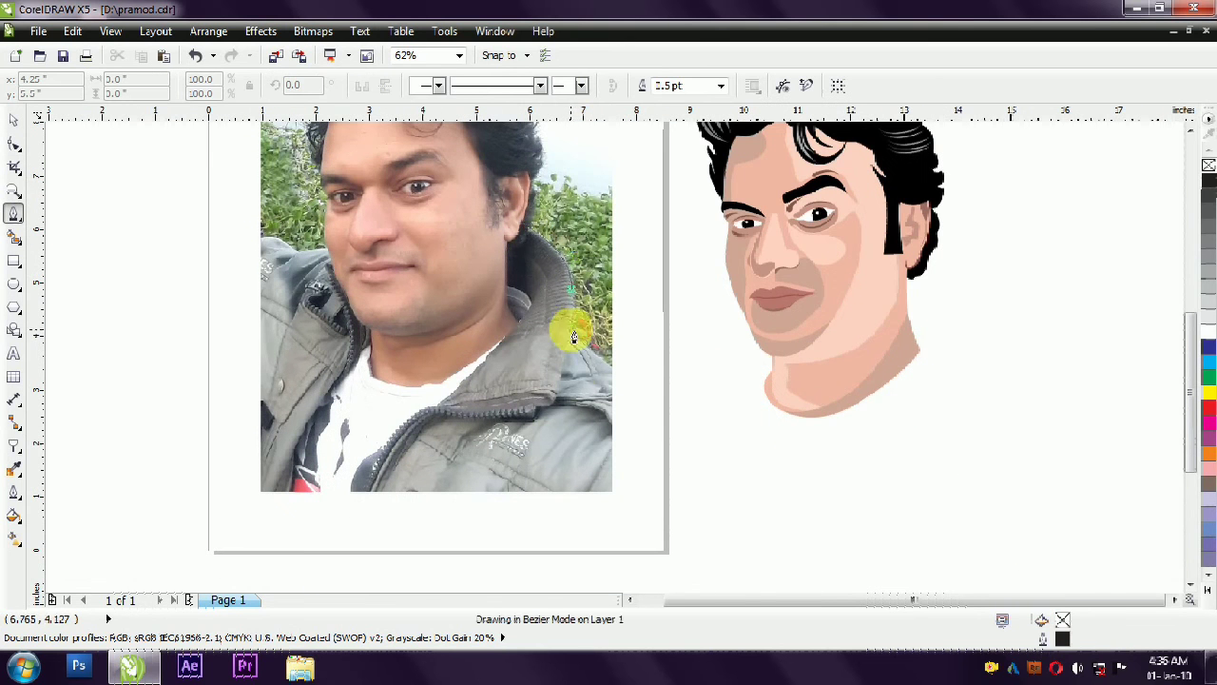
left_click(551, 401)
left_click(532, 413)
left_click_drag(435, 416, 412, 425)
left_click_drag(519, 326, 502, 287)
left_click(495, 243)
left_click(507, 222)
left_click(527, 227)
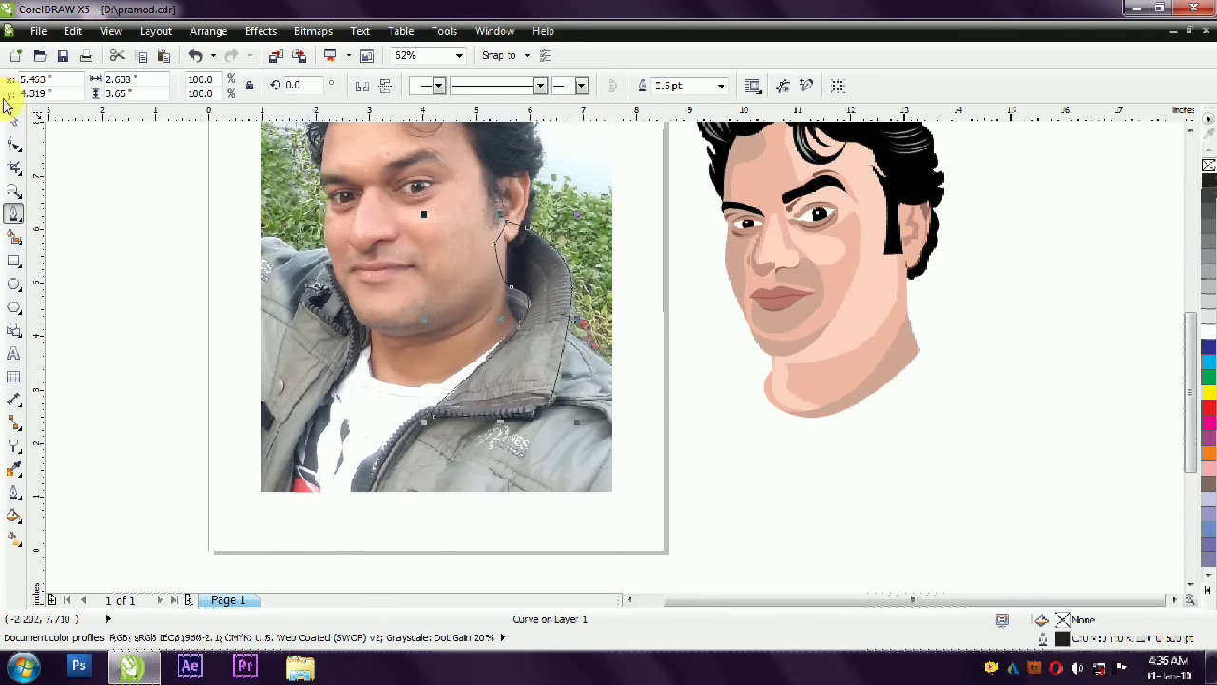
- Fill the collar with 80% black, remove its outline and place it behind the portrait's neck and hair
left_click(13, 121)
left_click(1209, 240)
left_click(1209, 210)
right_click(1209, 166)
left_click(152, 195)
left_click_drag(520, 363, 933, 409)
left_click(944, 475)
left_click(919, 429)
left_click(789, 470)
- Trace the jacket's opposite collar and front edge from beside the mouth to the photo's lower edge with the Pen tool
key("F5")
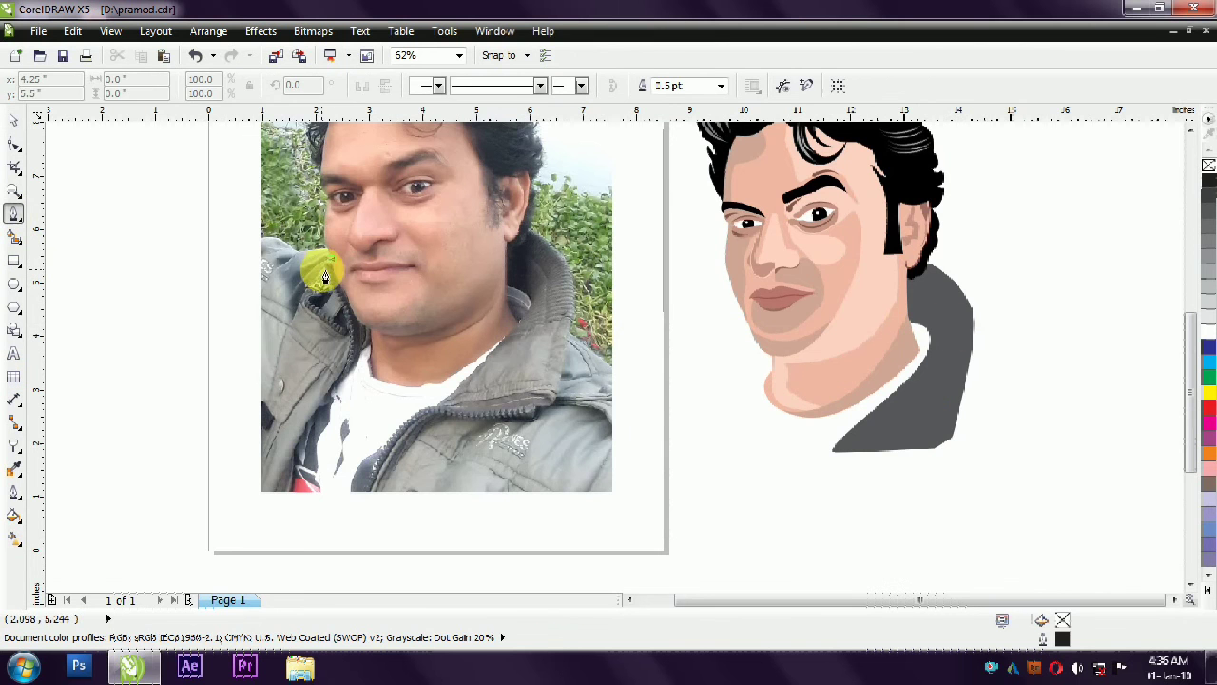
left_click(329, 258)
left_click_drag(347, 323, 346, 350)
left_click(330, 388)
left_click_drag(288, 459, 288, 482)
left_click(284, 492)
left_click(296, 491)
left_click_drag(306, 433, 772, 410)
left_click(362, 359)
left_click(372, 342)
left_click(372, 327)
left_click(360, 285)
left_click(331, 258)
- Give the second collar piece the first collar's dark grey fill and send it behind the face and neck
left_click(13, 123)
left_click_drag(915, 446, 734, 446)
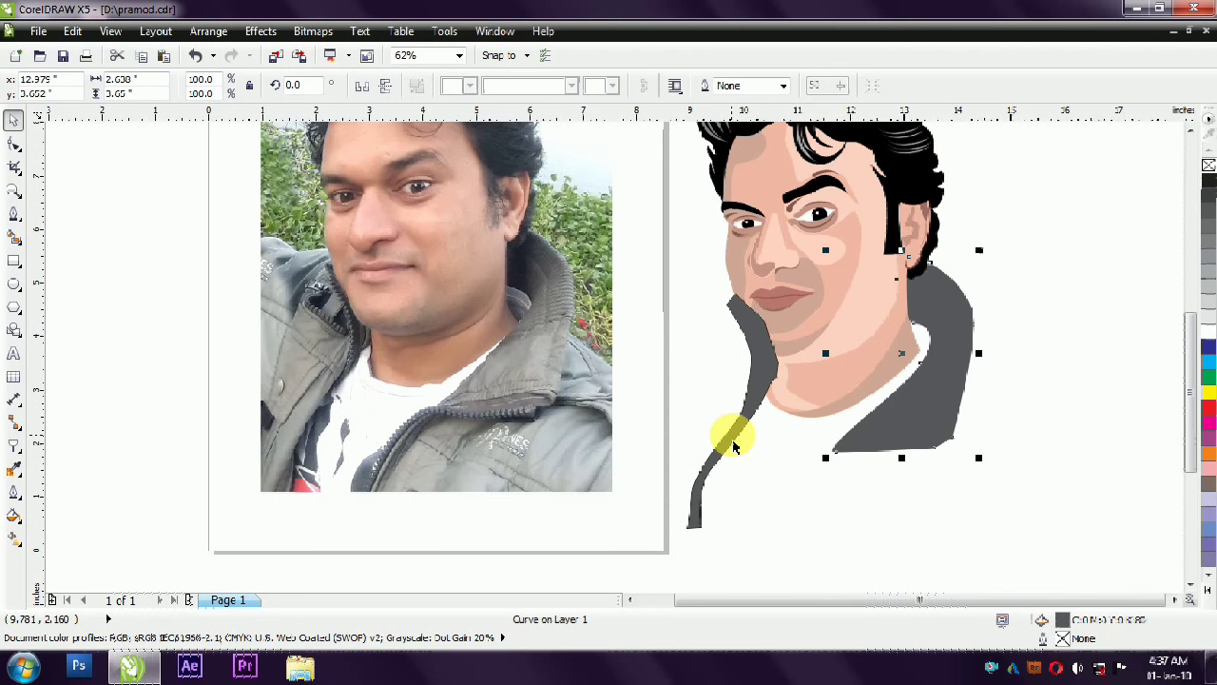
key("shift+Page_Down")
left_click(936, 496)
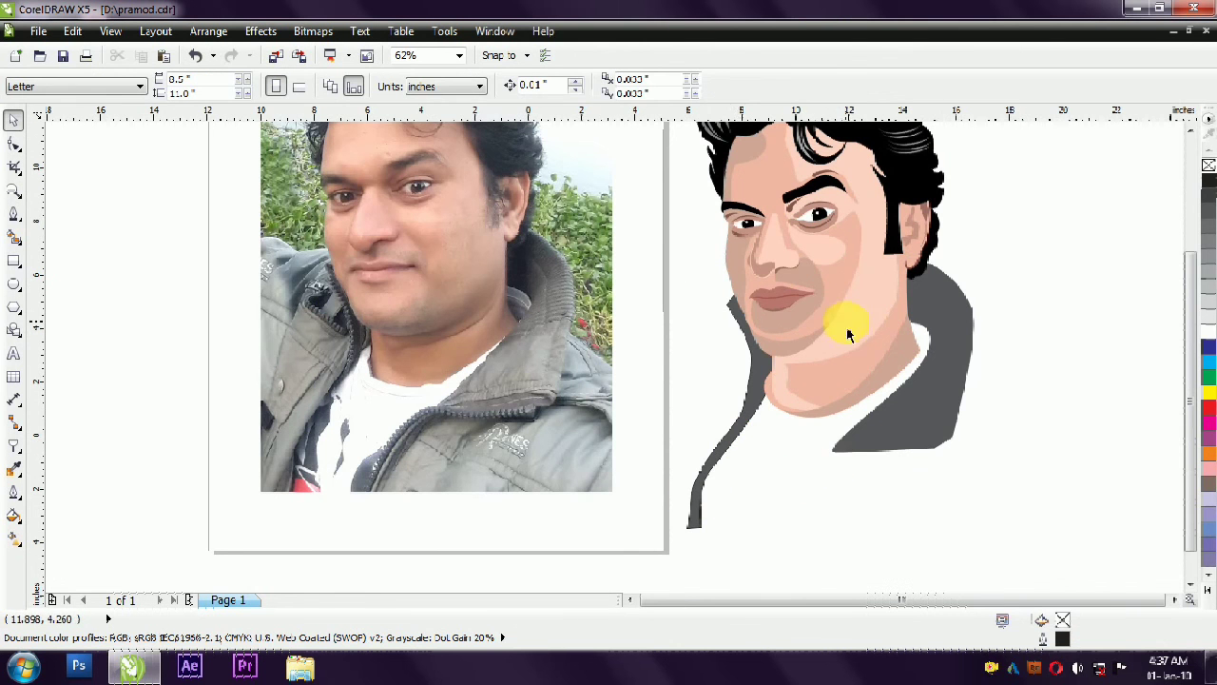
- Select all the portrait's shapes and move them slightly farther from the photo
scroll(846, 331, "down", 1)
left_click_drag(994, 171, 741, 479)
left_click_drag(832, 326, 859, 325)
left_click(960, 297)
scroll(823, 264, "up", 1)
scroll(823, 264, "down", 1)
left_click_drag(995, 157, 525, 431)
left_click(802, 124)
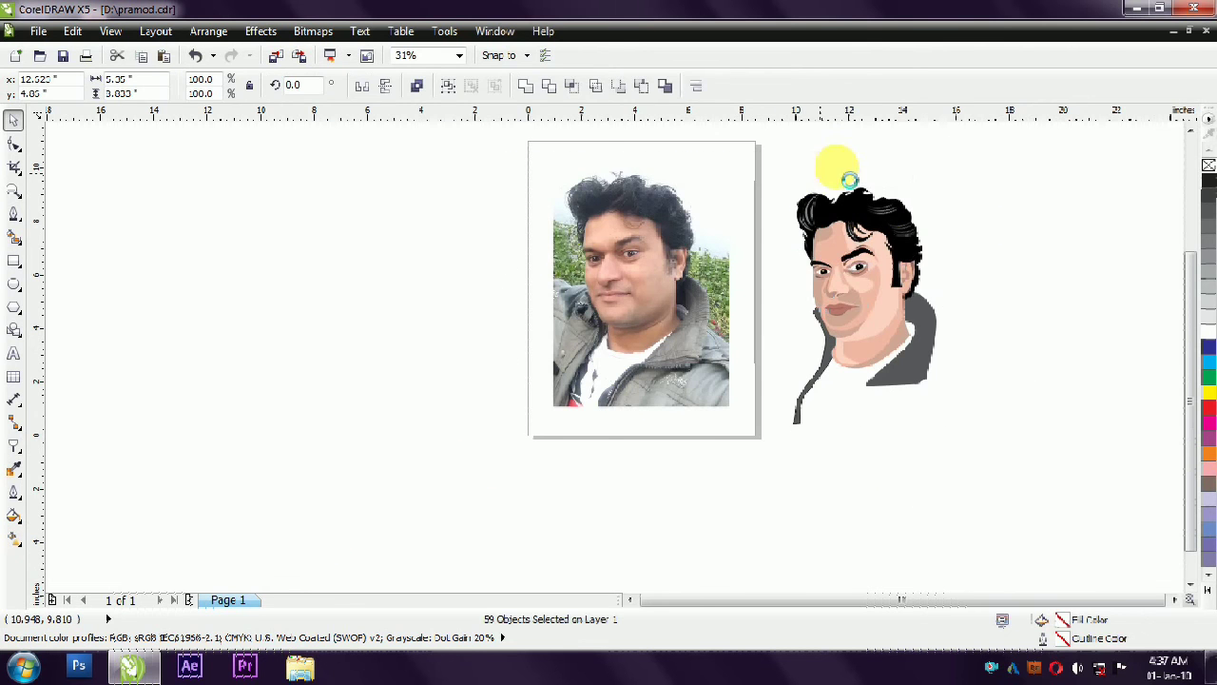
scroll(897, 285, "up", 1)
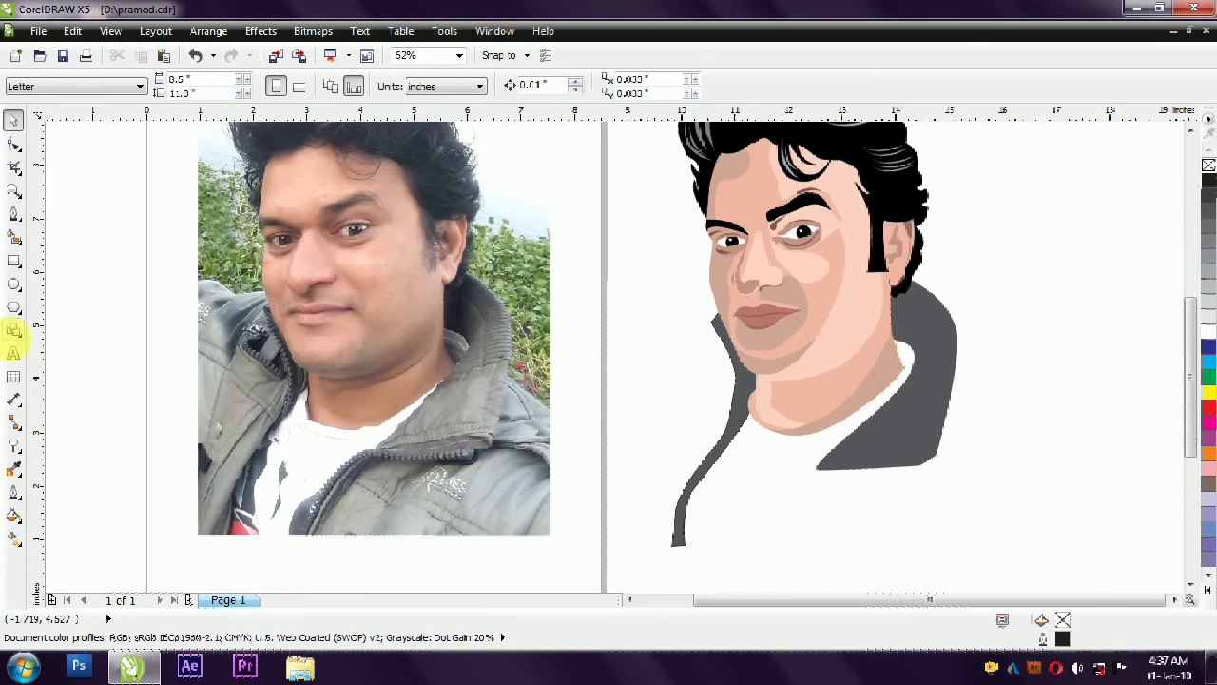
- Trace the jacket front below the dark collar and zip as a closed Pen shape reaching the photo's lower edge
left_click(12, 216)
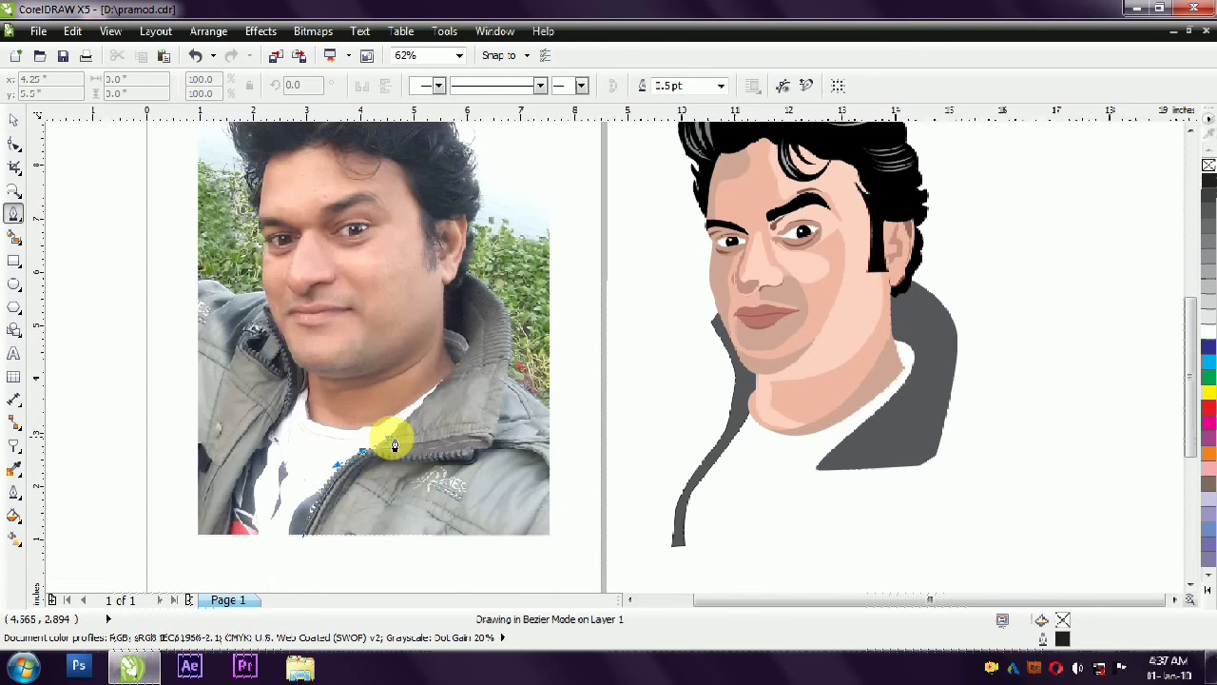
left_click_drag(391, 439, 392, 438)
left_click(488, 437)
left_click(502, 368)
left_click(303, 537)
- Fill the jacket front with light grey sampled from the photo, remove its outline and place it under the portrait's large collar
left_click(13, 467)
left_click(523, 479)
left_click(518, 476)
left_click(13, 121)
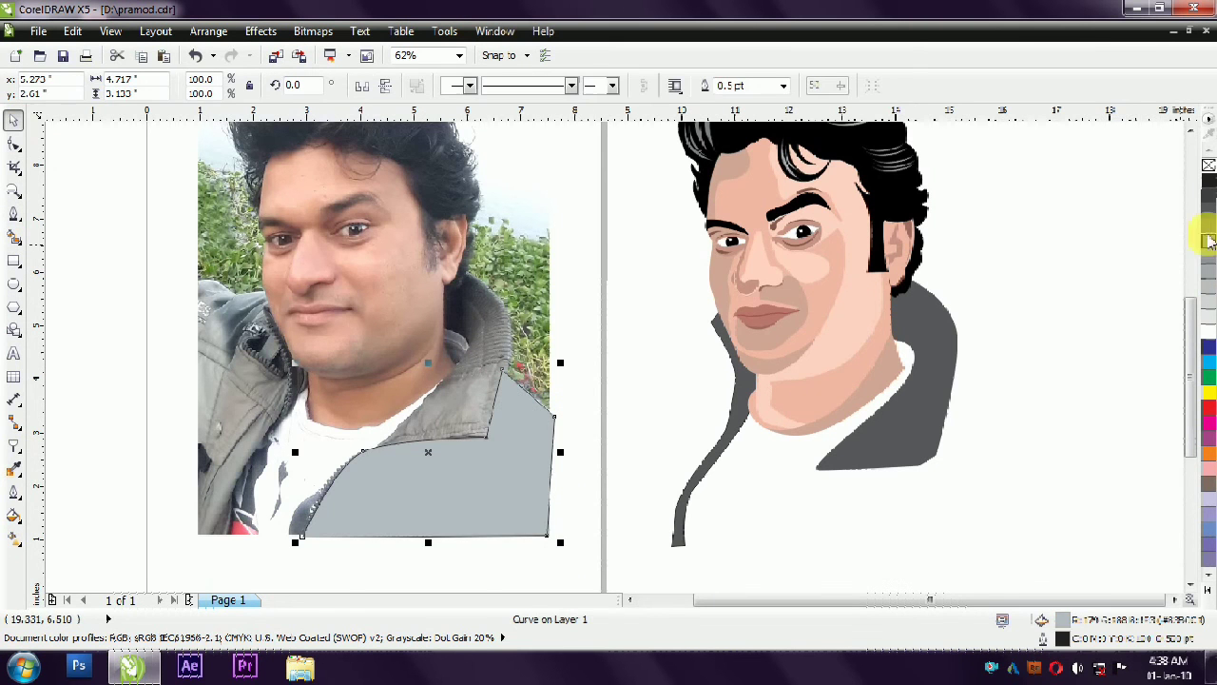
left_click_drag(520, 481, 982, 513)
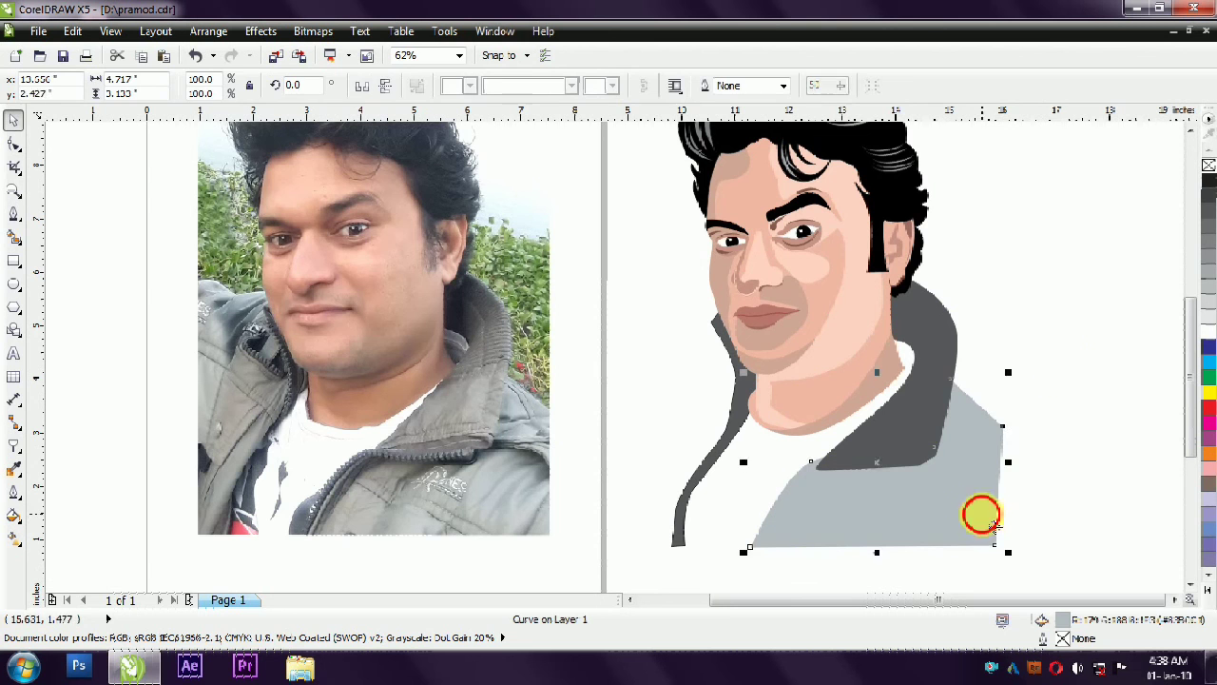
left_click(1060, 369)
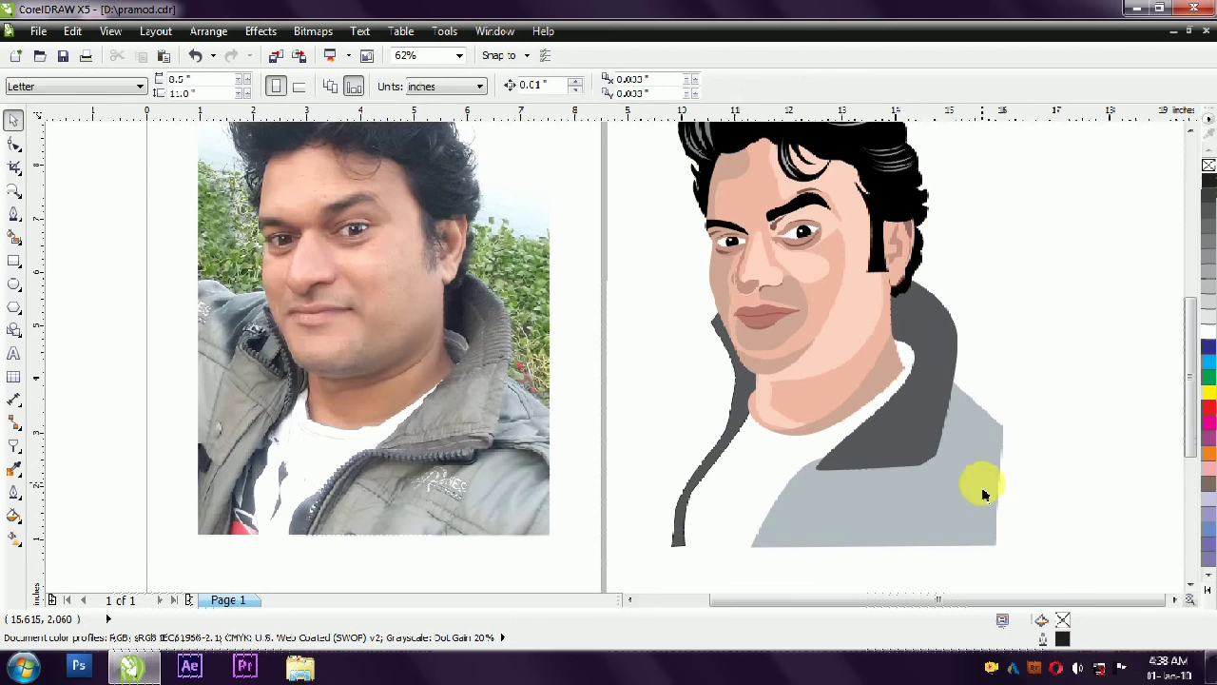
- Draw the opposite jacket side and shoulder directly on the portrait as a closed Pen shape beside the narrow collar strip
left_click(21, 217)
mouse_move(694, 284)
left_mouse_down()
mouse_move(673, 285)
mouse_move(712, 285)
mouse_move(717, 296)
mouse_move(636, 296)
left_mouse_up()
left_click(607, 305)
left_click(606, 550)
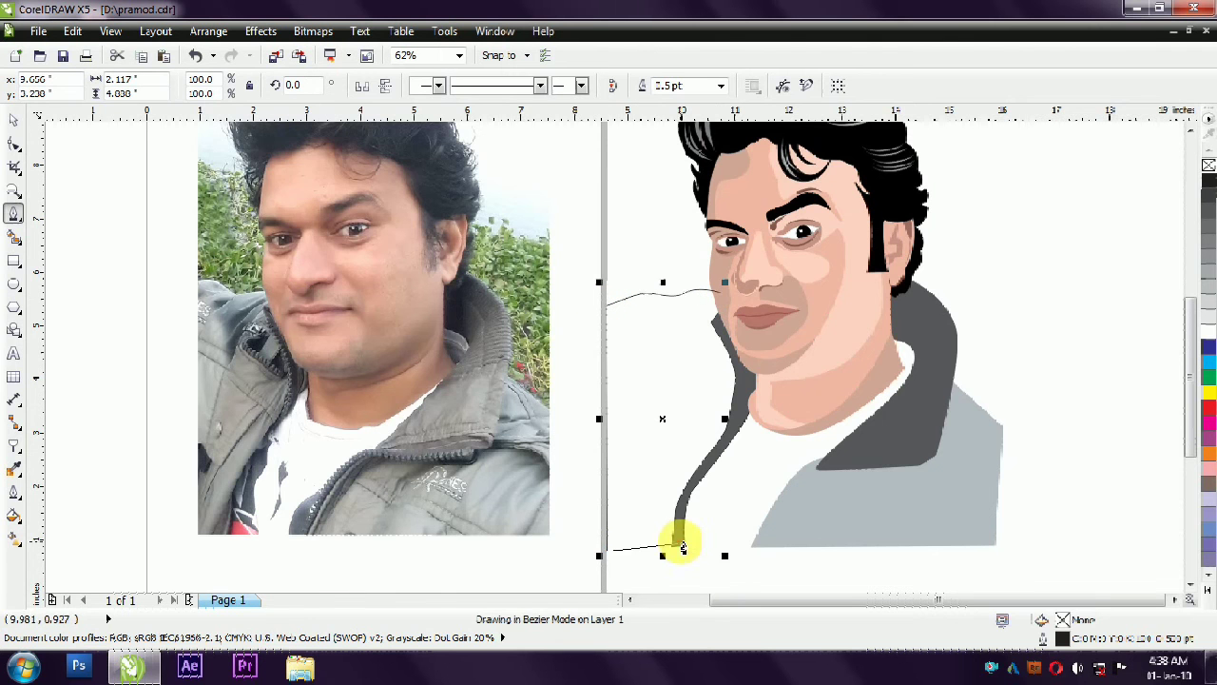
left_click(682, 547)
left_click_drag(757, 415, 757, 413)
left_click(753, 354)
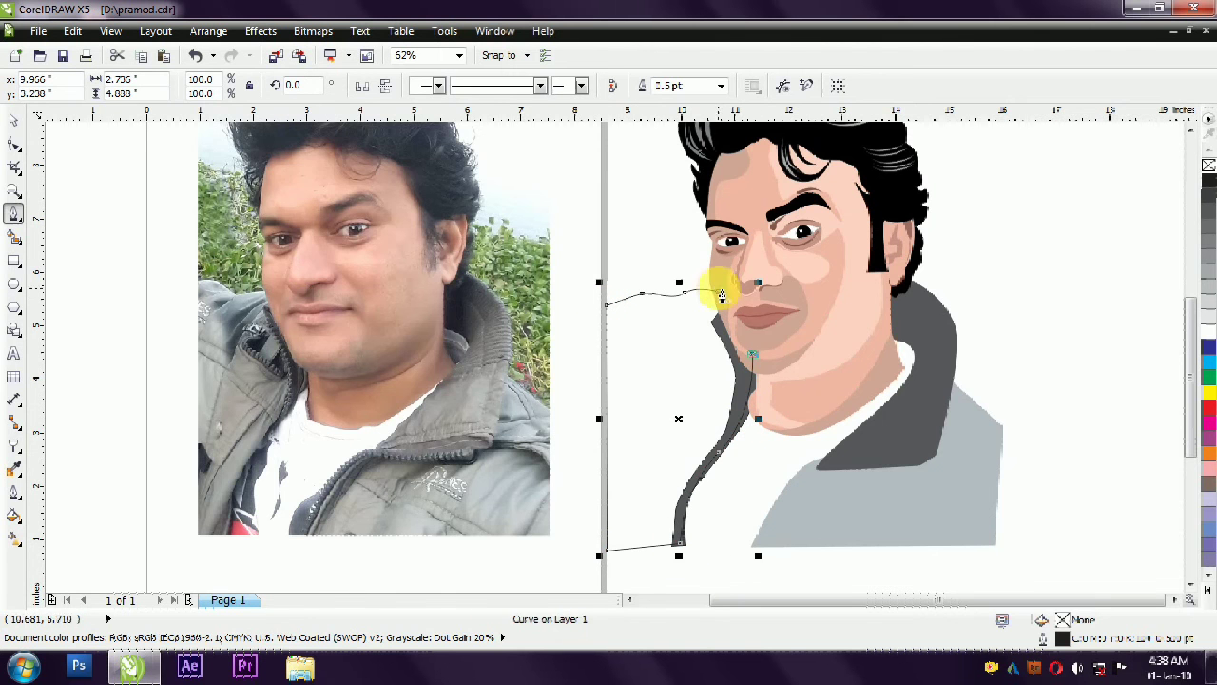
- Fill the new jacket side with the same light grey and send it behind the face and collar
left_click(14, 469)
left_click(665, 416)
key("space")
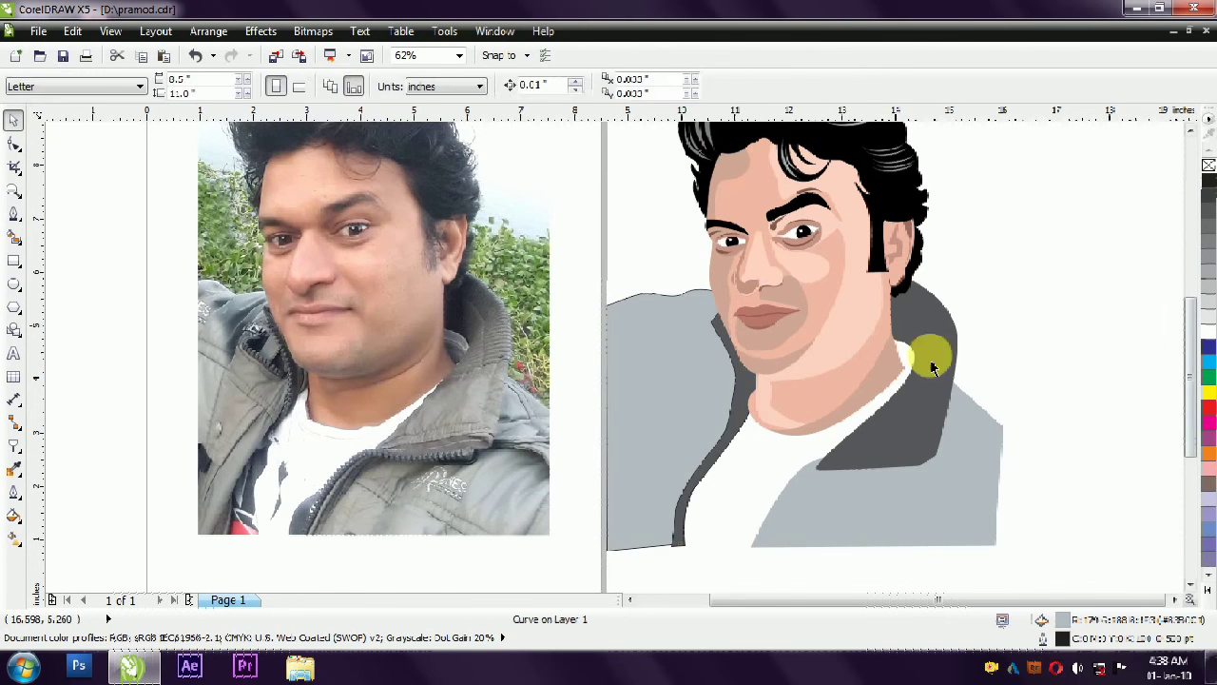
left_click(1065, 338)
- Select the whole portrait and nudge it three steps to the right
scroll(861, 371, "down", 1)
left_click_drag(1011, 169, 715, 497)
key("Right")
key("Right")
key("Right")
key("Right")
key("Right")
key("Right")
key("Right")
key("Right")
key("Right")
key("Right")
key("Right")
key("Right")
left_click(1033, 348)
- Remove the outline from the second jacket shape and shift the complete portrait slightly towards the photo
left_click(811, 391)
right_click(1207, 167)
left_click(1111, 314)
left_click_drag(1051, 188, 462, 485)
mouse_move(899, 320)
left_mouse_down()
mouse_move(944, 320)
mouse_move(888, 320)
left_mouse_up()
- Delete the leftover object outside the portrait and compare the portrait with the photo in full-screen preview
scroll(887, 320, "down", 1)
key("F4")
left_click(1064, 141)
key("Delete")
key("F9")
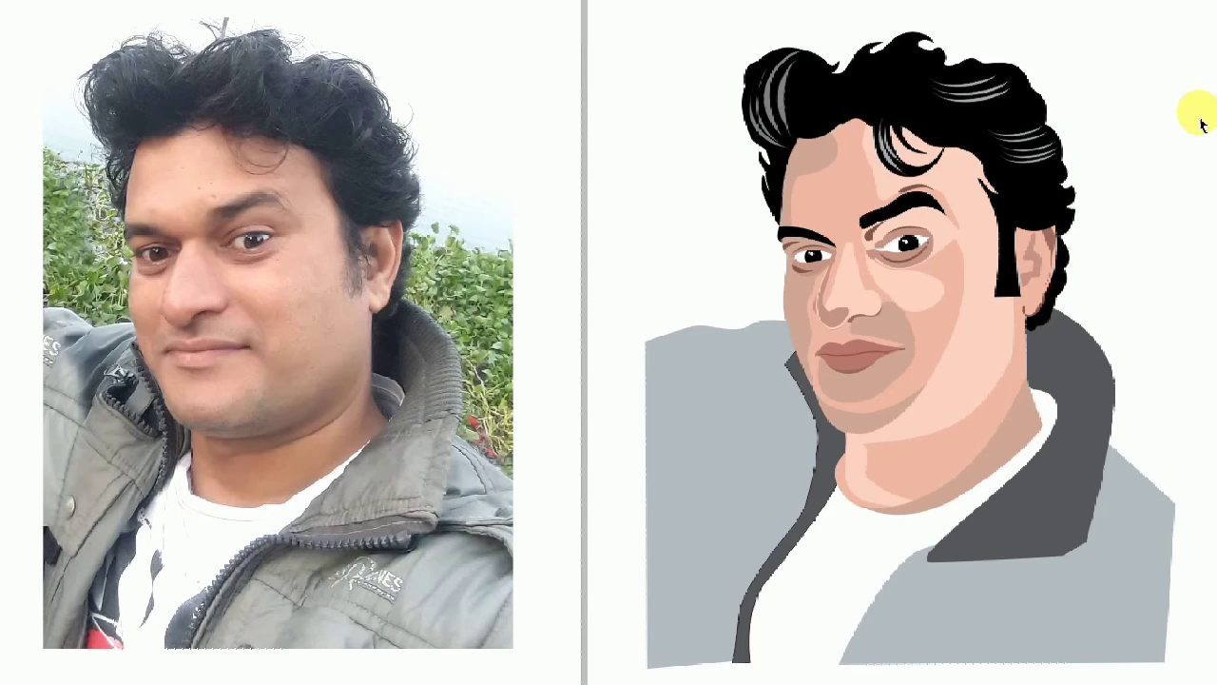
key("F9")
- Move the whole portrait well clear of the photo page and view it alone in full-screen preview
scroll(785, 212, "down", 1)
left_click_drag(968, 159, 670, 461)
left_click_drag(719, 361, 875, 359)
key("F9")
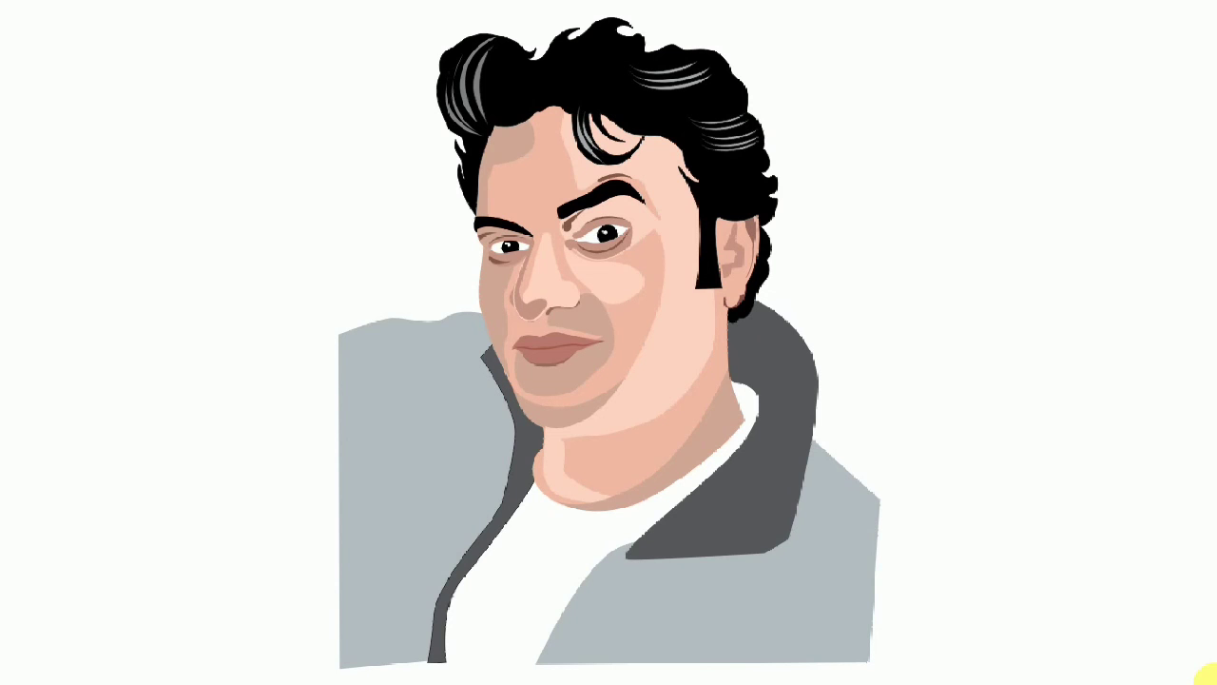
key("F9")
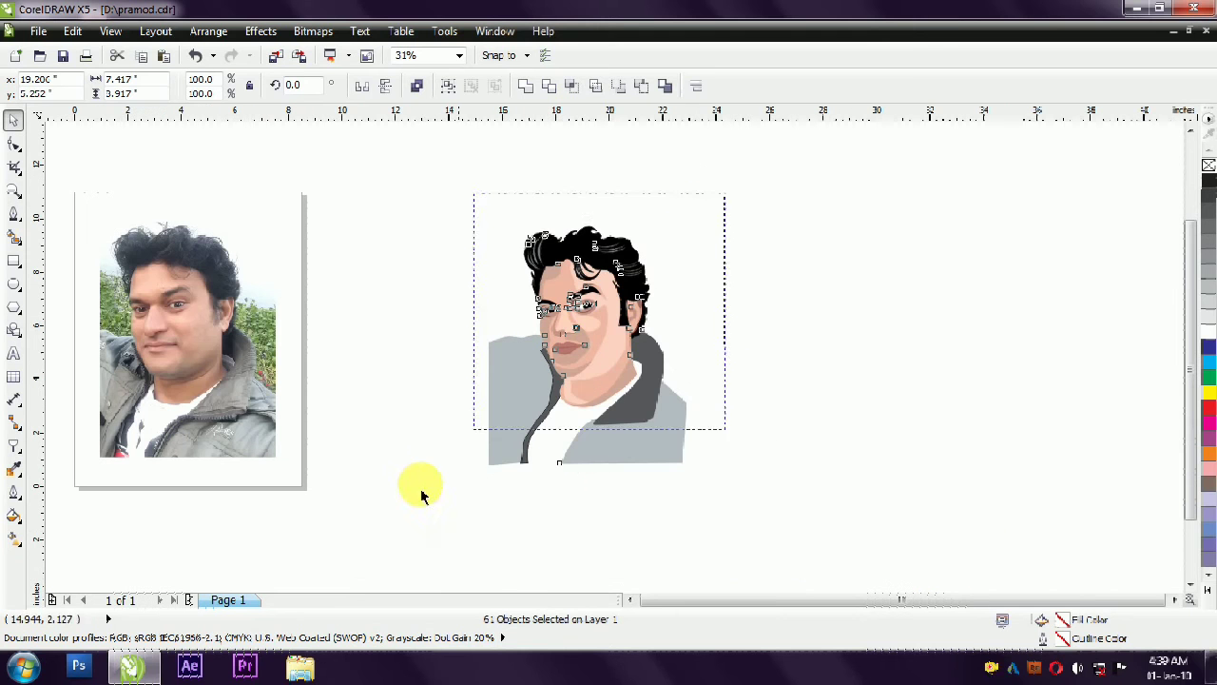
- Group the portrait's shapes and place a 7.0 by 9.3 inch rectangle filled with 10% black behind them
key("ctrl+g")
key("Escape")
mouse_move(493, 455)
left_mouse_down()
mouse_move(676, 244)
mouse_move(680, 205)
left_mouse_up()
left_click(1207, 360)
left_click(1208, 285)
key("shift+Page_Down")
- Place the portrait group inside the light grey rectangle with PowerClip
left_click(613, 271)
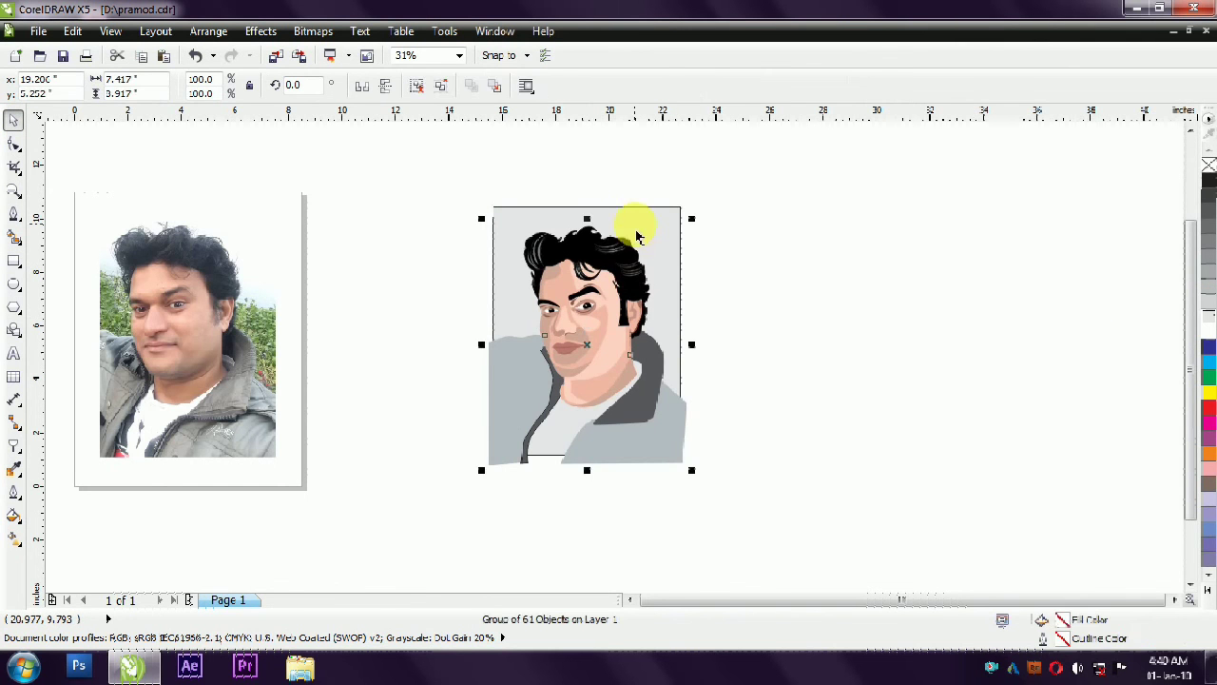
key("alt+c")
key("w")
key("p")
left_click(635, 224)
- Shift the clipped portrait slightly down inside its frame and check the framed picture in full-screen preview
left_click(629, 270, "ctrl")
left_click_drag(619, 309, 617, 324)
left_click(745, 298, "ctrl")
left_click(654, 266)
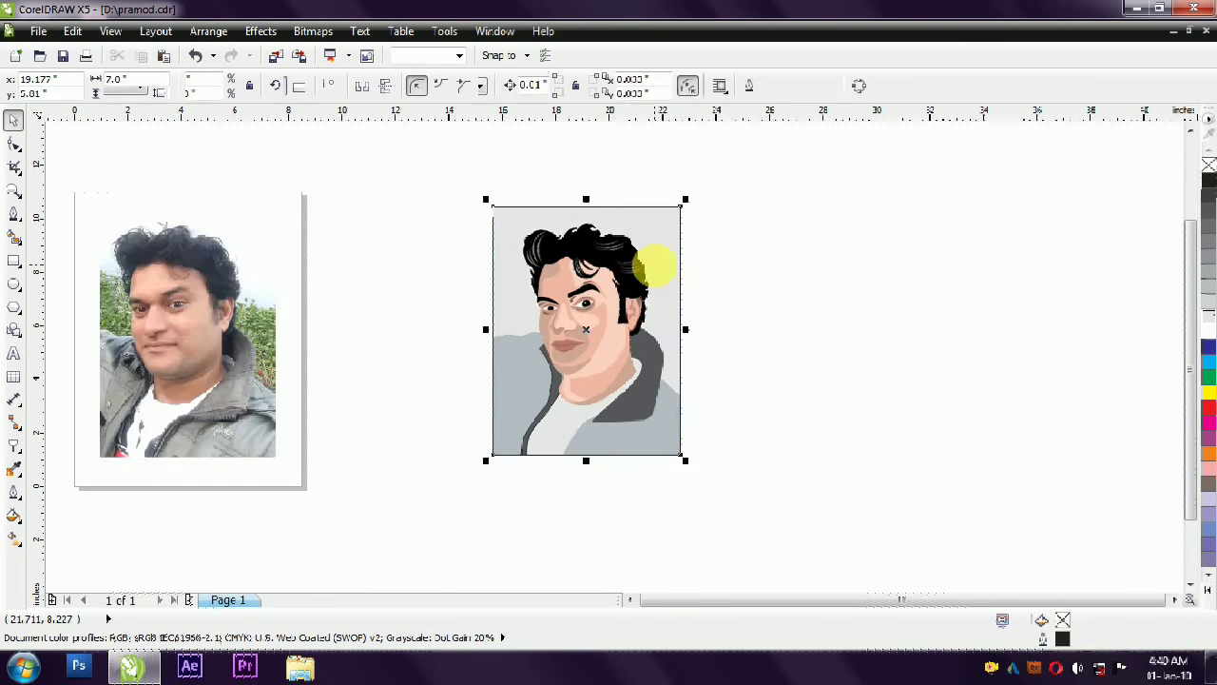
key("F9")
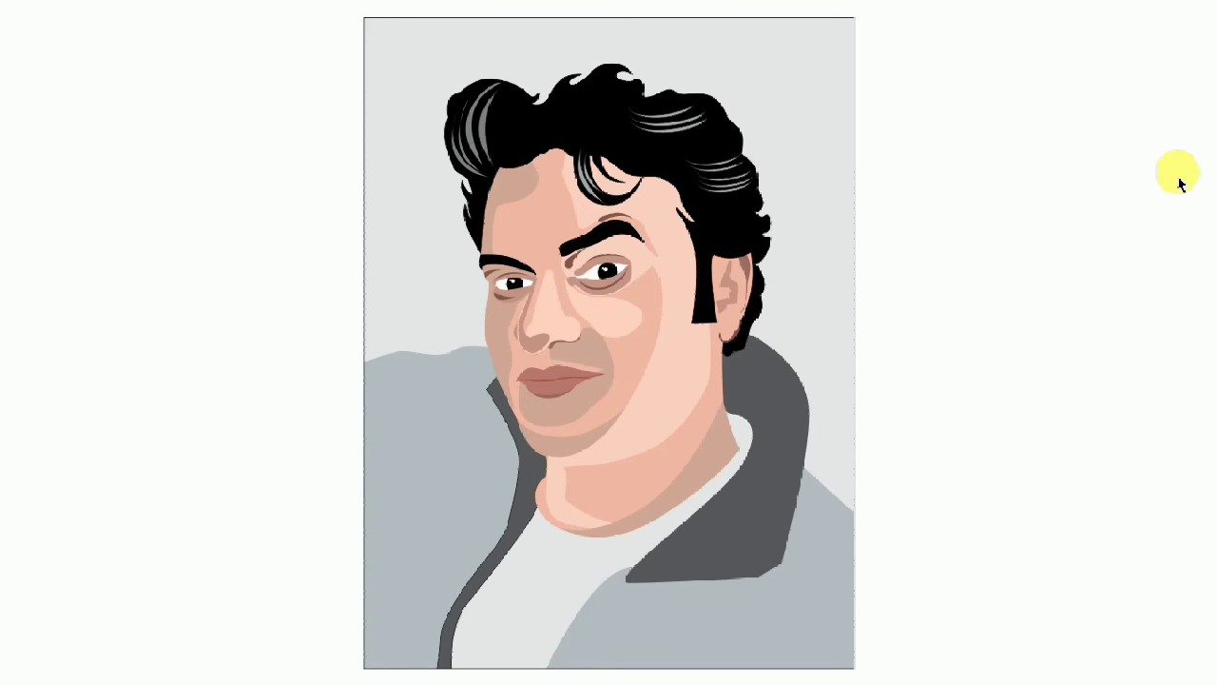
key("Escape")
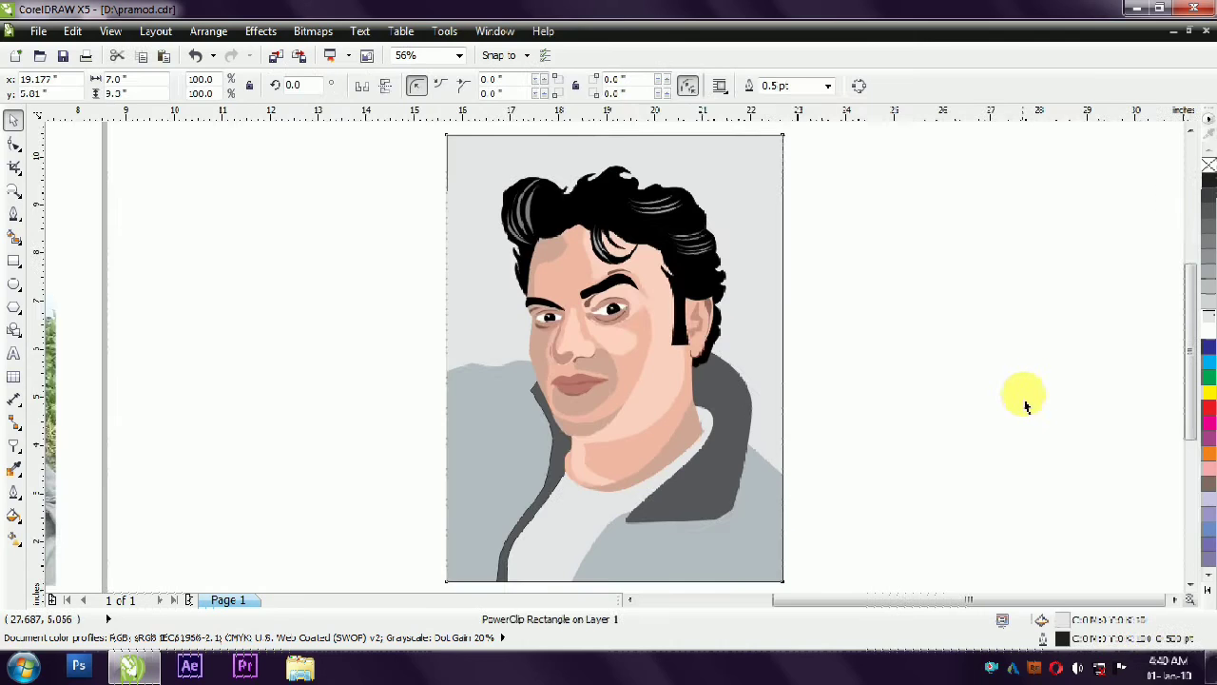